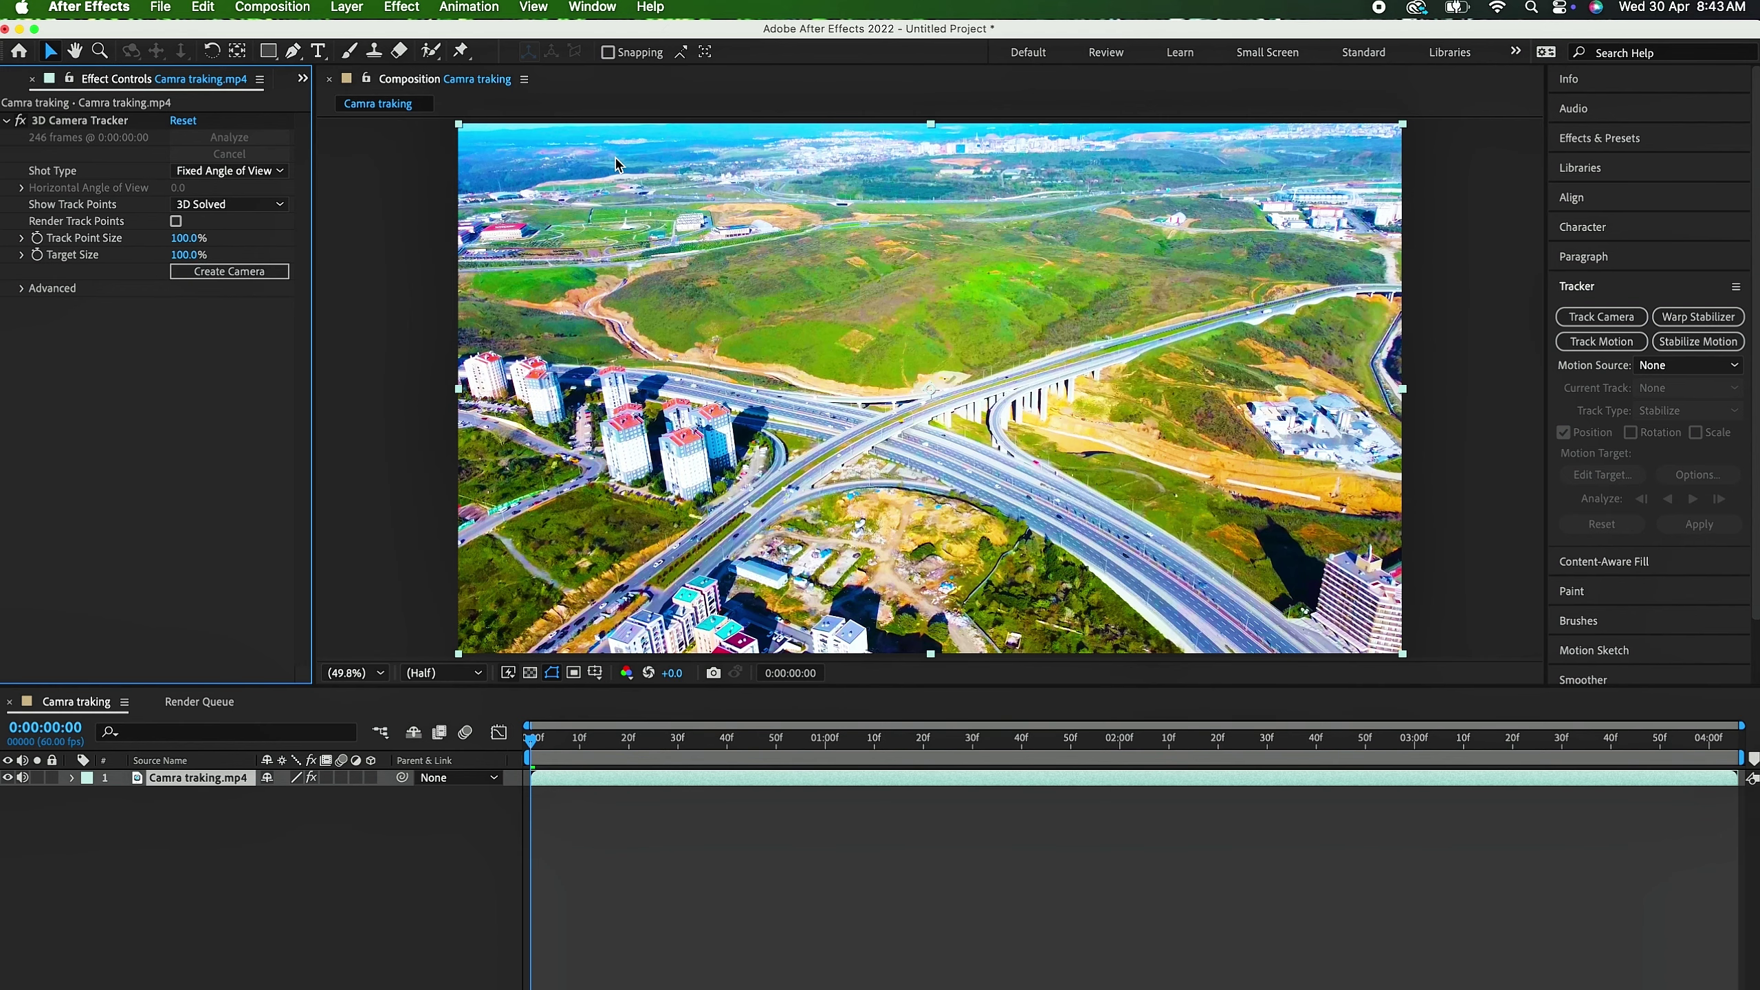
Step: Set the 3D Camera Tracker's Track Point Size to 528% and its Target Size to 116%
drag(201, 238, 759, 262)
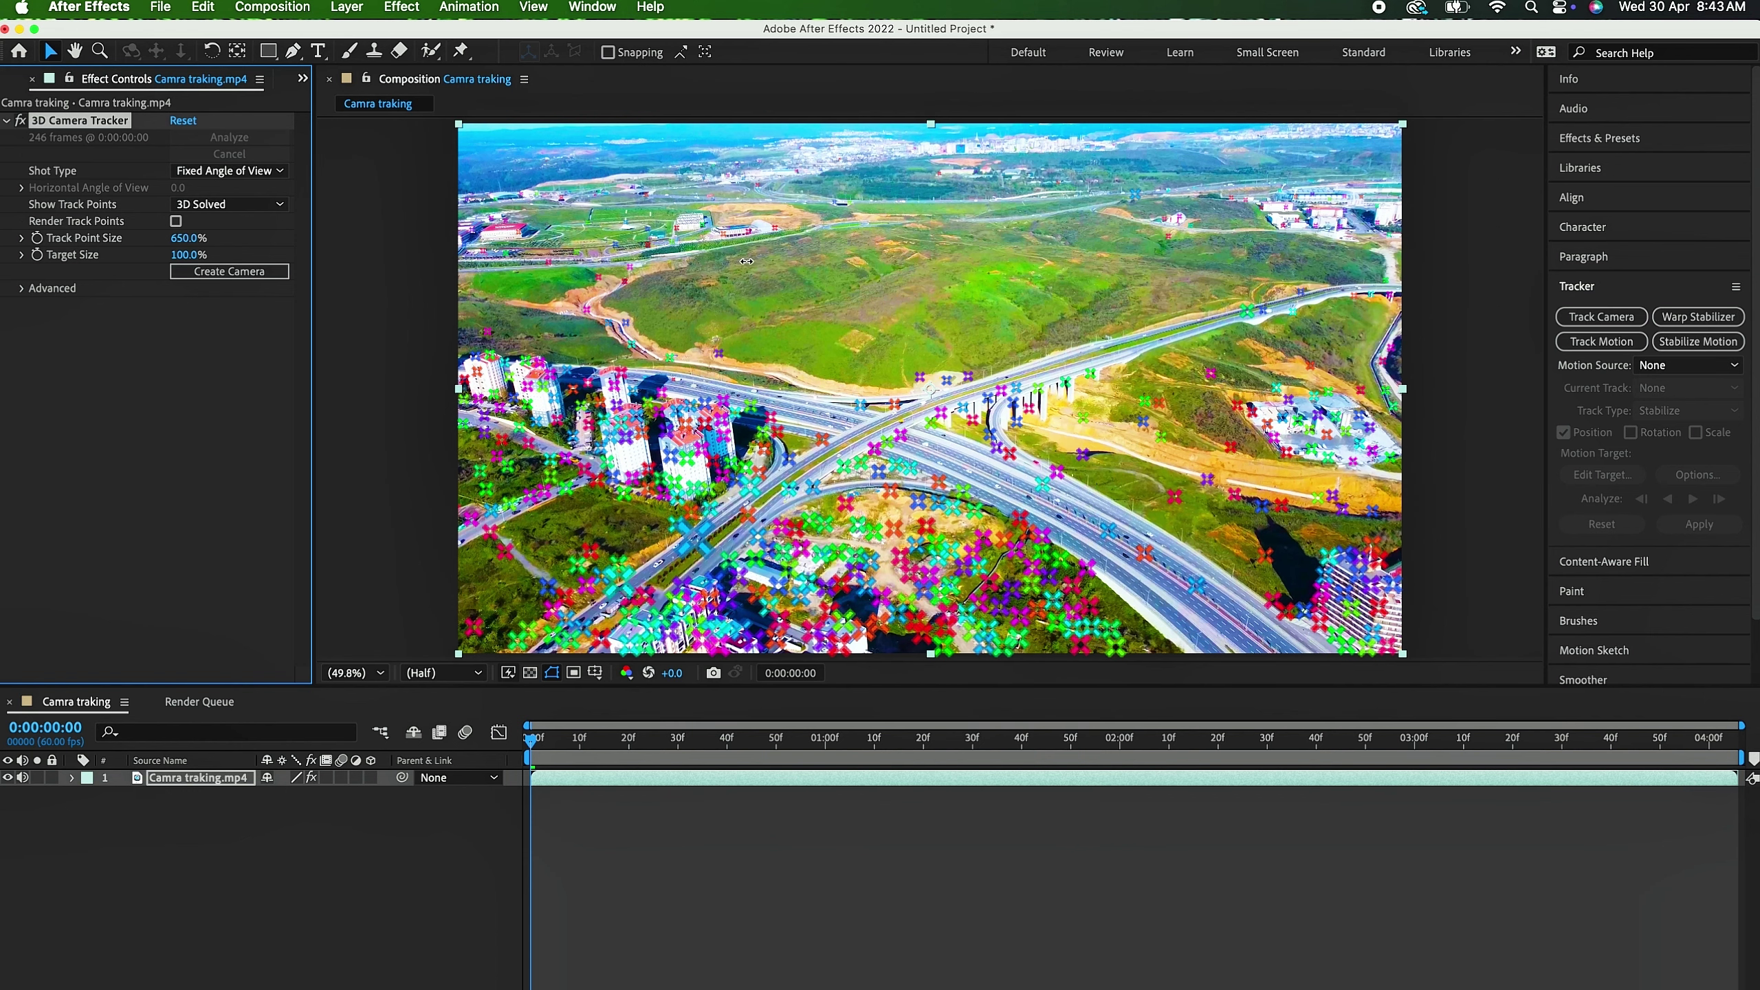
drag(710, 262, 632, 264)
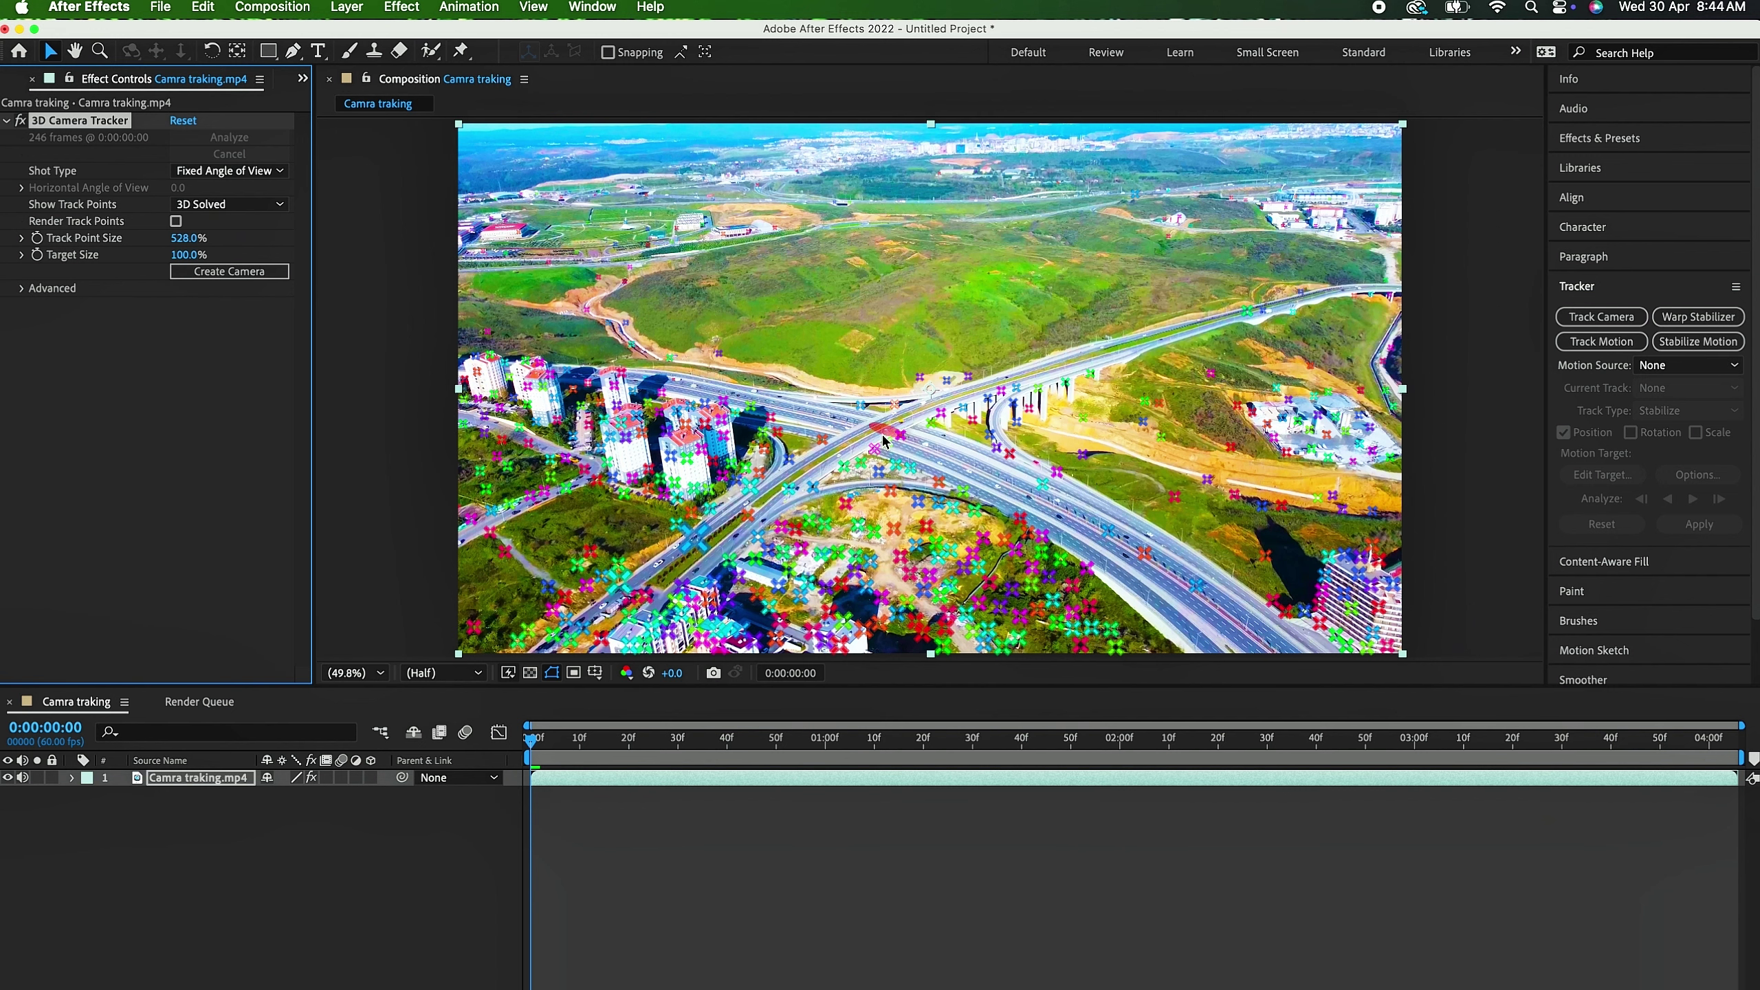
mouse_move(872, 419)
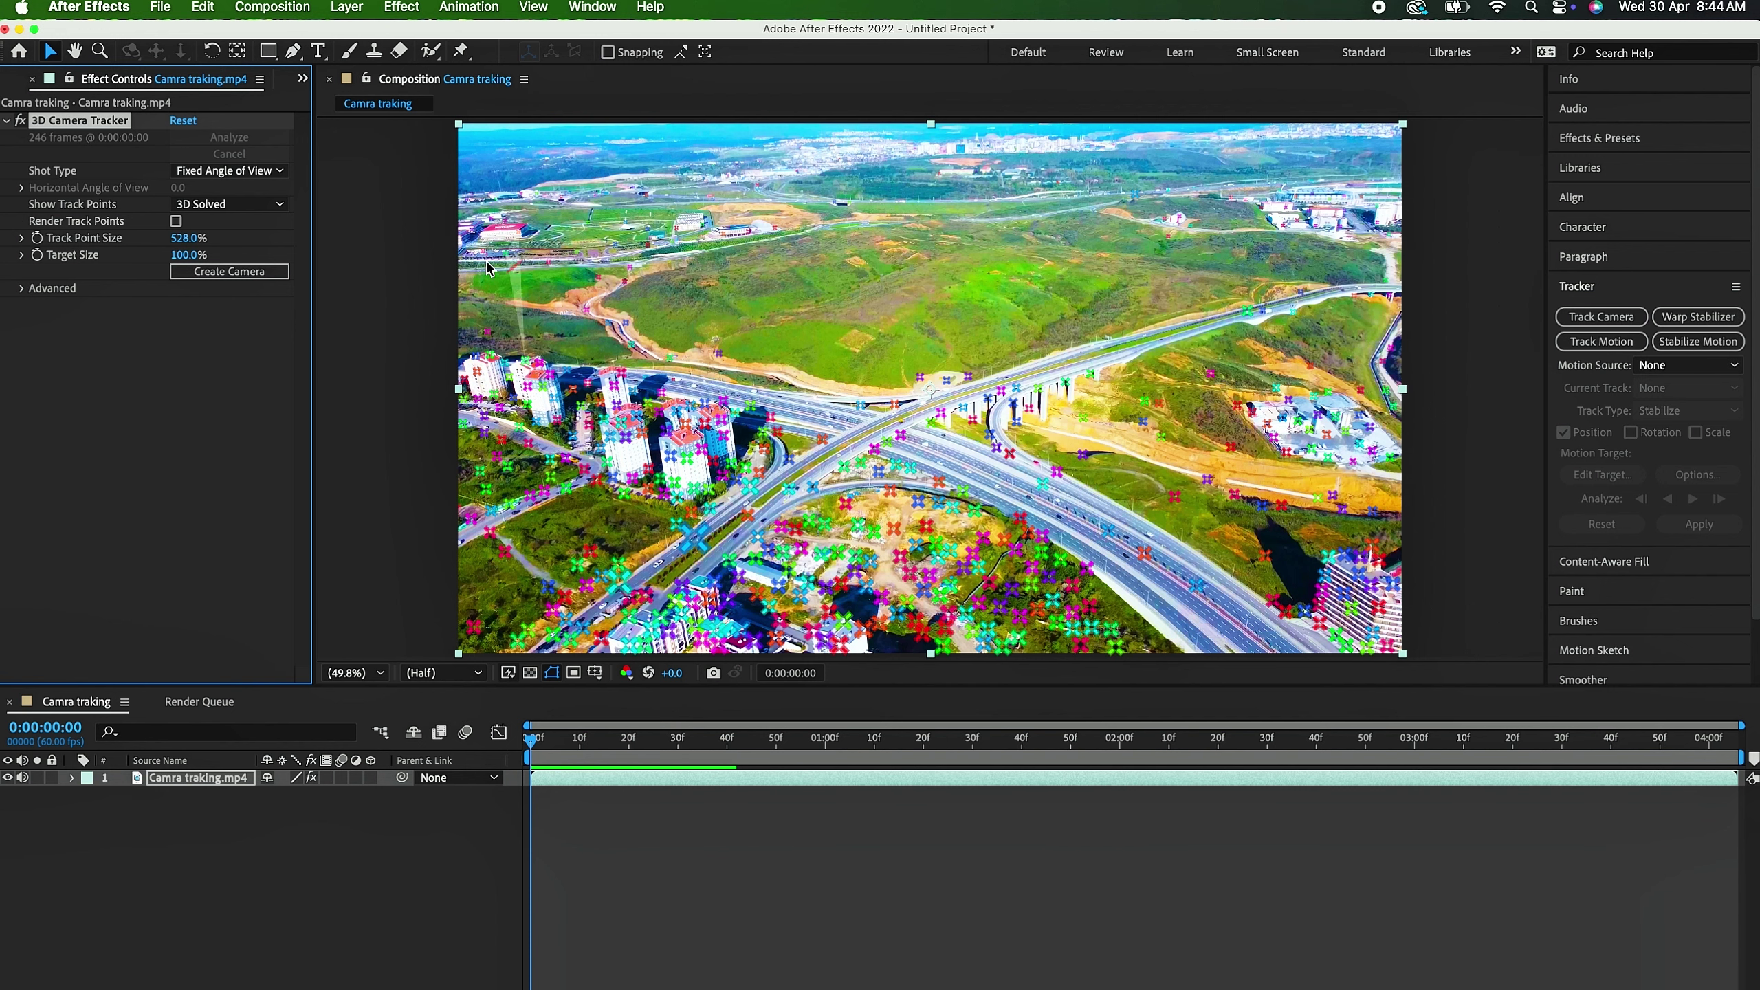
drag(268, 253, 290, 254)
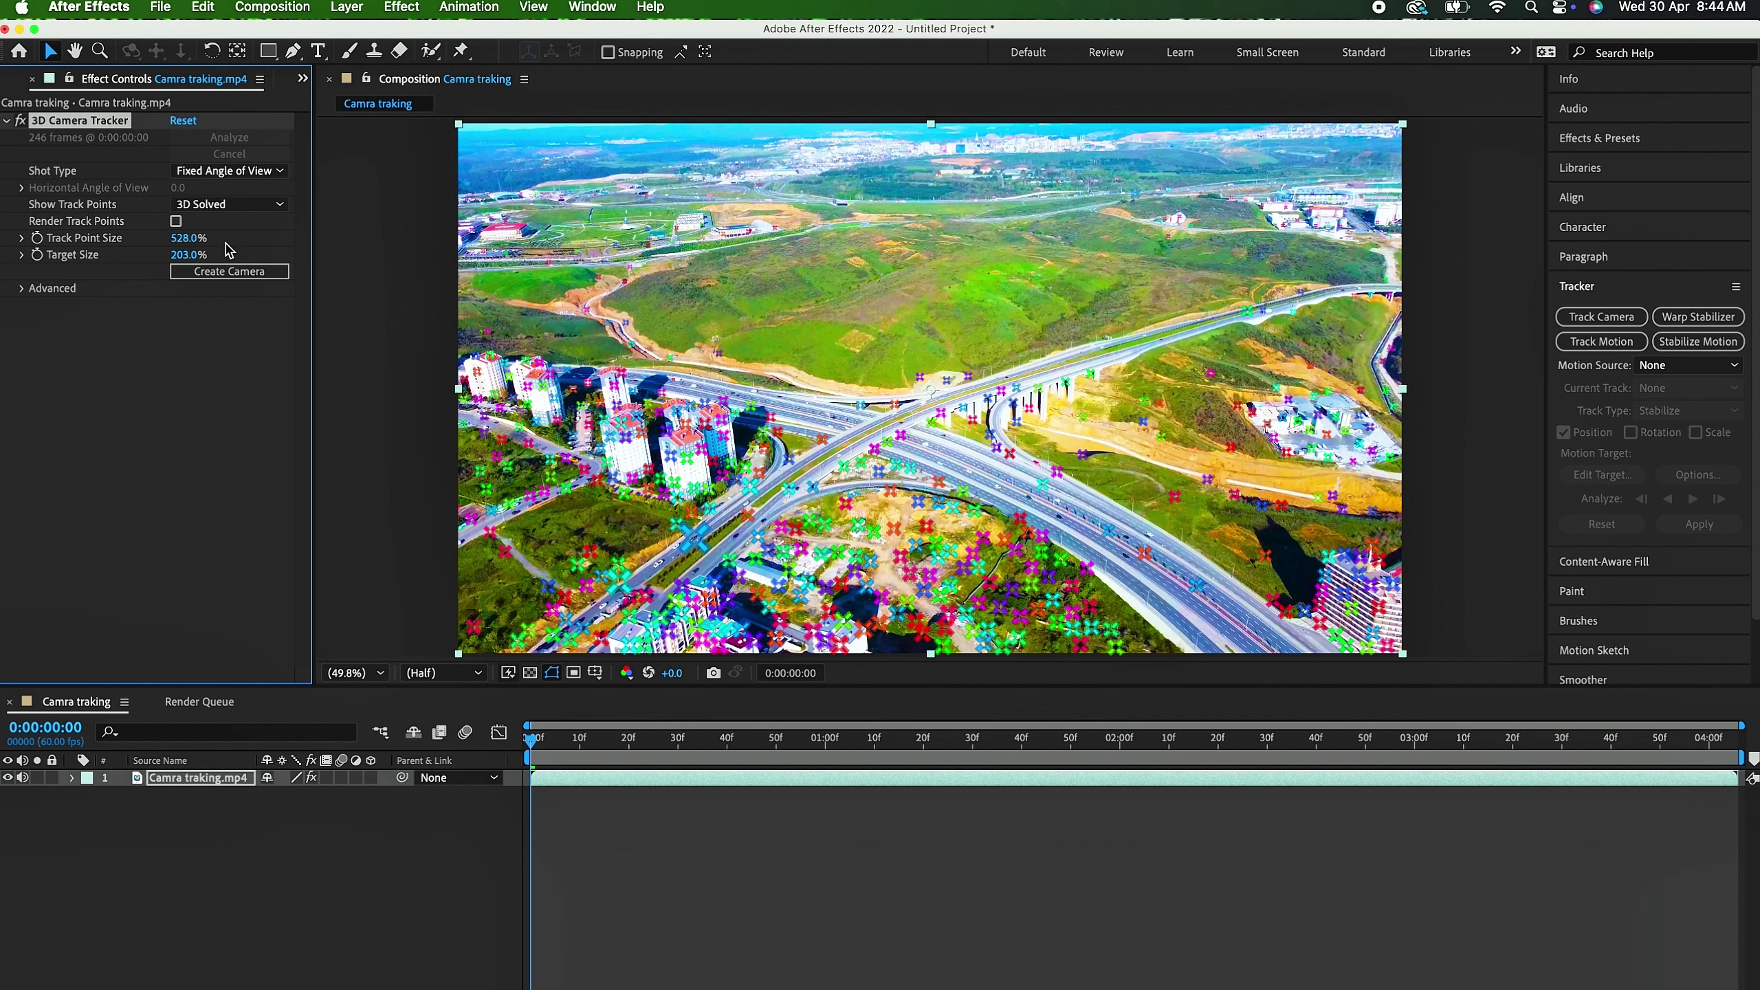
drag(530, 274, 537, 276)
drag(180, 257, 138, 256)
Step: Select the track points around the highway junction and create a solid and camera from them
click(932, 409)
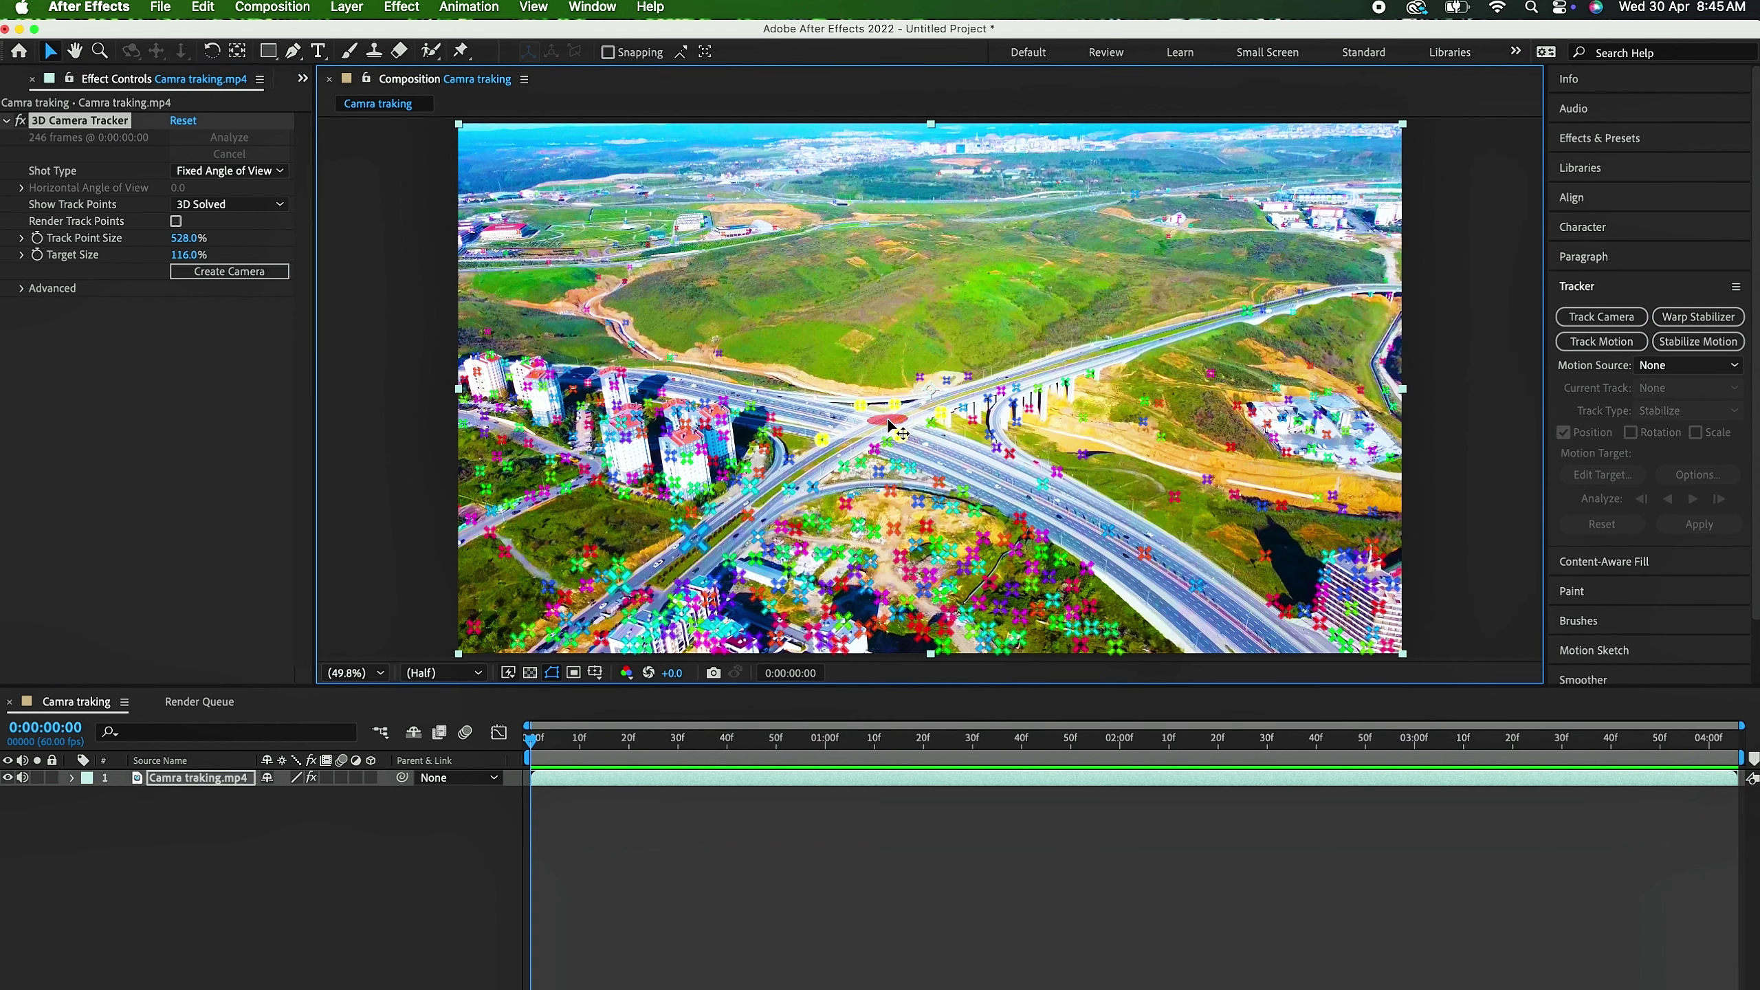
right_click(880, 424)
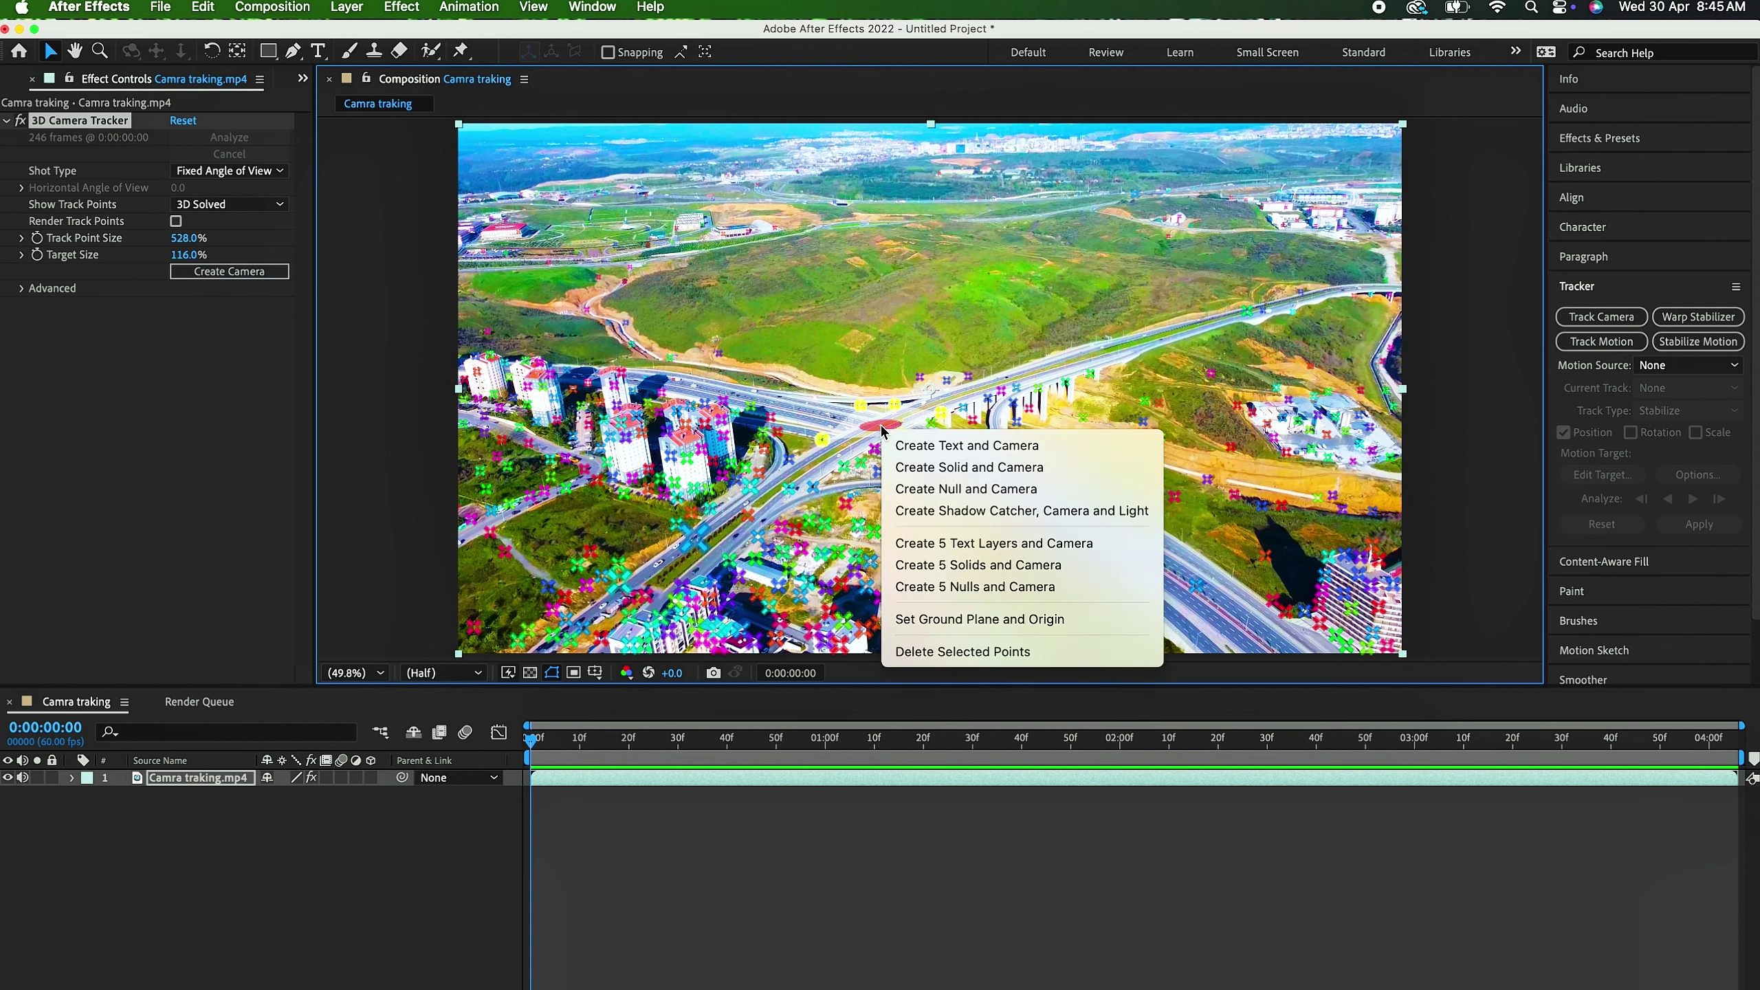
click(951, 468)
Step: Rotate the track solid so it lines up with the road at the junction, and deselect it
click(208, 777)
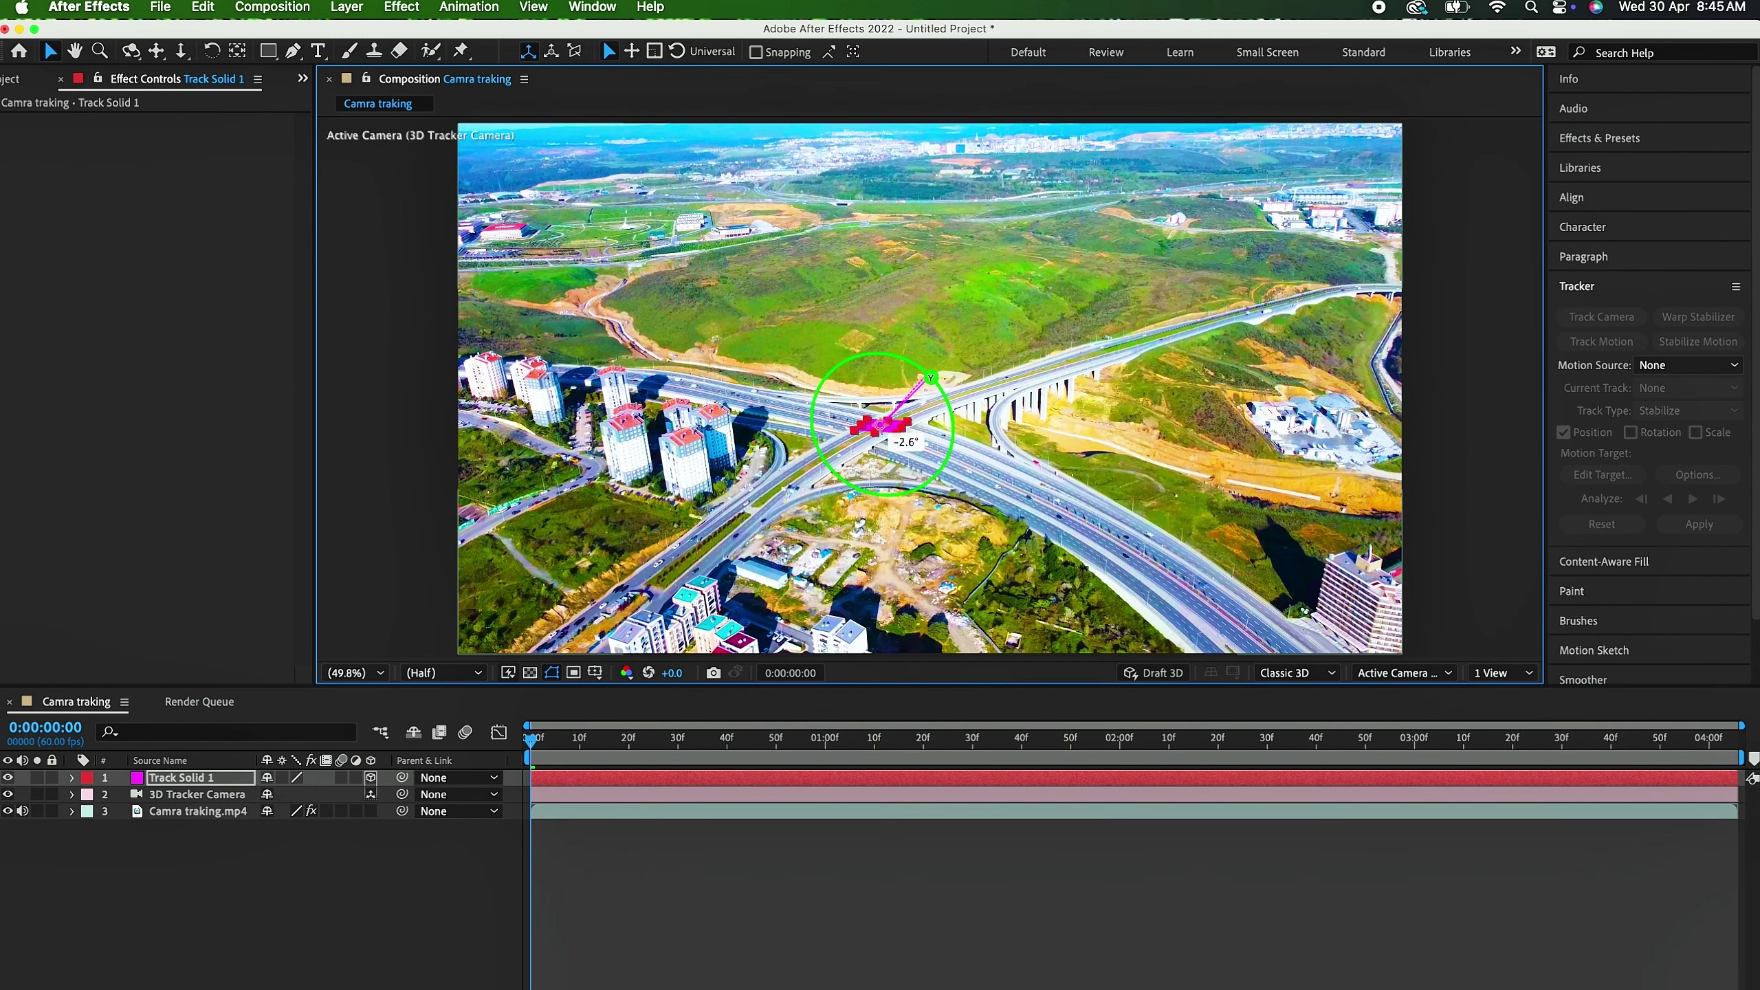
drag(942, 413, 915, 375)
click(901, 439)
click(225, 898)
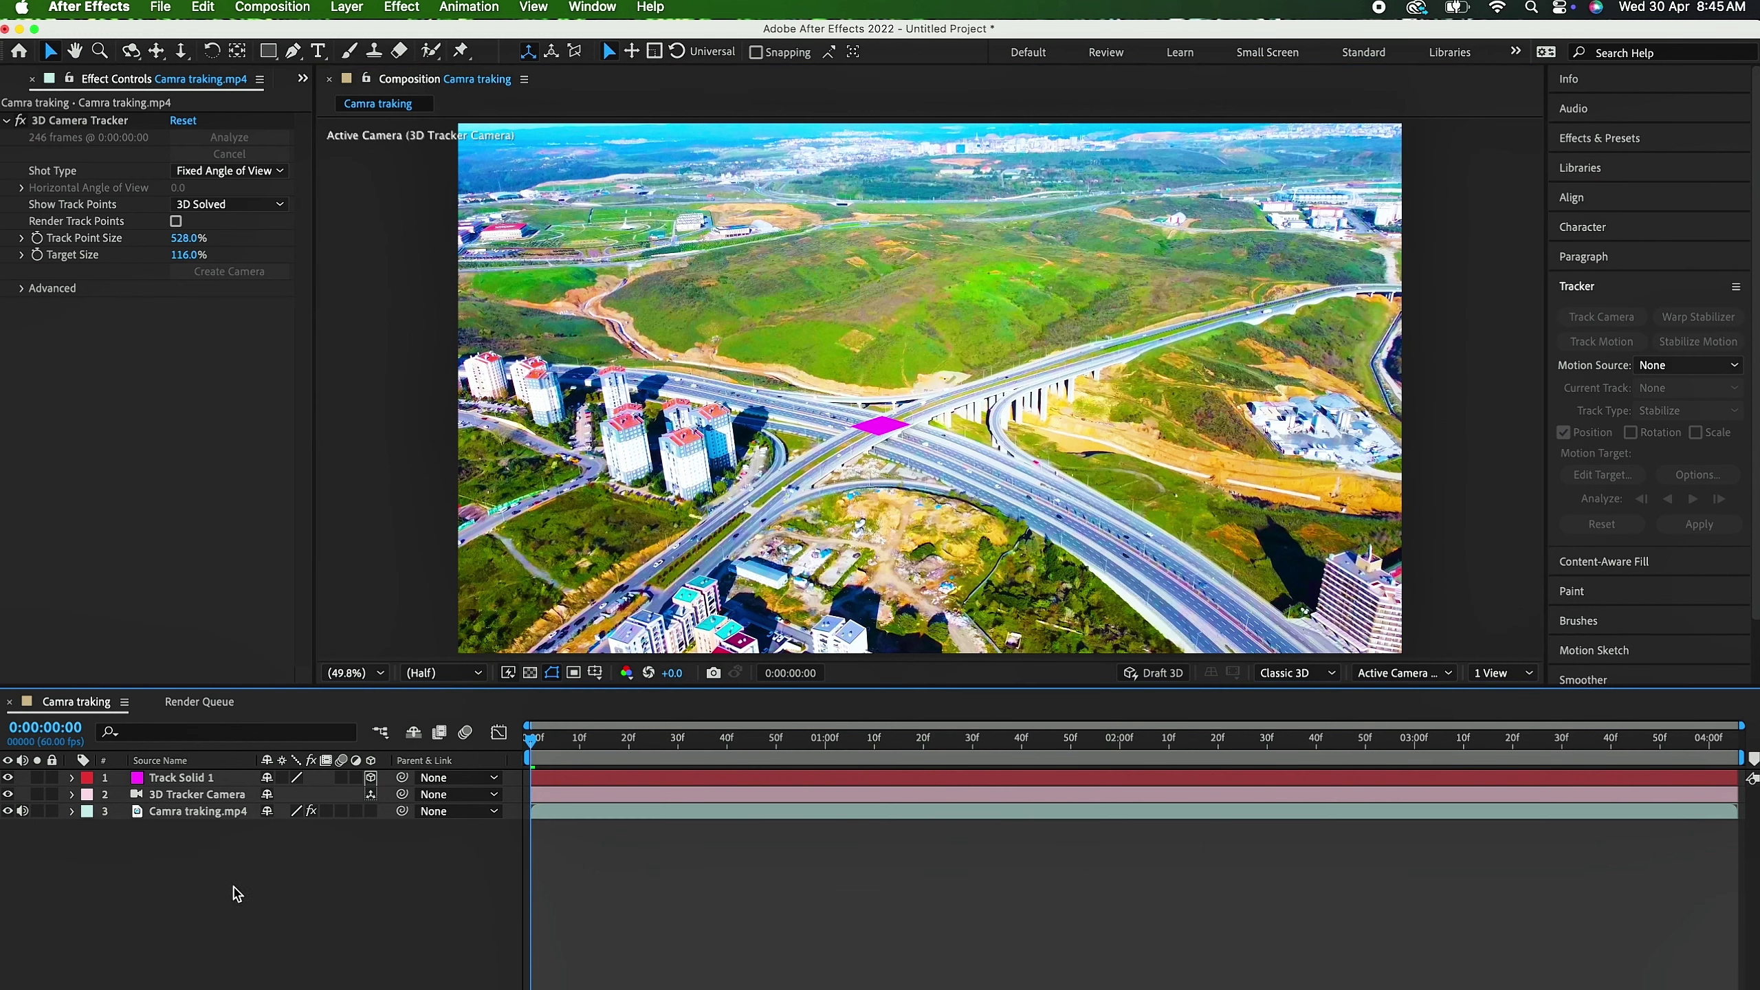
Step: Draw a short Pen tool line across the solid at the junction and set its stroke width to 164 px
click(293, 51)
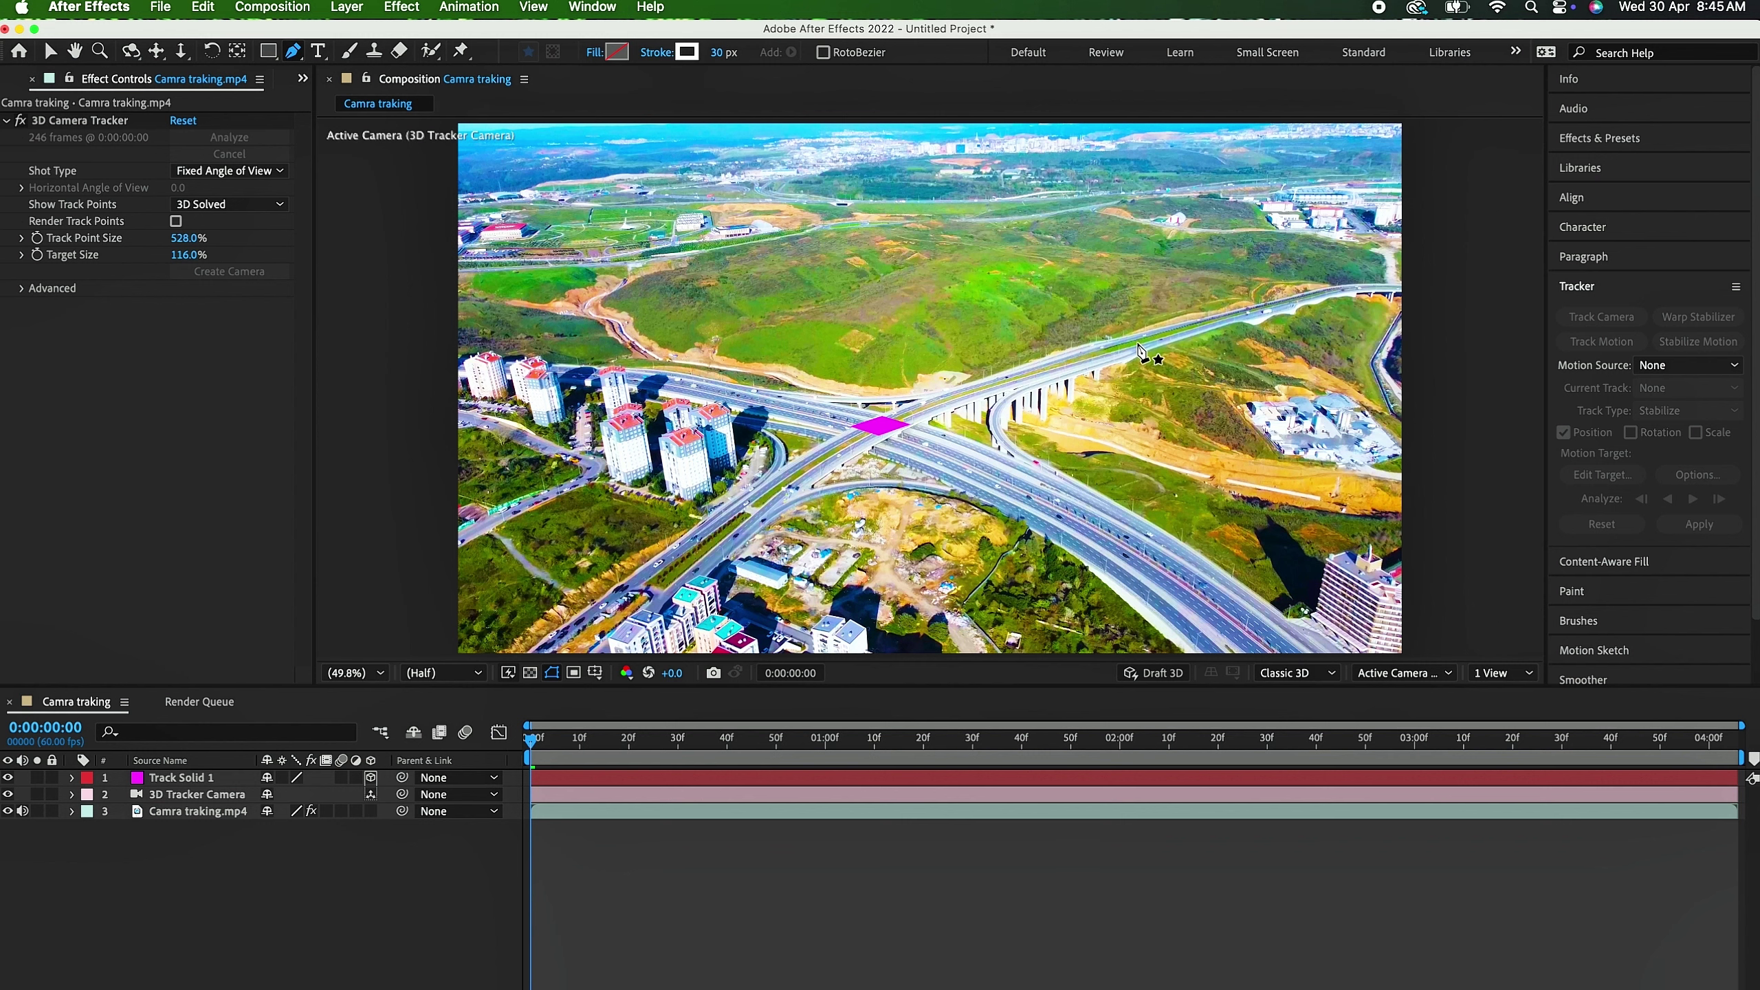
click(911, 409)
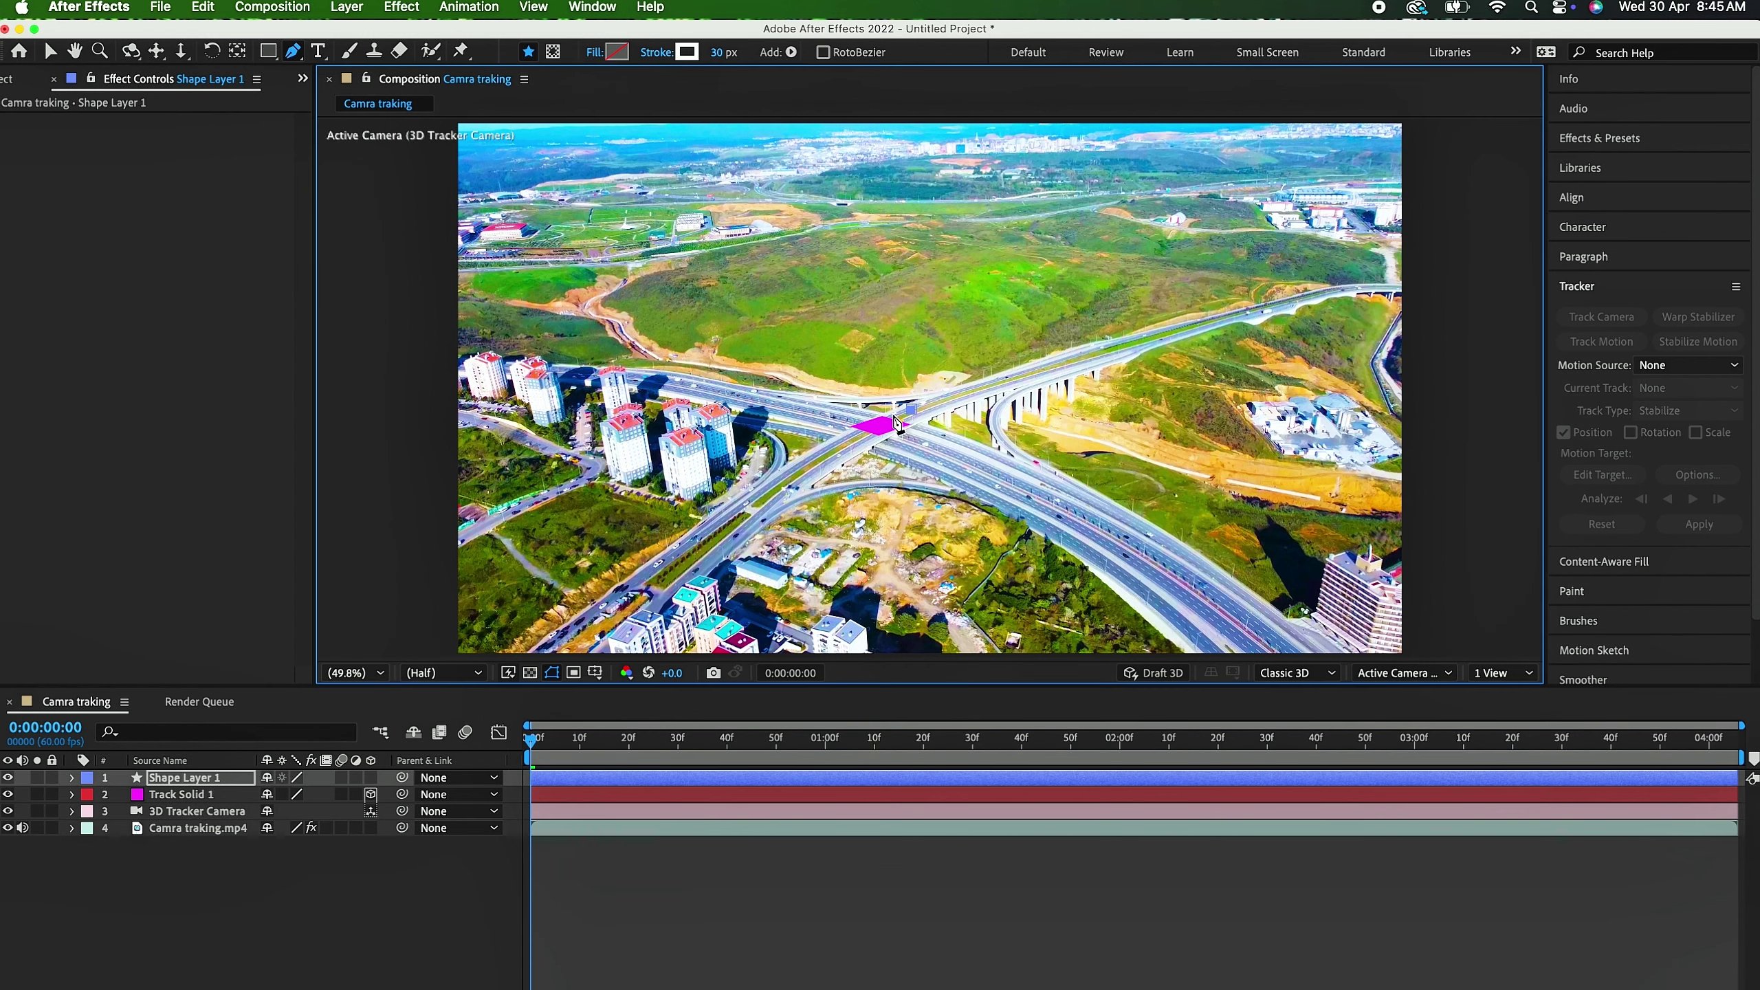
click(856, 437)
drag(723, 53, 850, 49)
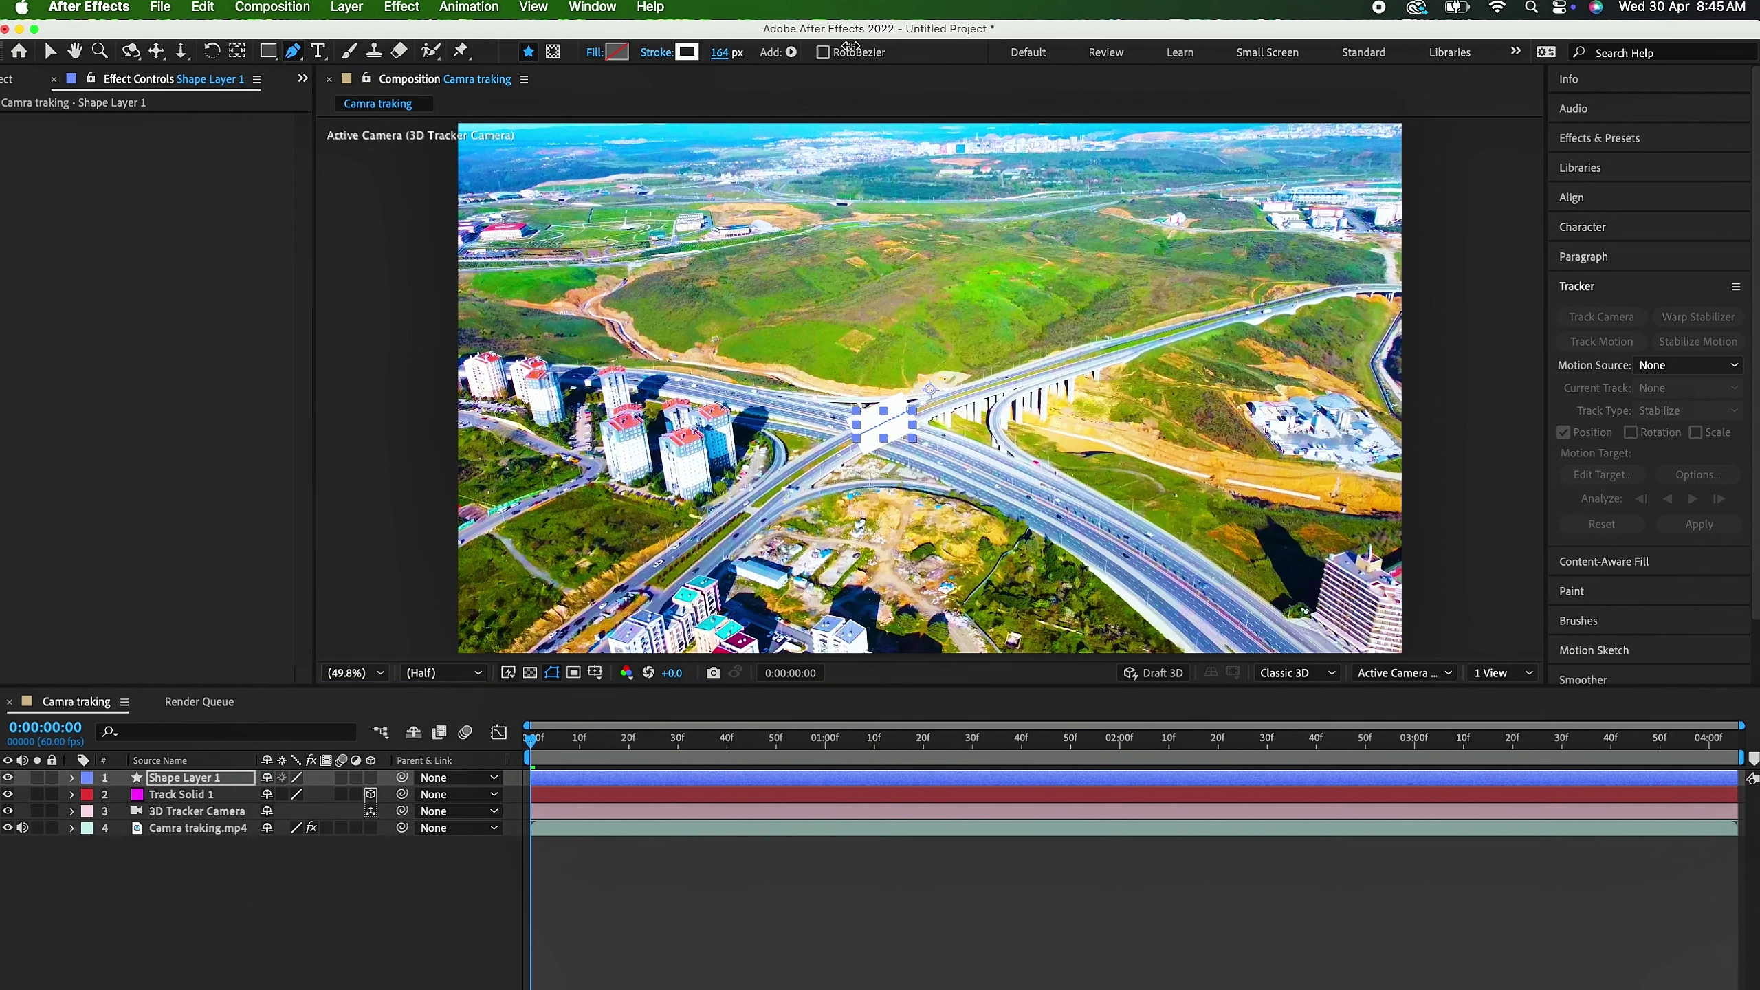
Step: Make Shape Layer 1 a 3D layer and copy Track Solid 1's position onto it
click(372, 777)
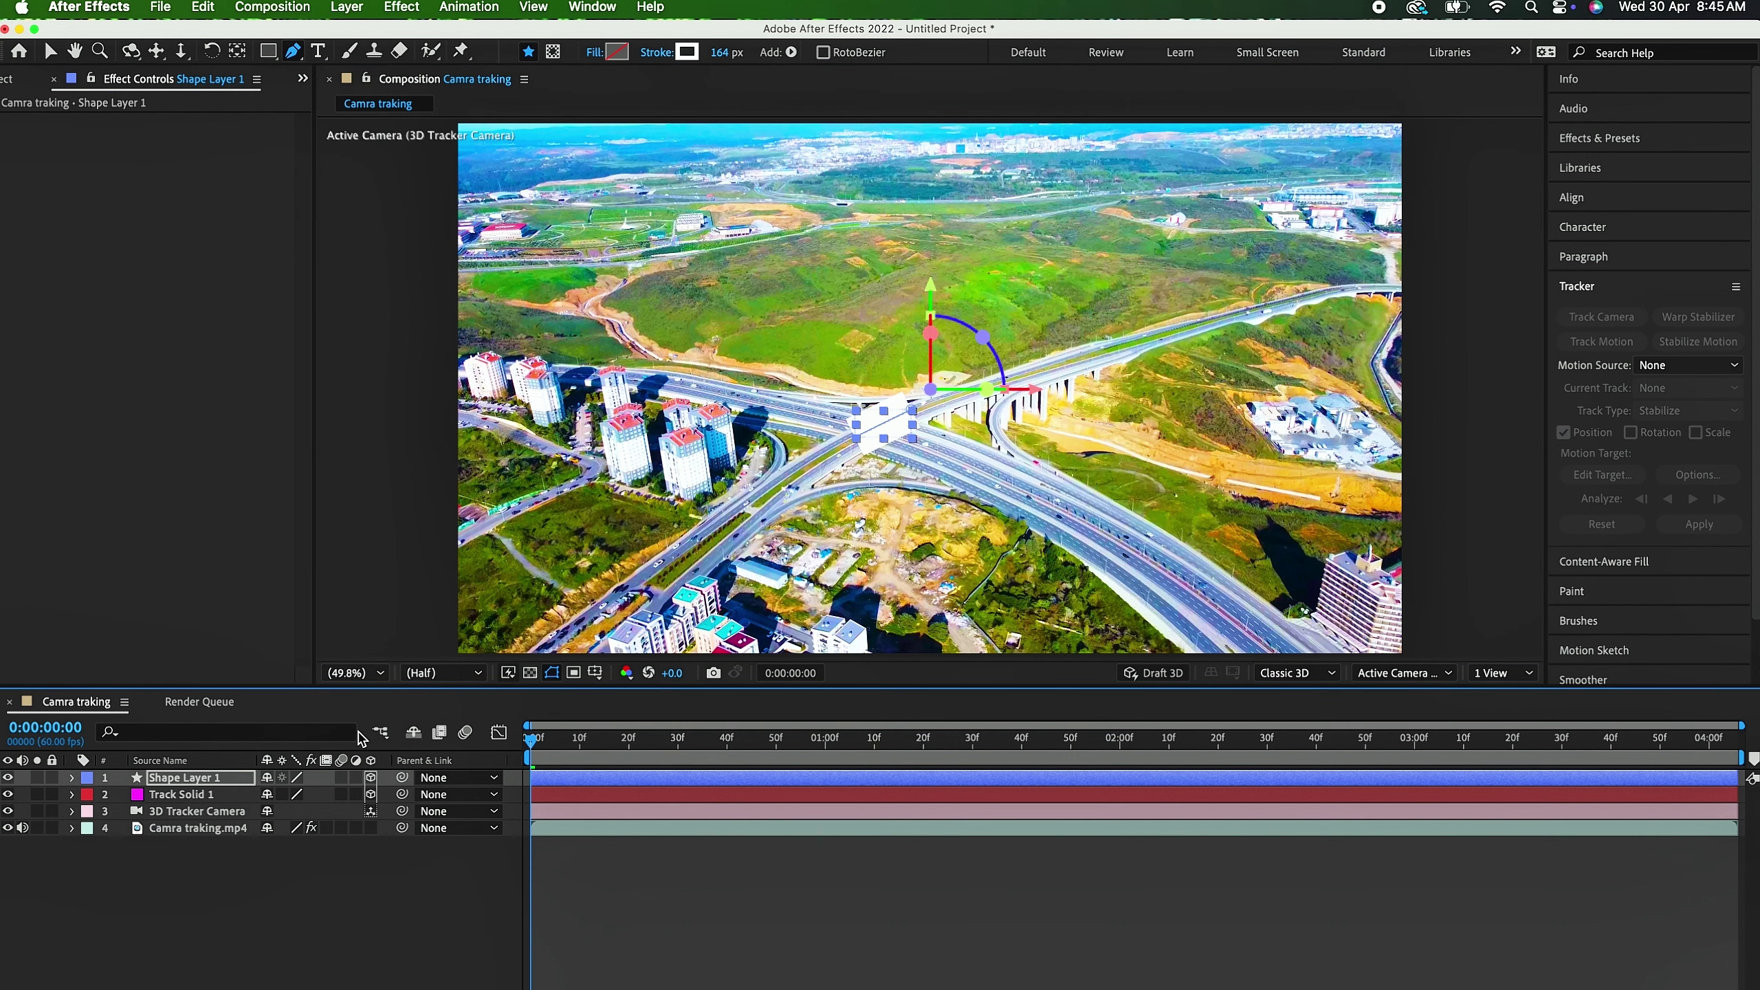
click(173, 798)
key(p)
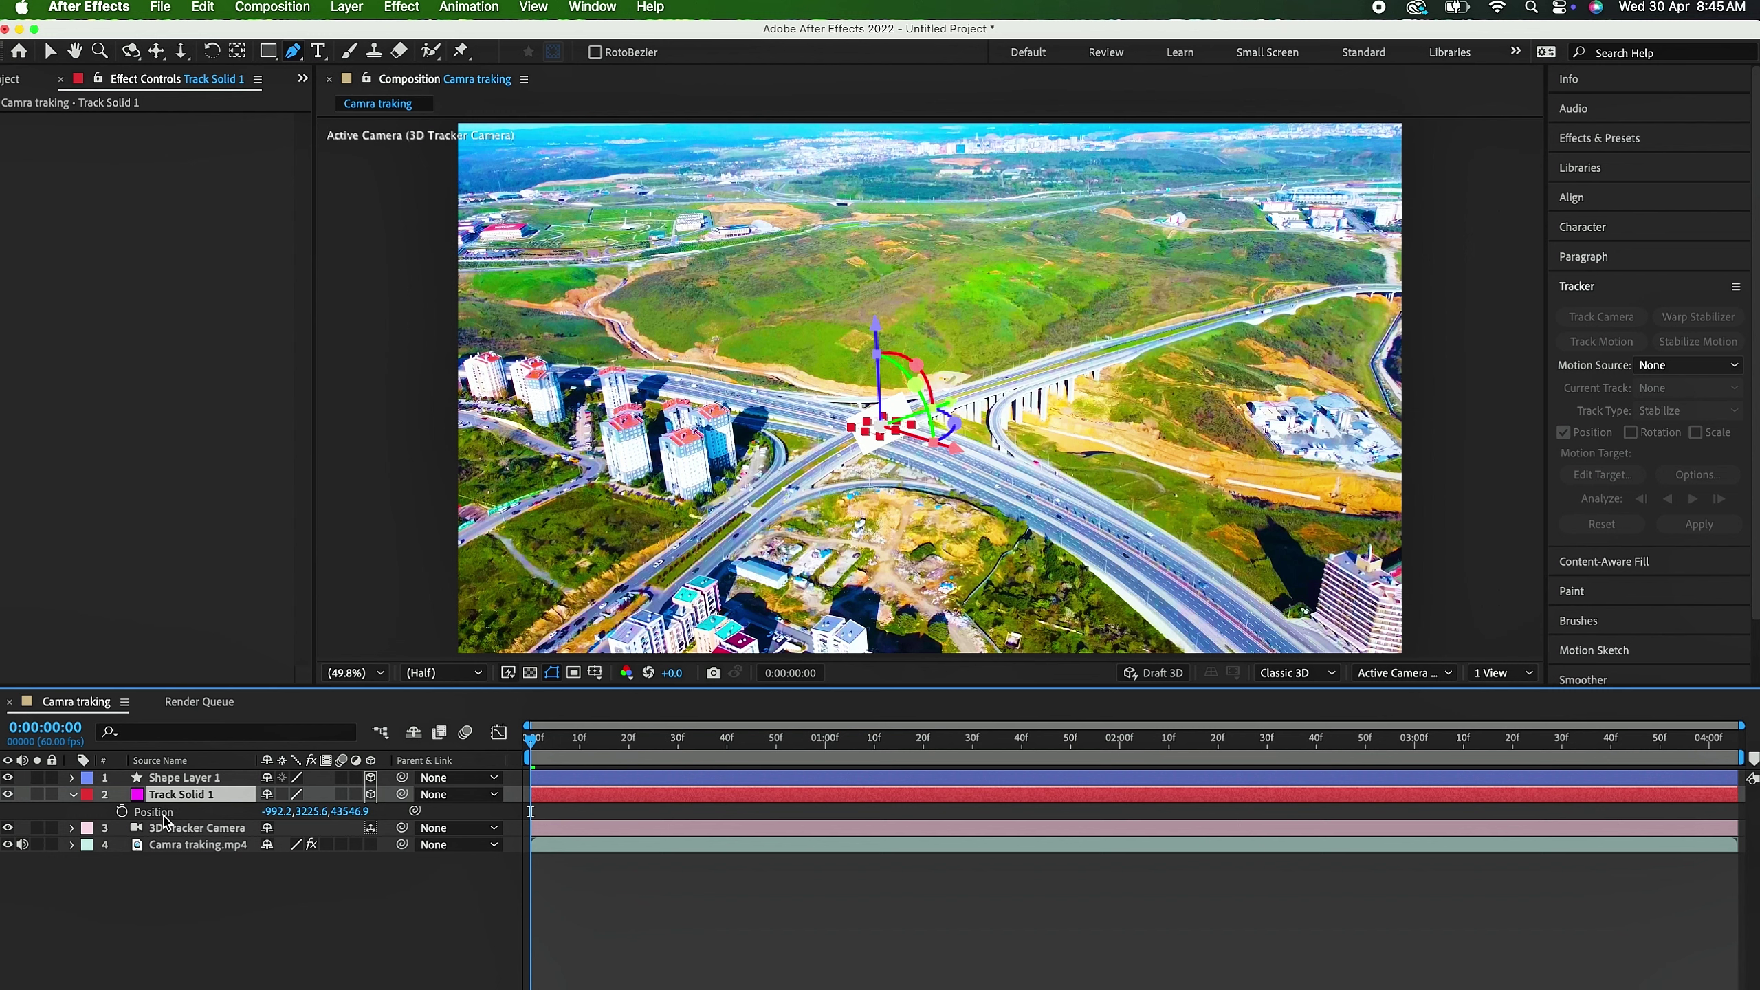
click(167, 818)
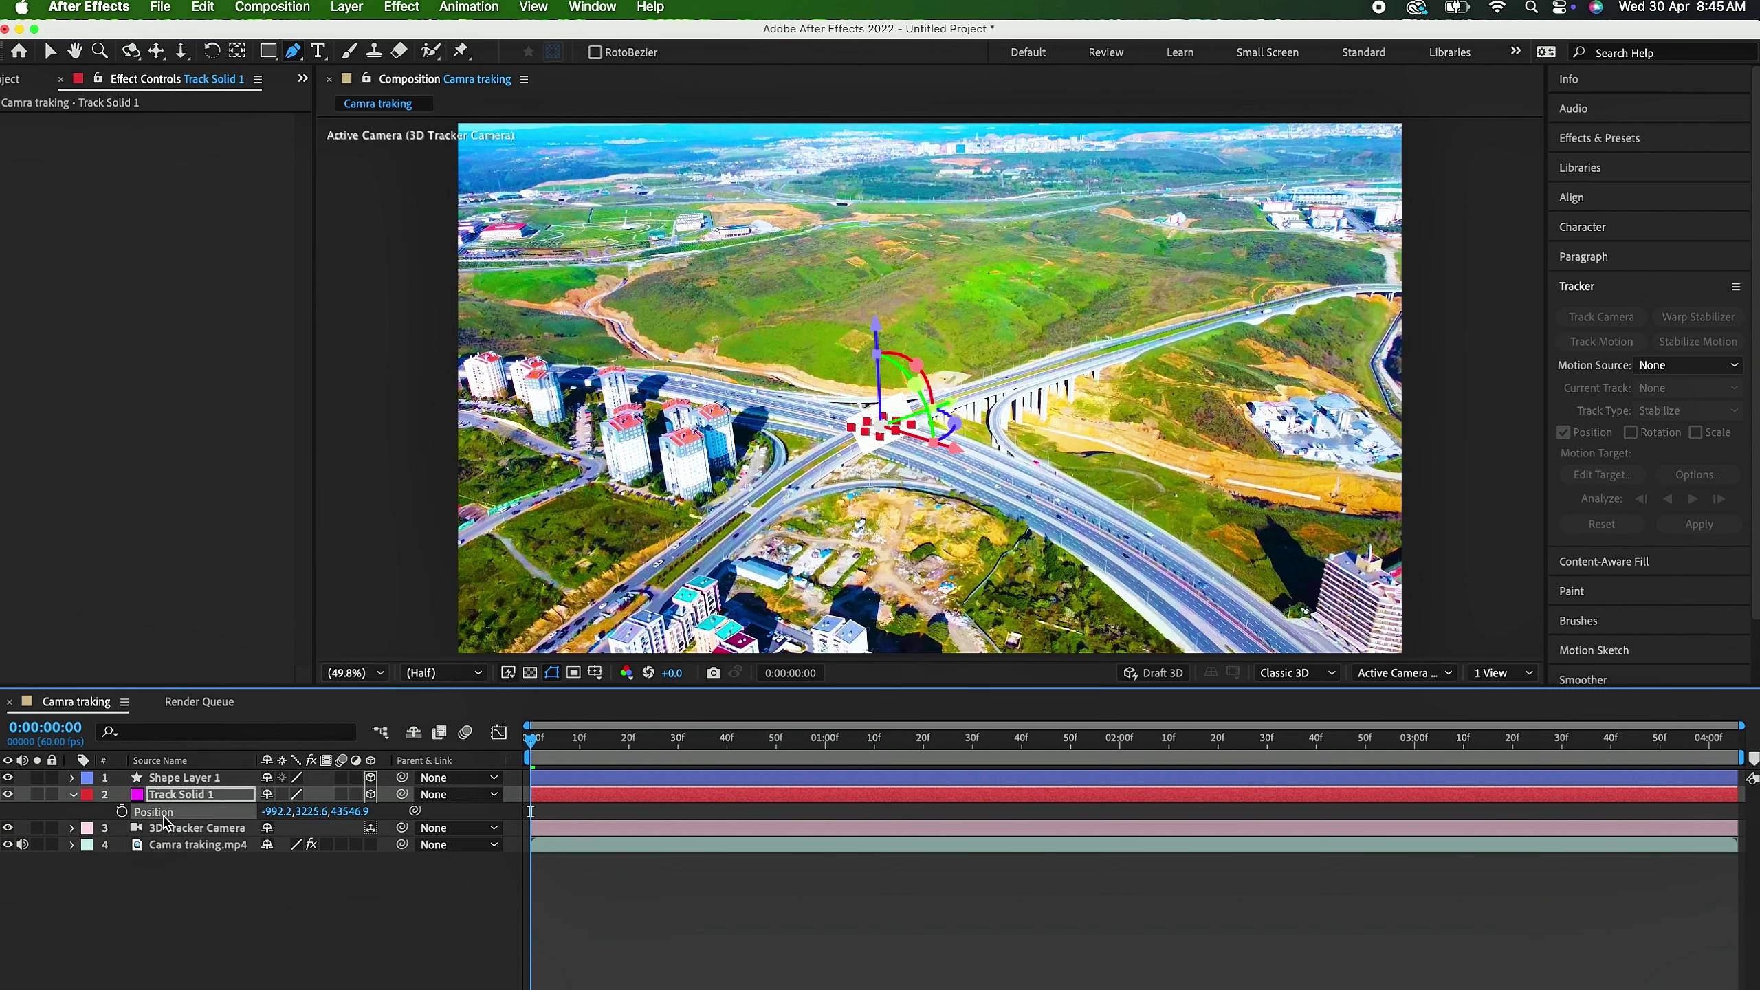
key(cmd+c)
click(179, 777)
key(cmd+v)
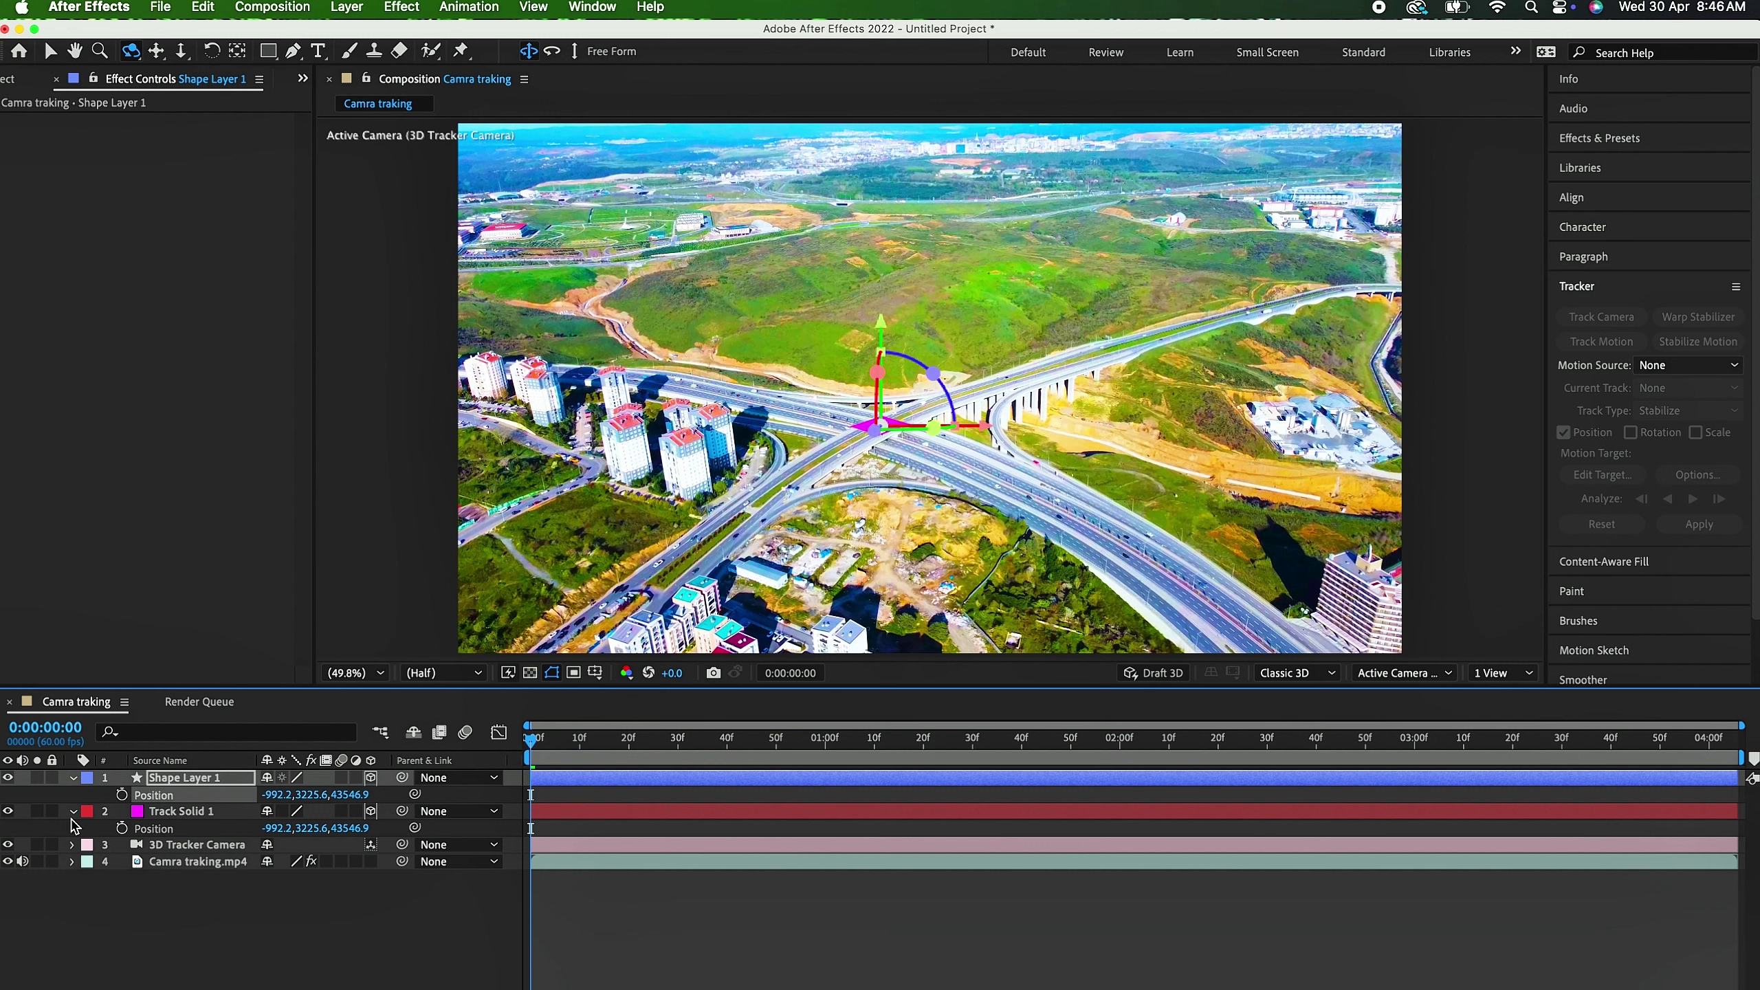
Step: Hide the Track Solid 1 layer and scale Shape Layer 1 up to 921%
click(8, 812)
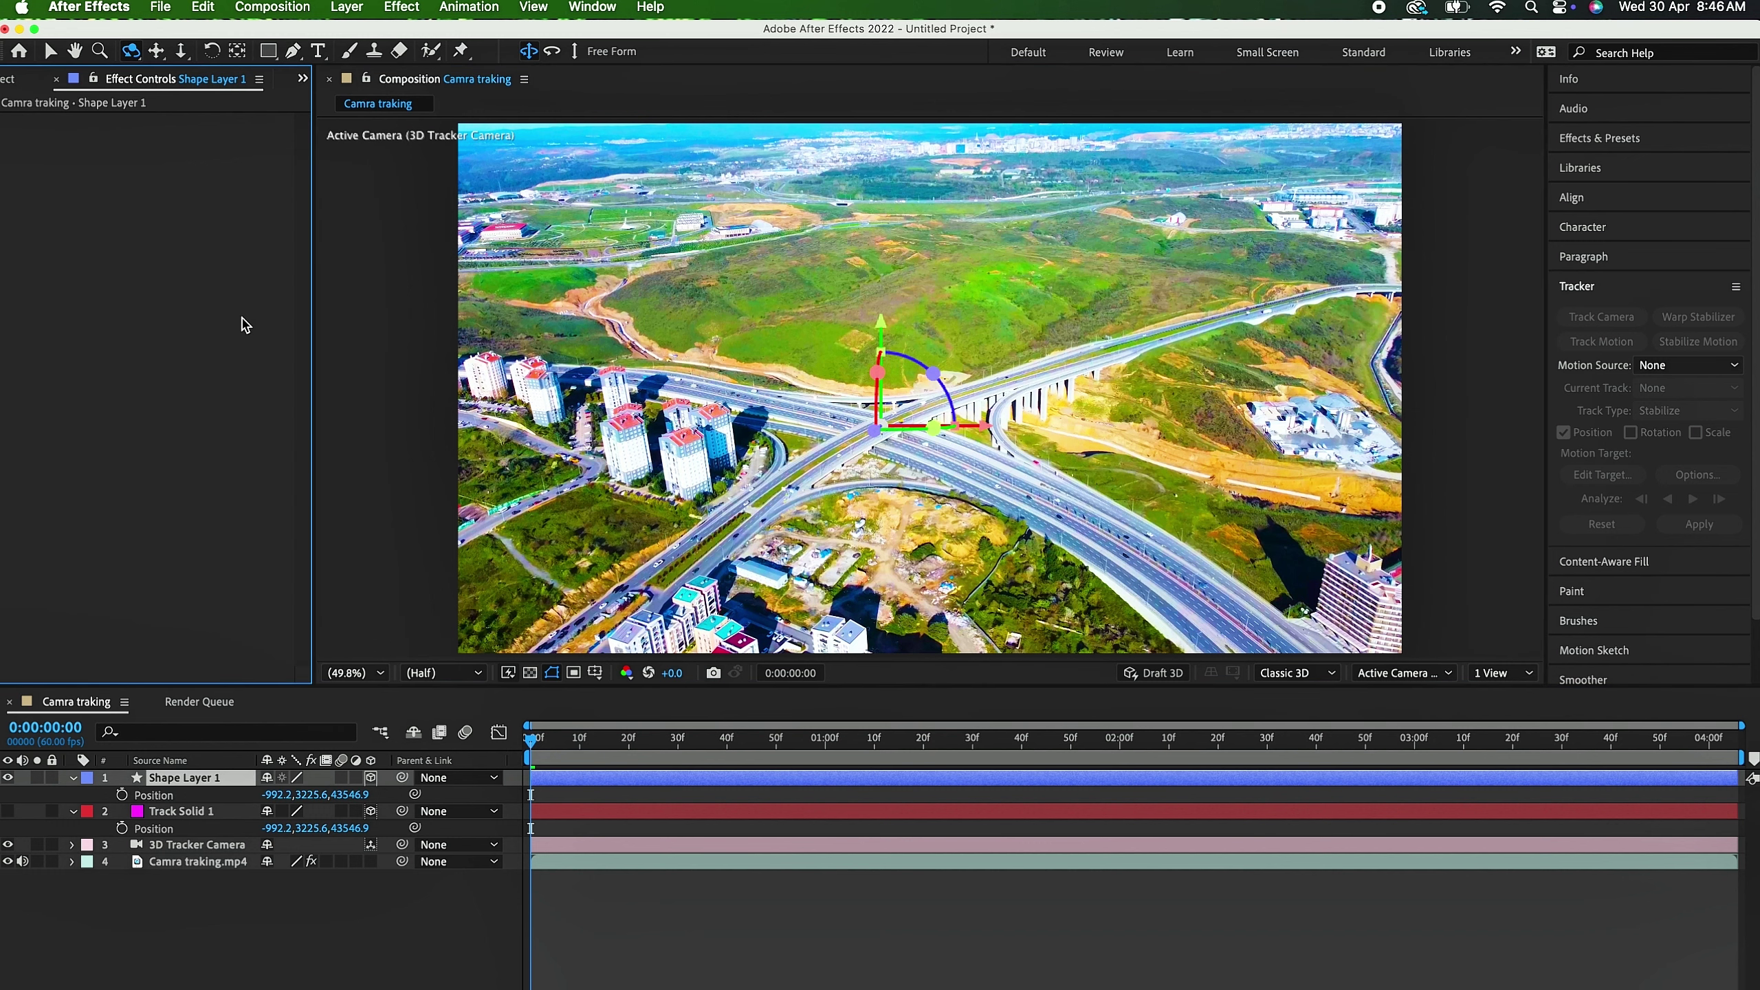
click(343, 945)
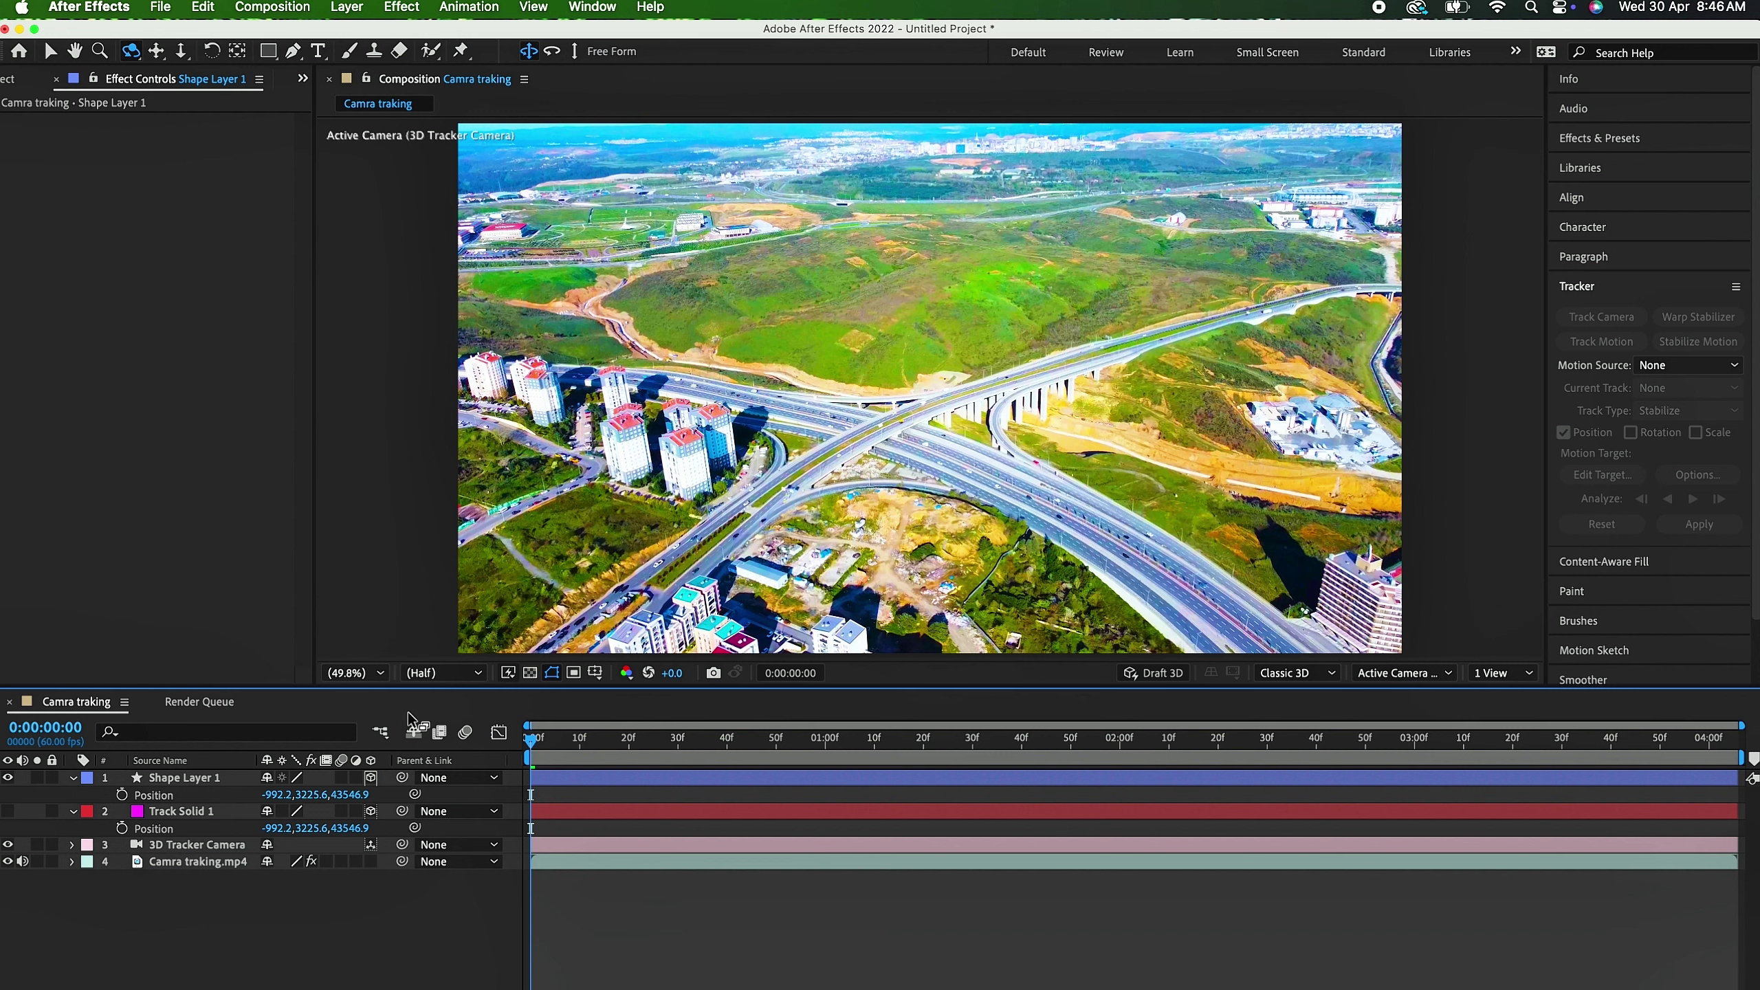
click(212, 778)
key(s)
click(187, 795)
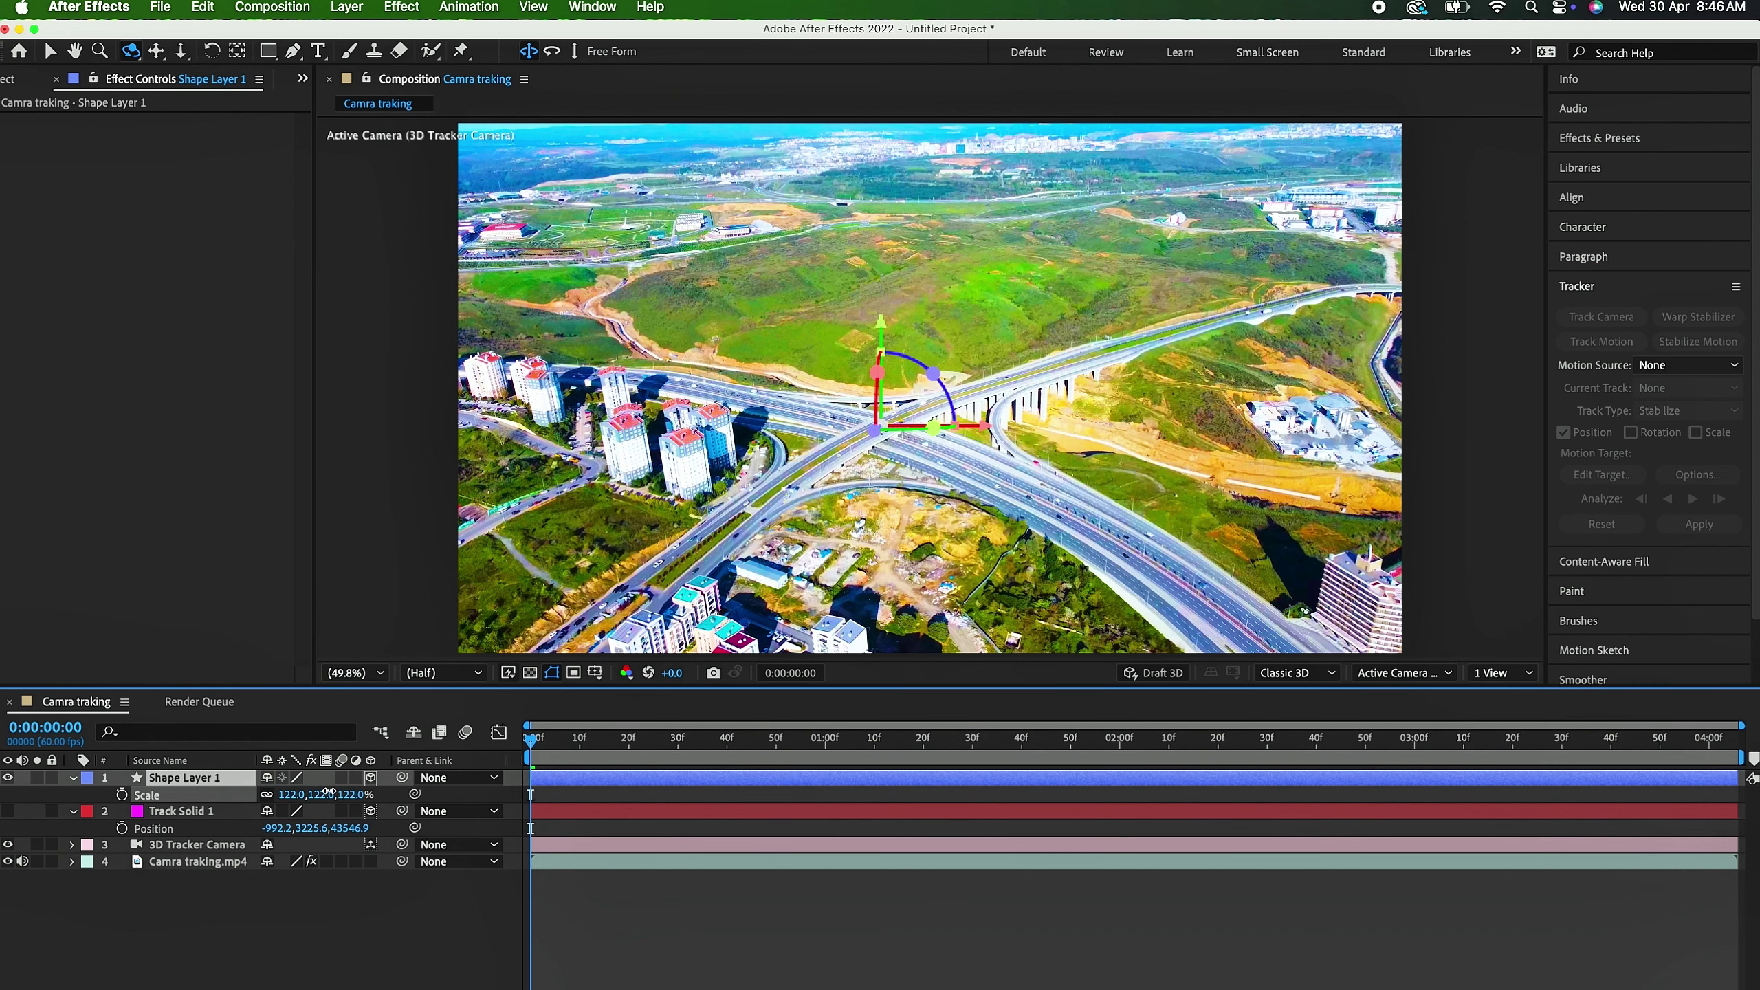
drag(711, 695, 1011, 687)
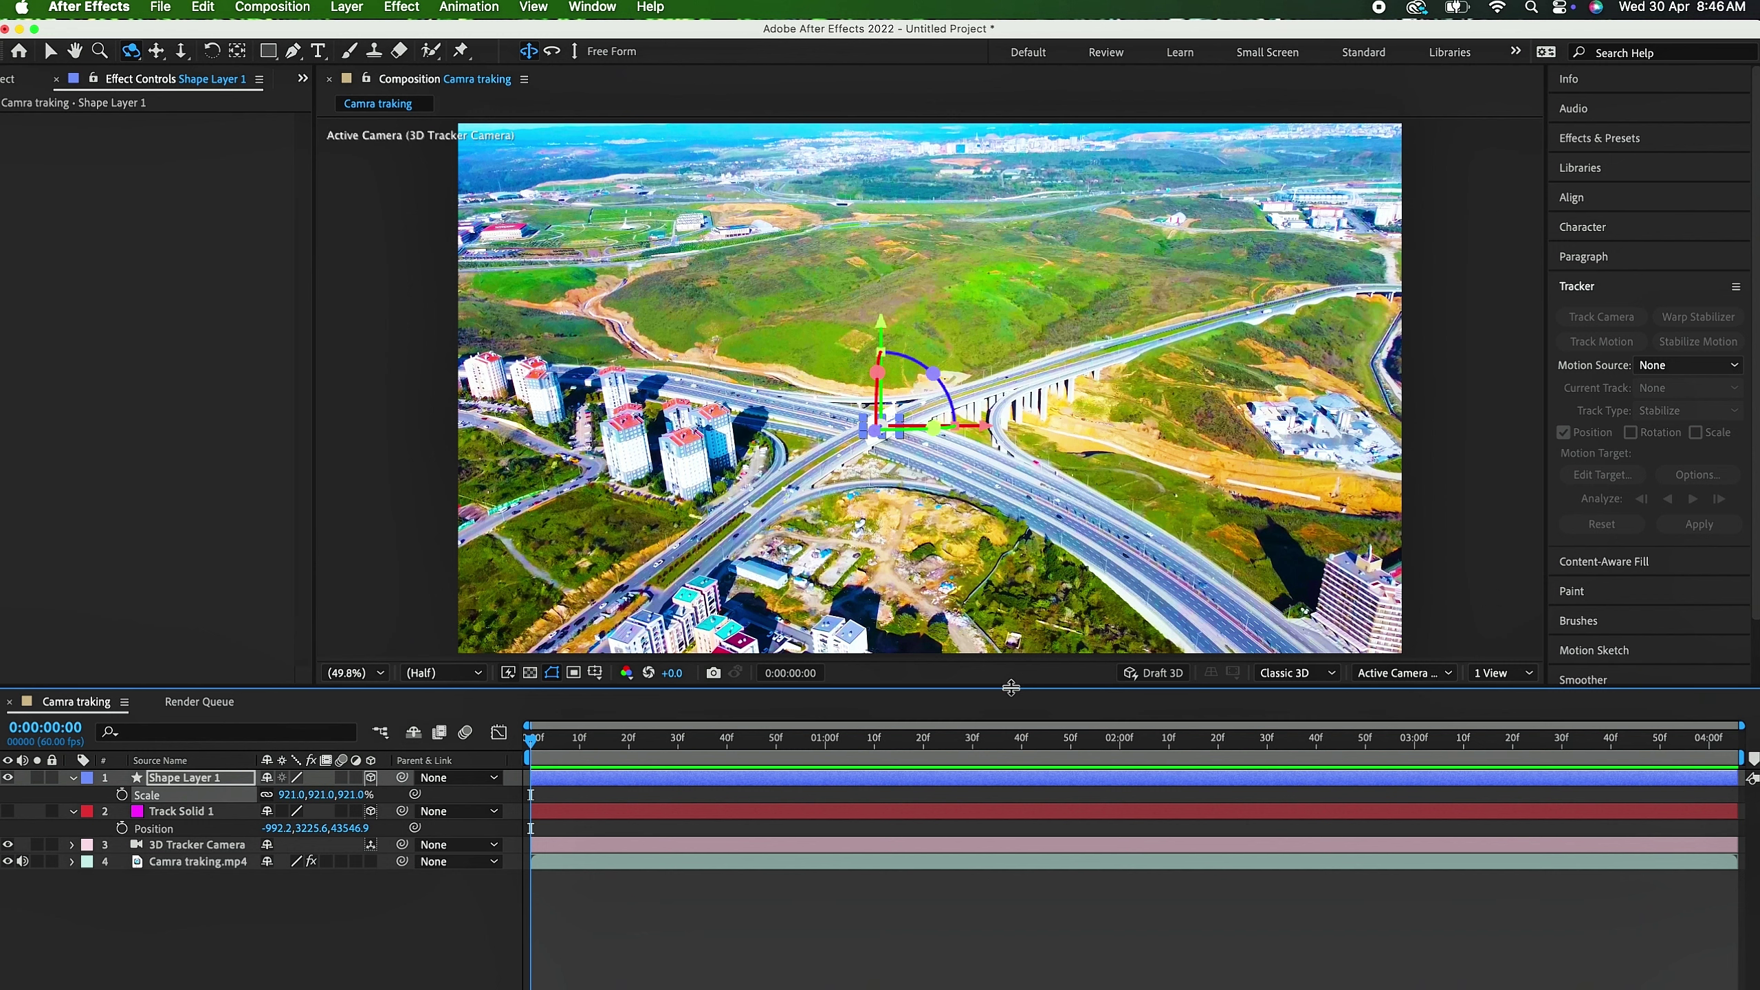
Step: Rotate Shape Layer 1 in 3D so its line lies flat along the overpass road
key(v)
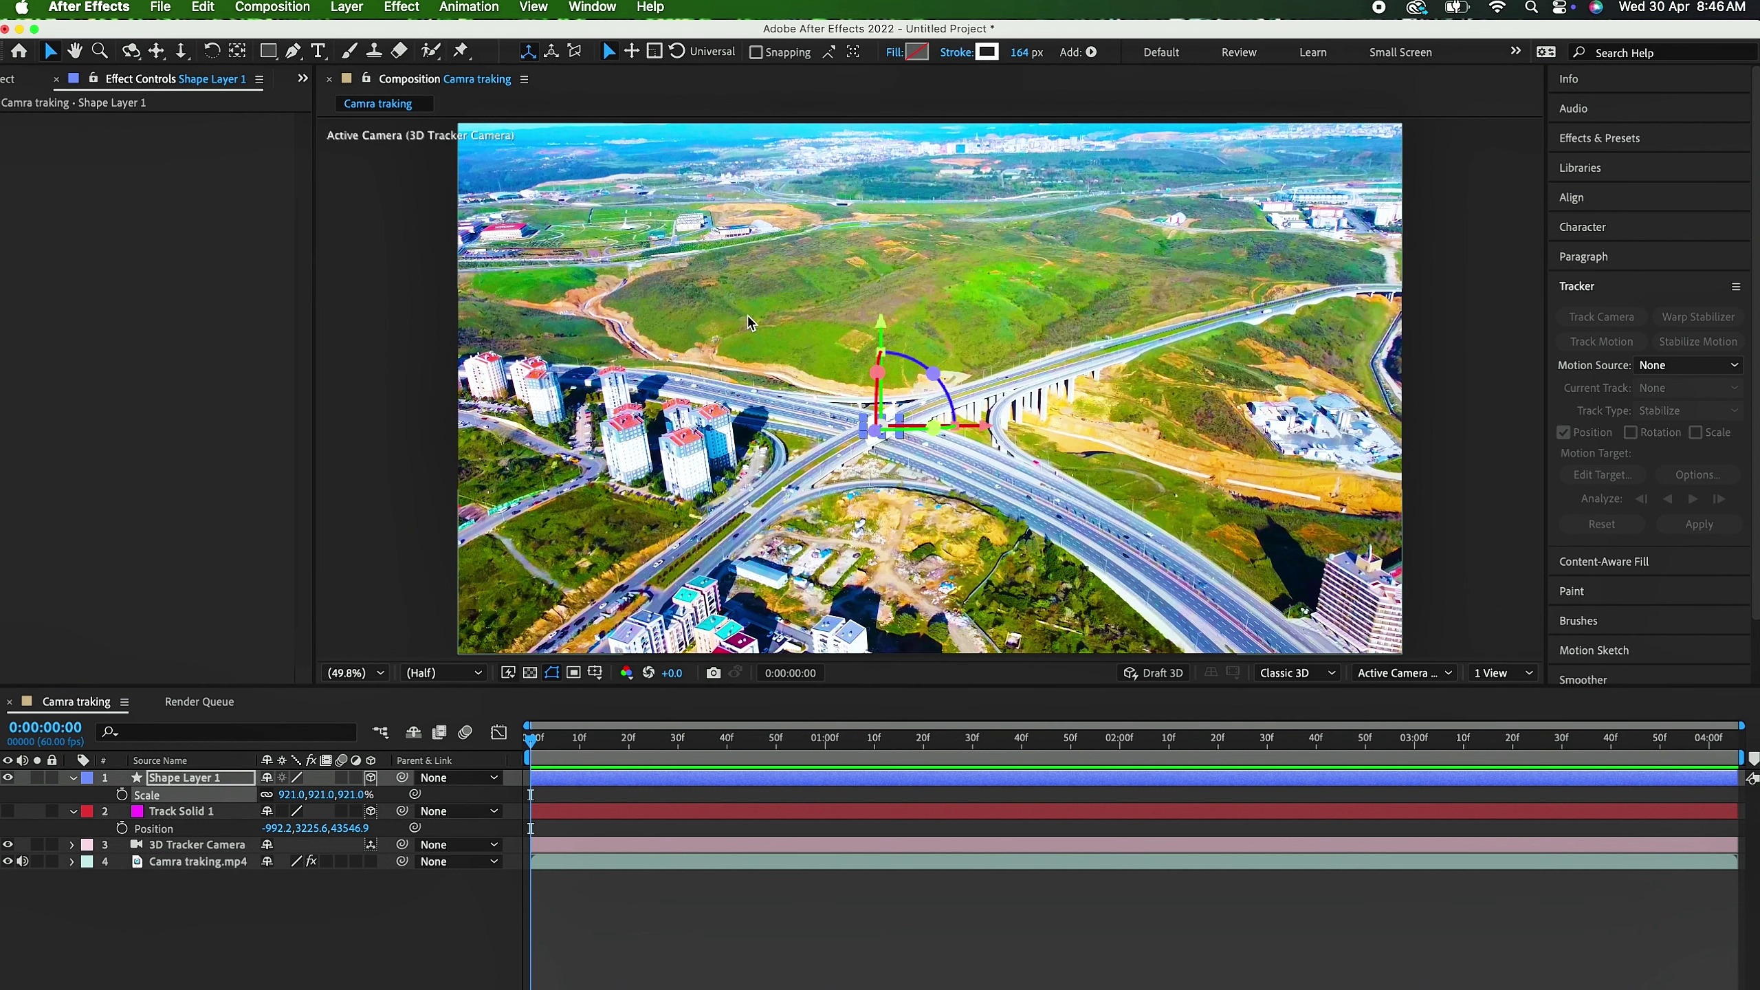
drag(877, 374, 918, 391)
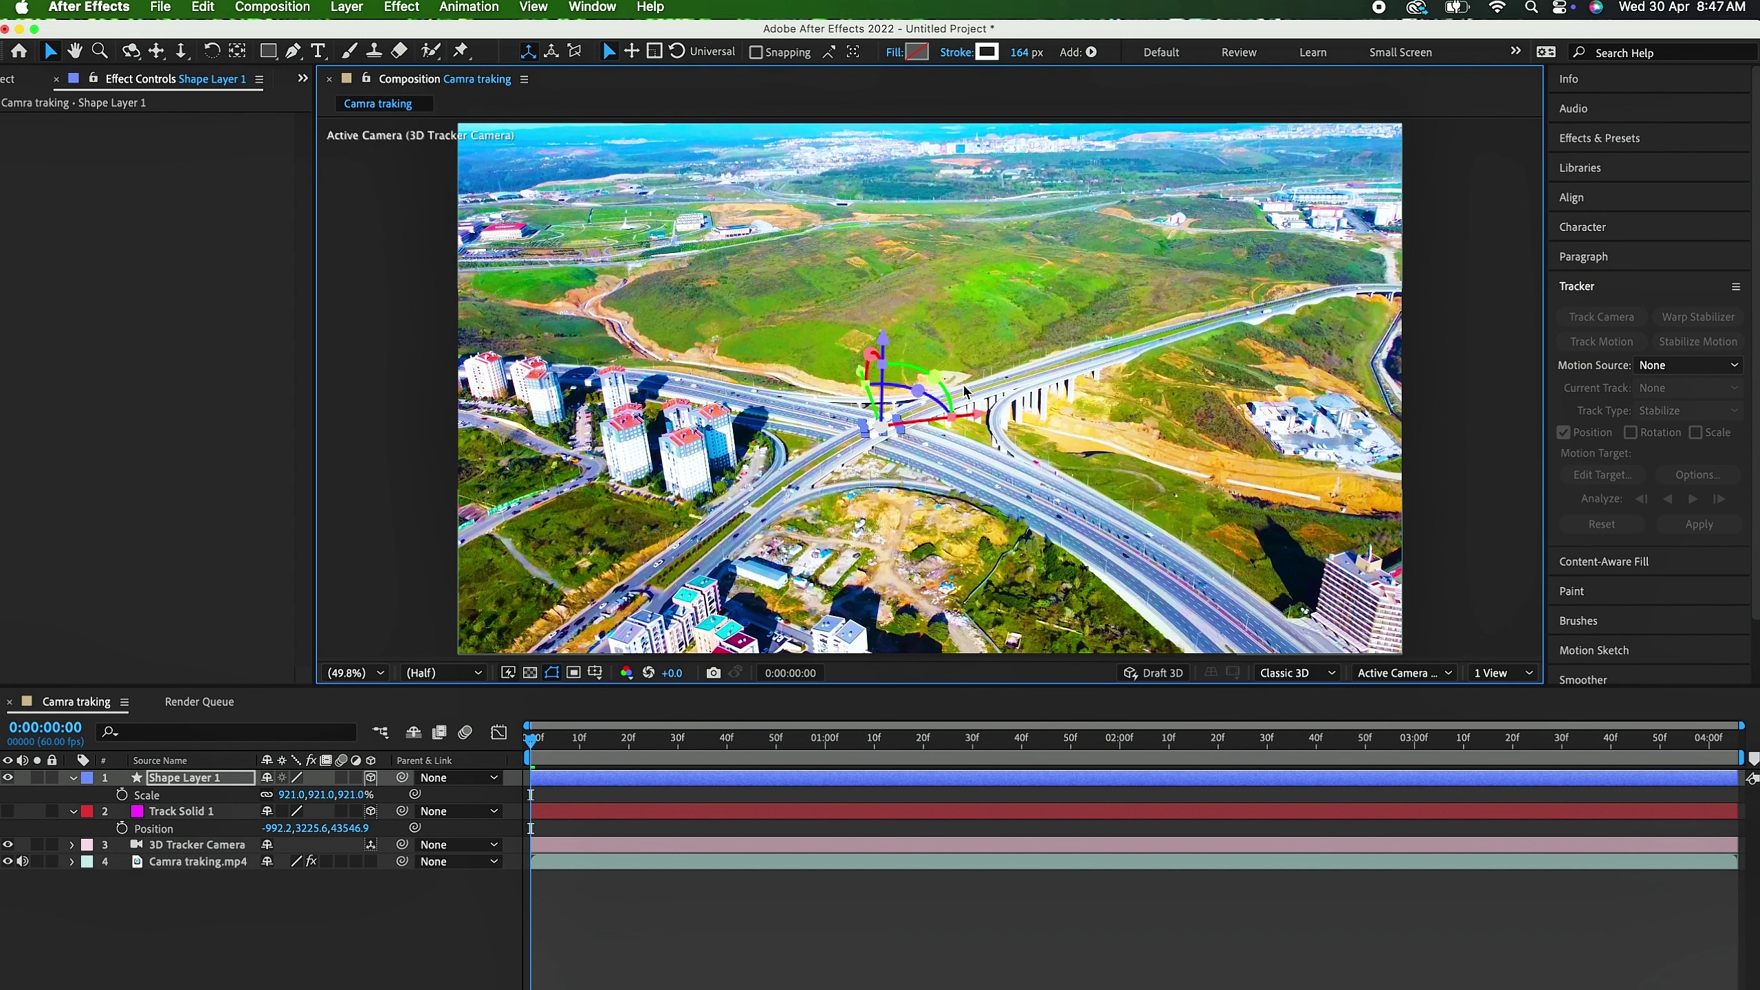
click(1017, 375)
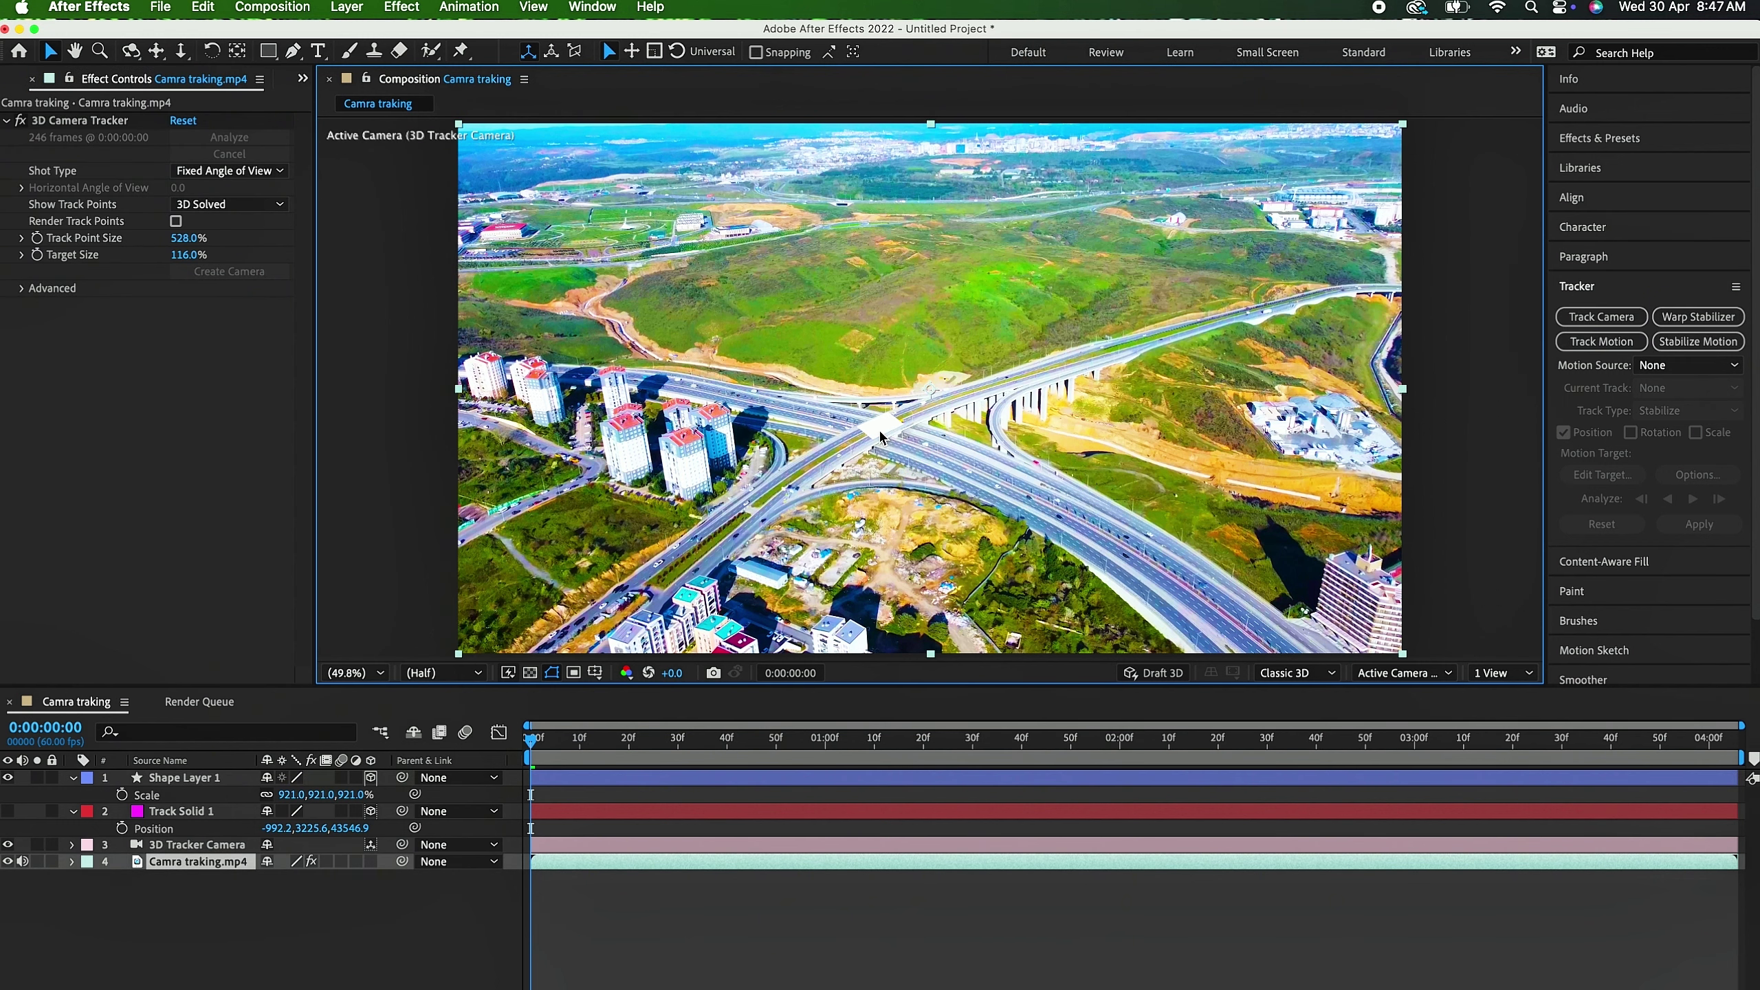
Step: Extend Shape Layer 1's path with the Pen tool from the junction along the overpass to the frame's right edge
click(293, 51)
key(v)
click(183, 778)
click(293, 51)
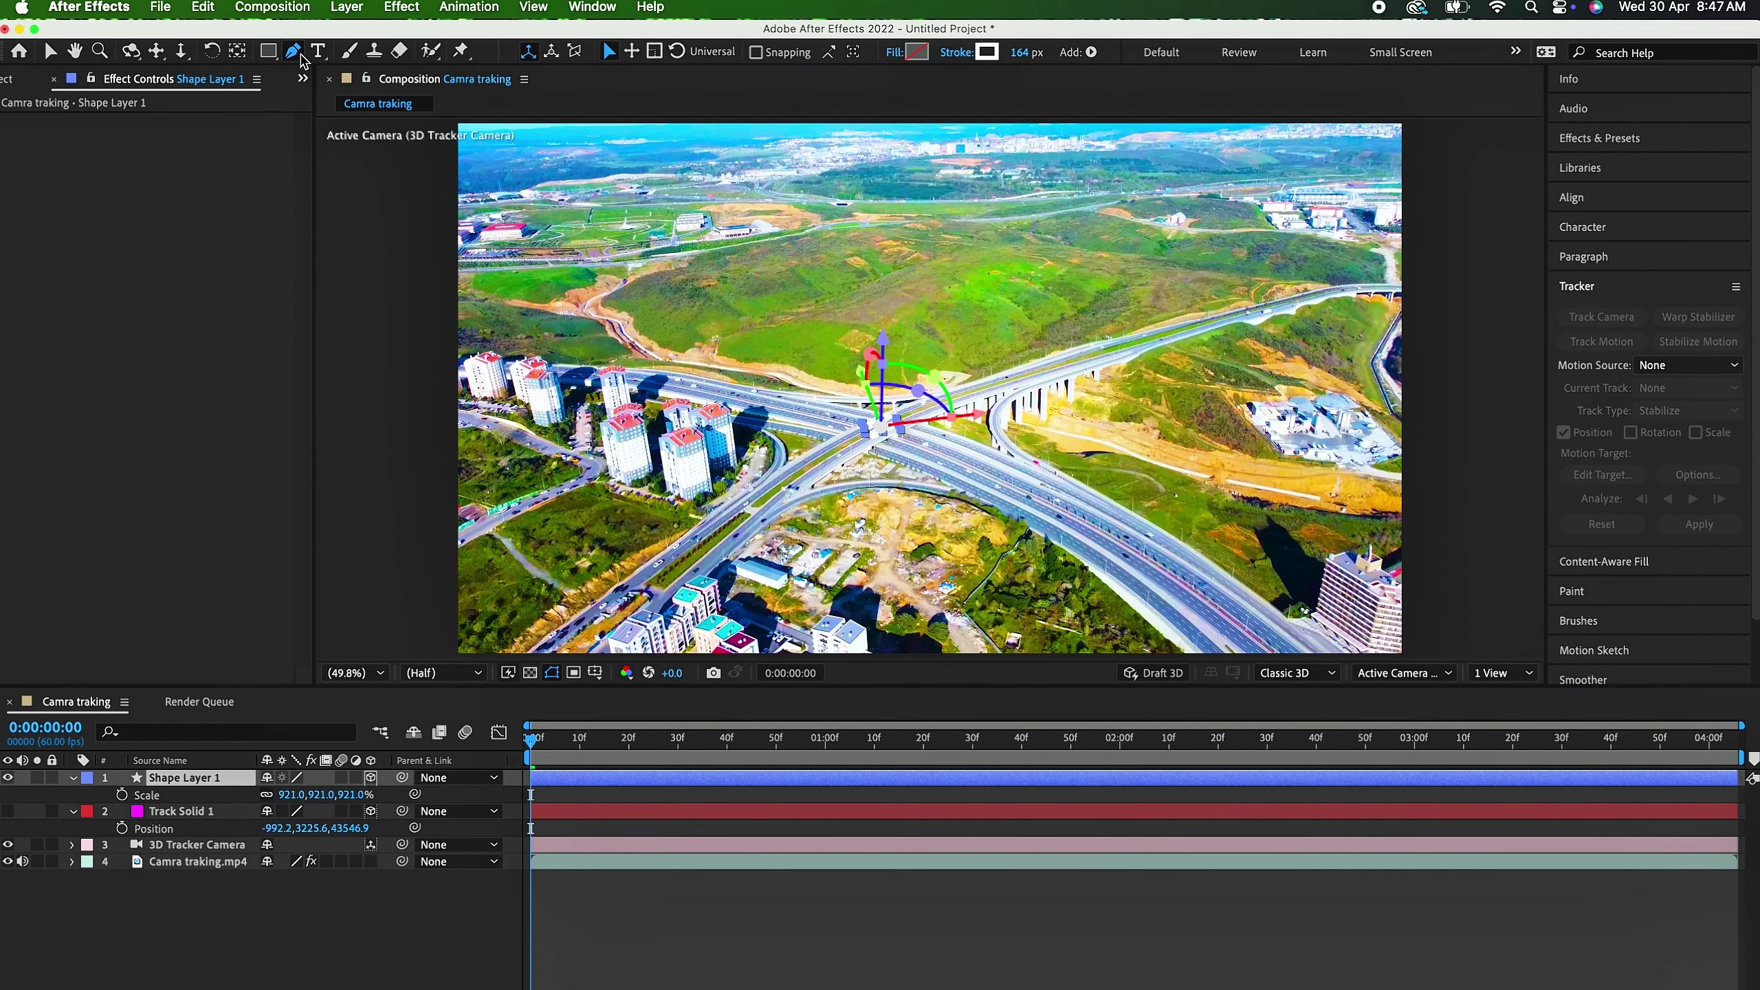
click(896, 416)
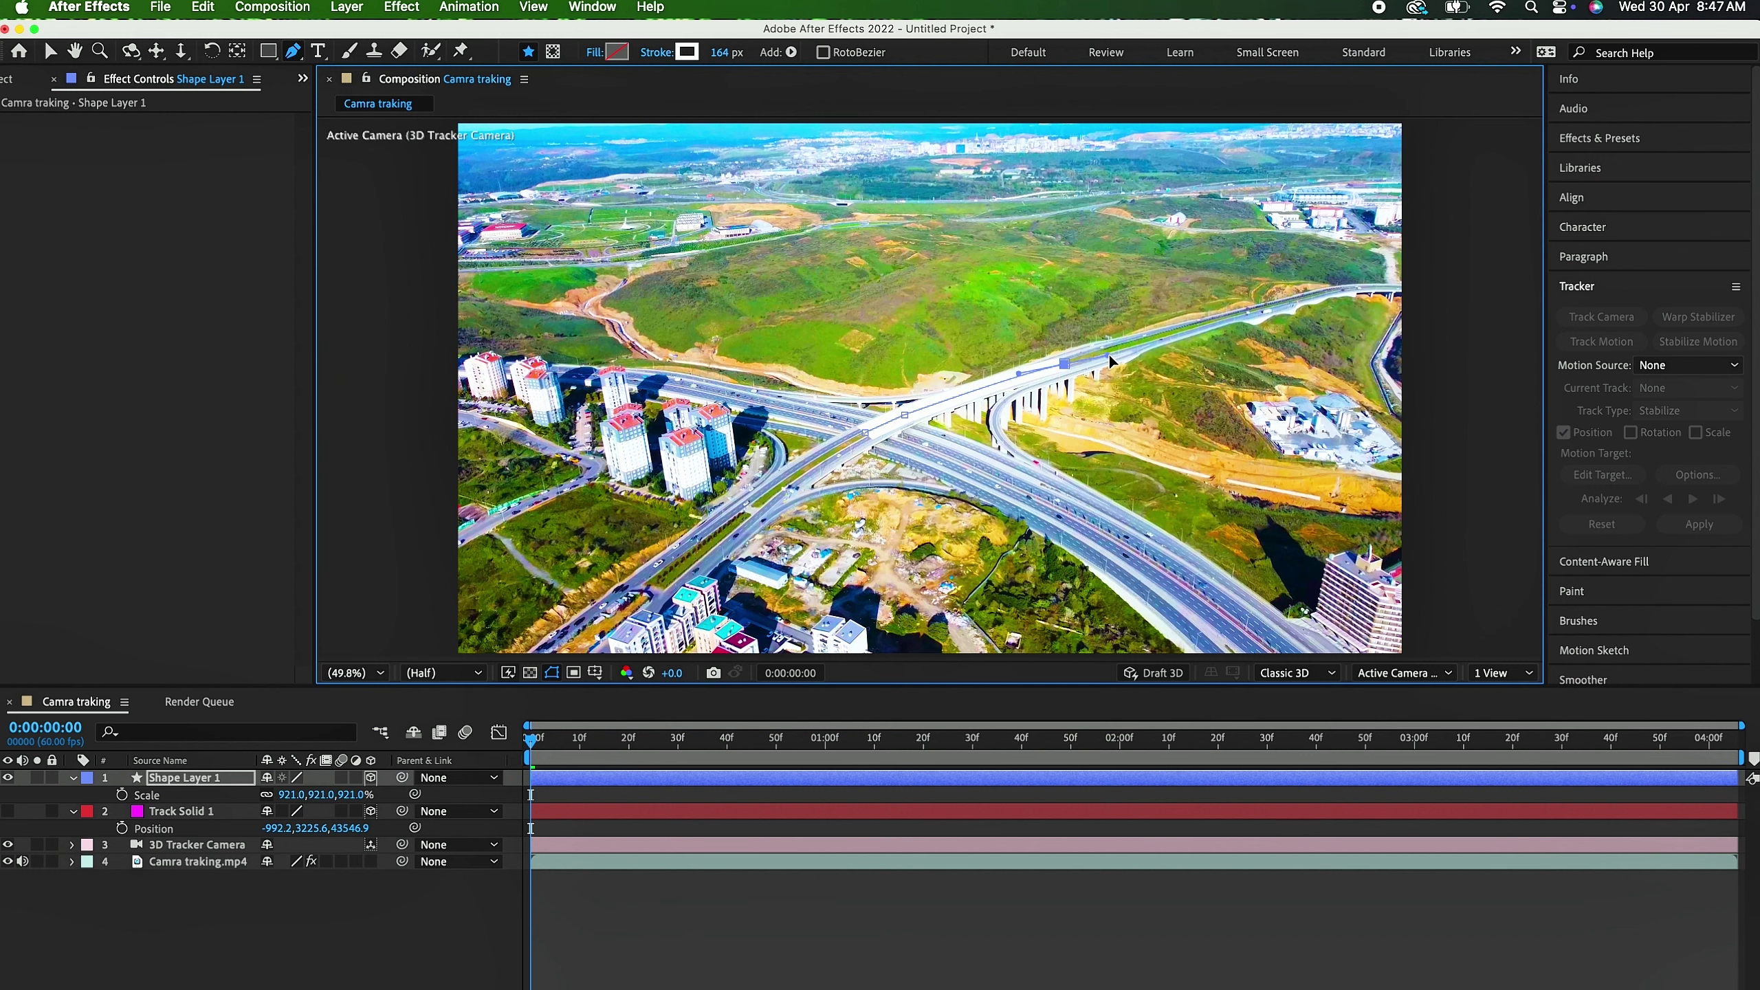
click(1068, 359)
click(1246, 314)
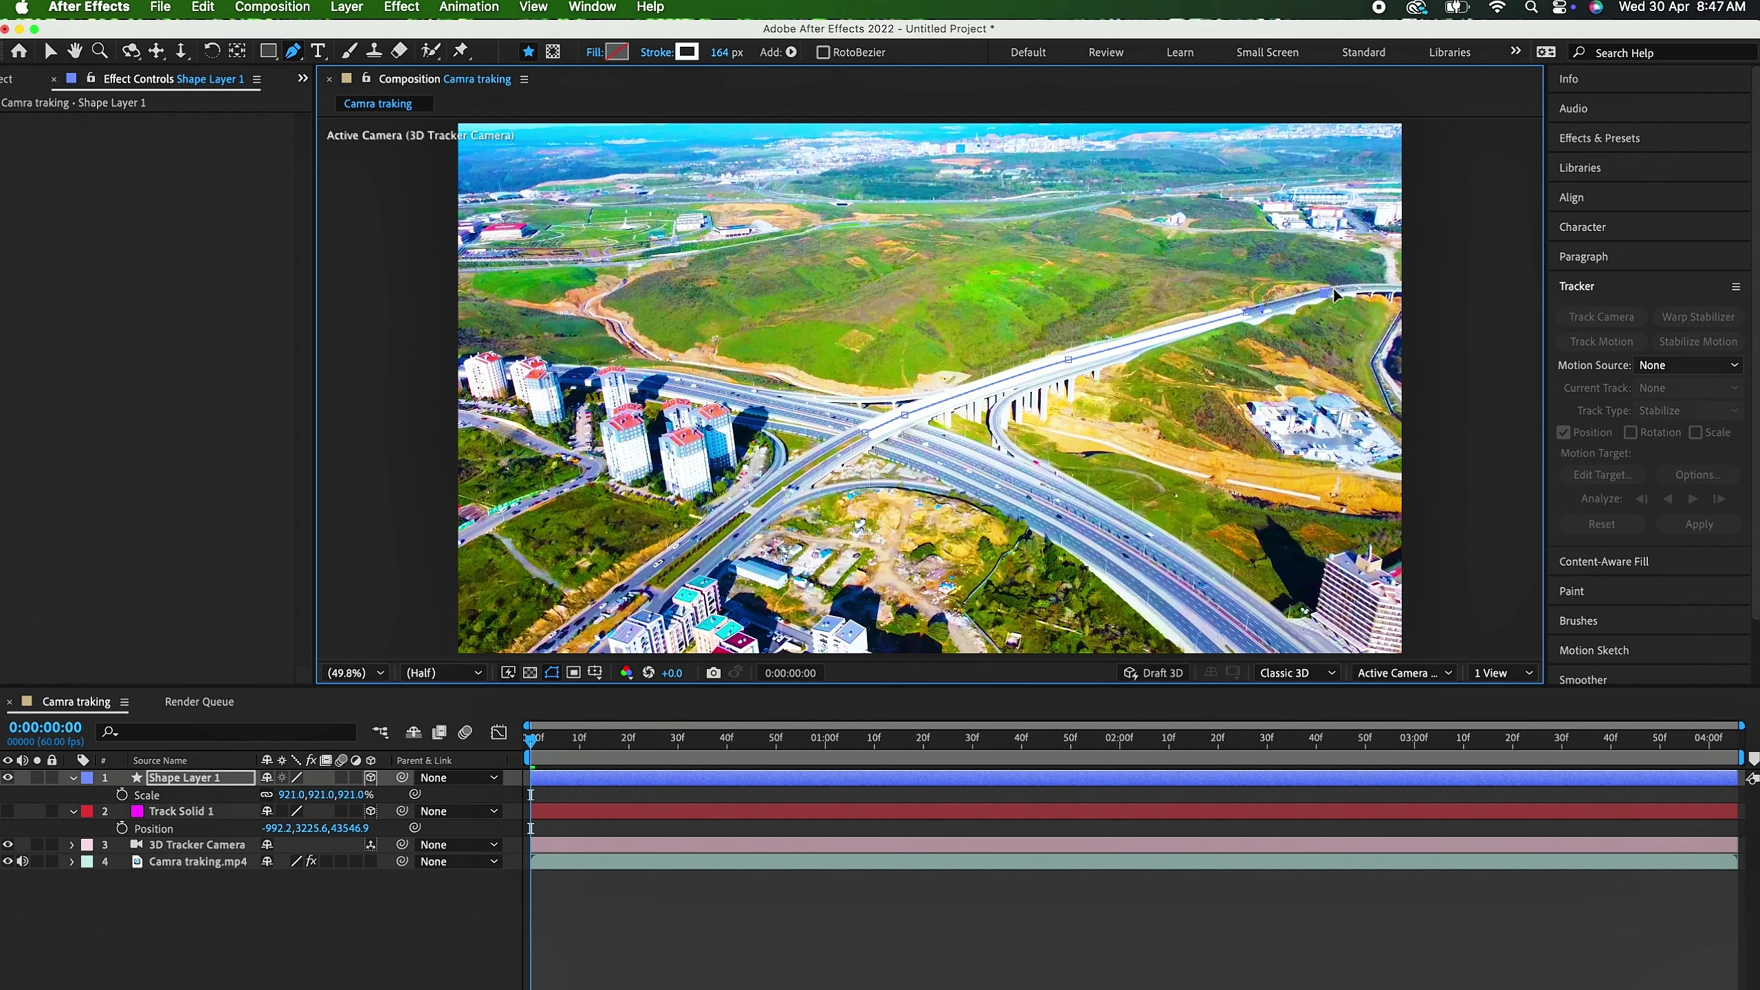
drag(1401, 287, 1392, 289)
key(v)
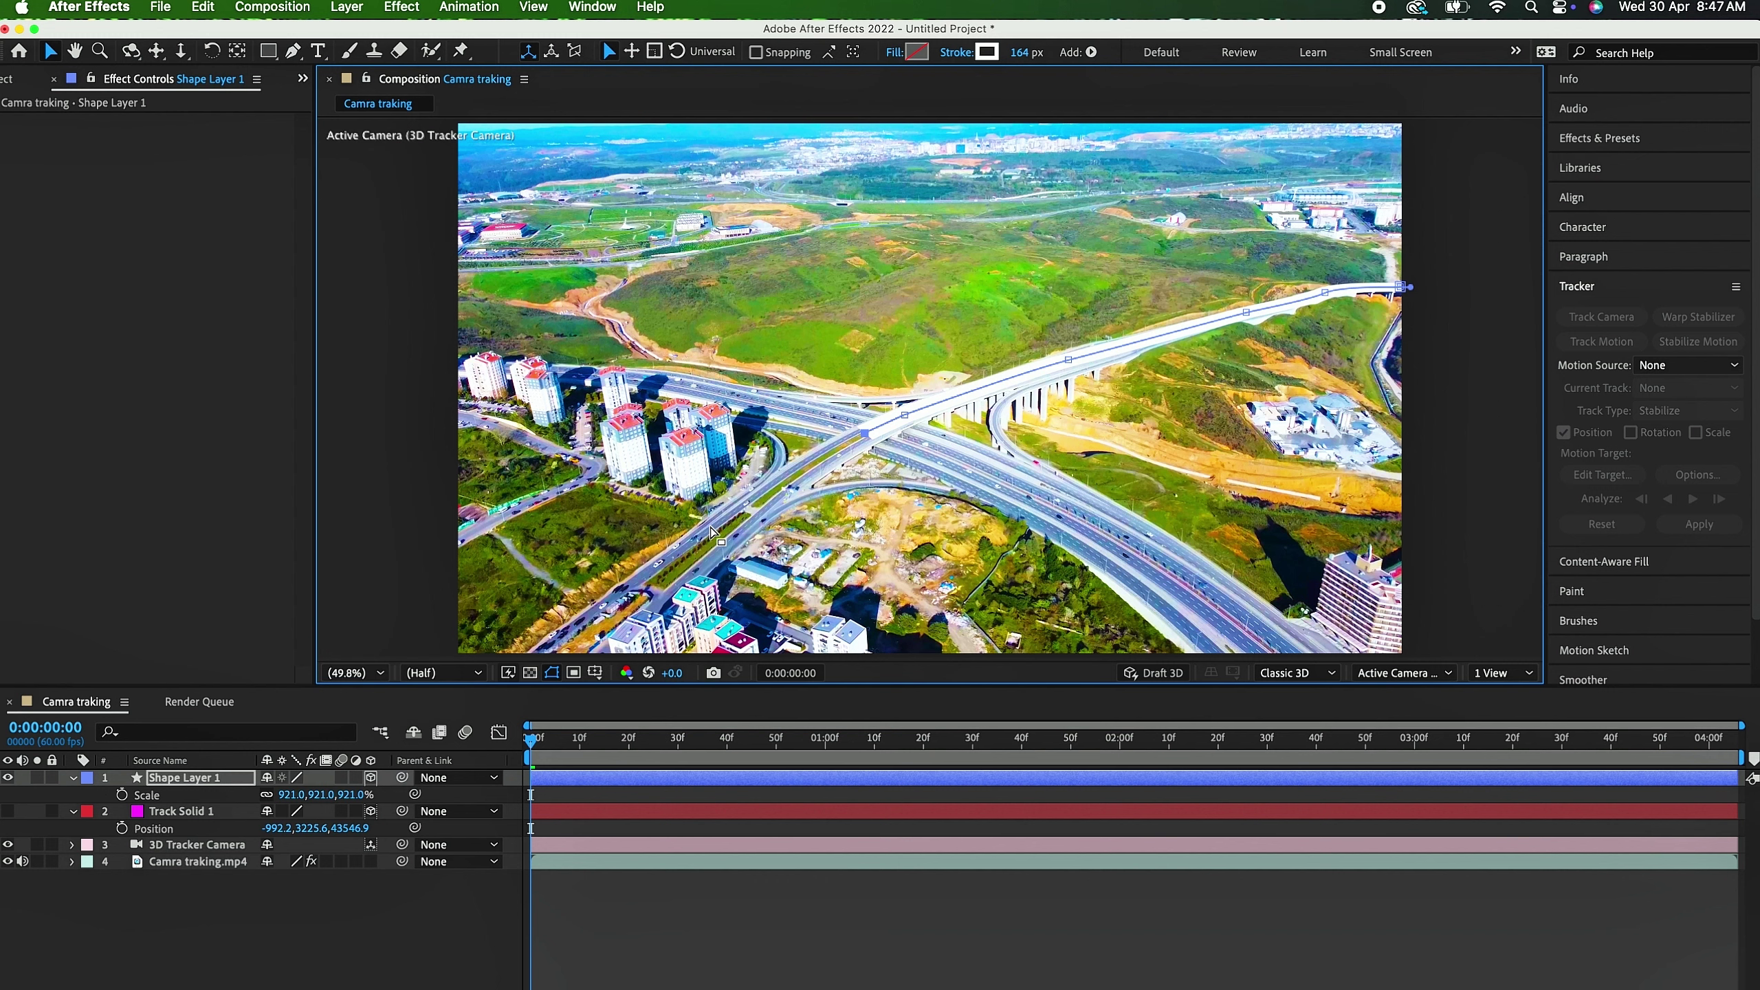
Step: Extend the other end of the path down the road to the frame's lower-left edge, undoing the last point edit
key(g)
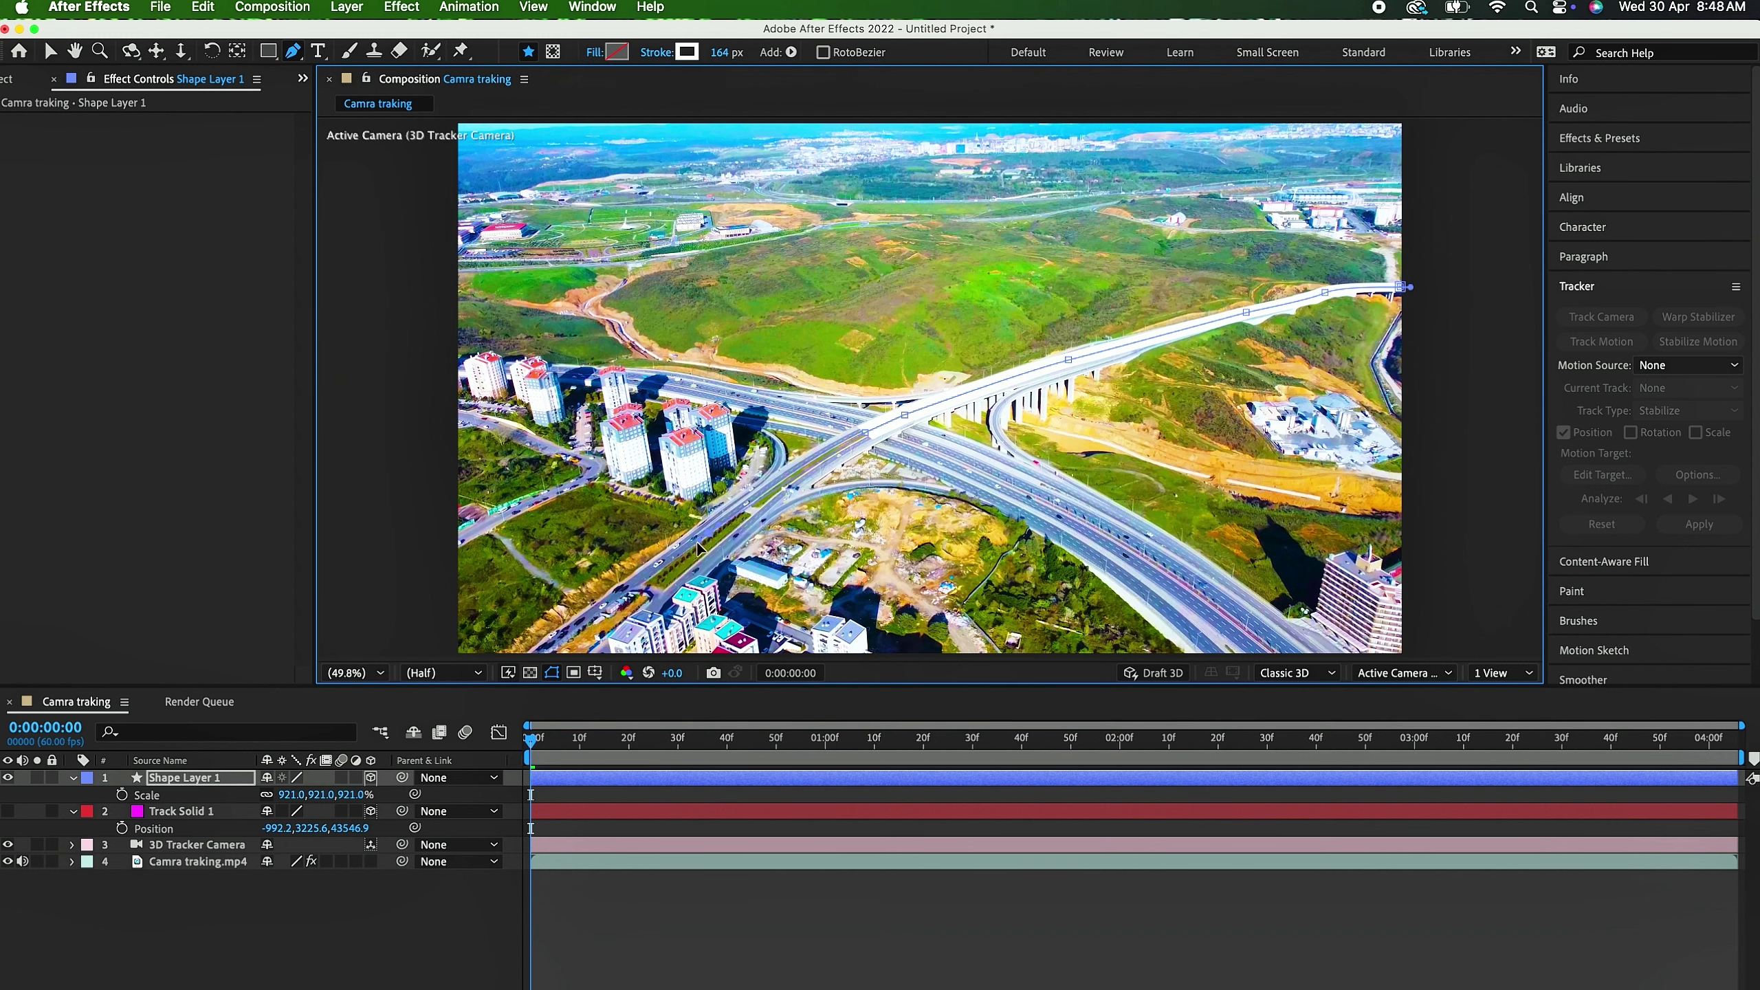
click(694, 546)
click(548, 651)
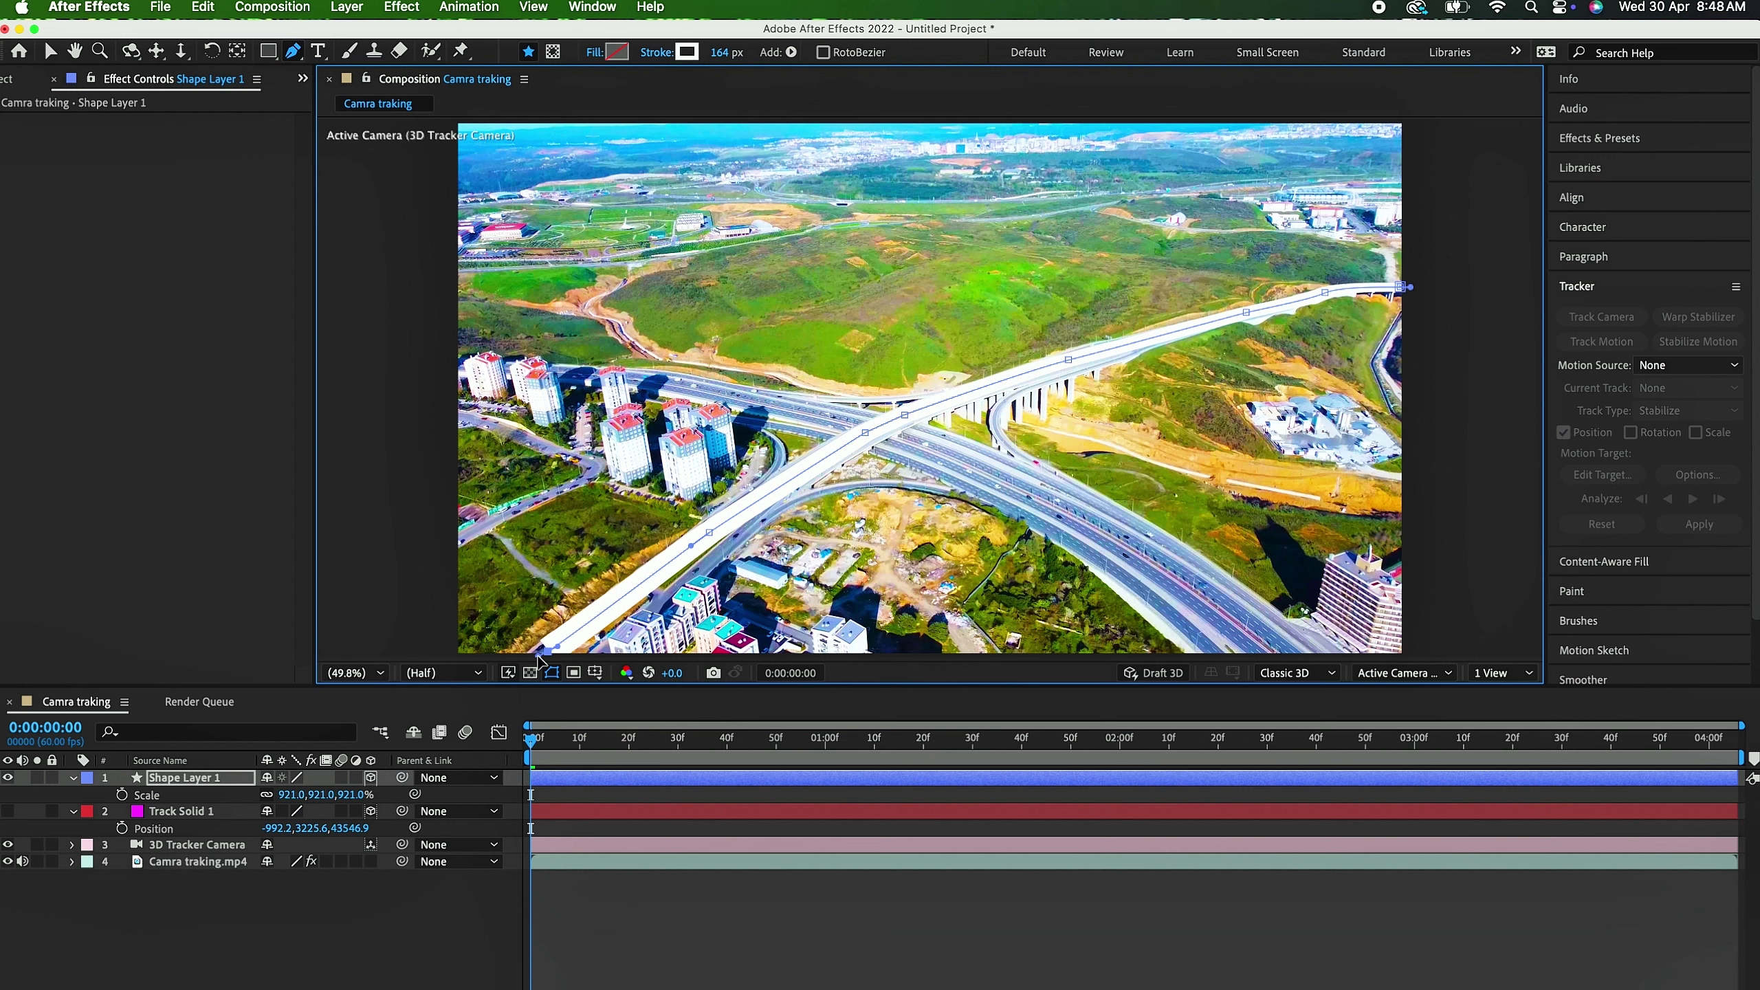
key(cmd+z)
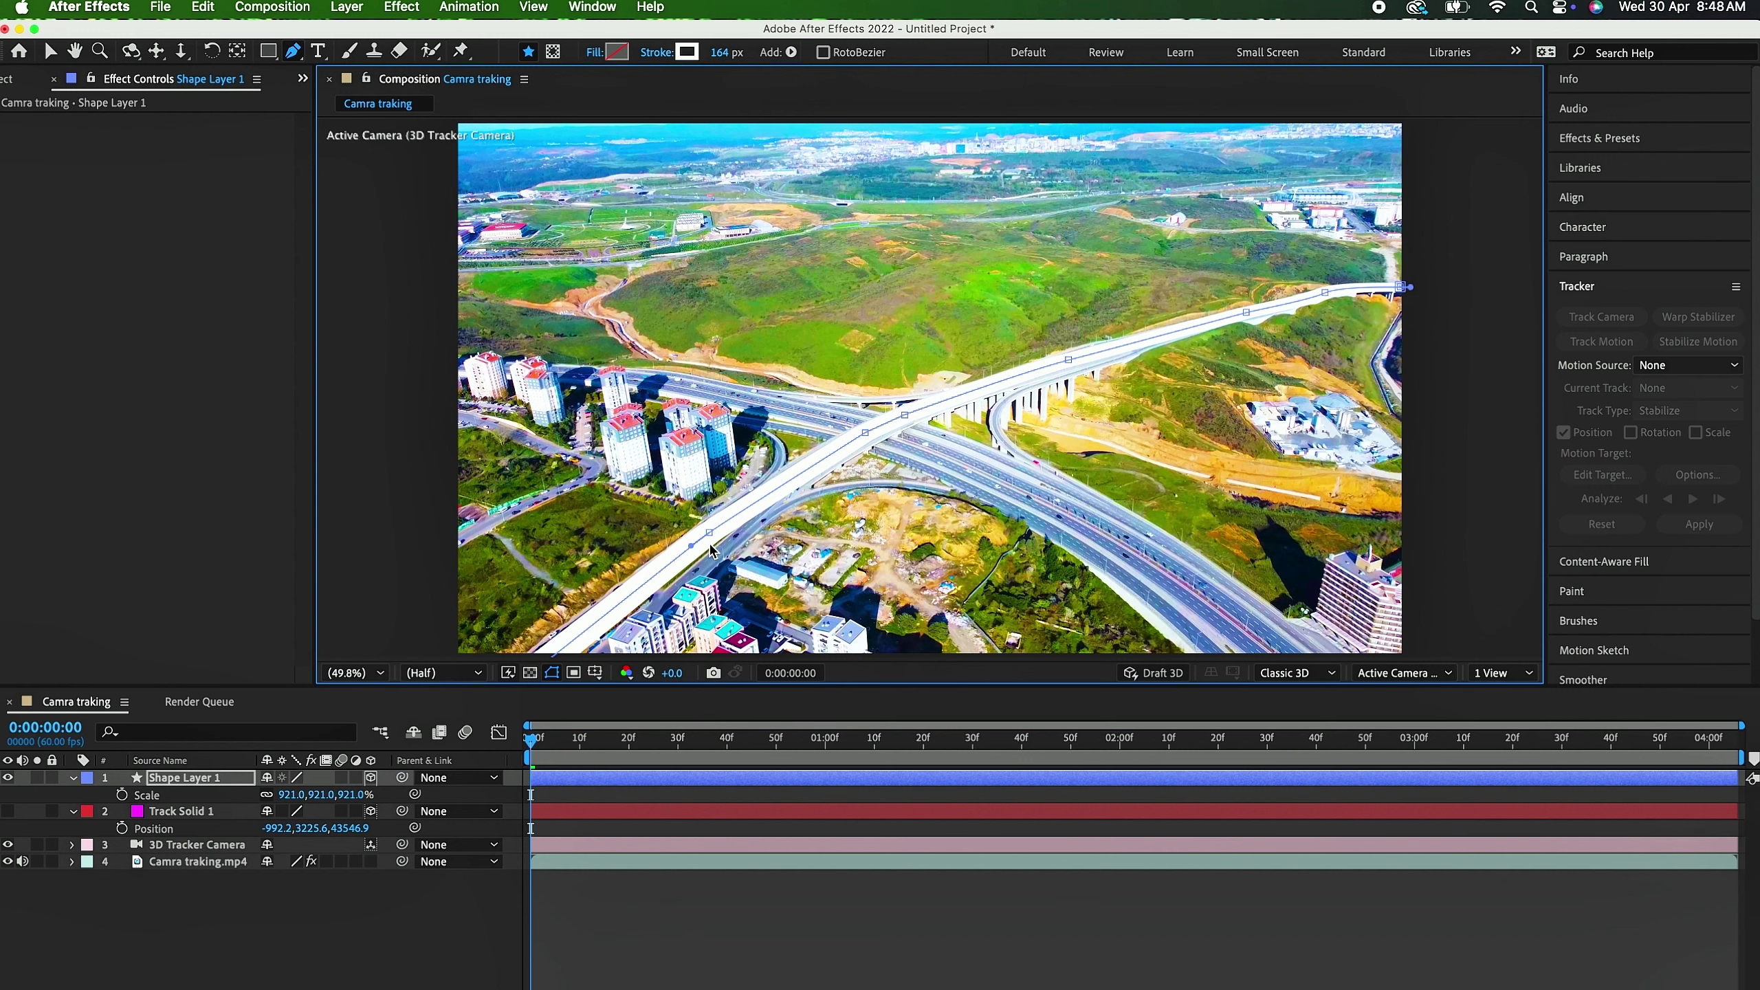
Step: Adjust the path's points near the junction so the white line follows the road's centre
click(857, 435)
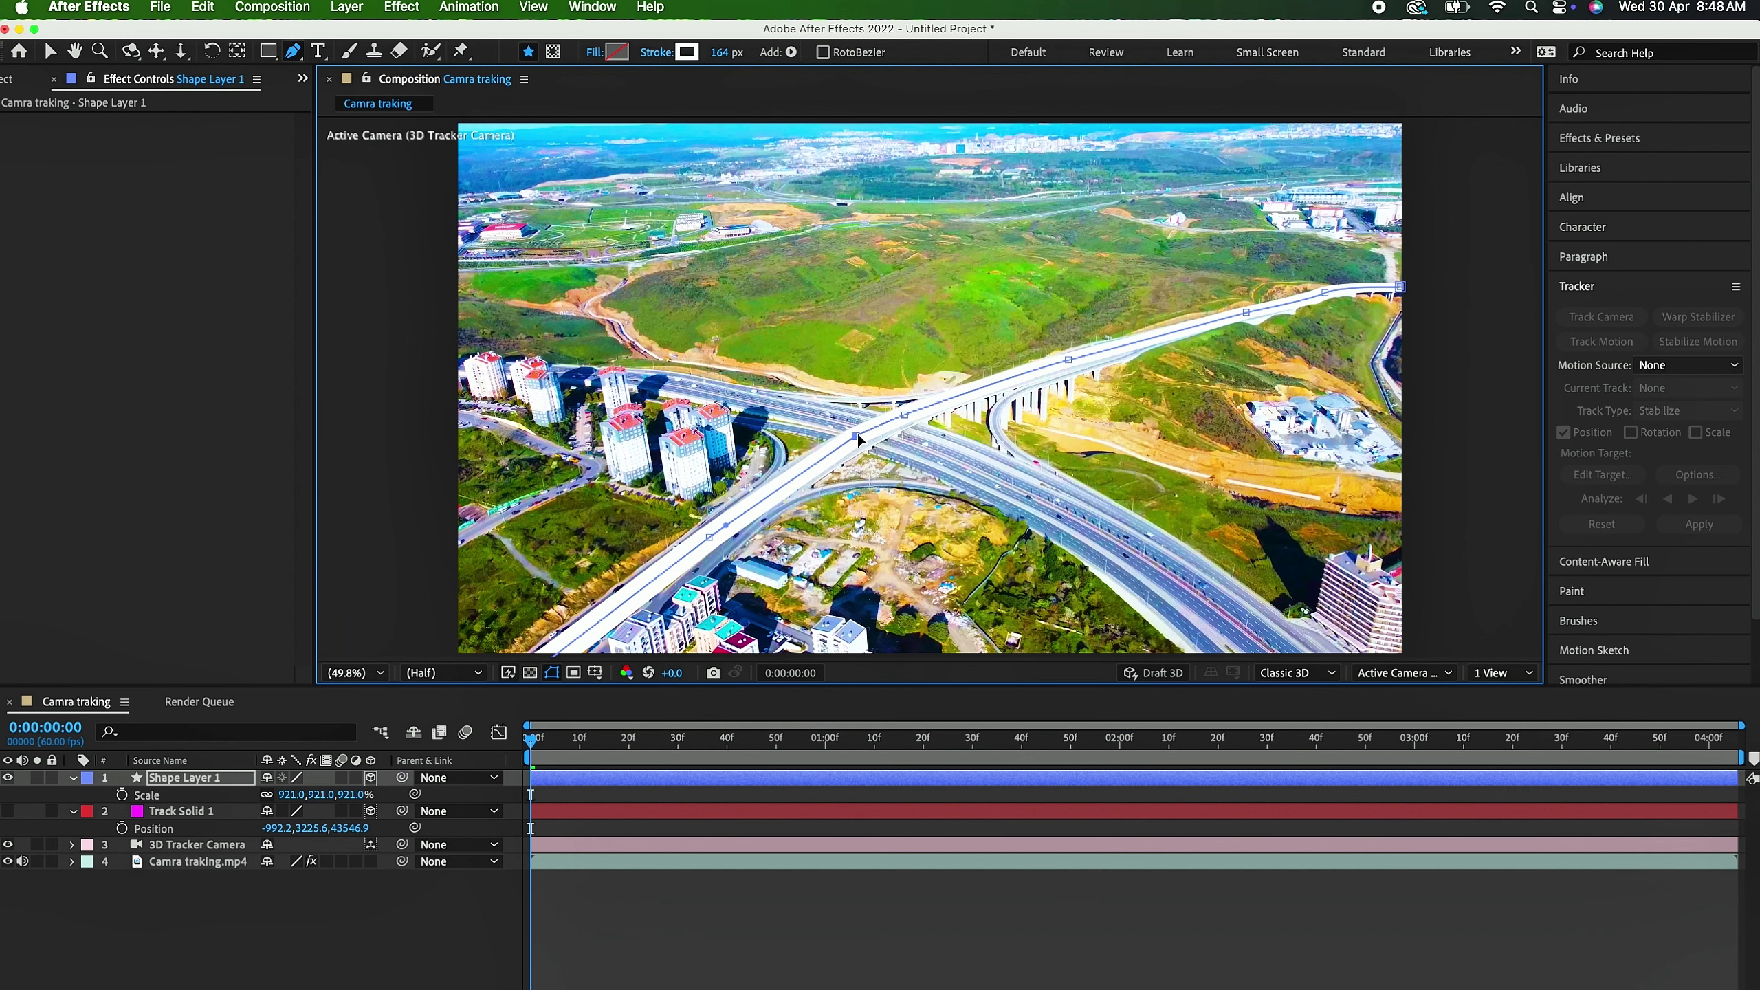
drag(829, 456, 814, 466)
drag(905, 415, 919, 409)
key(v)
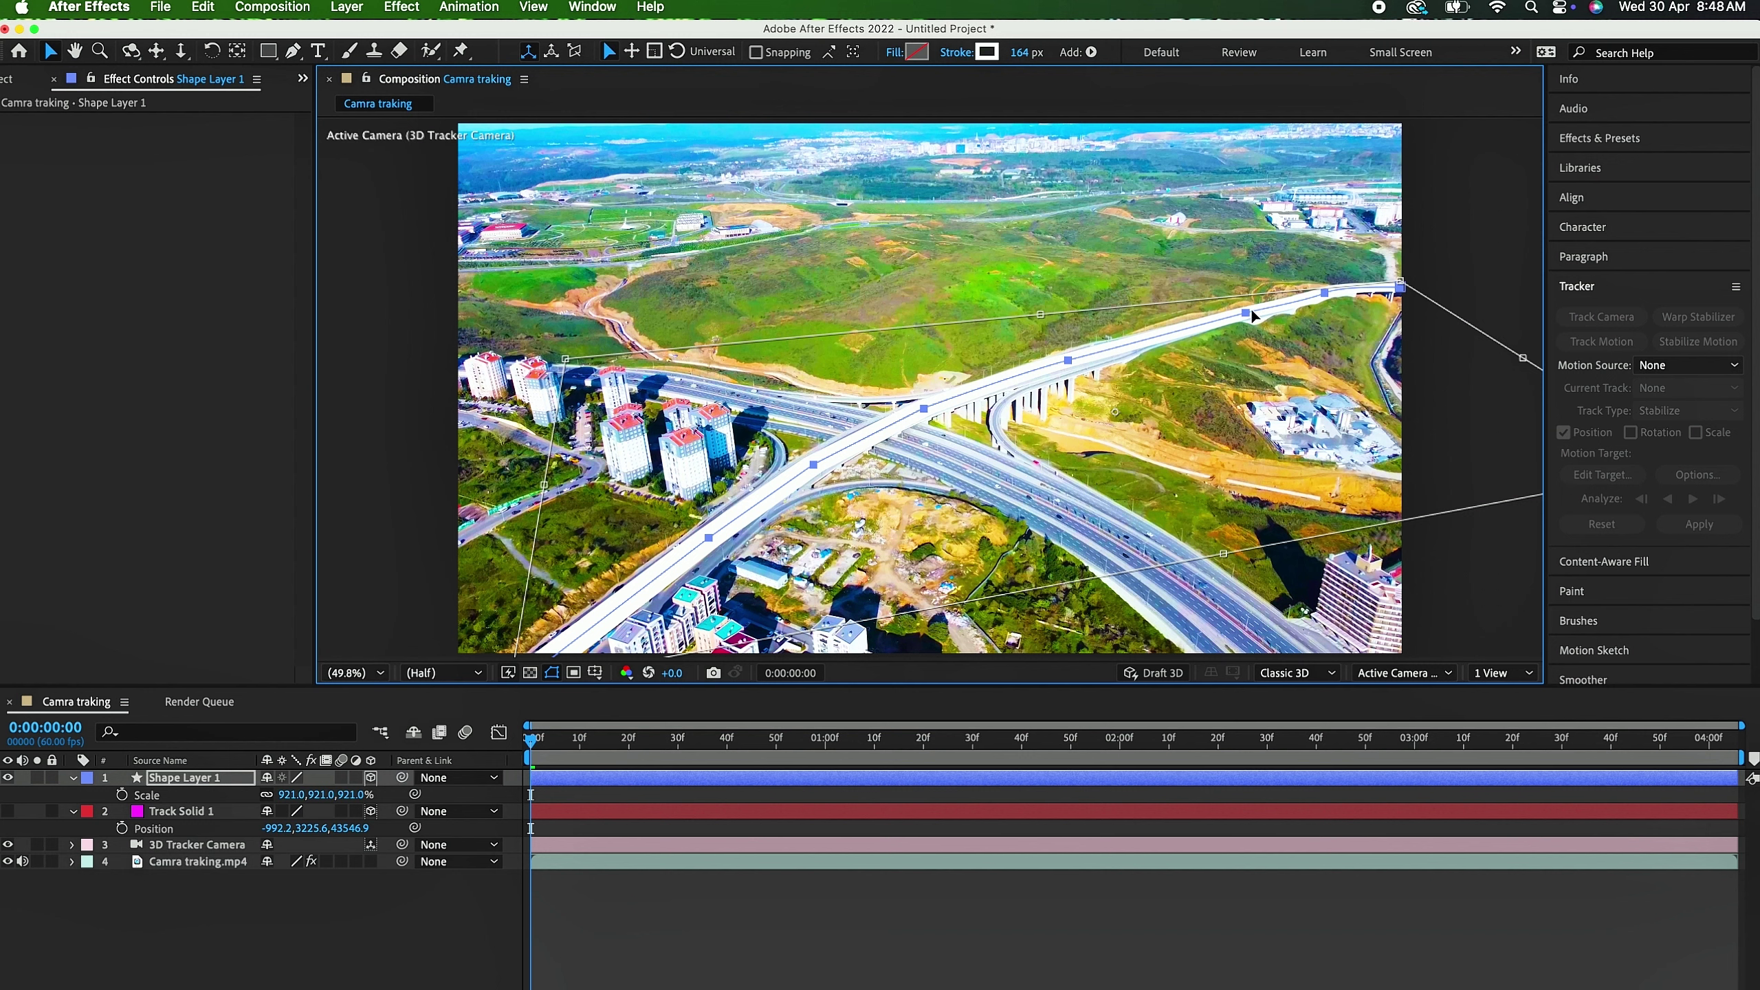
drag(1381, 292, 1409, 291)
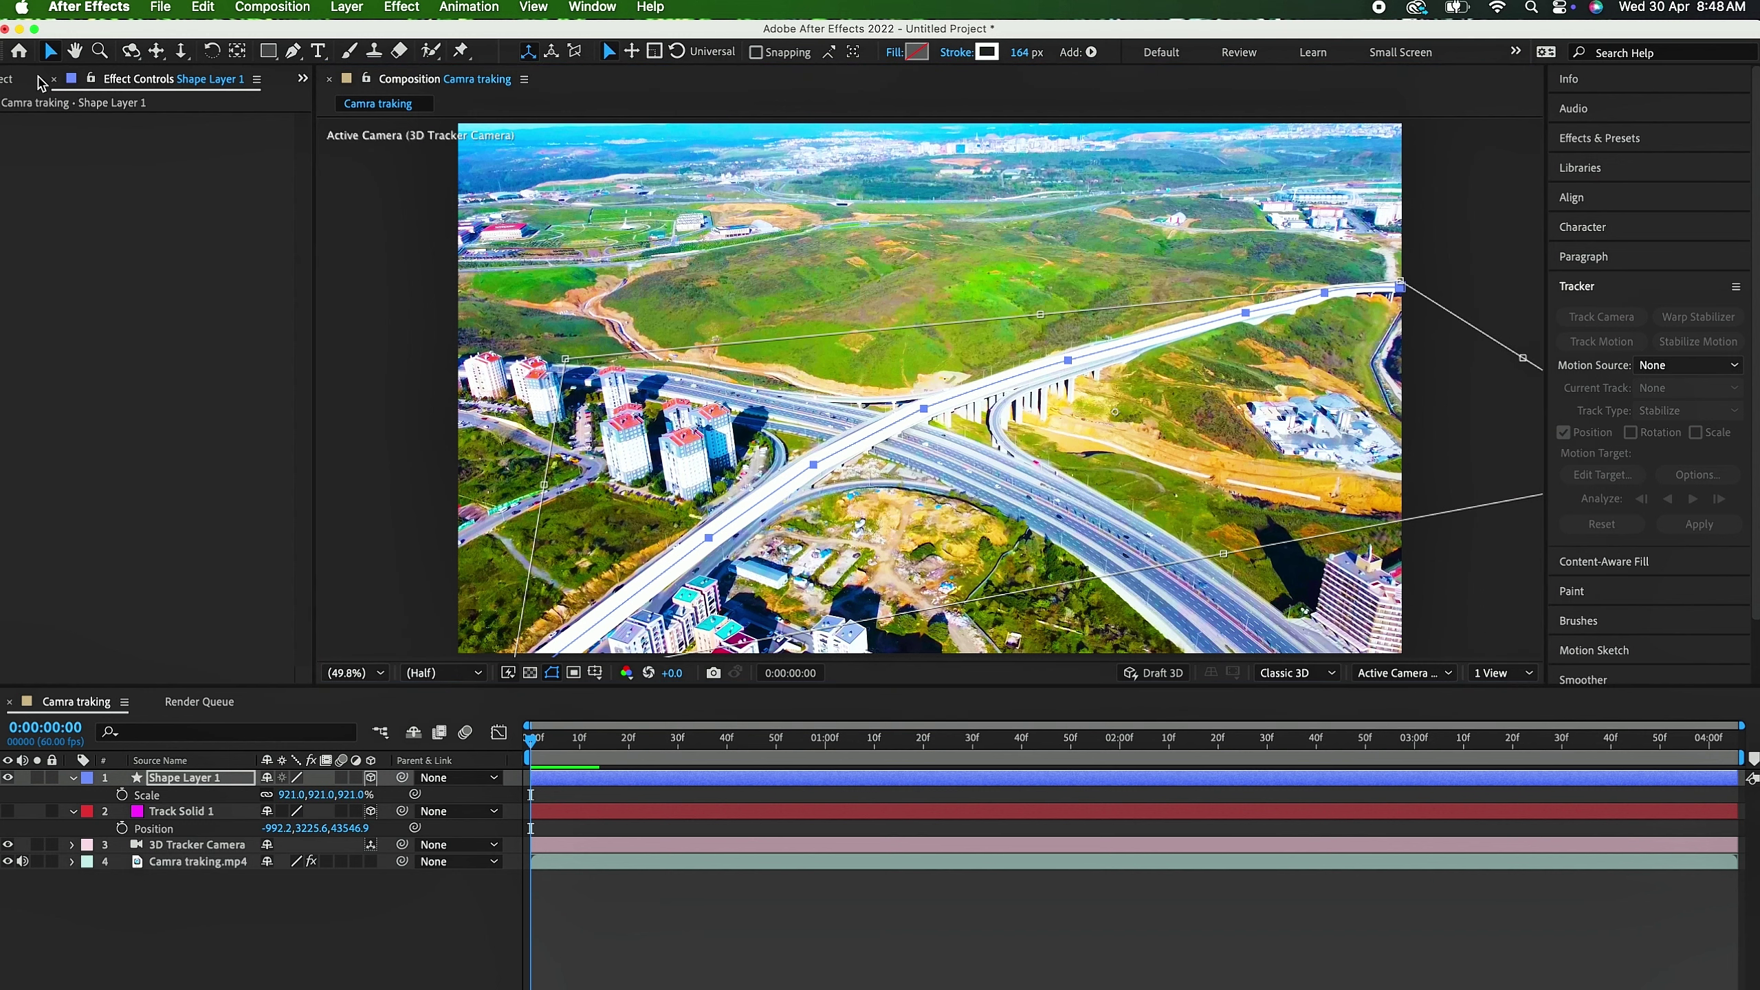
Step: Play back the composition to check how the white line tracks the road, and undo the stray point edit
key(space)
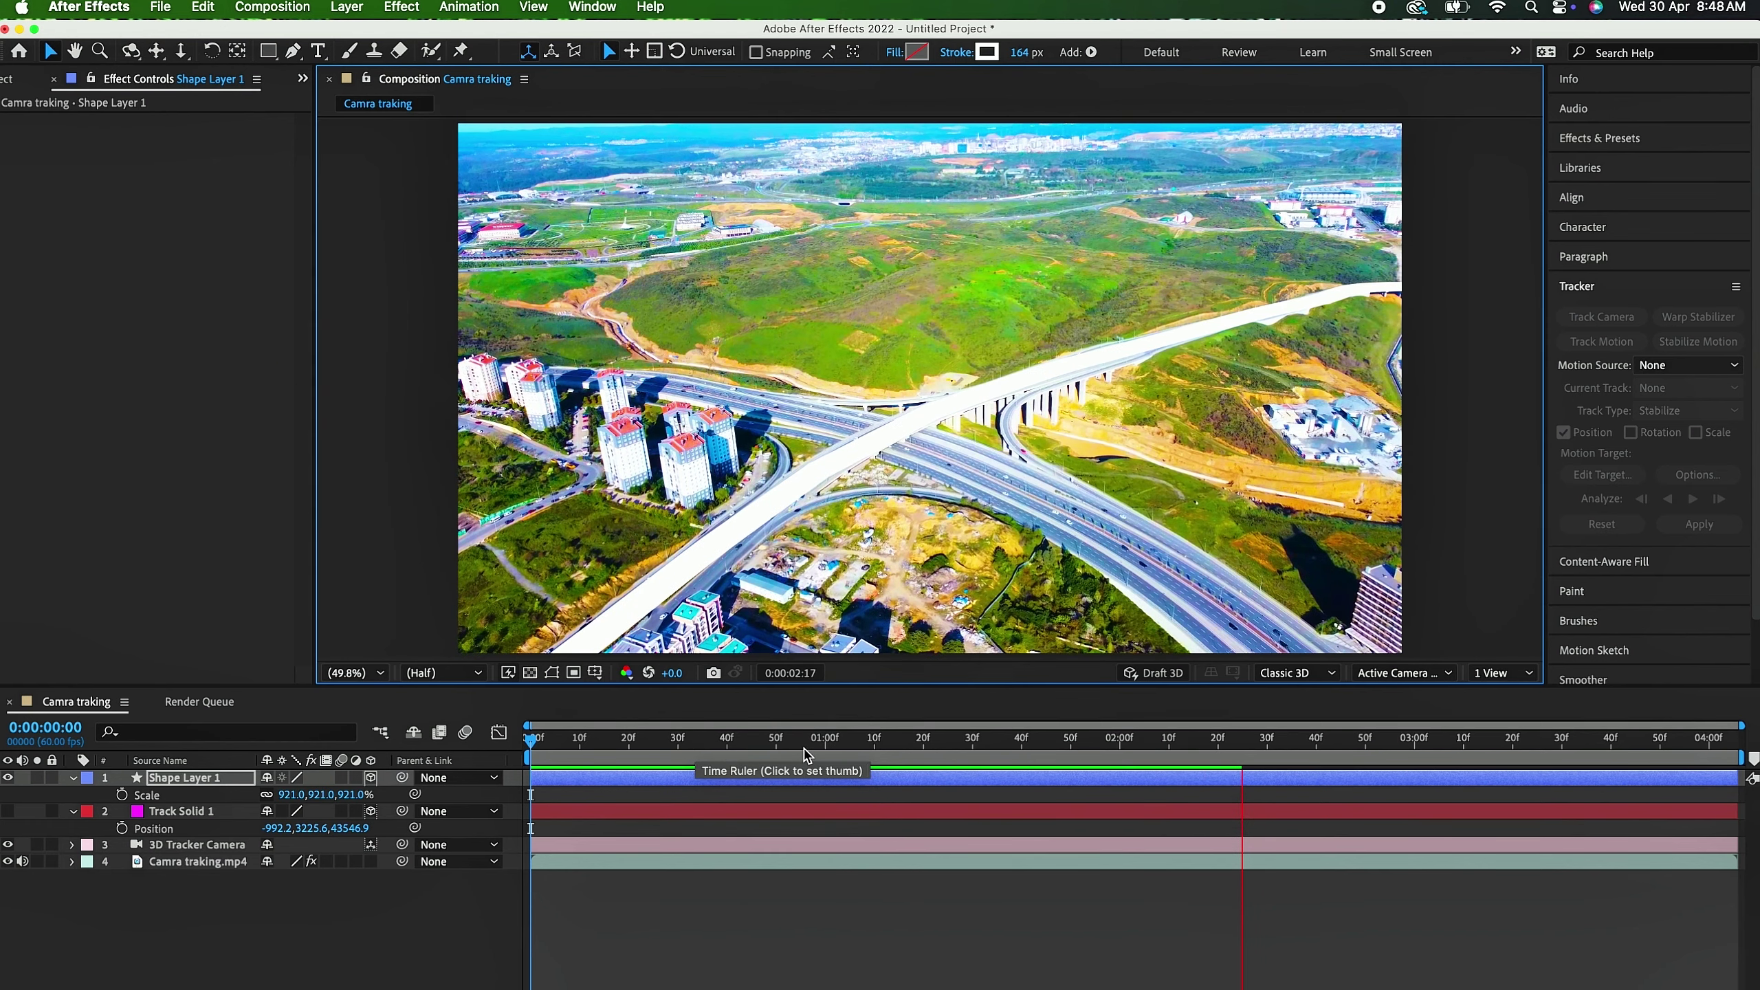
key(space)
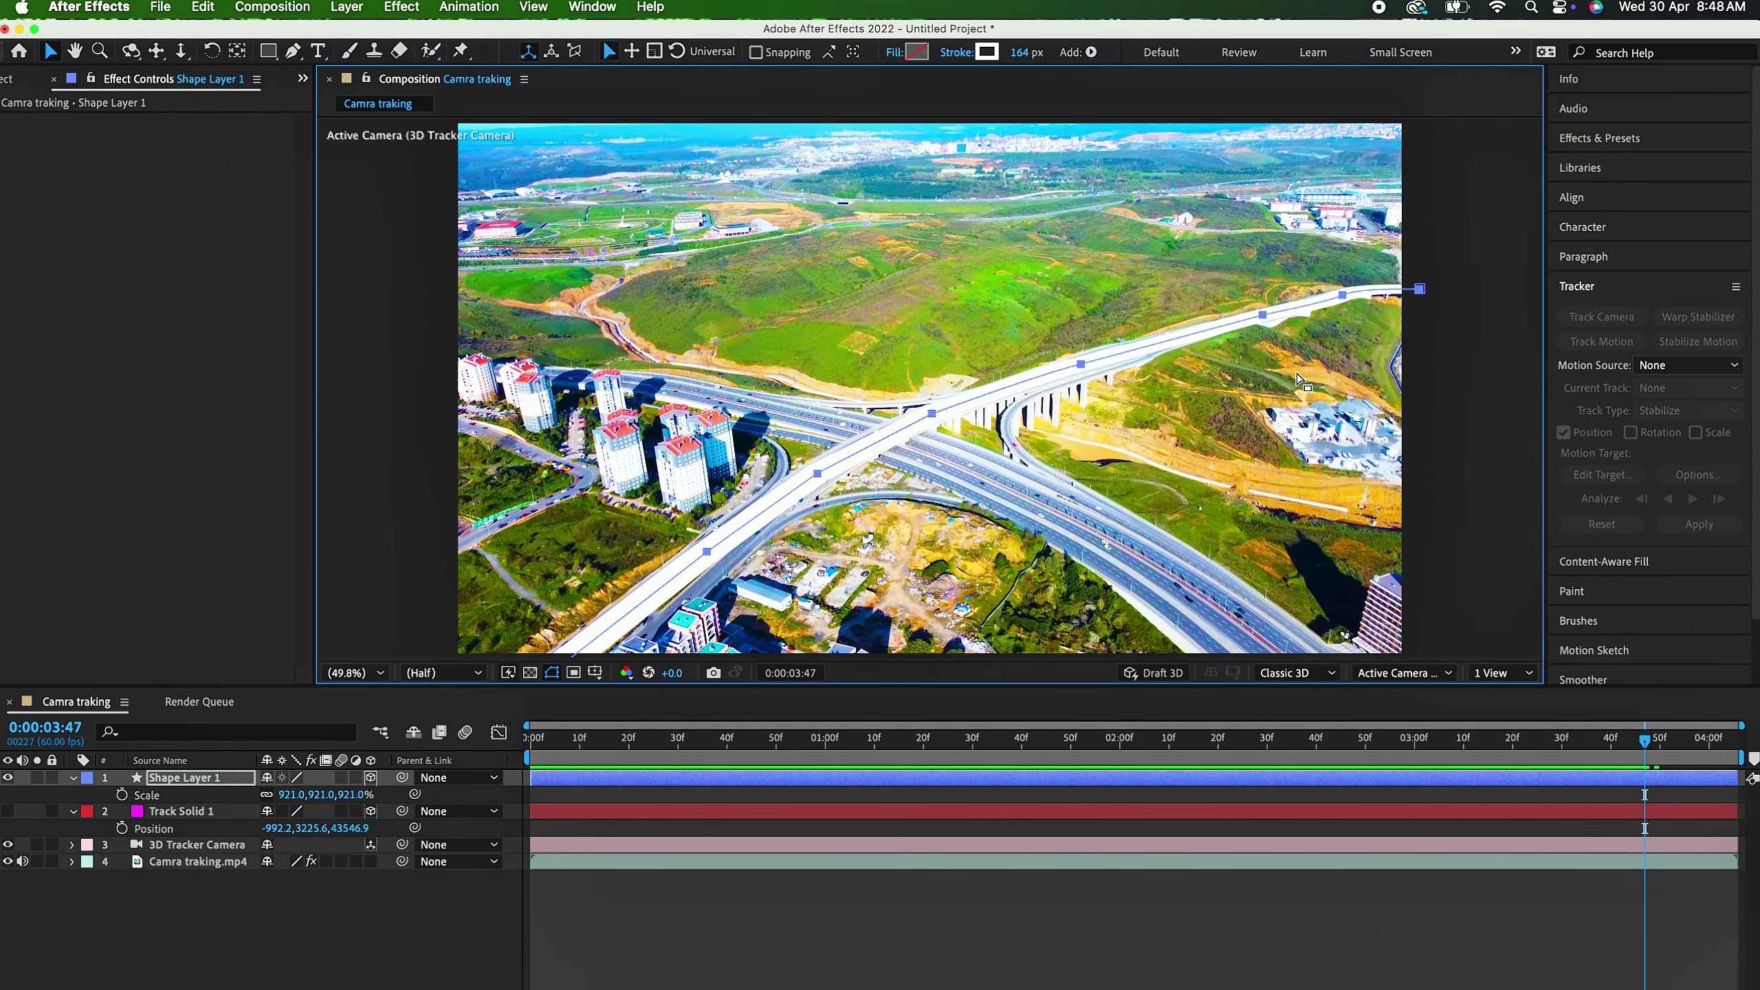
drag(1268, 323, 1268, 321)
key(super+z)
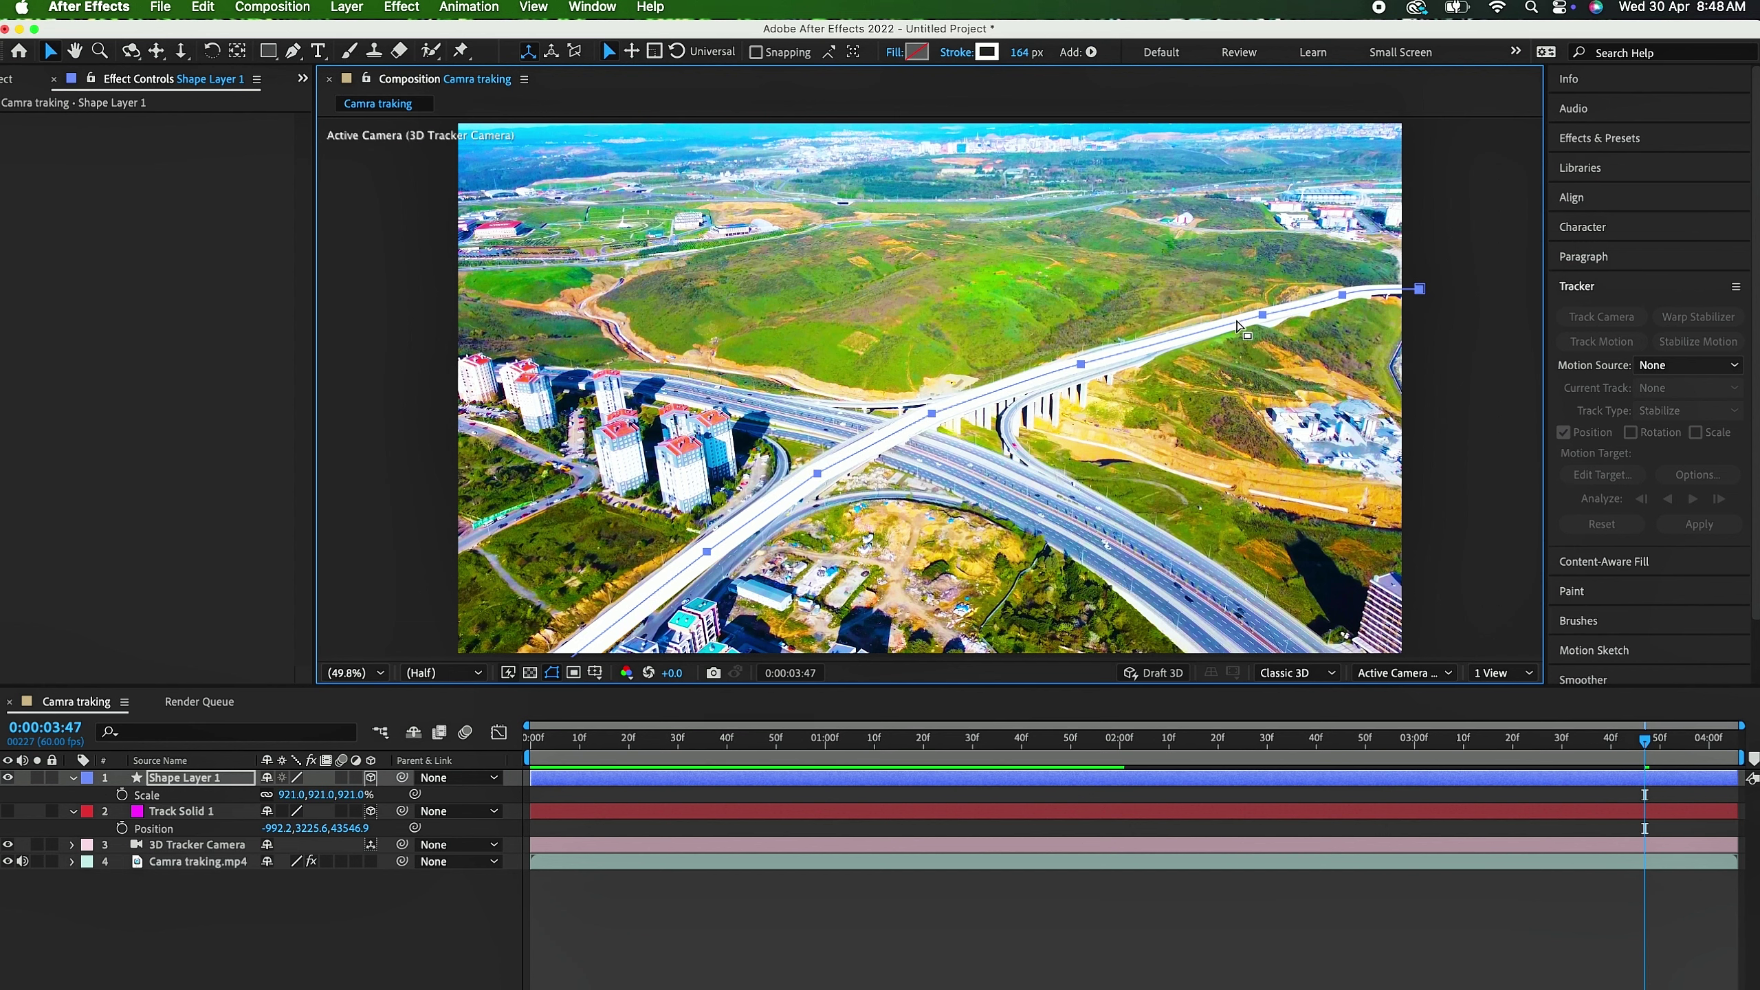
Step: Adjust Shape Layer 1's path points between the junction and the frame's right edge so the line follows the overpass's centre
key(g)
click(1264, 313)
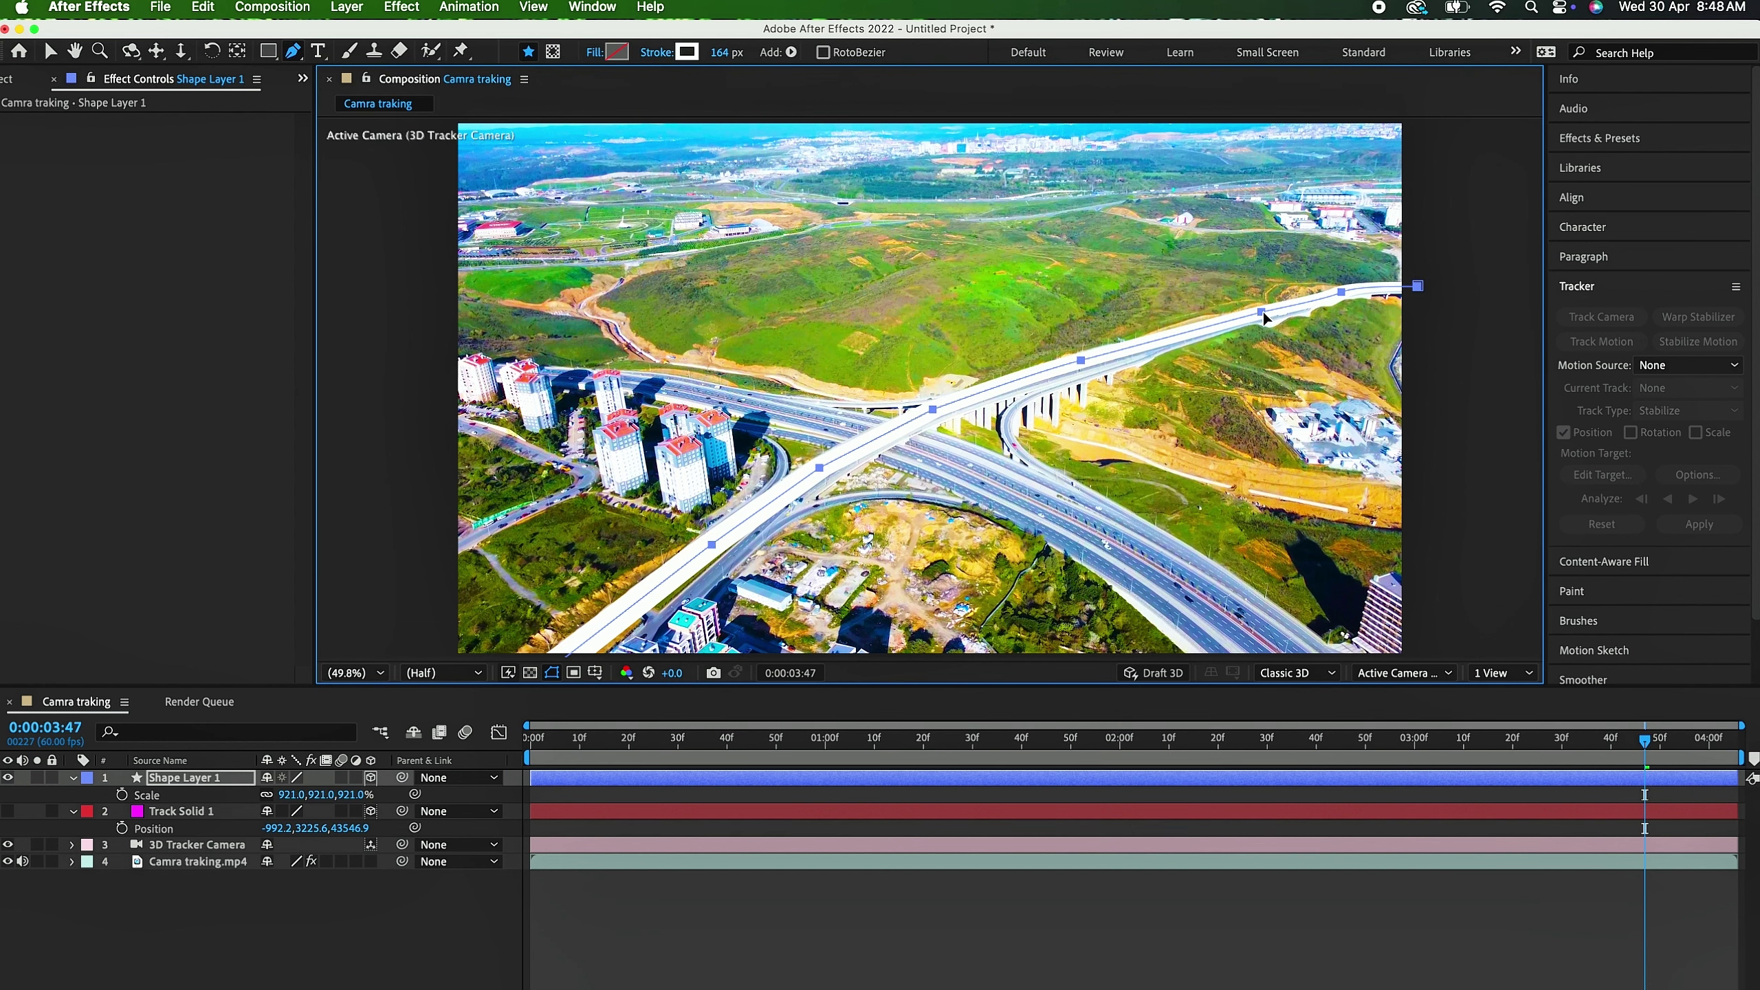
click(214, 780)
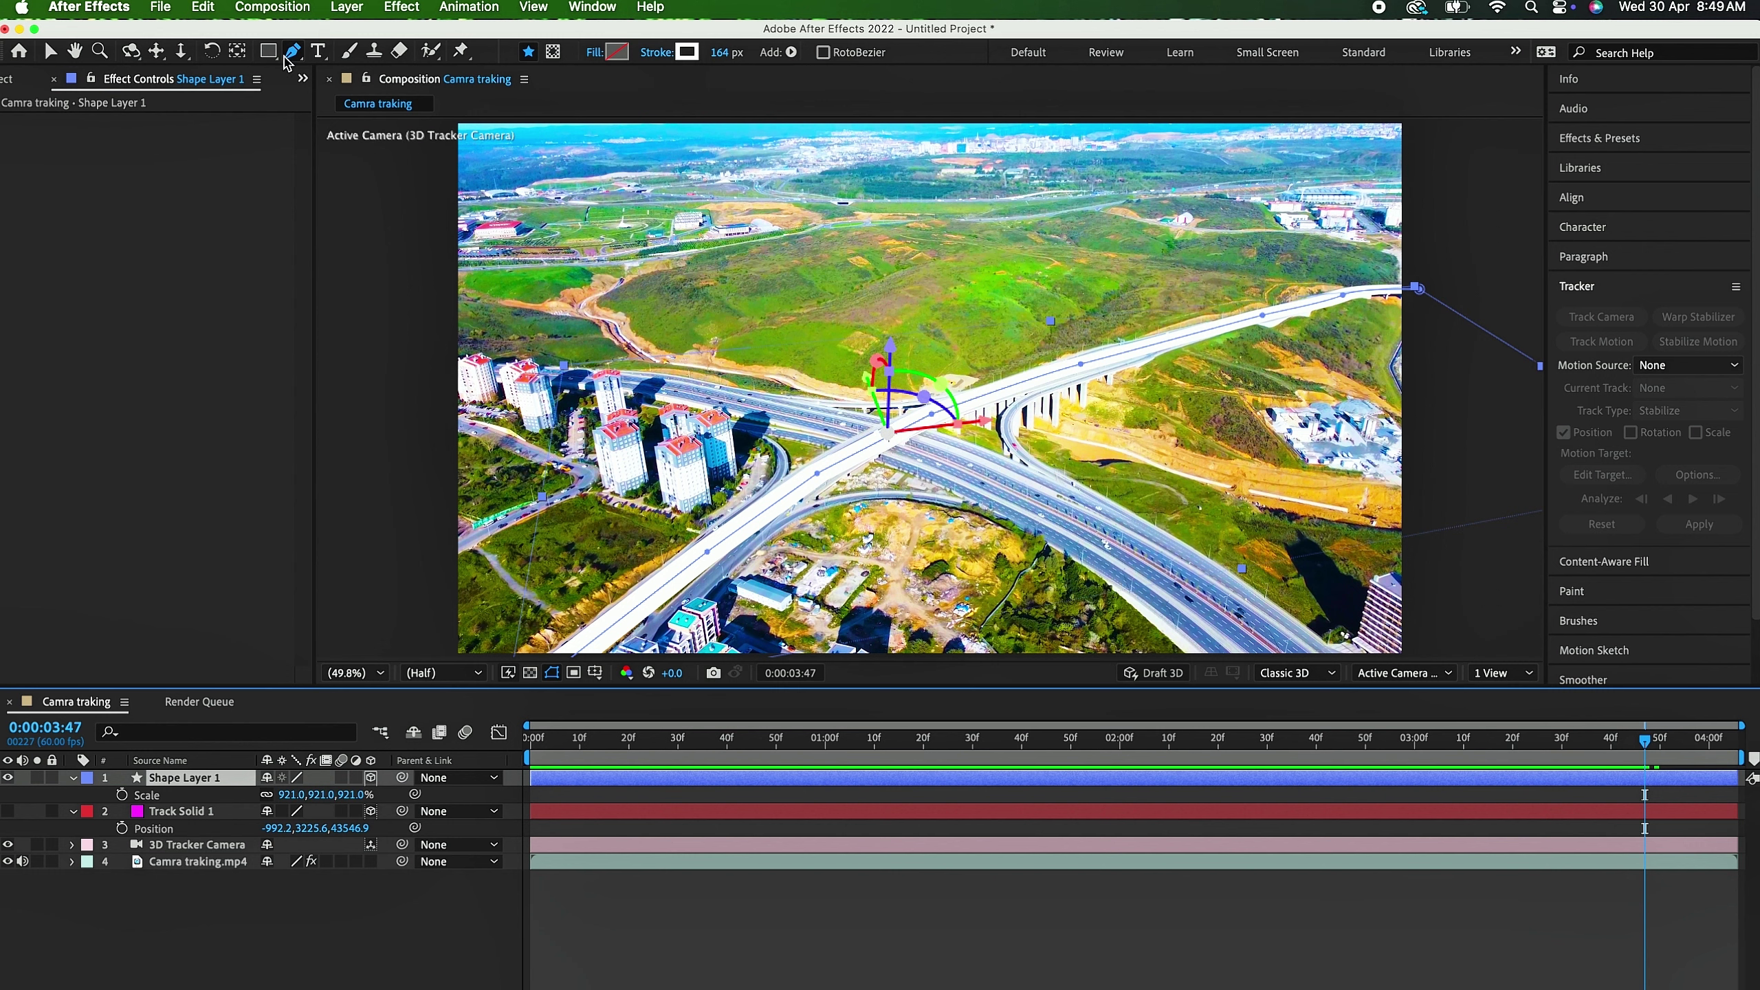
click(1419, 289)
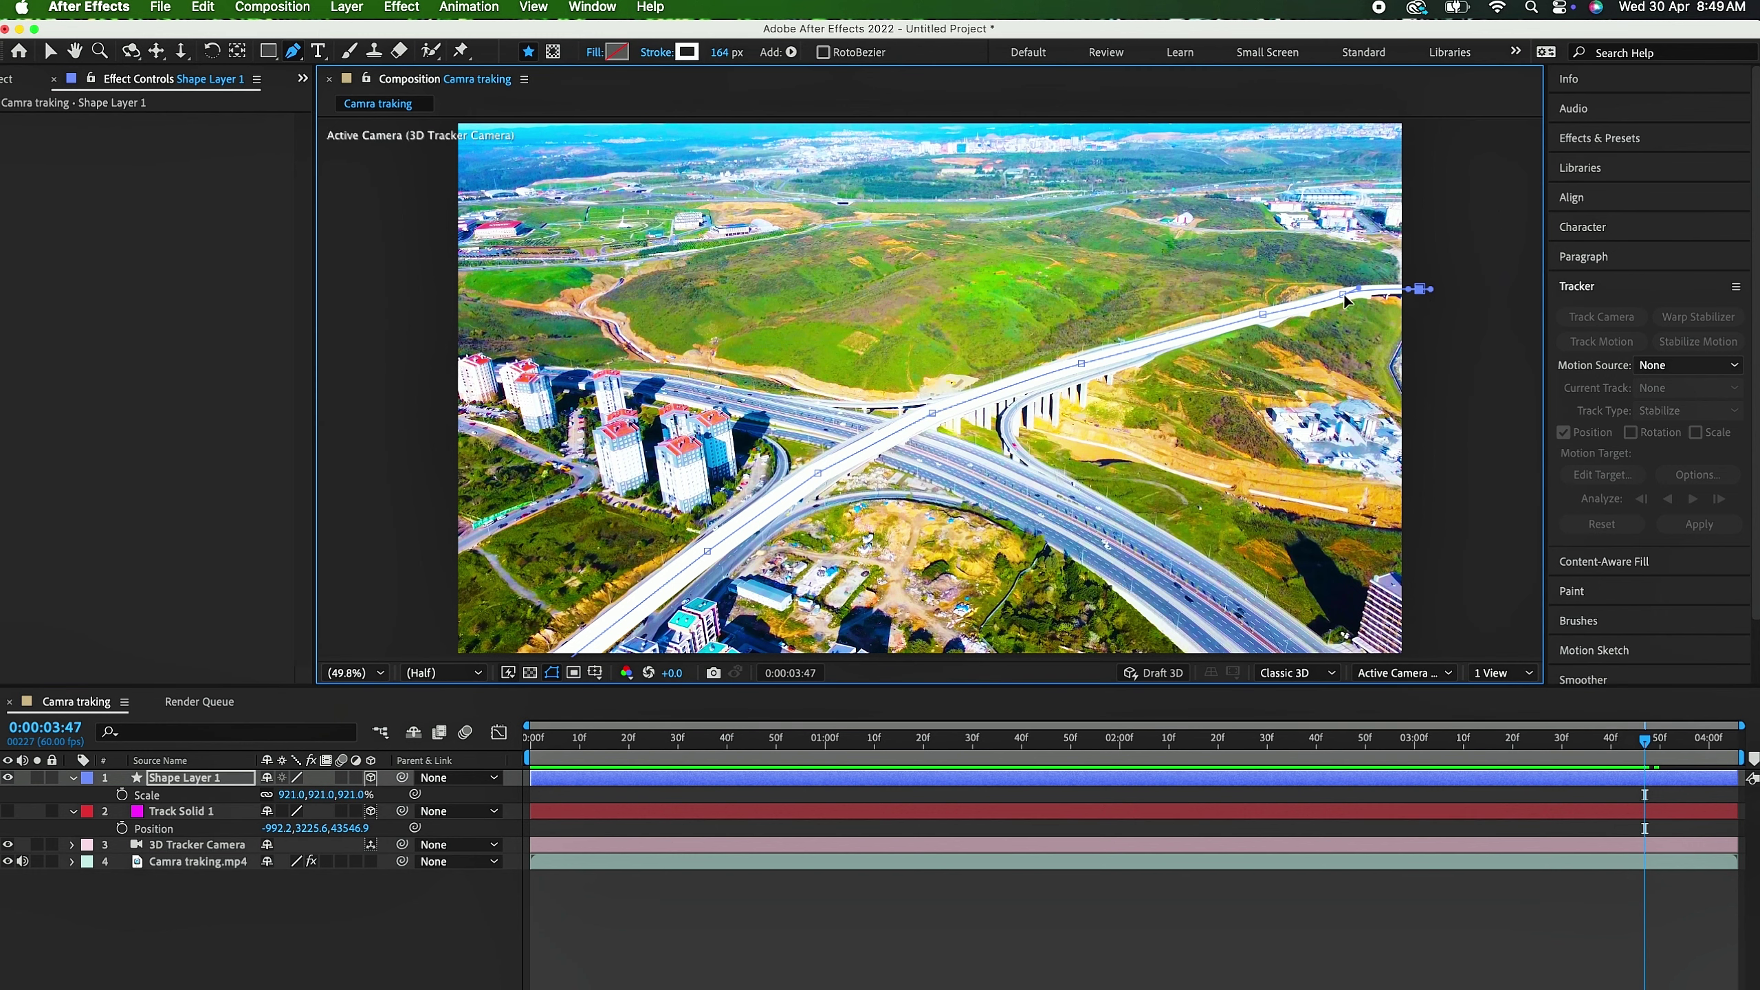
click(1344, 300)
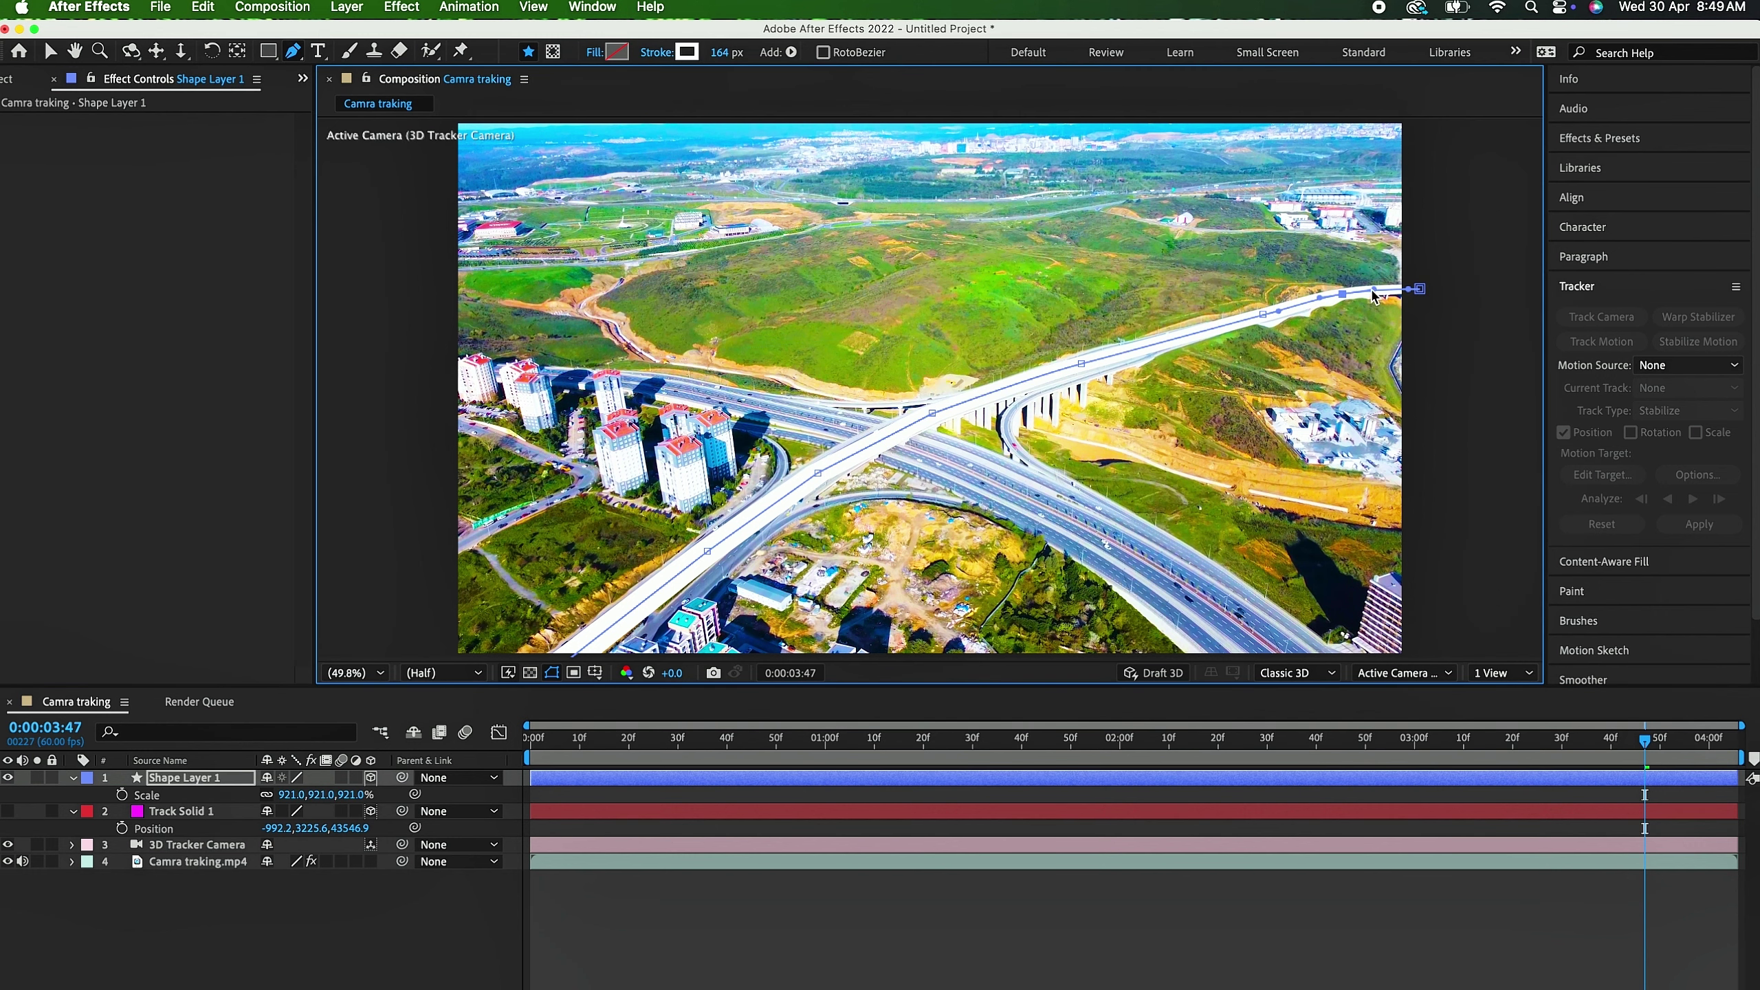
drag(1265, 311, 1243, 315)
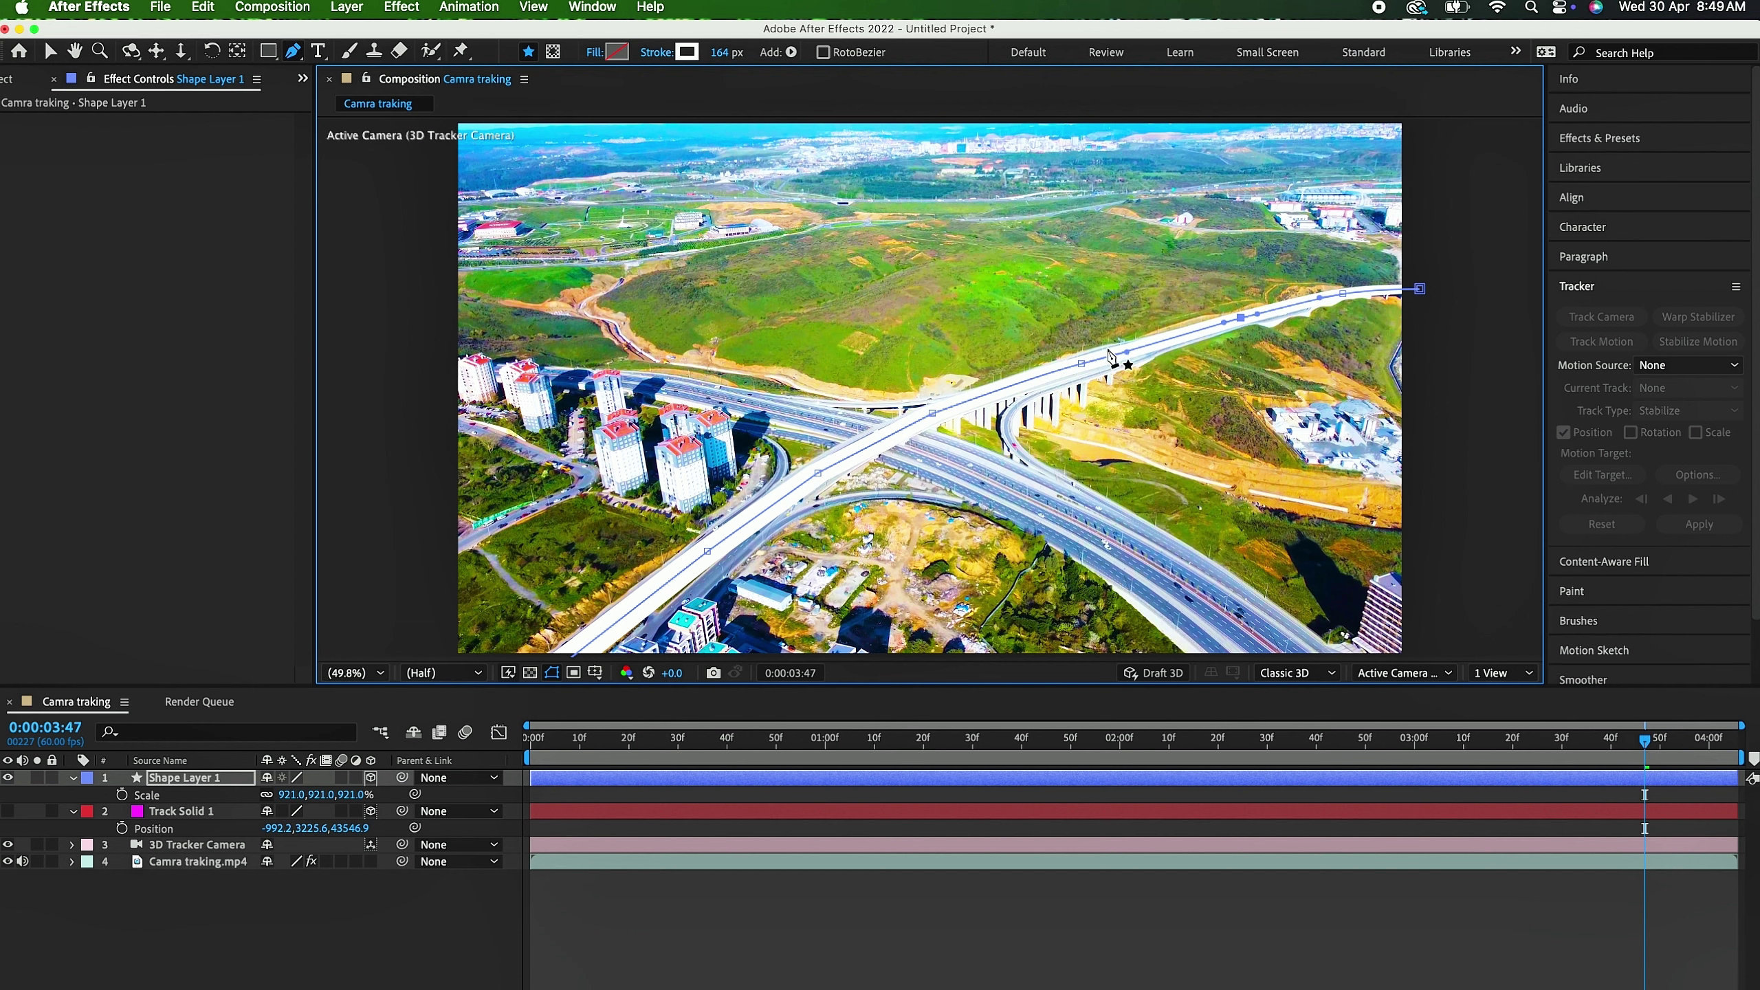
drag(1125, 354, 1132, 350)
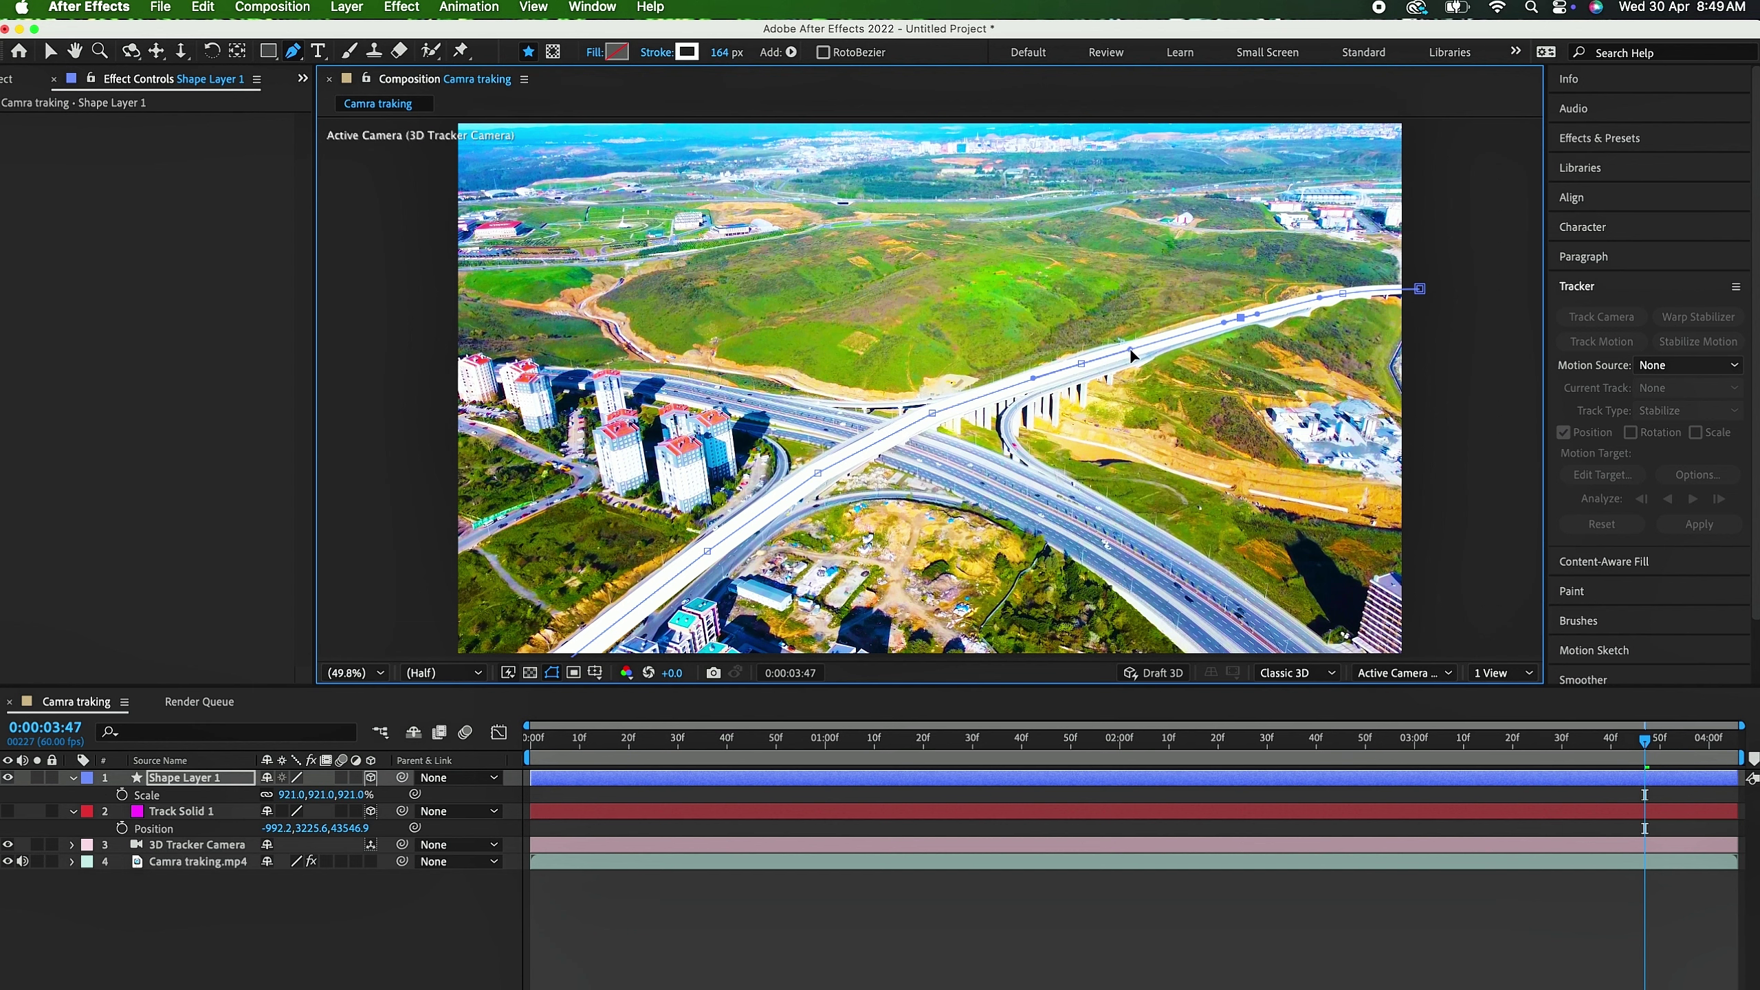
Step: Reposition Shape Layer 1's path points at the junction and down the lower-left road to smooth the line along the road
click(934, 414)
key(v)
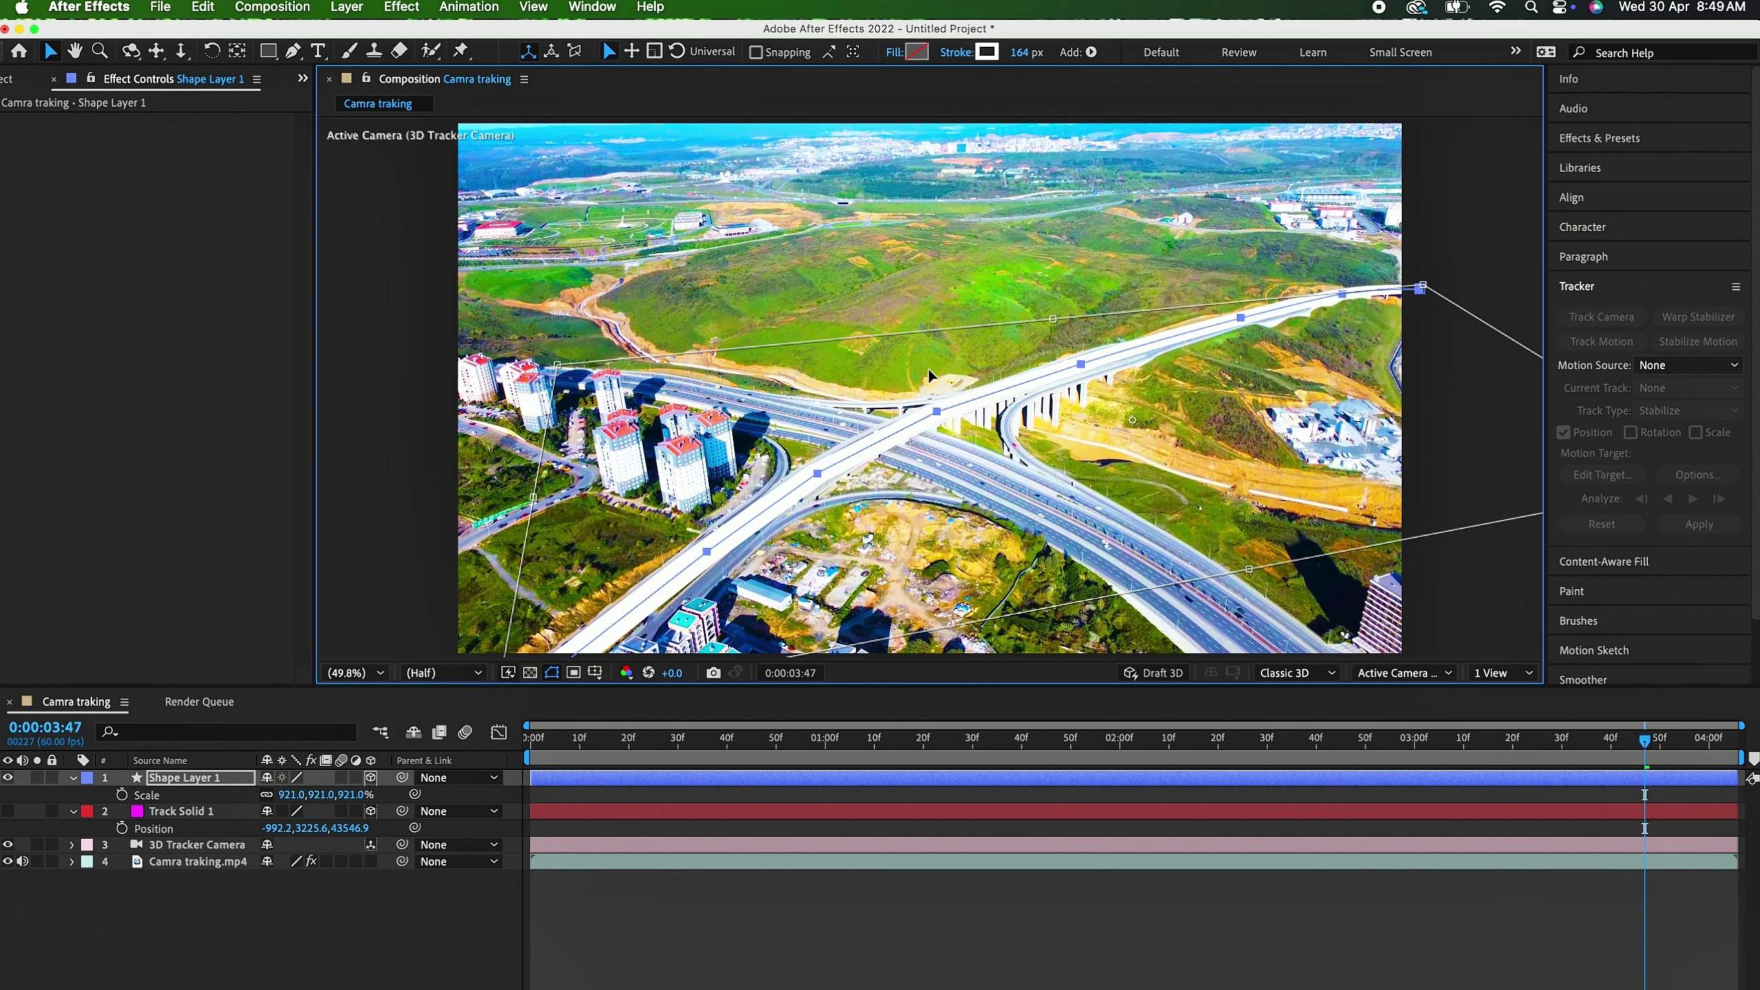
click(822, 473)
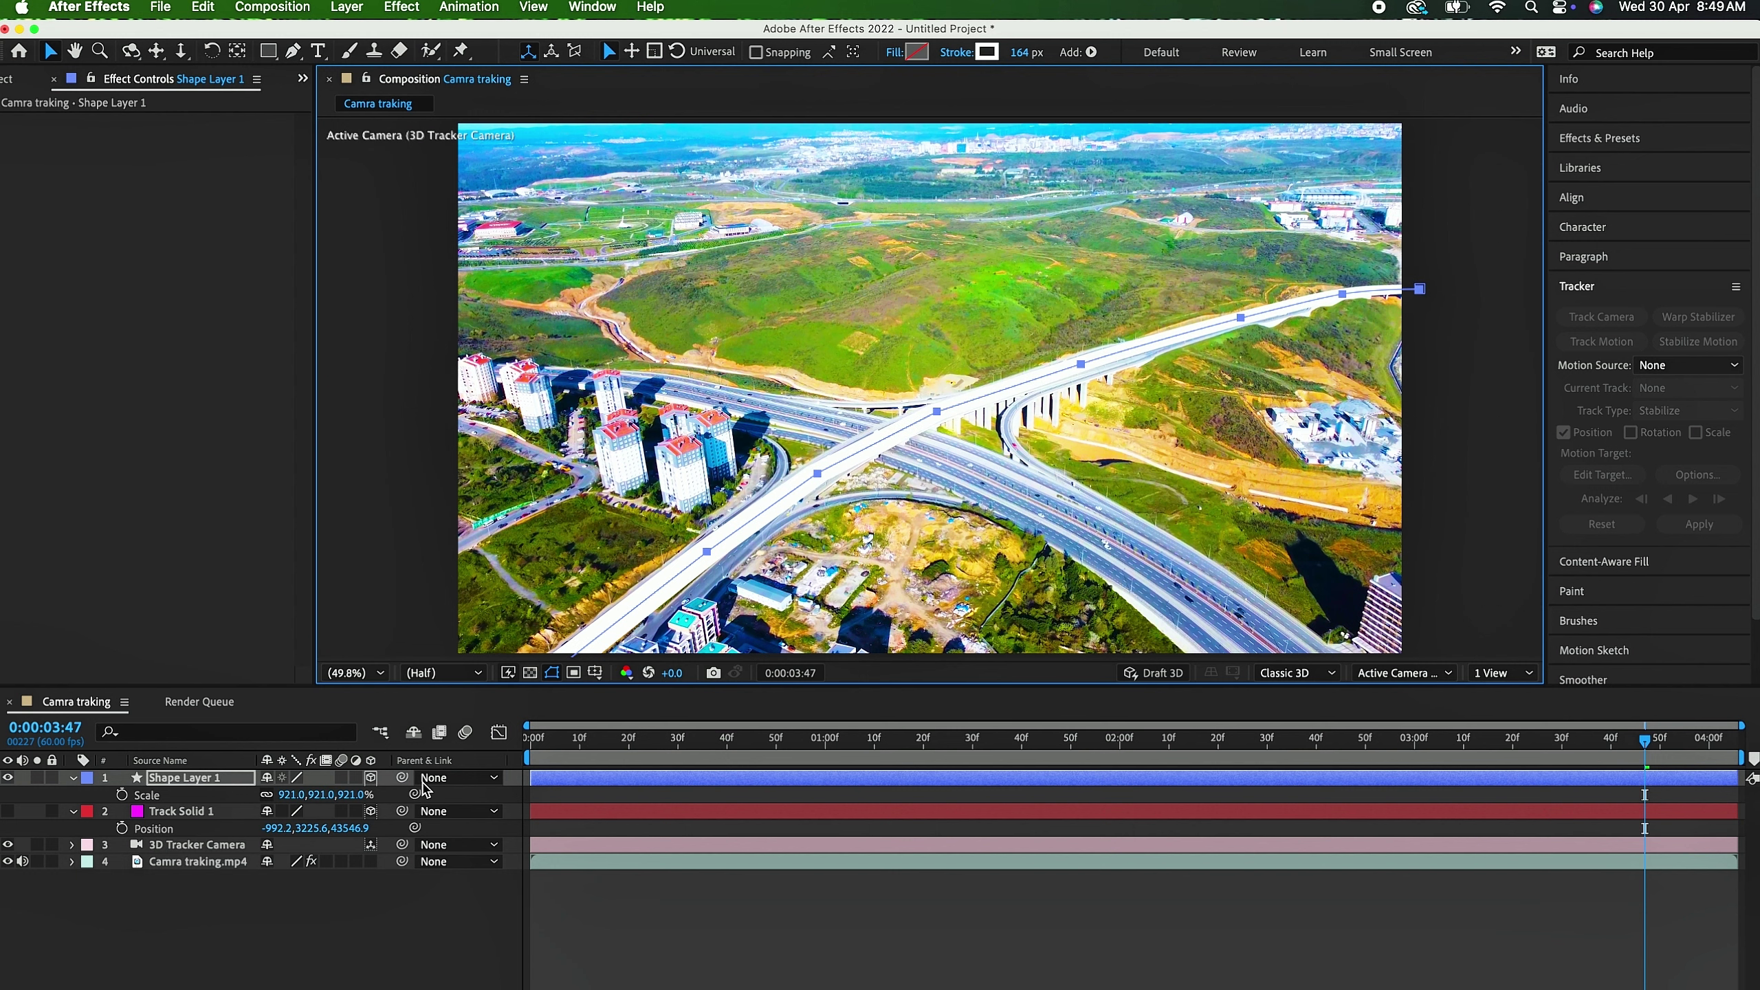
click(281, 917)
click(211, 780)
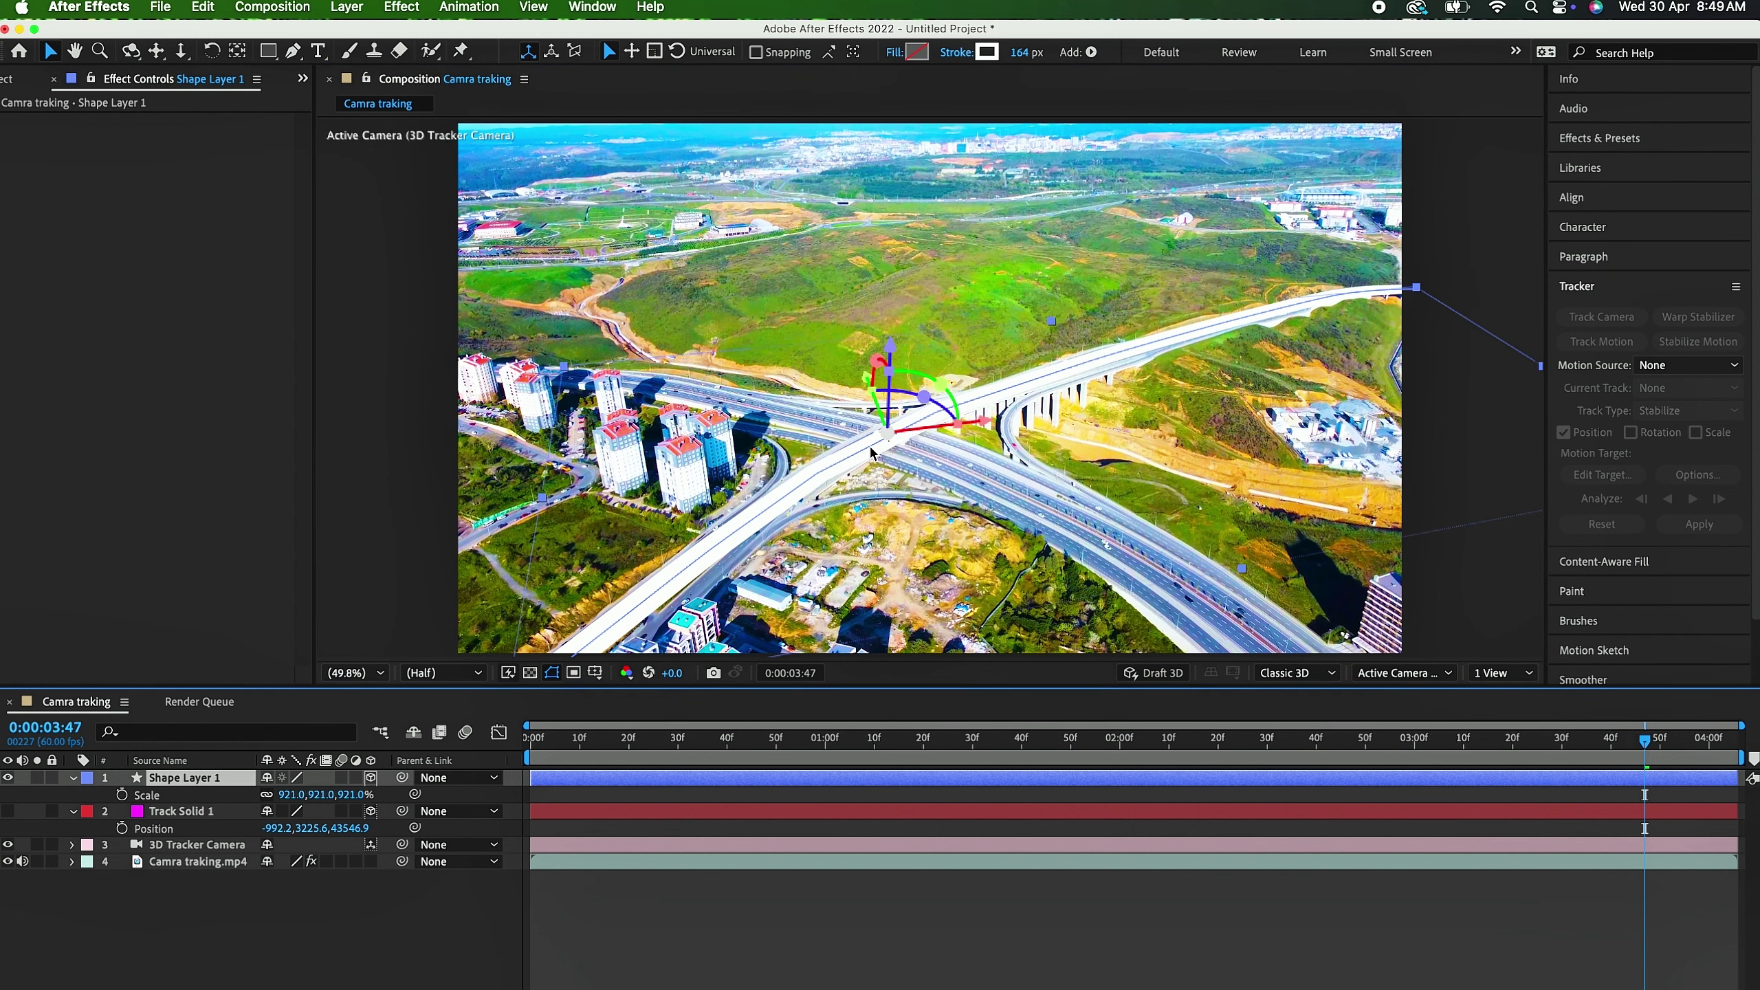
key(g)
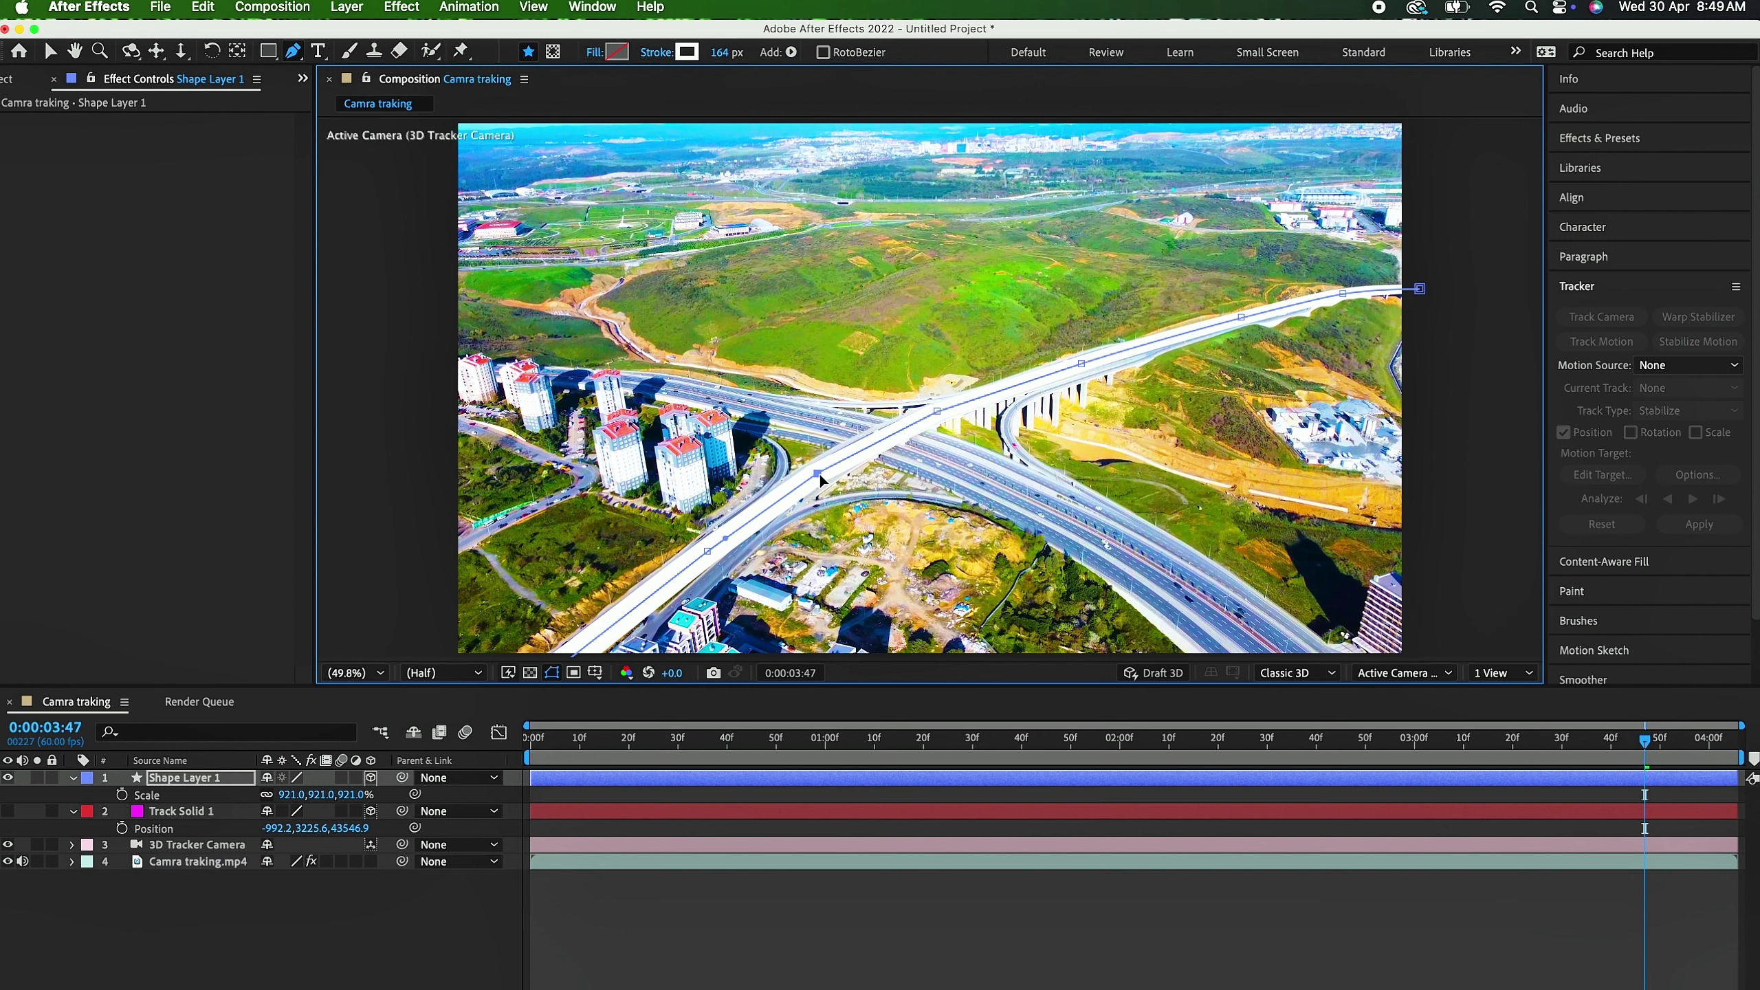
drag(820, 479, 859, 453)
drag(938, 411, 942, 408)
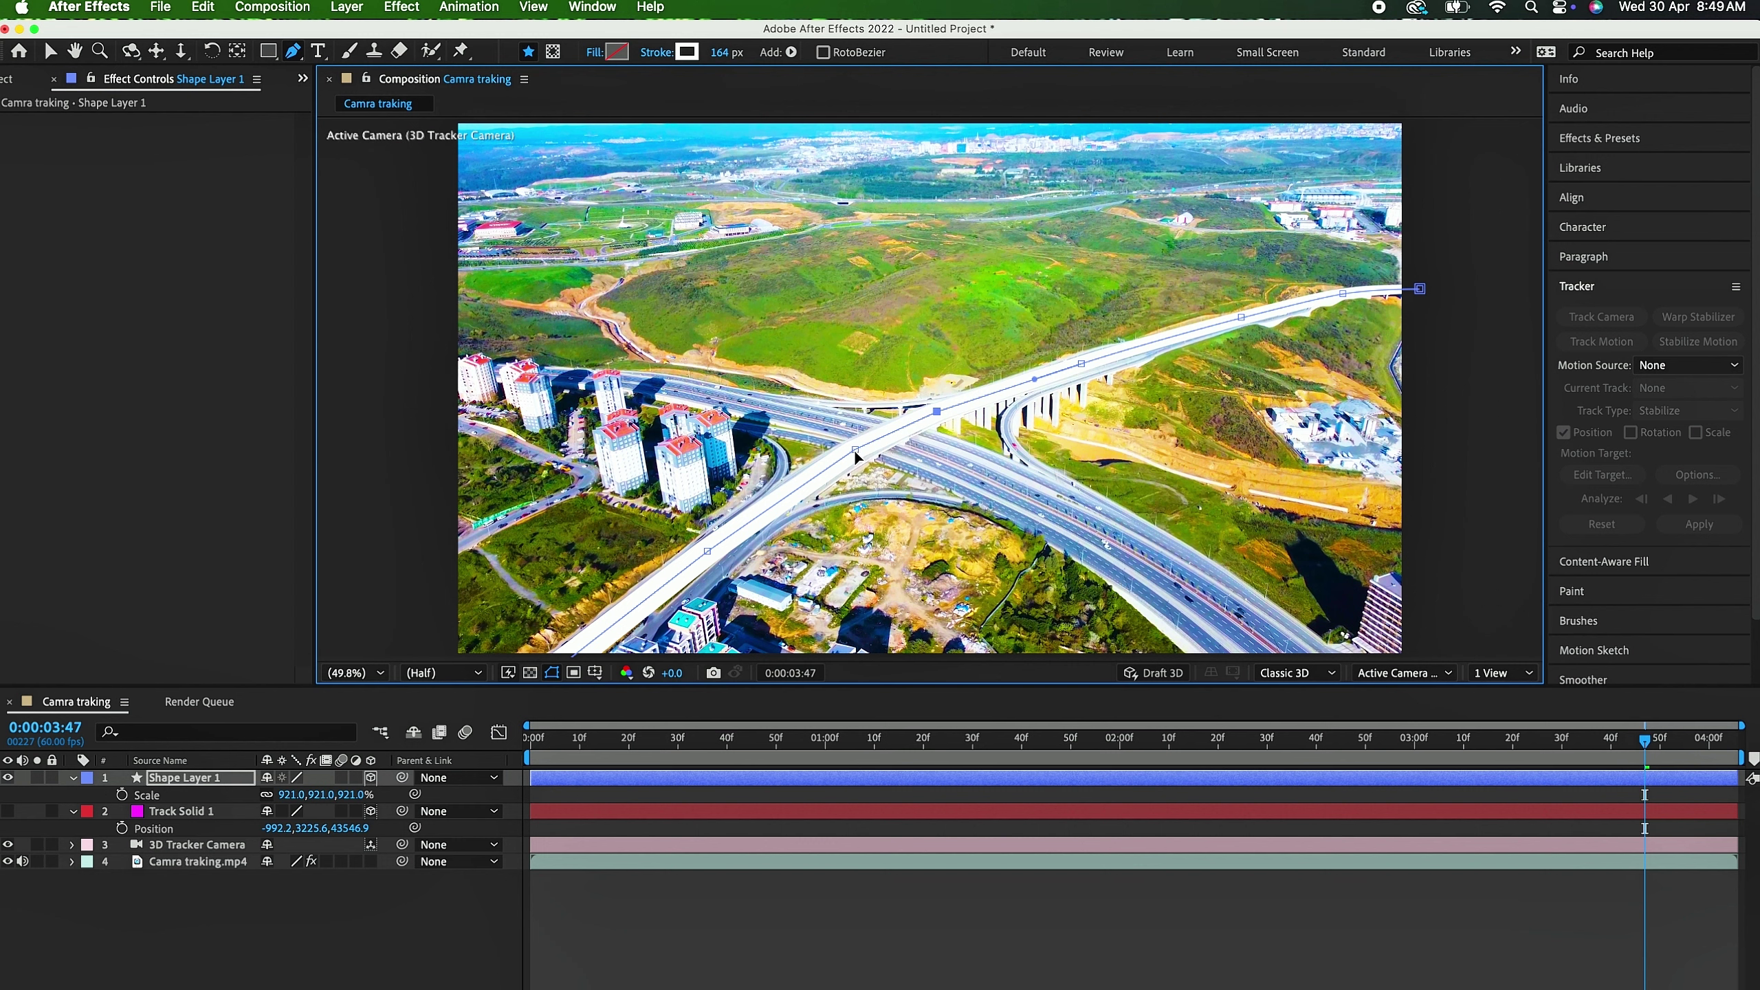
mouse_move(706, 555)
mouse_down()
mouse_move(741, 525)
mouse_move(707, 553)
mouse_up()
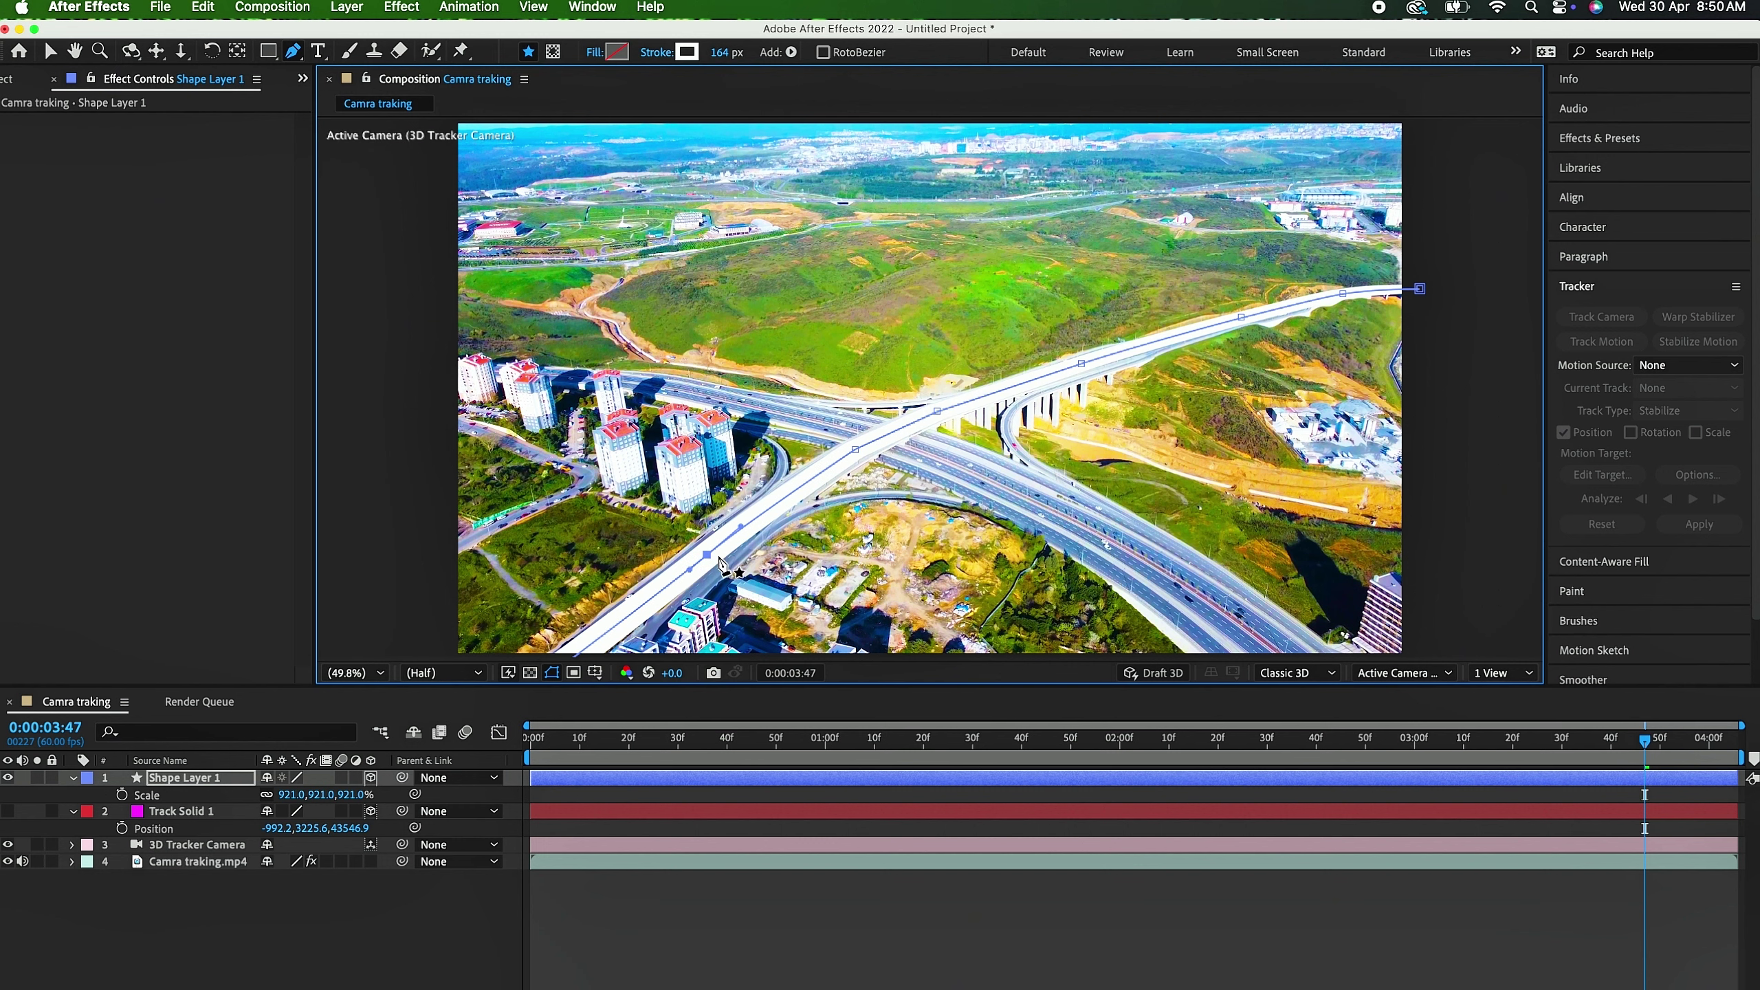
Step: Set Shape Layer 1's stroke colour to yellow, FBEB00
click(687, 52)
click(504, 360)
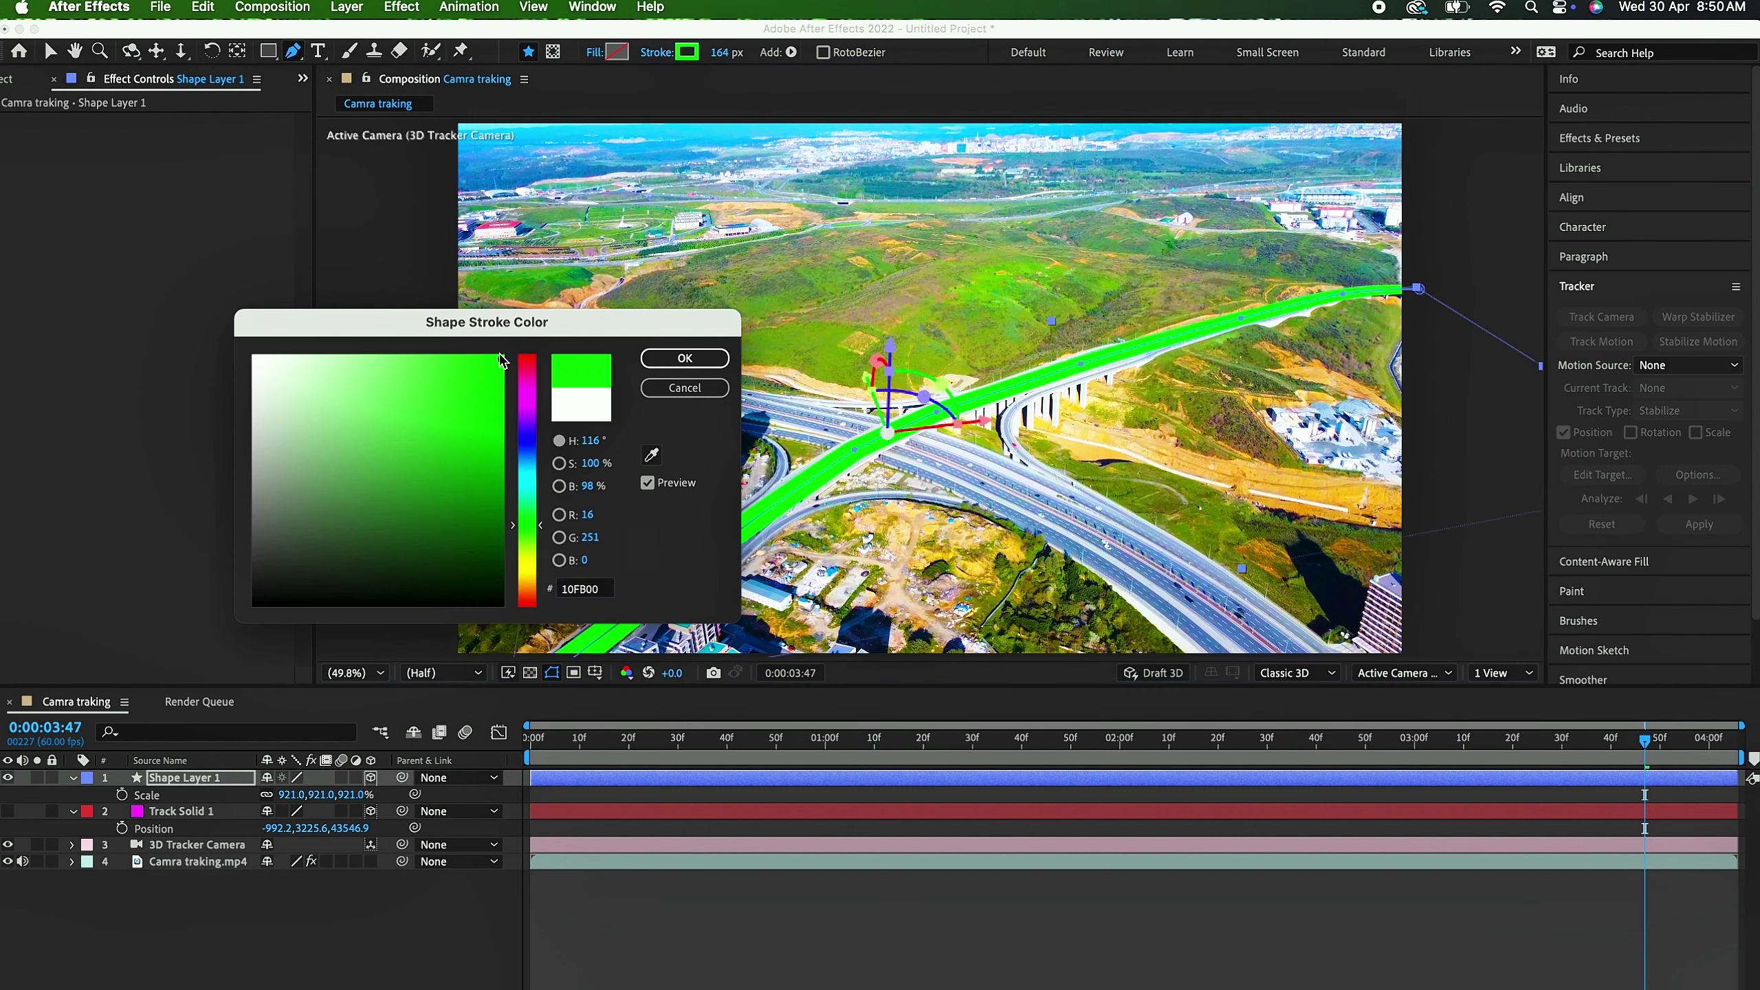
drag(529, 559, 533, 572)
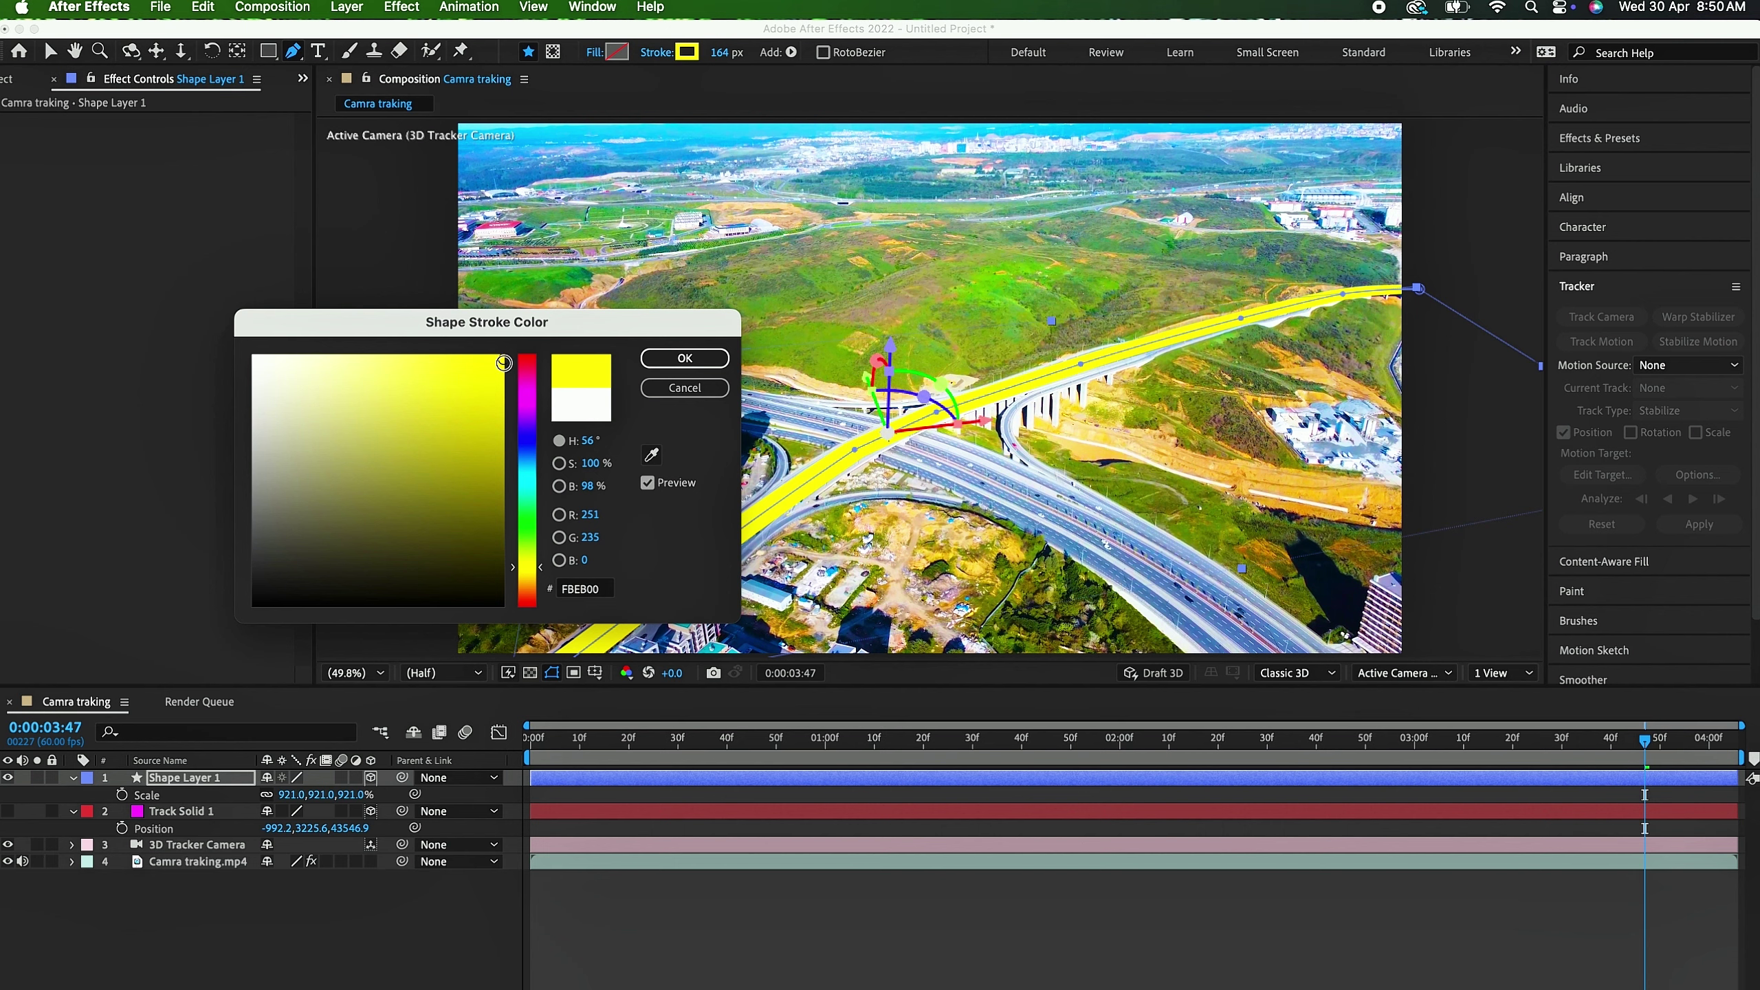
click(685, 358)
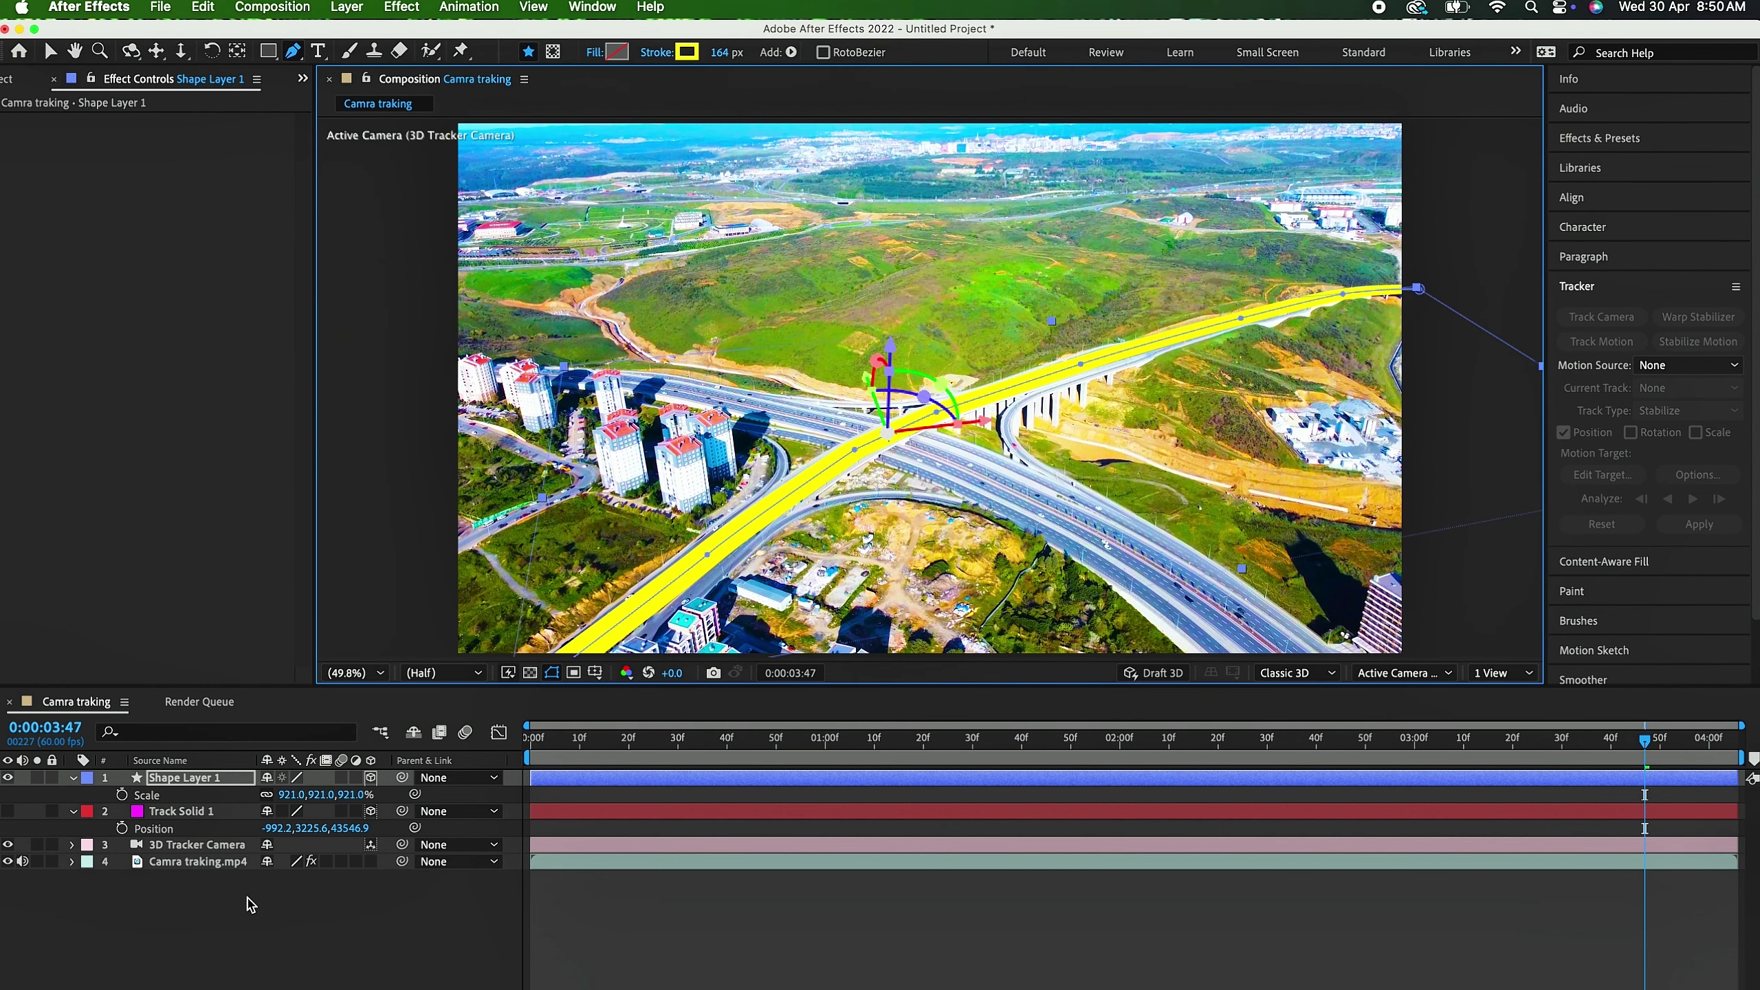
Step: Display the footage's 3D Camera Tracker points and create a solid from points on the lower highway, right of the junction
click(208, 862)
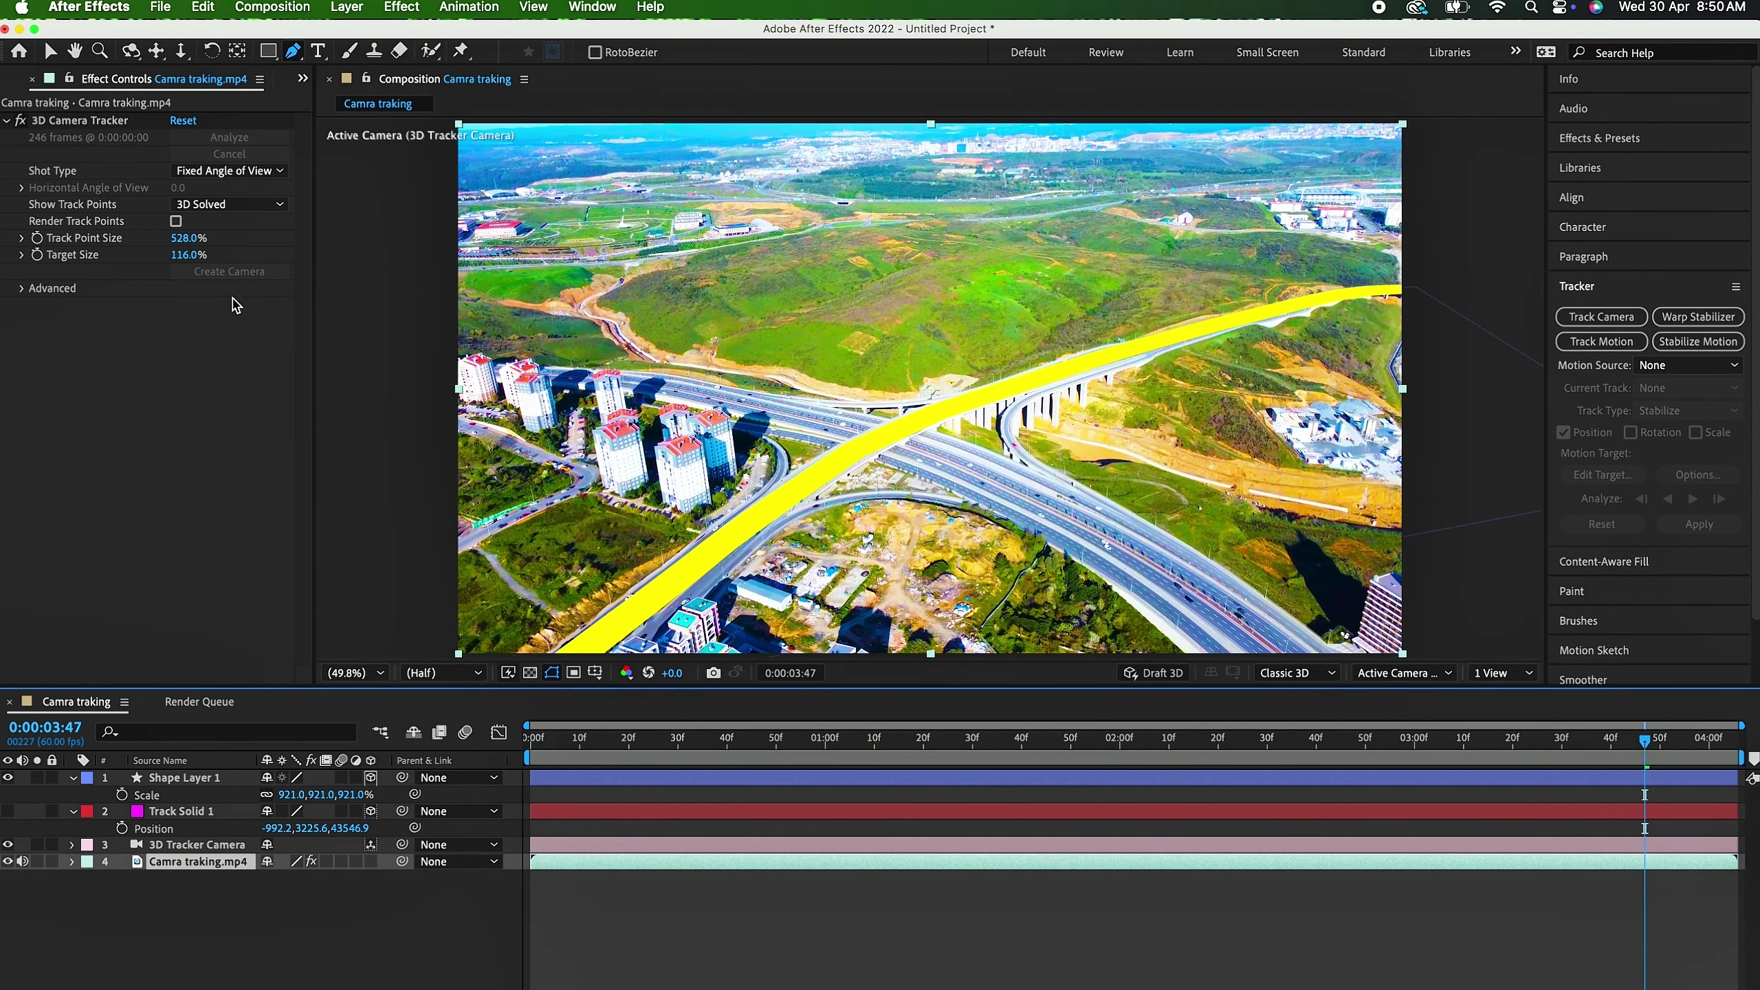
drag(185, 238, 194, 238)
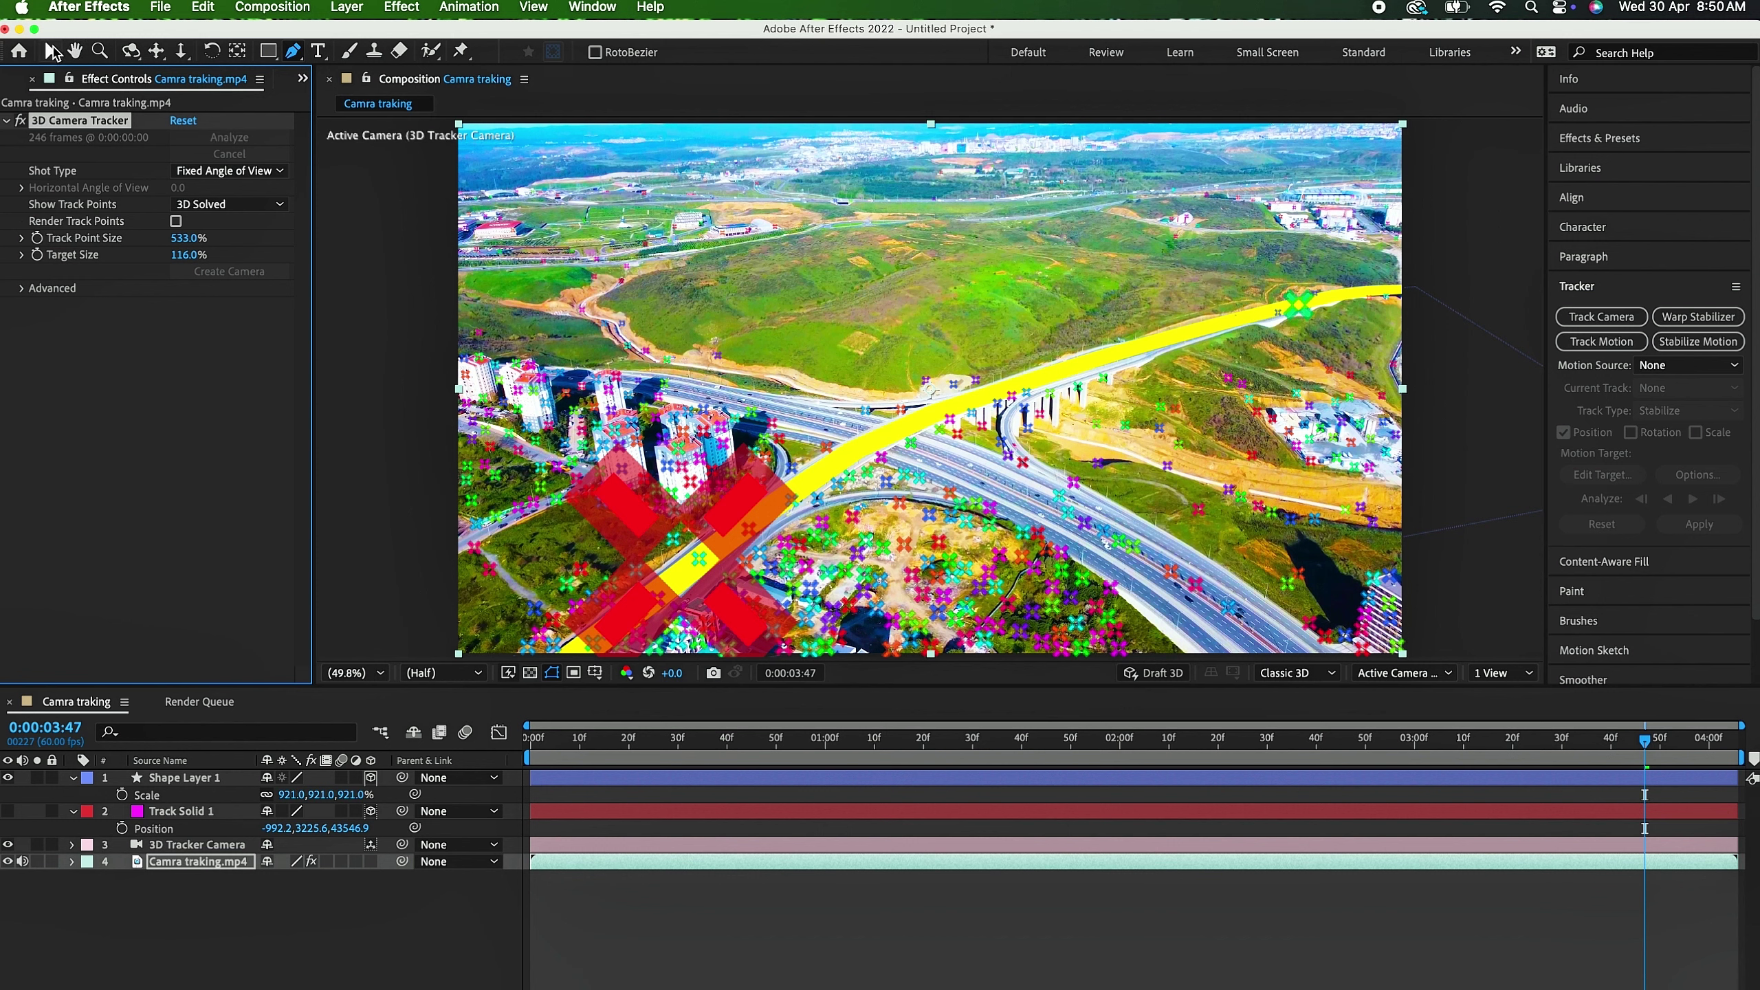
click(53, 52)
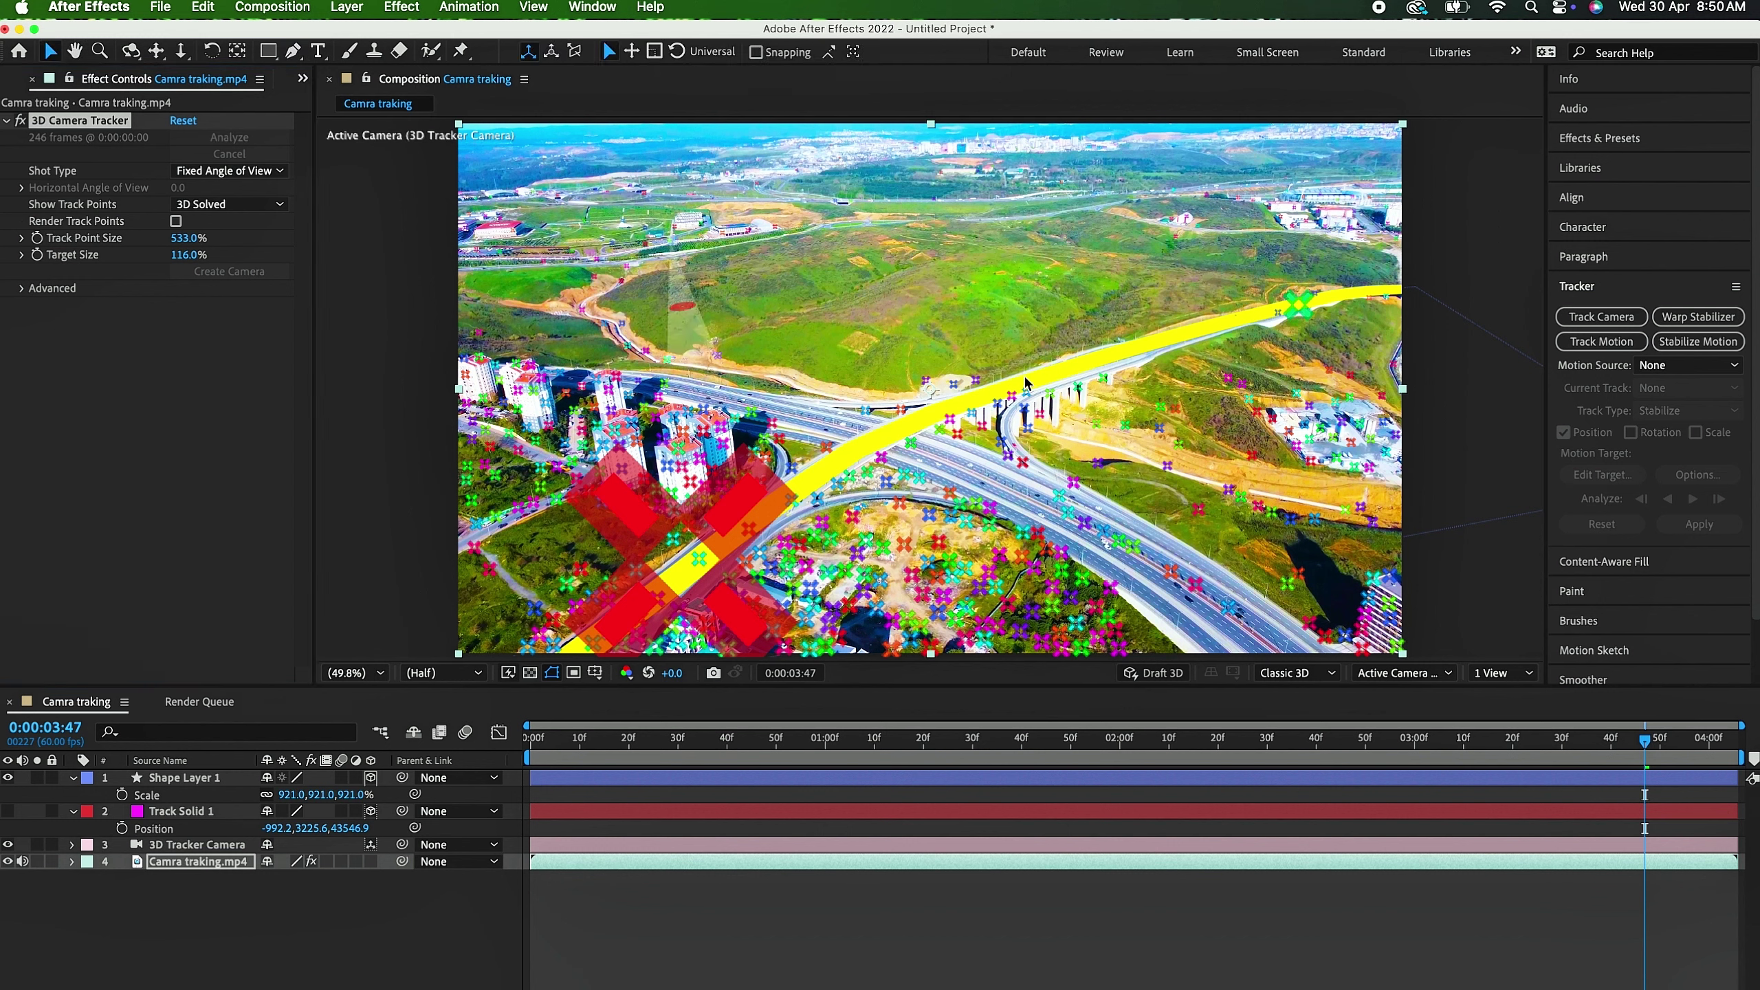
right_click(1037, 504)
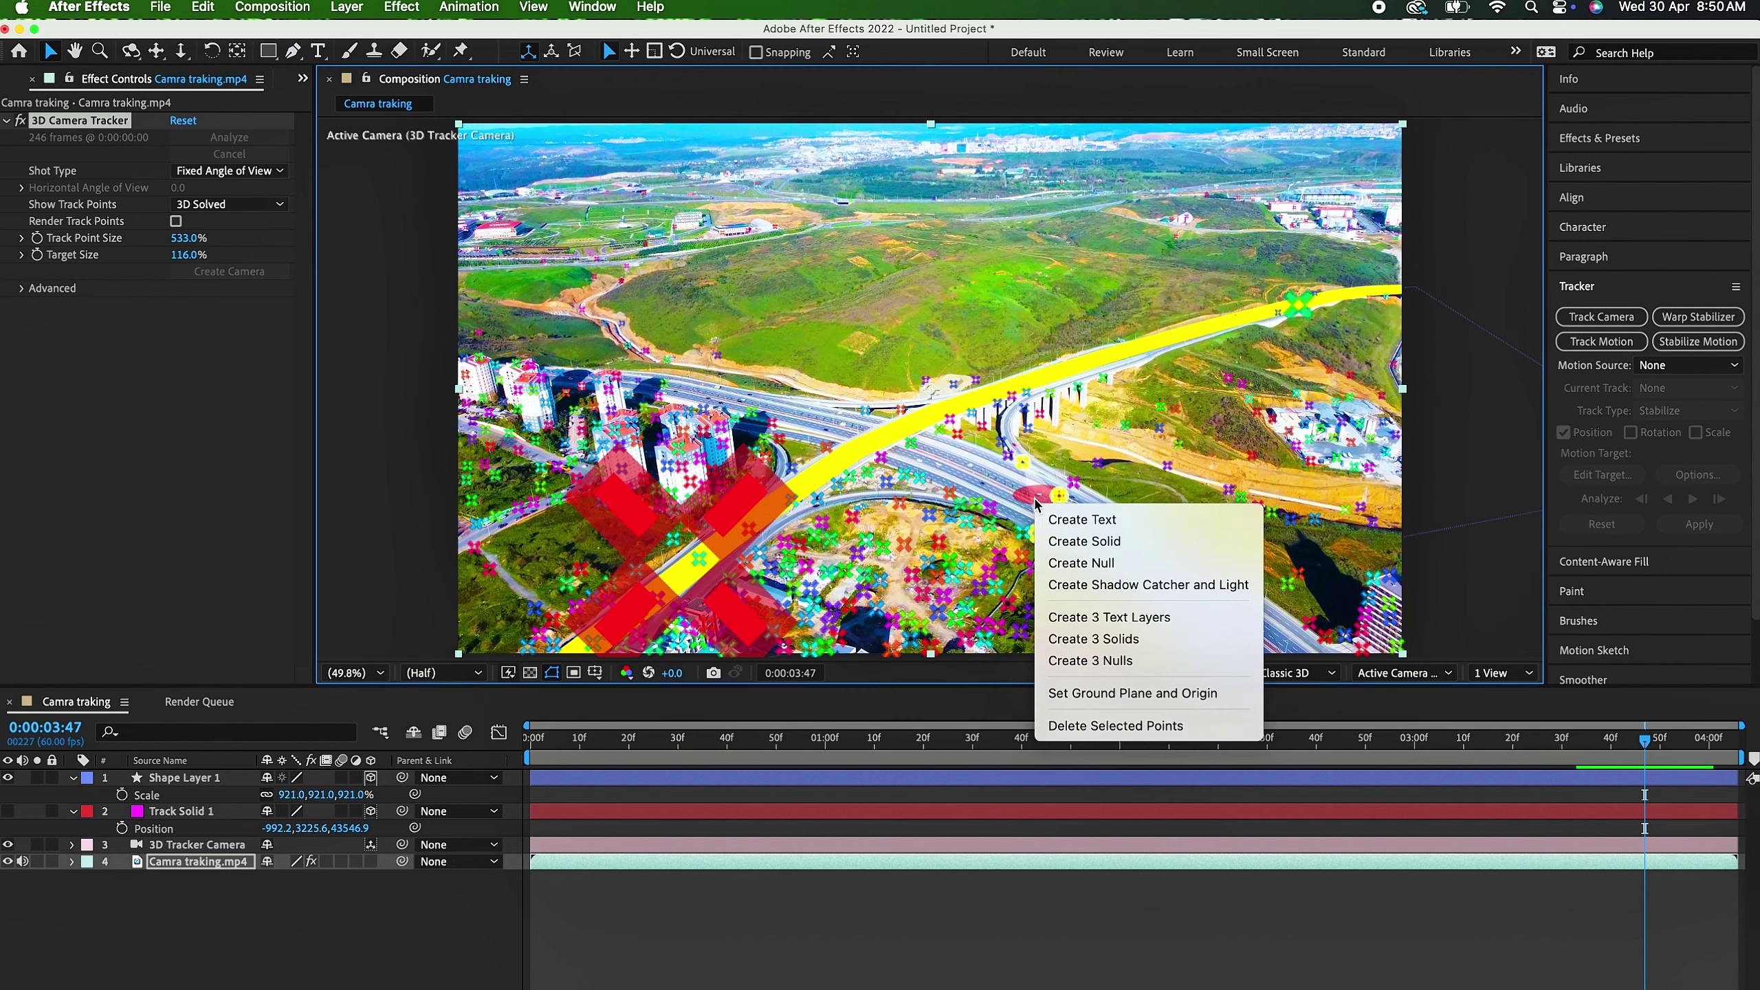
click(1081, 542)
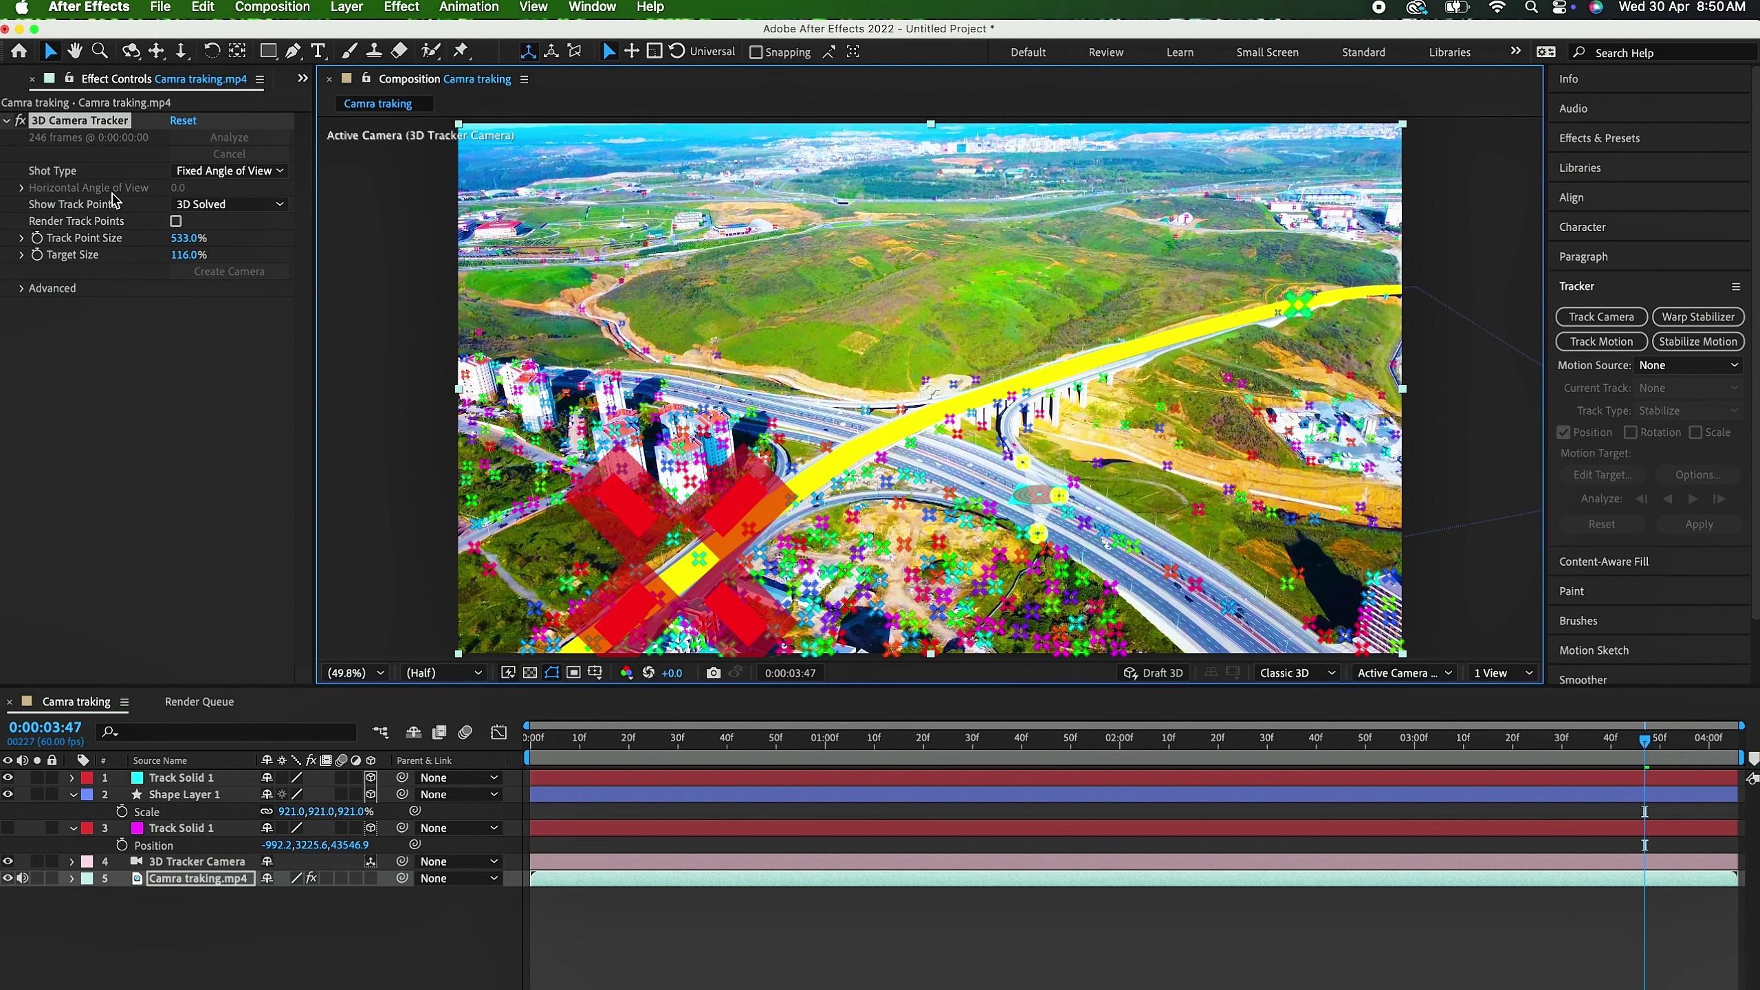
Step: Draw a short Pen path along the highway over the cyan track solid as a new shape layer, and make that layer 3D
click(293, 50)
click(310, 905)
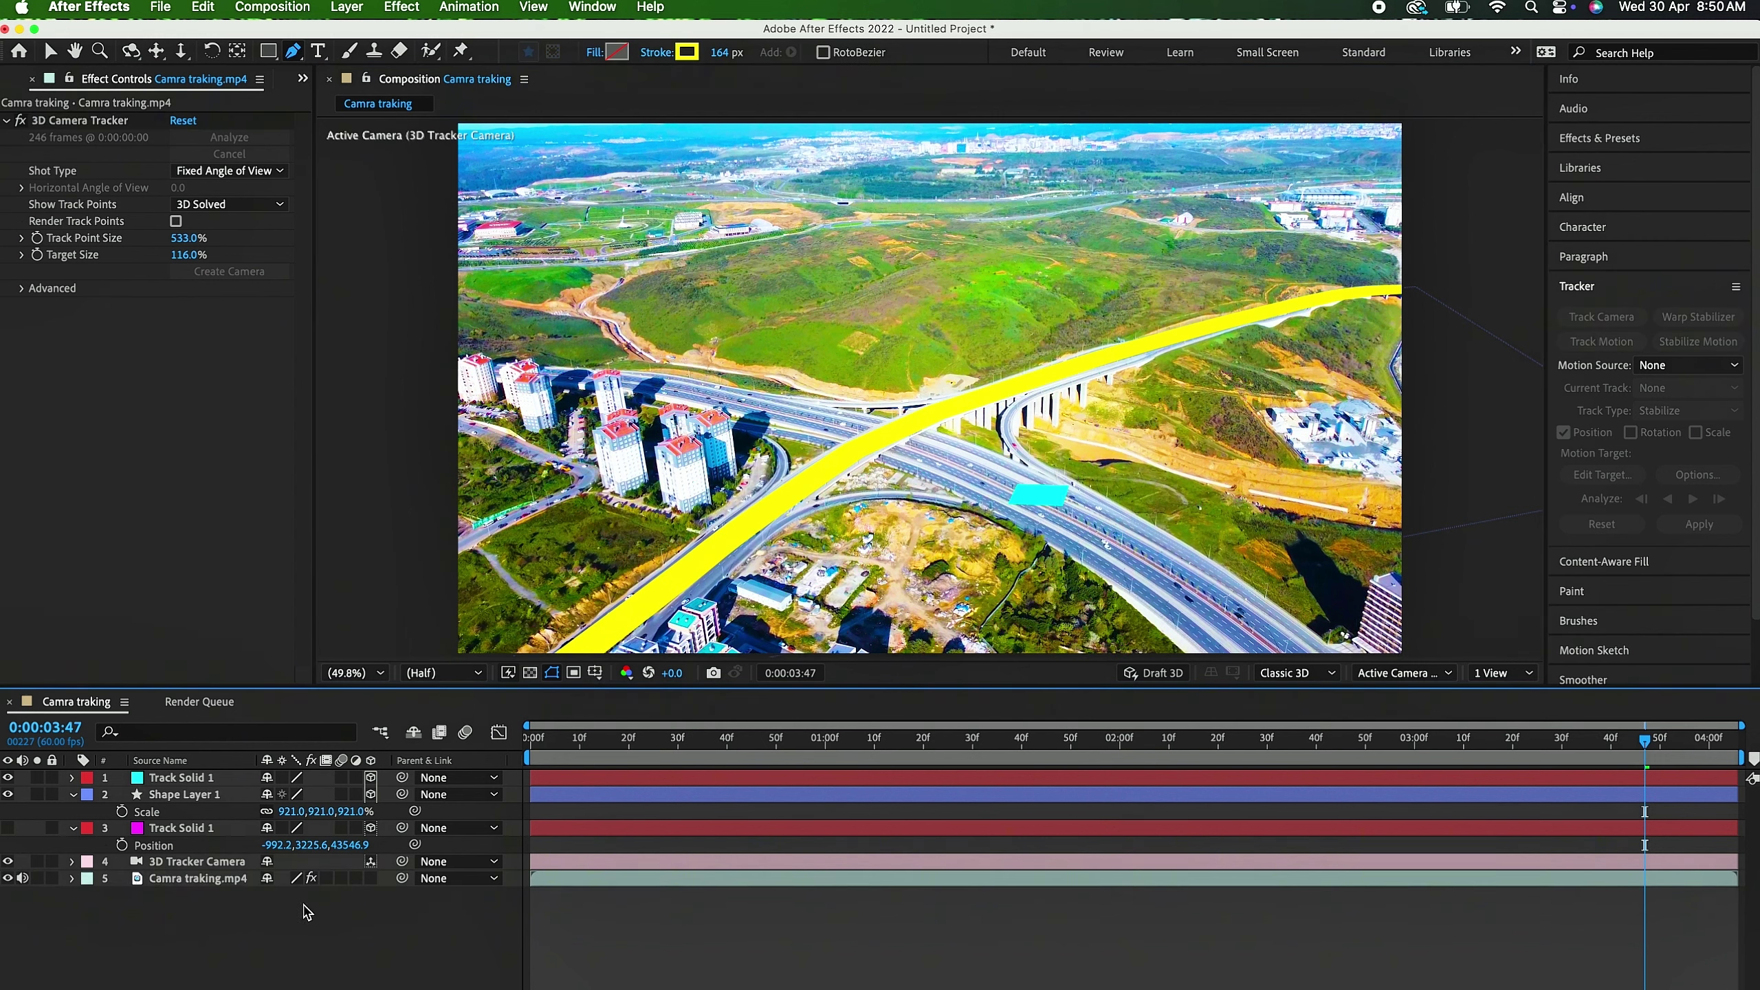
click(999, 475)
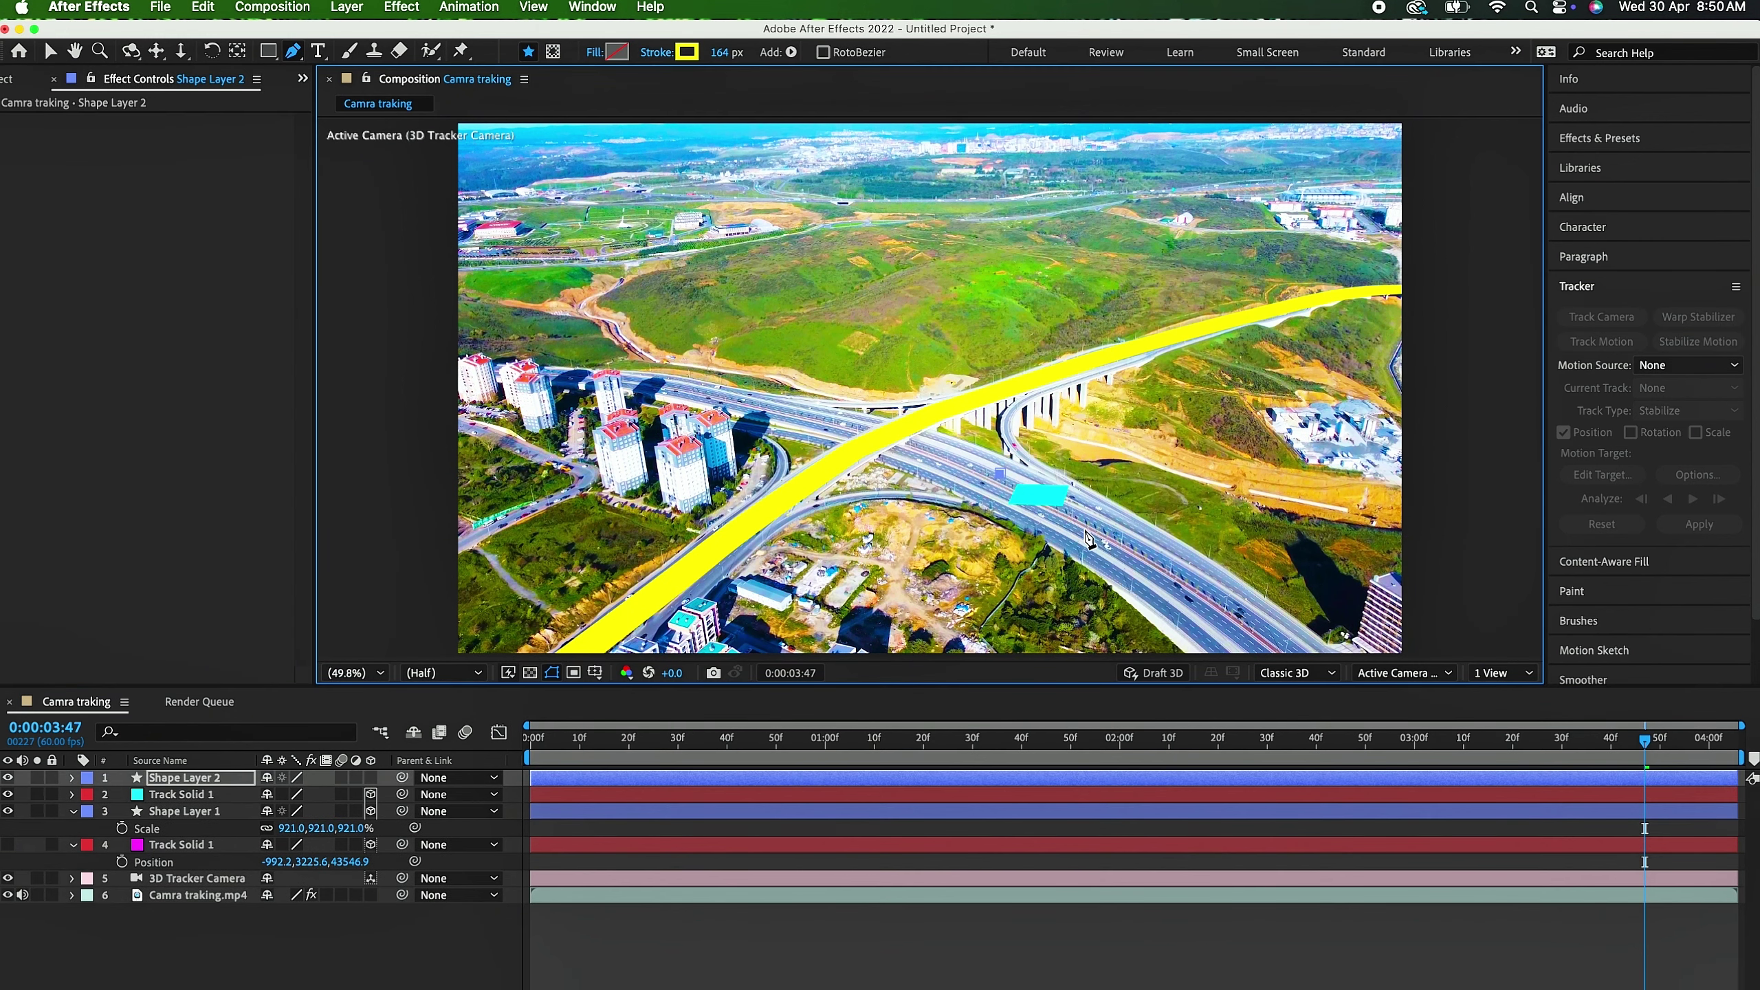
drag(1081, 522, 1108, 538)
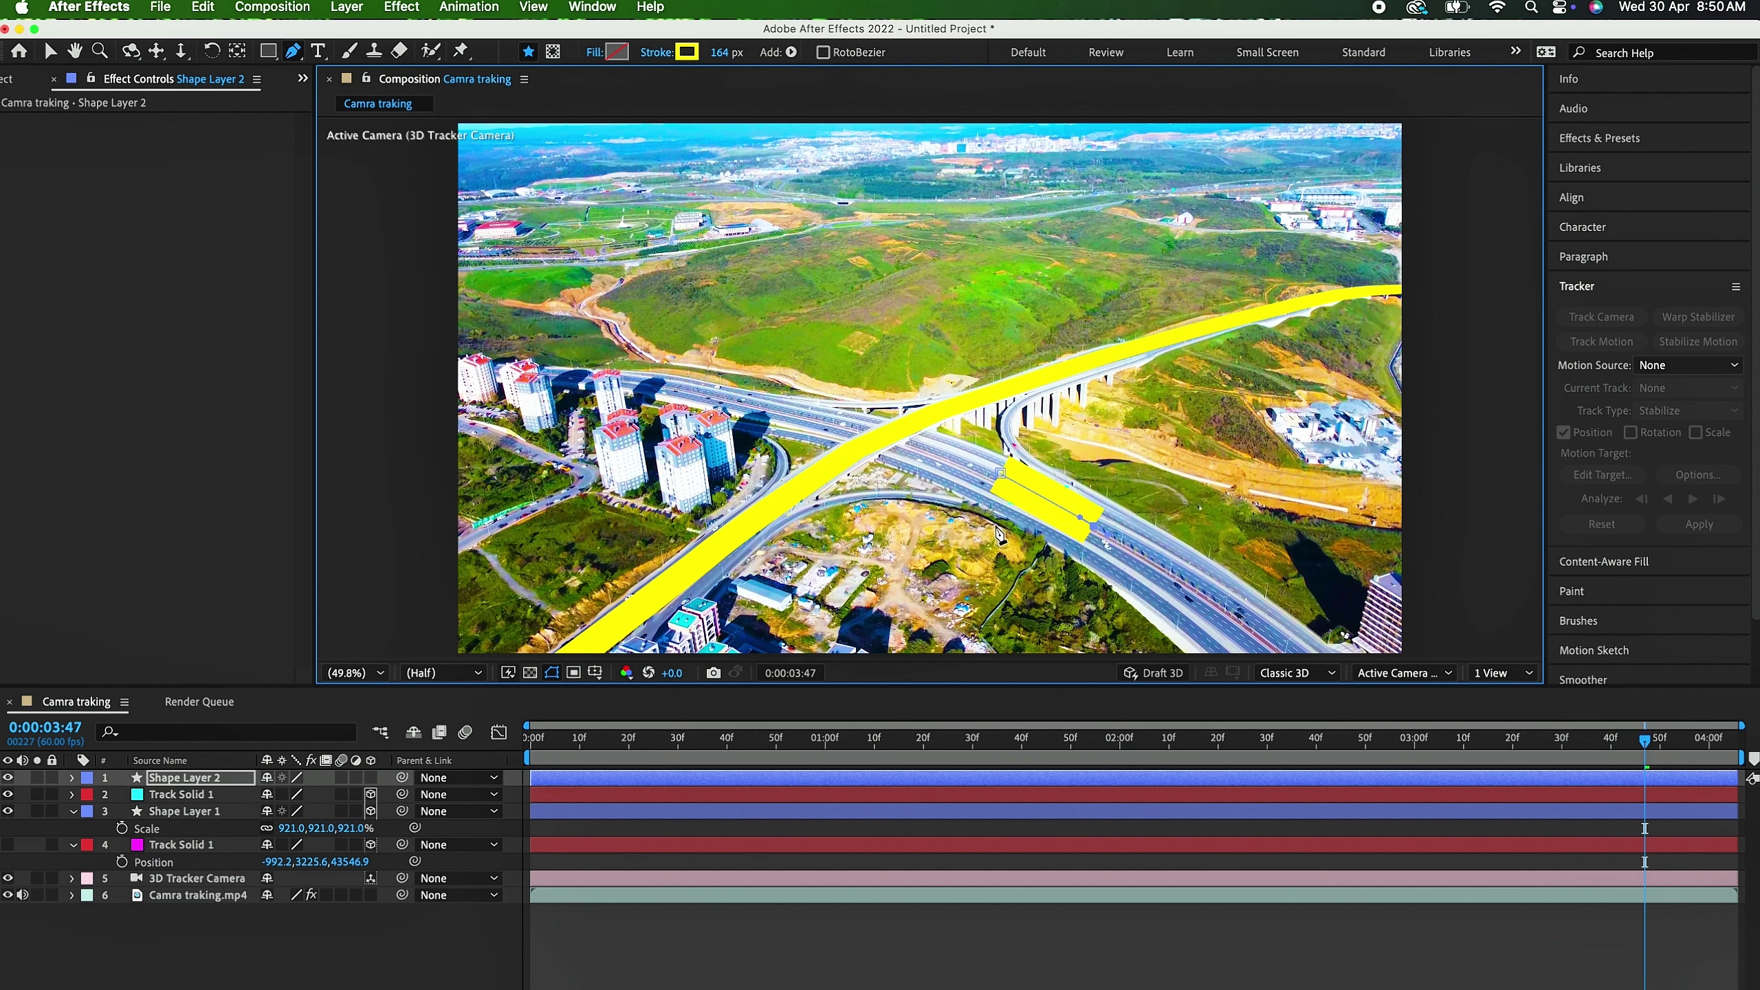
click(187, 782)
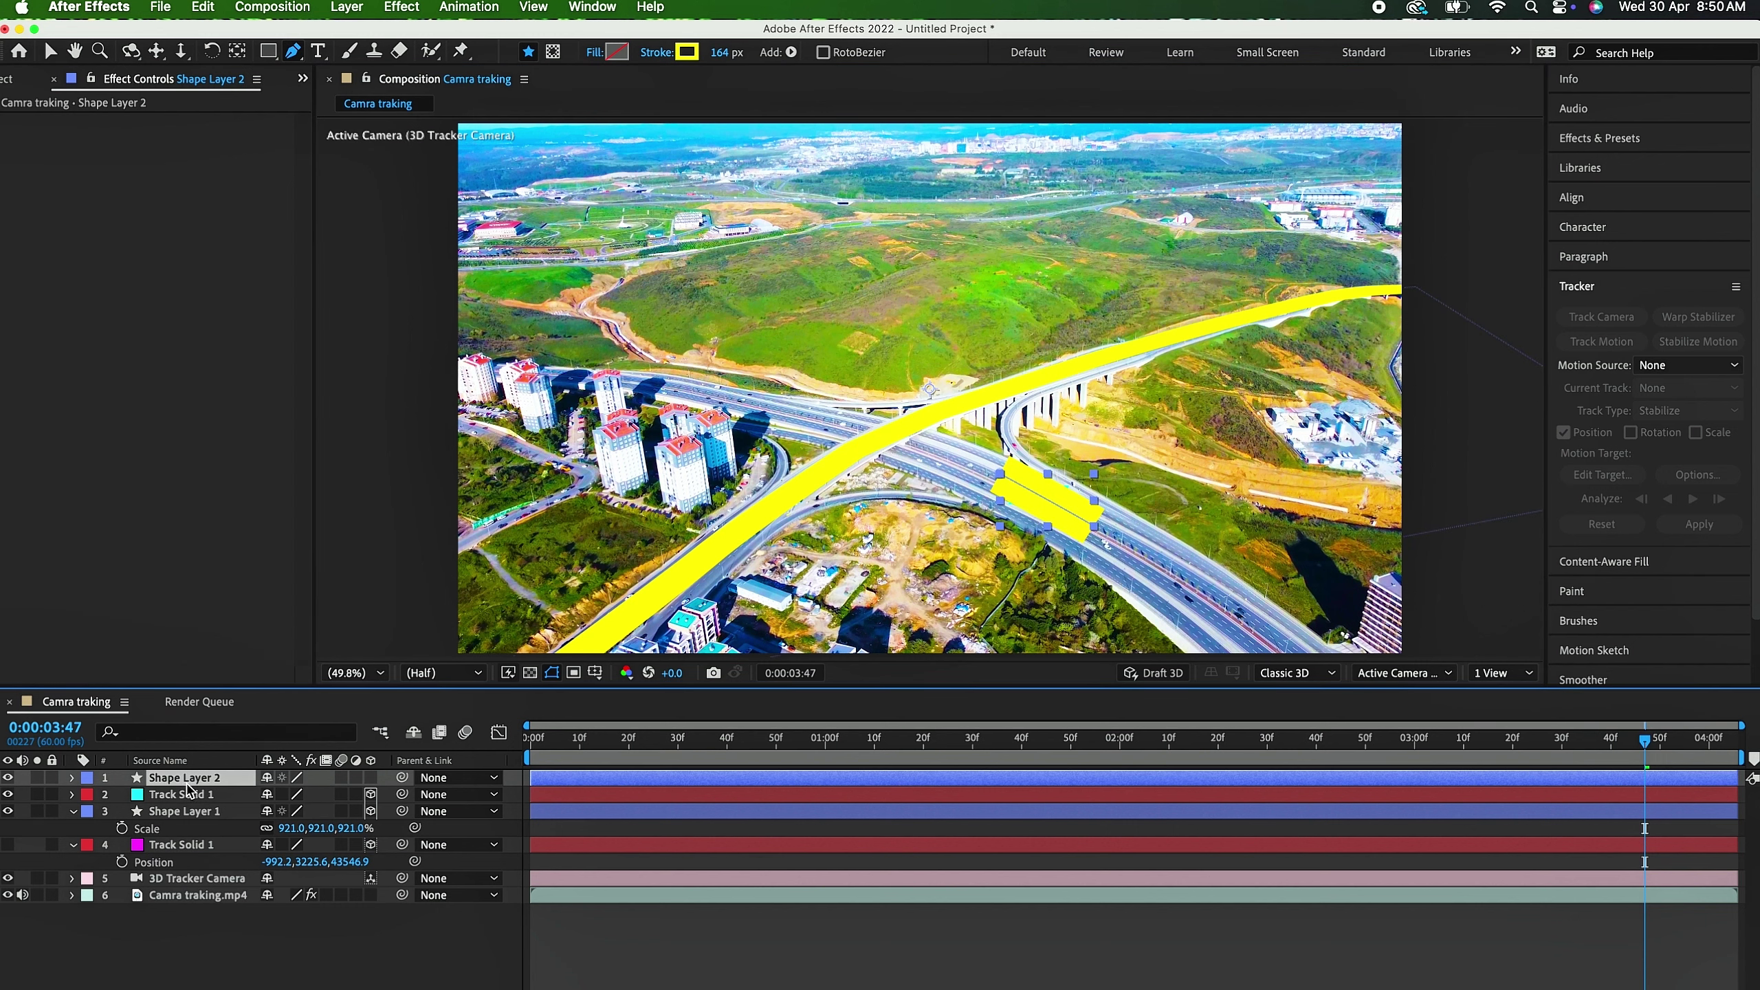
click(372, 777)
Step: Copy the cyan track solid's Position value onto Shape Layer 2
click(195, 799)
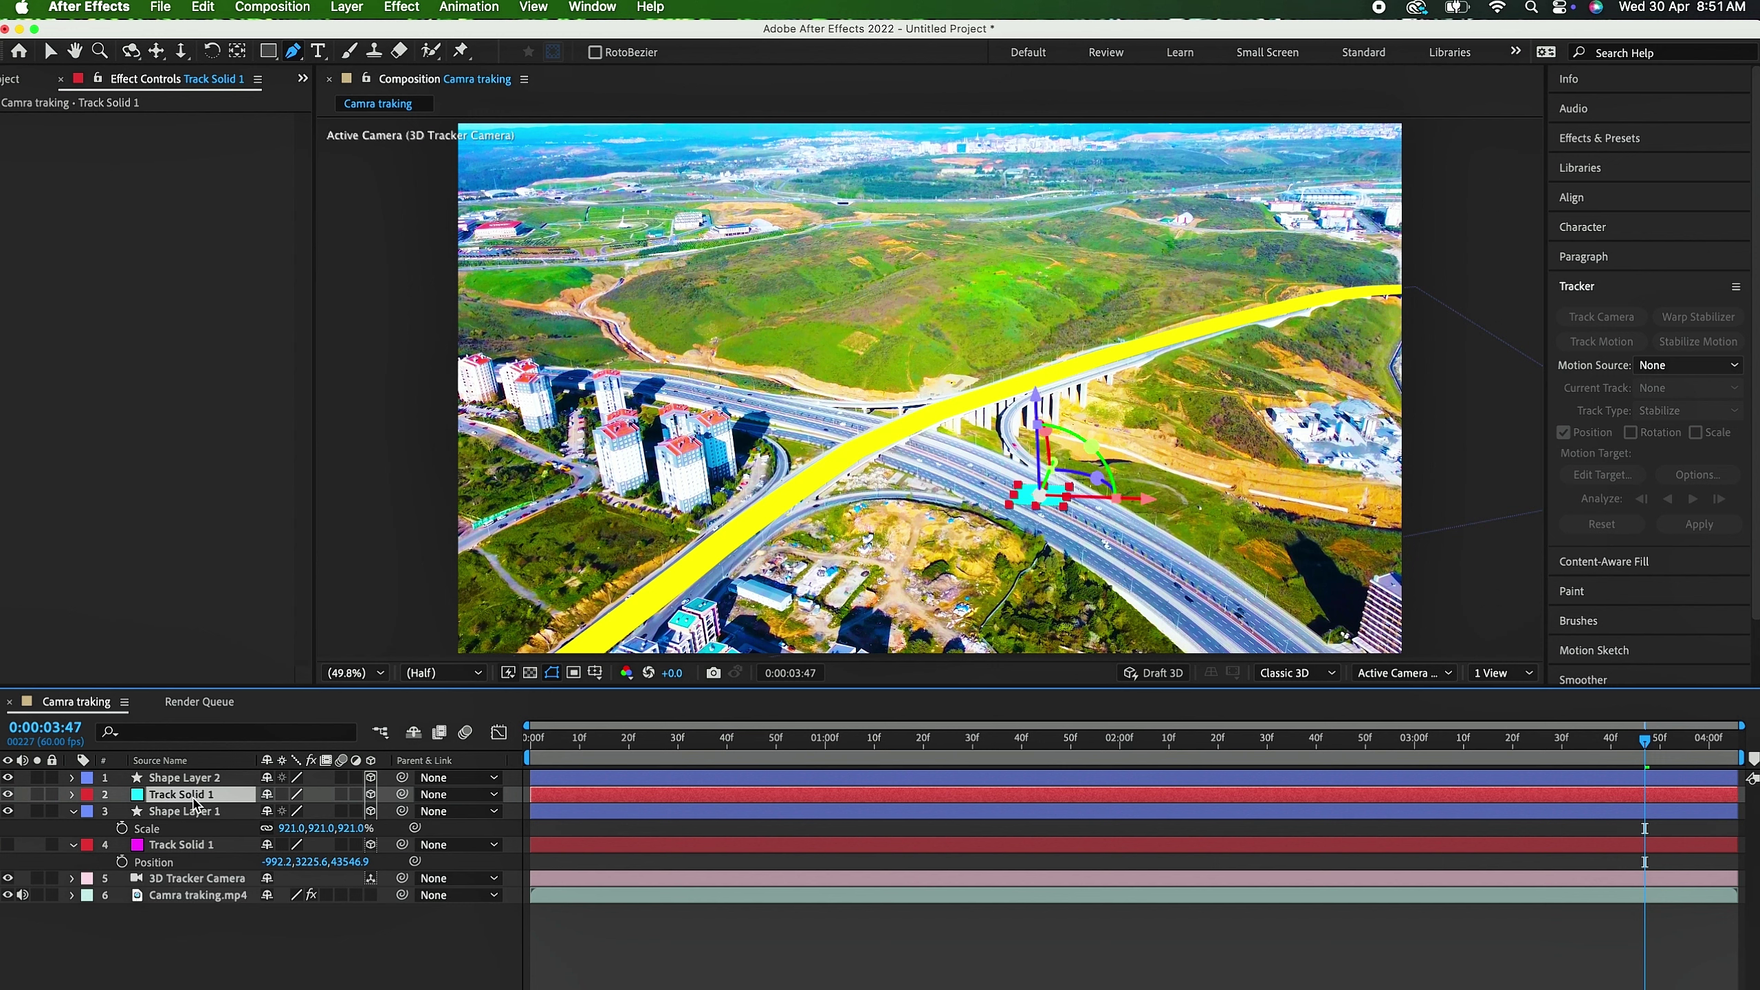
key(p)
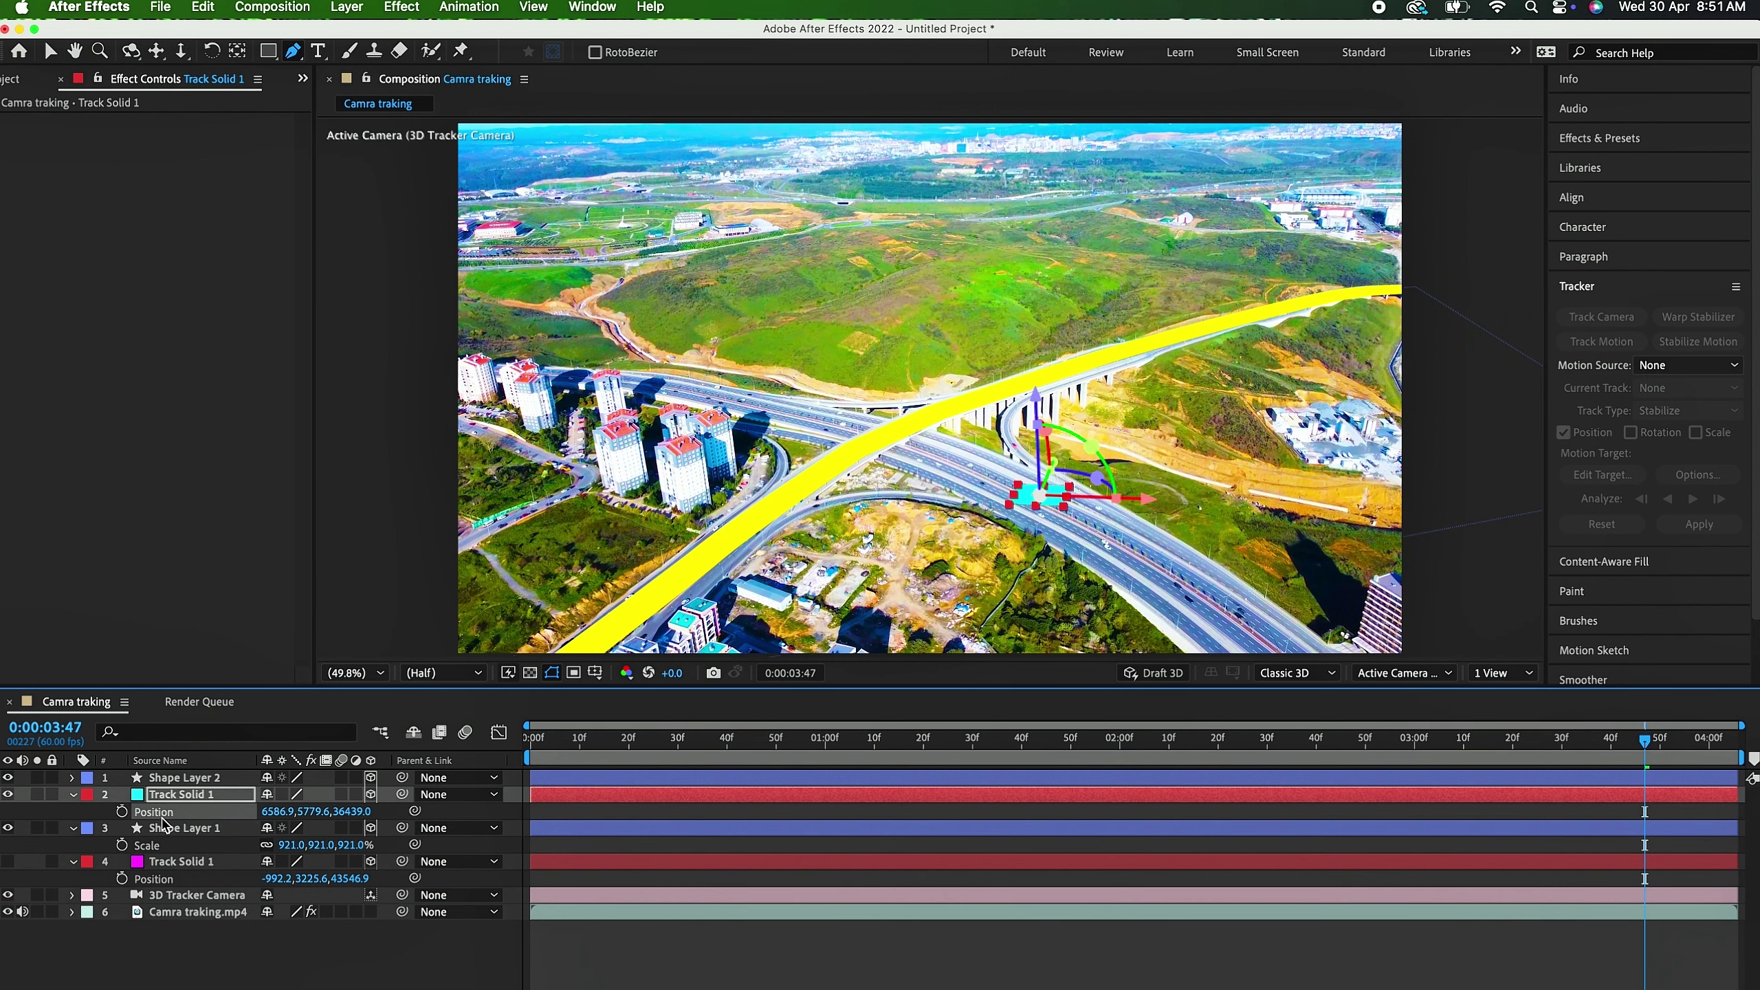
click(179, 779)
key(p)
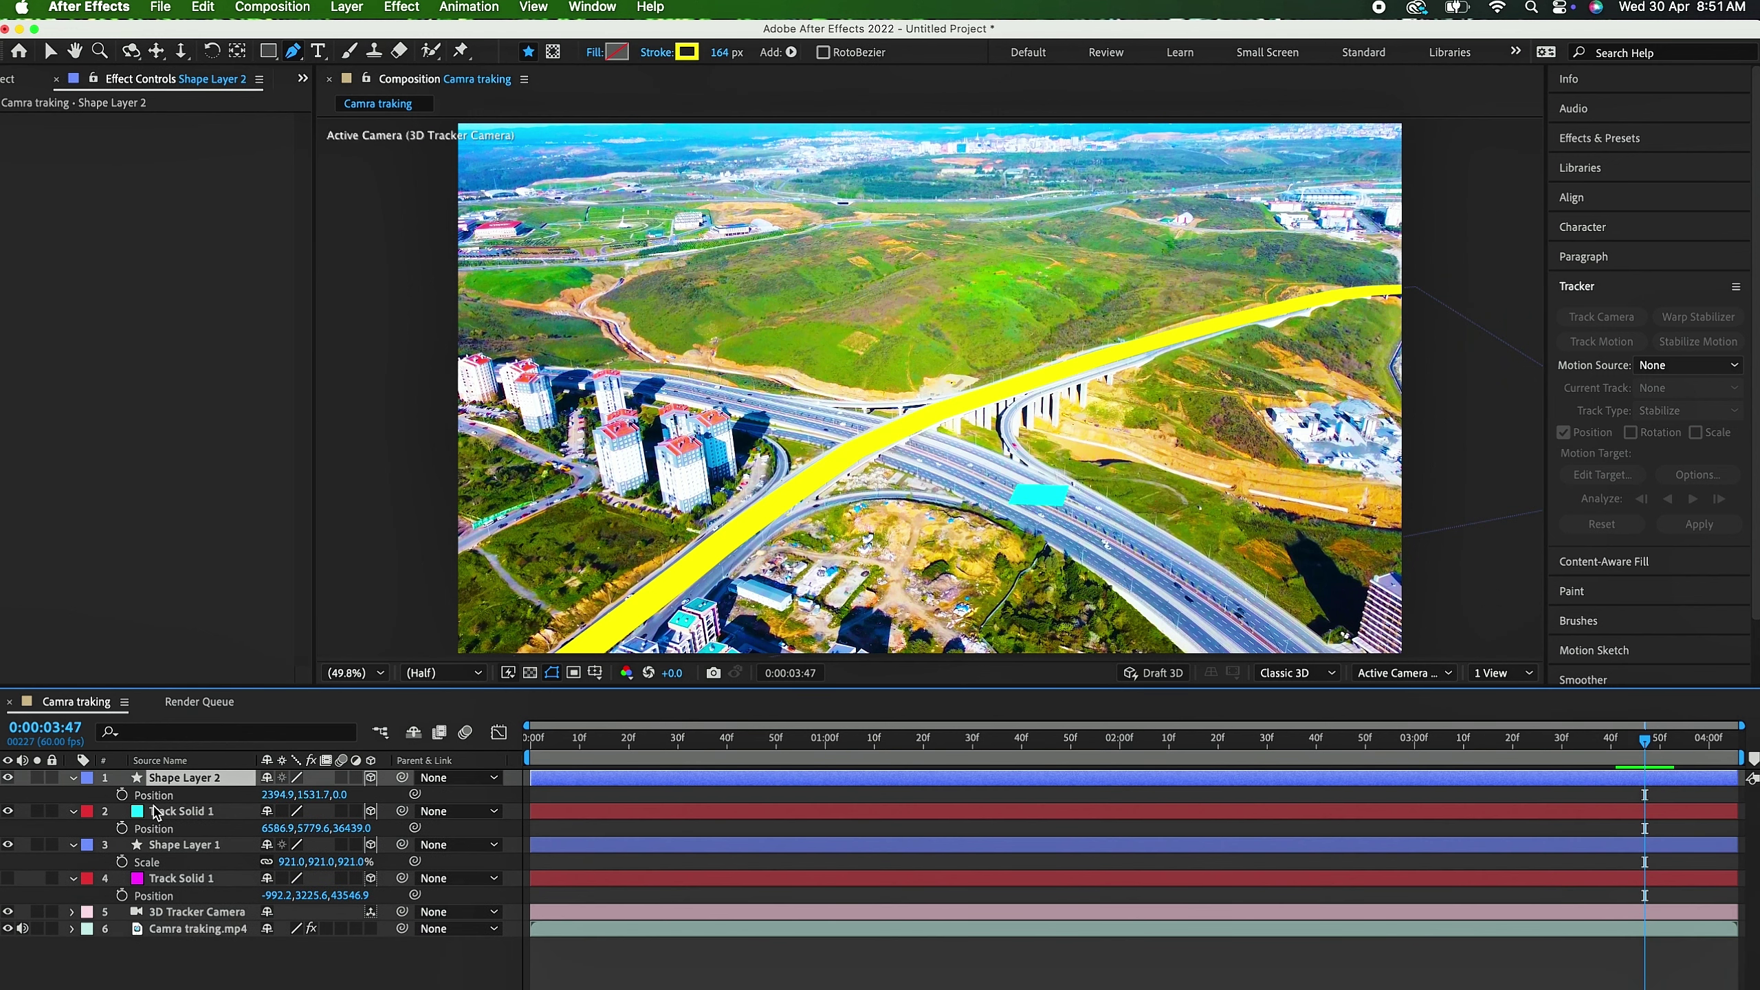
key(super+v)
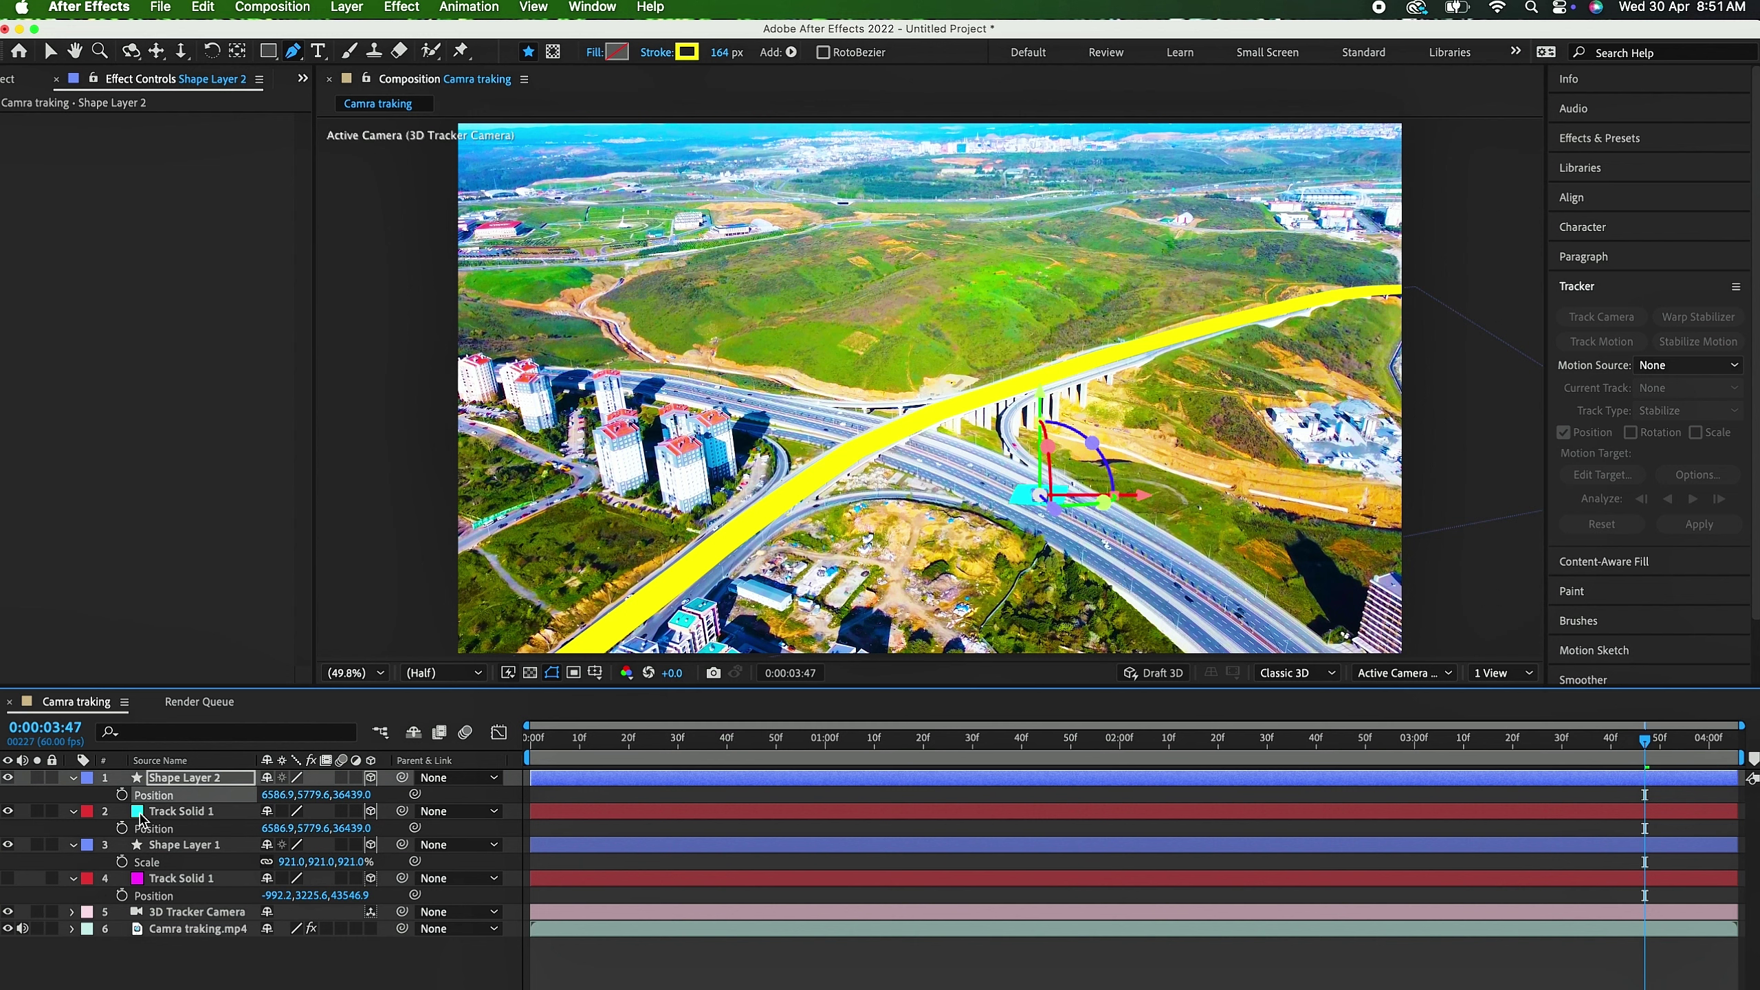
key(Return)
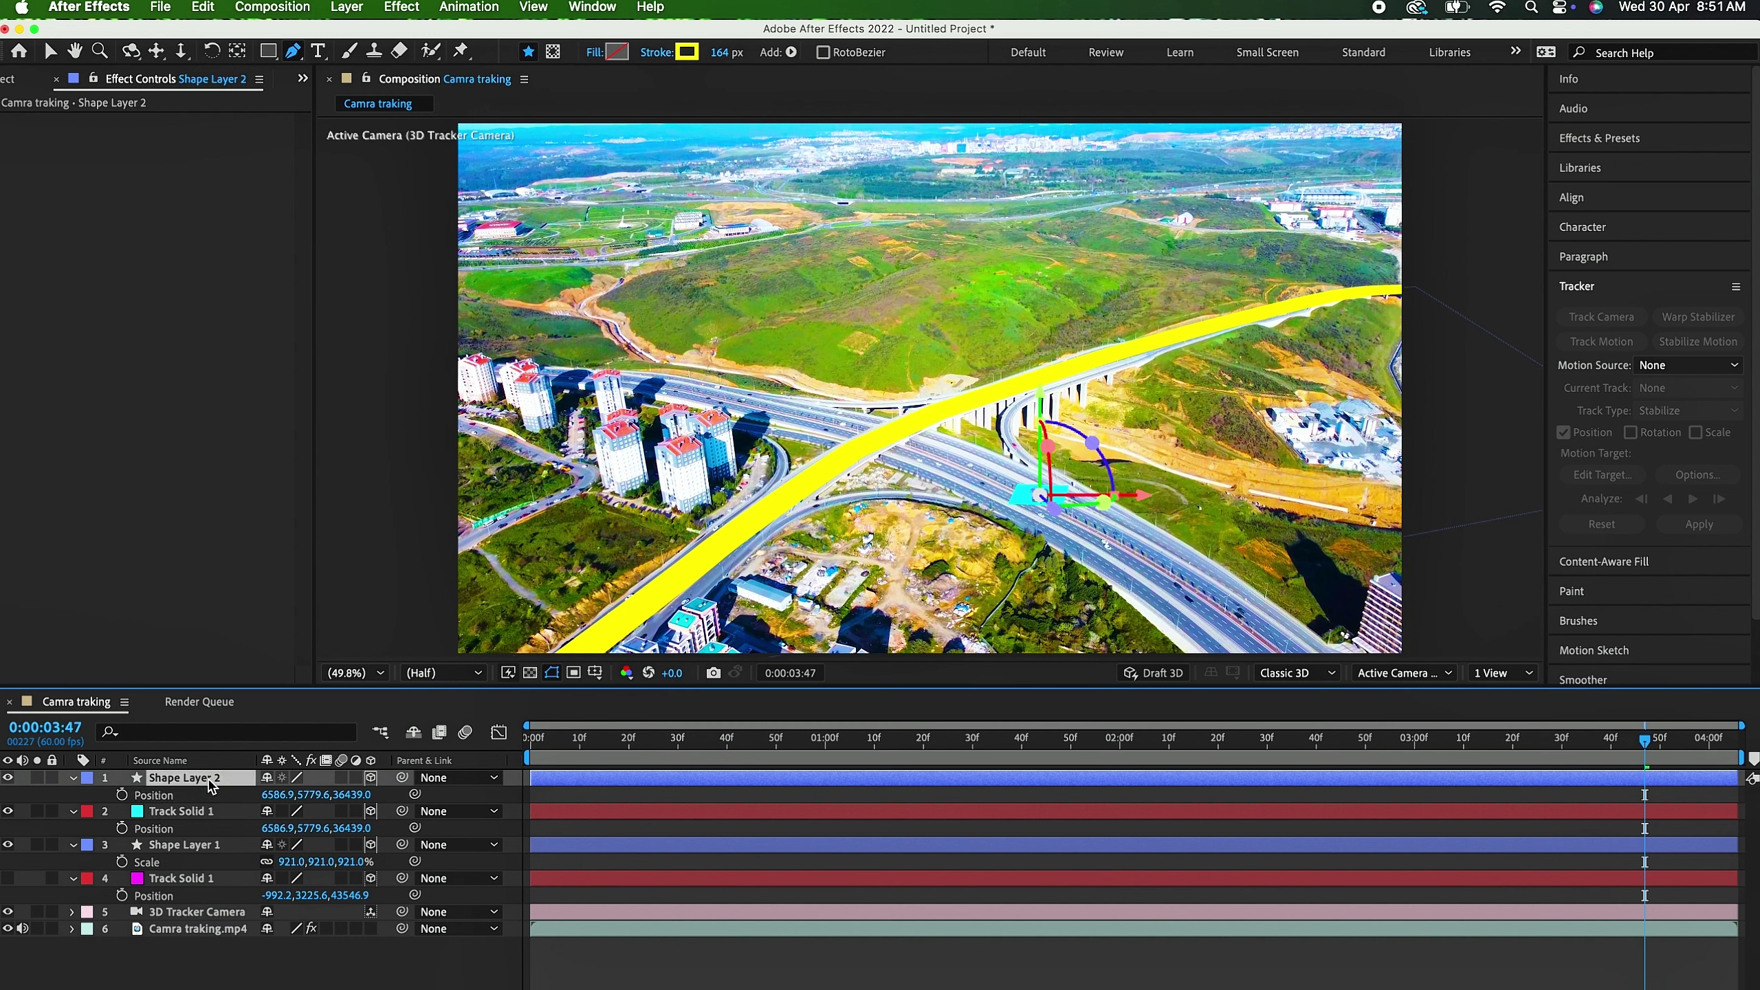
Step: Scale Shape Layer 2 to 886% and rotate it in 3D to lie along the highway surface
key(Return)
key(s)
drag(321, 795, 1051, 763)
click(50, 52)
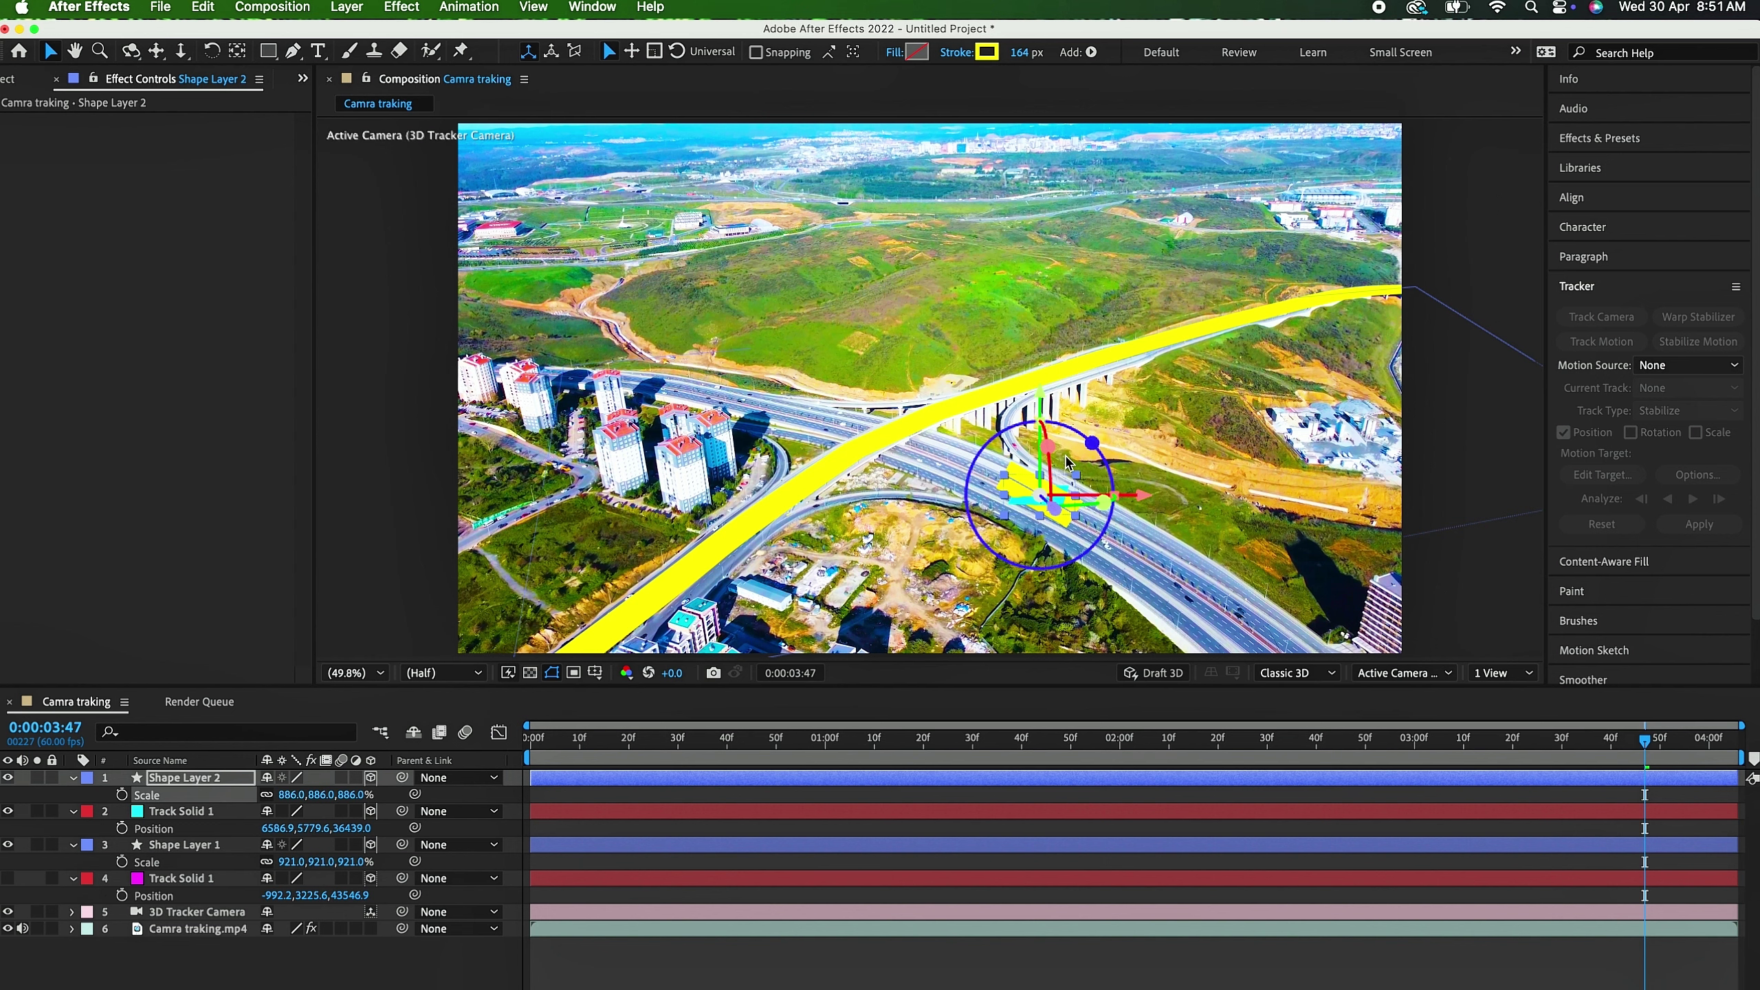
drag(1057, 451, 1058, 416)
drag(1143, 498, 1091, 453)
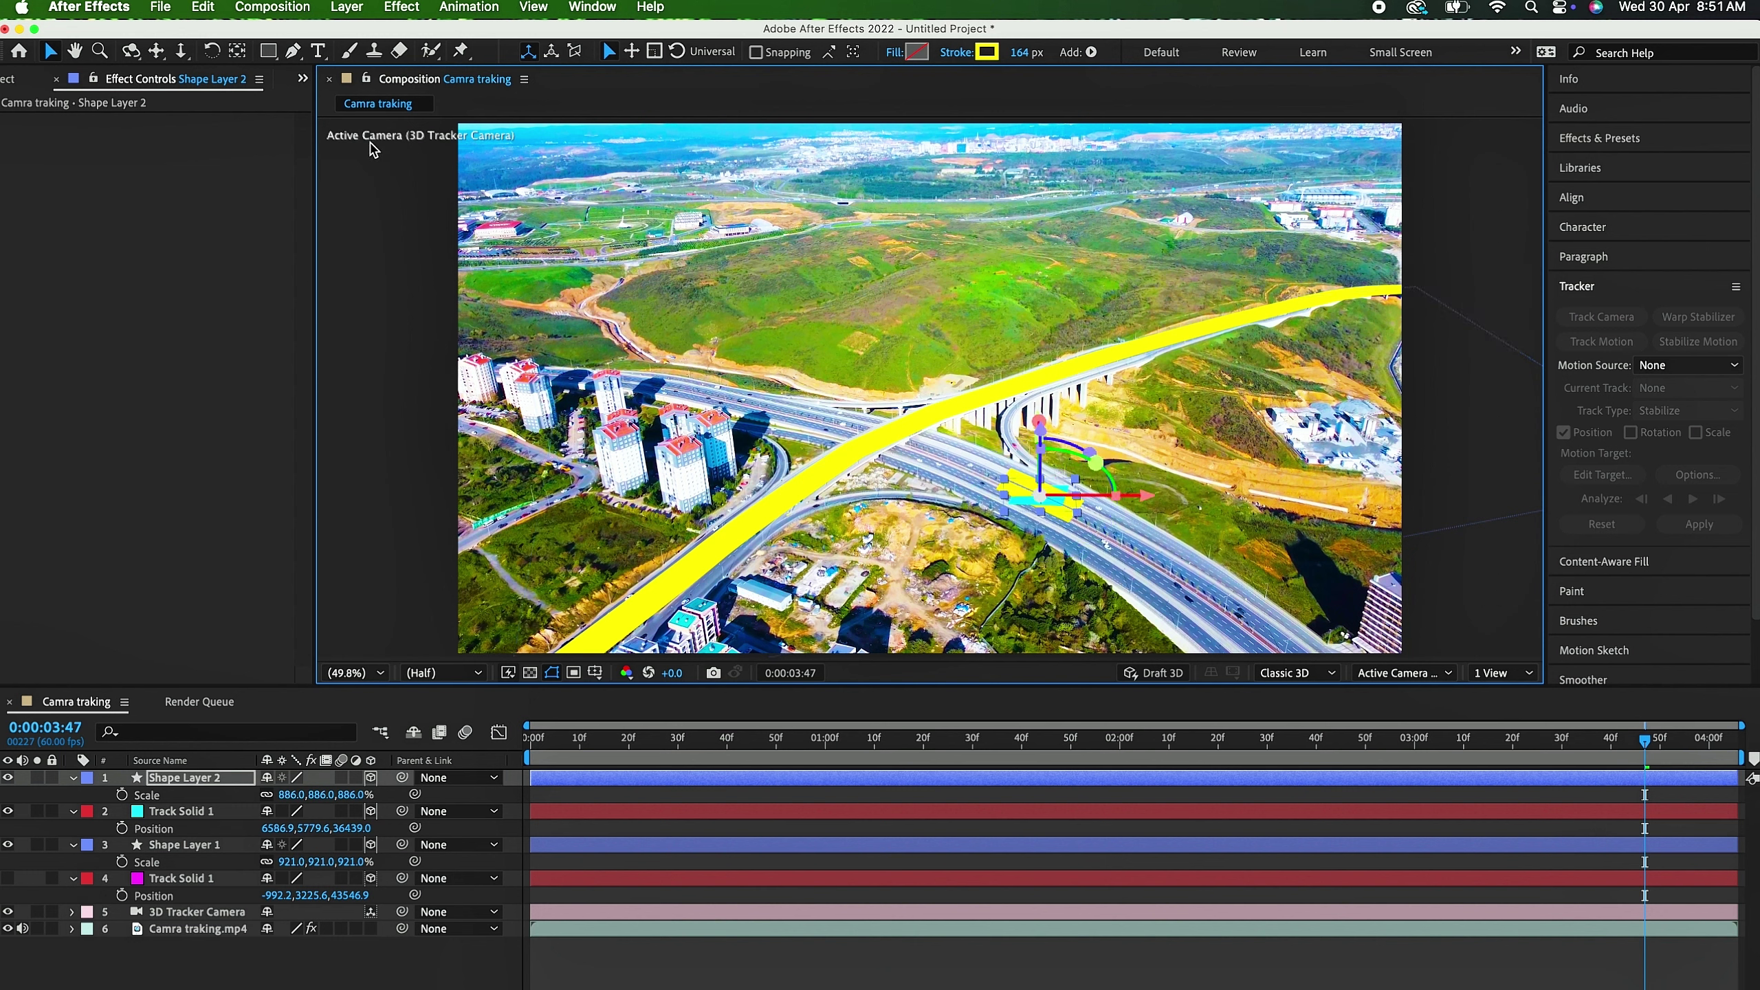
Step: Extend Shape Layer 2's path with the Pen tool under the overpass and along the highway to the buildings at the upper left
click(293, 50)
click(1003, 477)
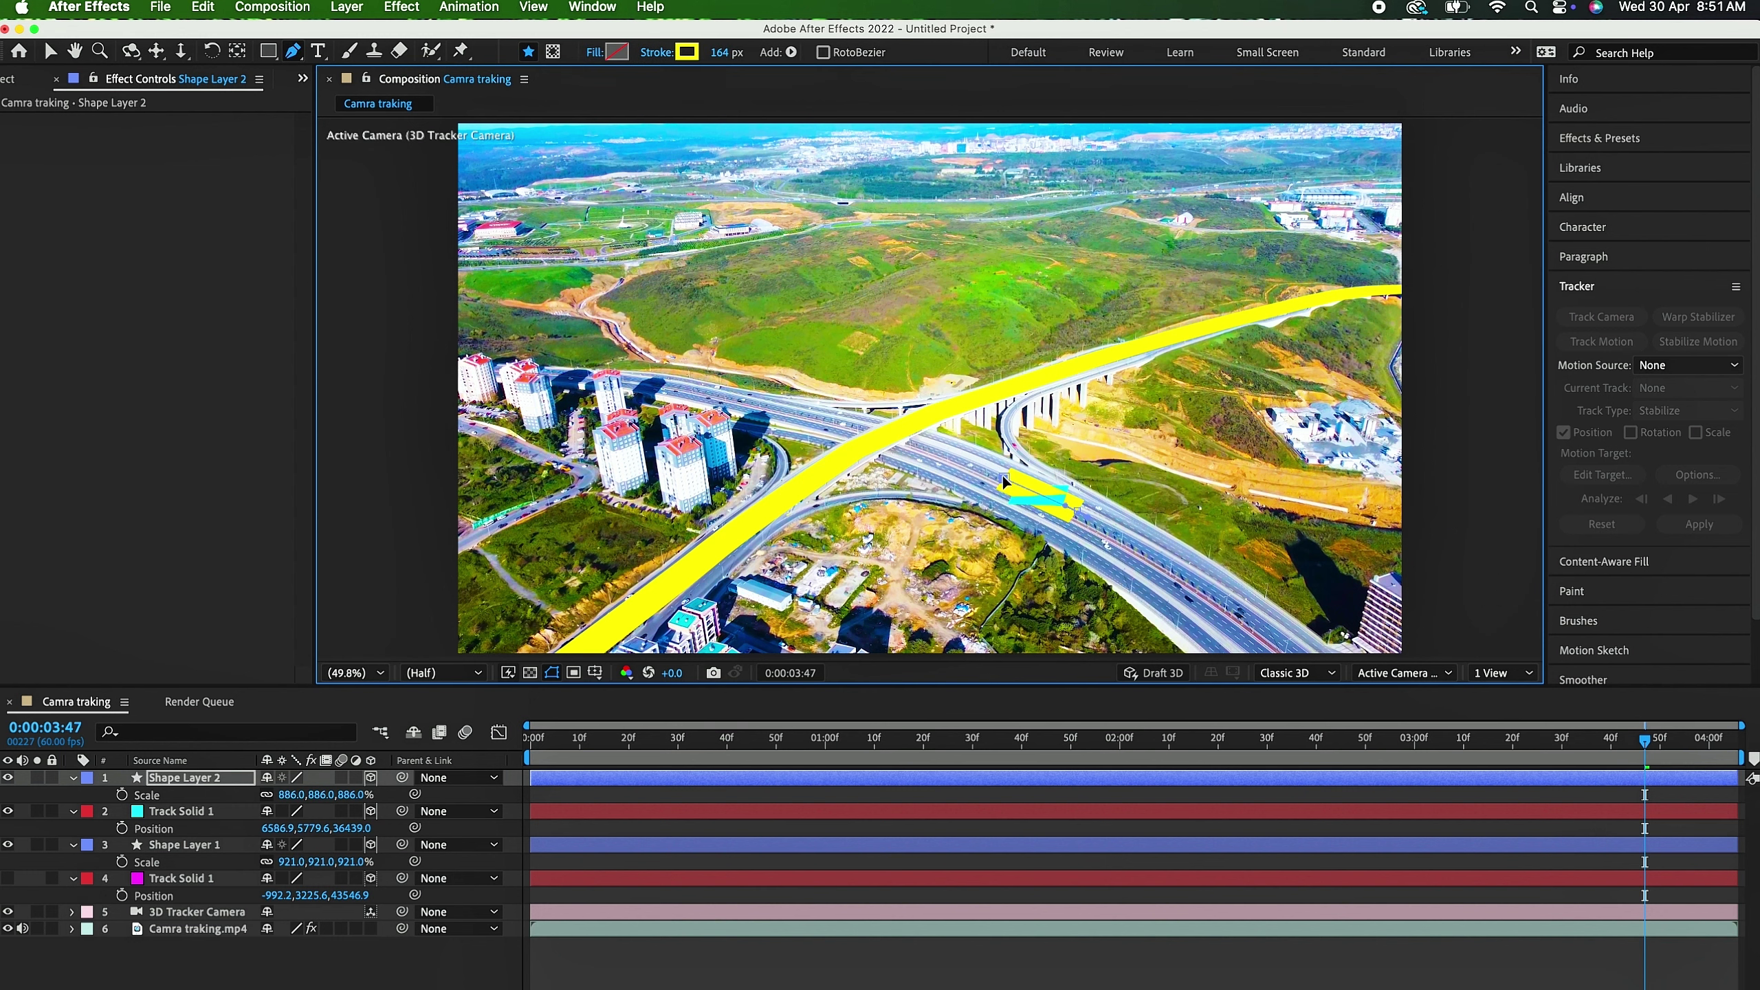
click(902, 441)
mouse_move(899, 438)
mouse_down()
mouse_move(875, 433)
mouse_move(911, 440)
mouse_up()
drag(728, 398, 534, 375)
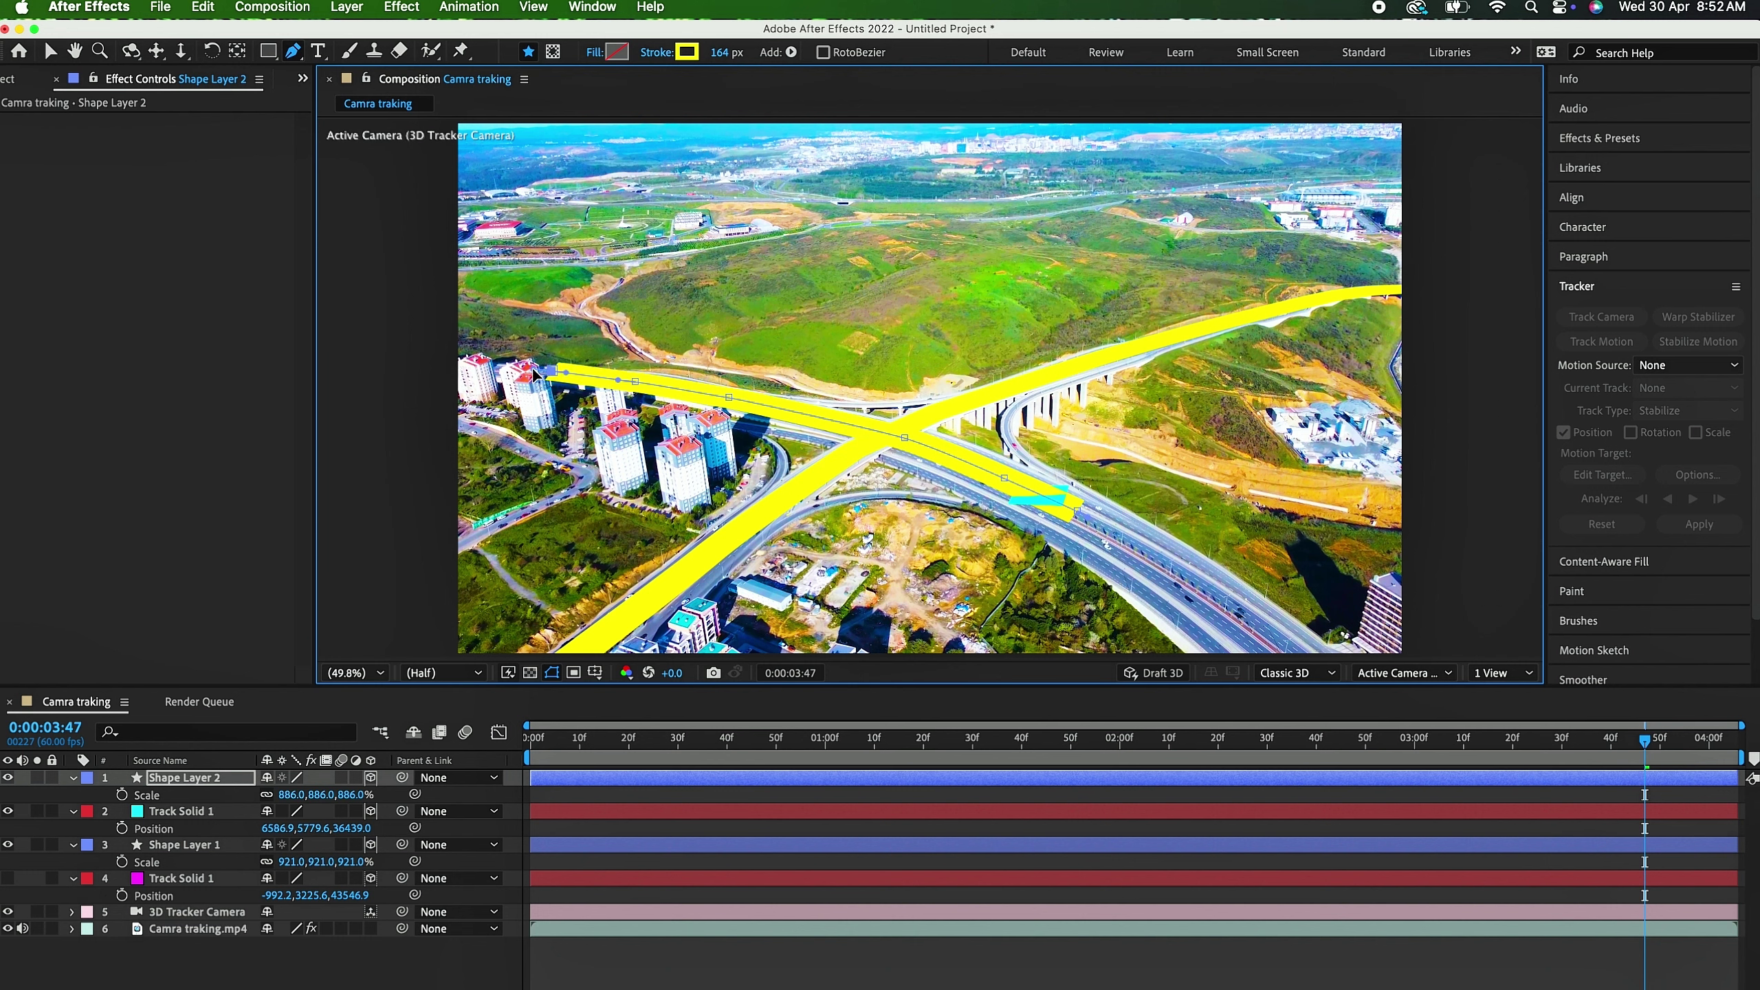
click(638, 382)
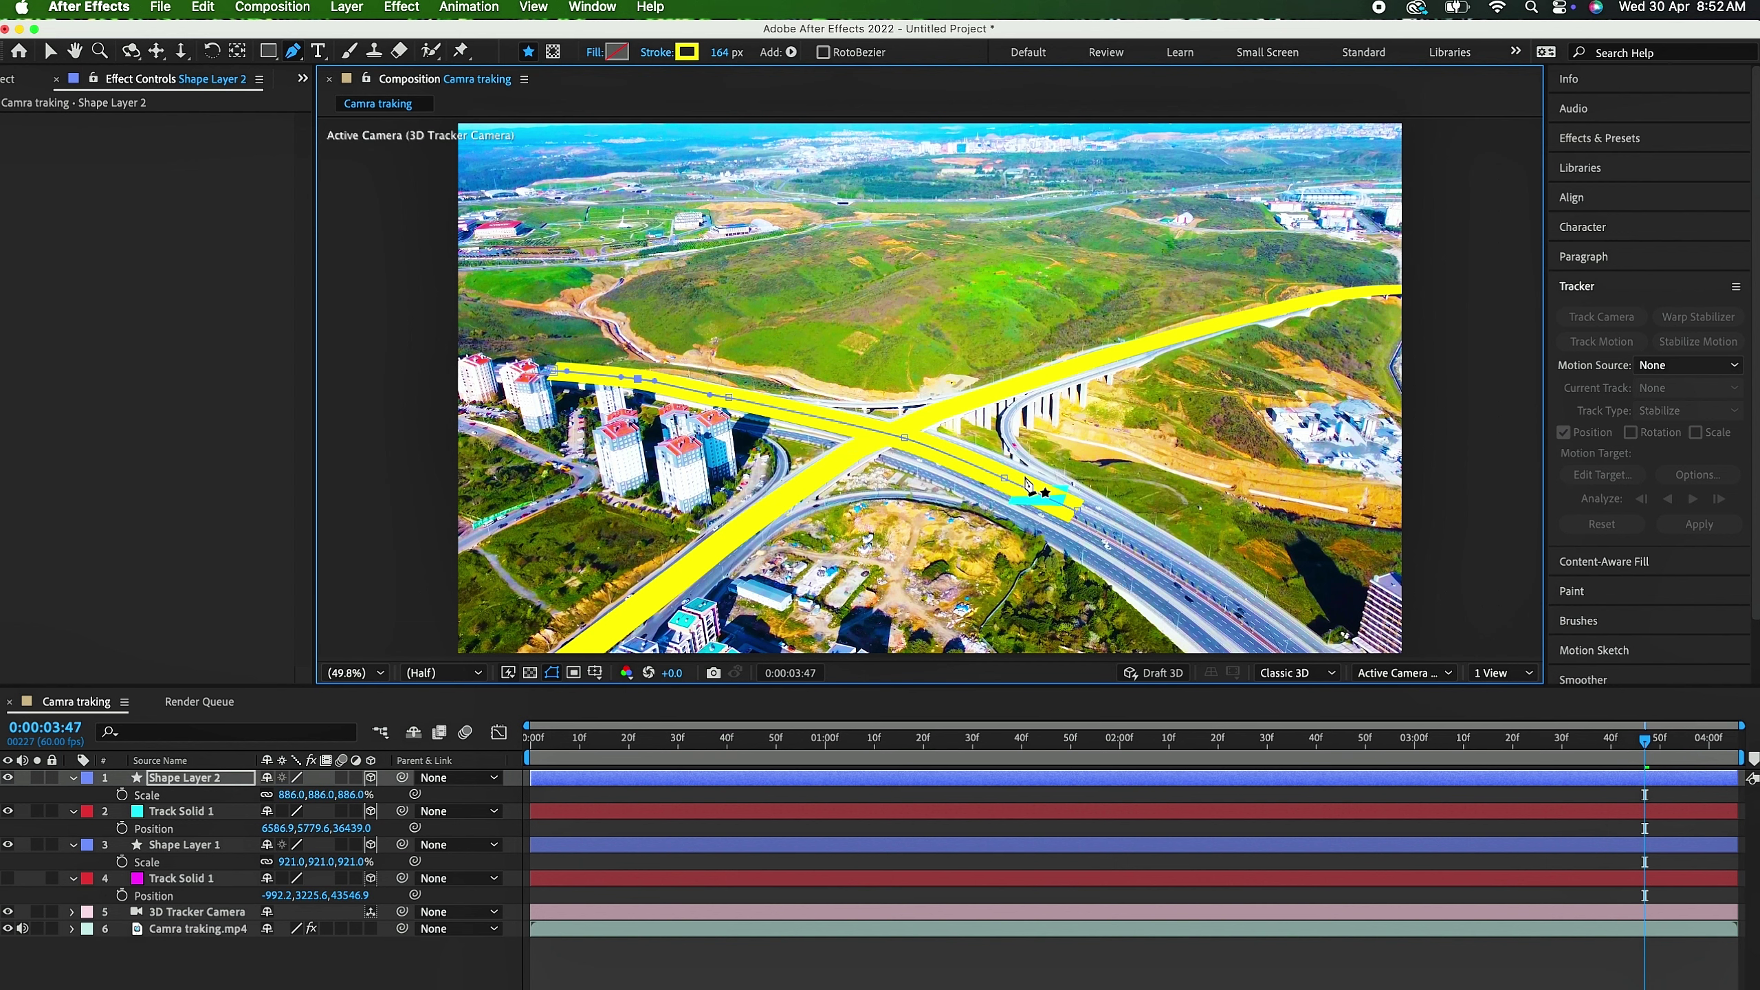
Step: Extend the near end of Shape Layer 2's path along the highway to the lower frame edge and curve it to follow the road
key(v)
click(1076, 511)
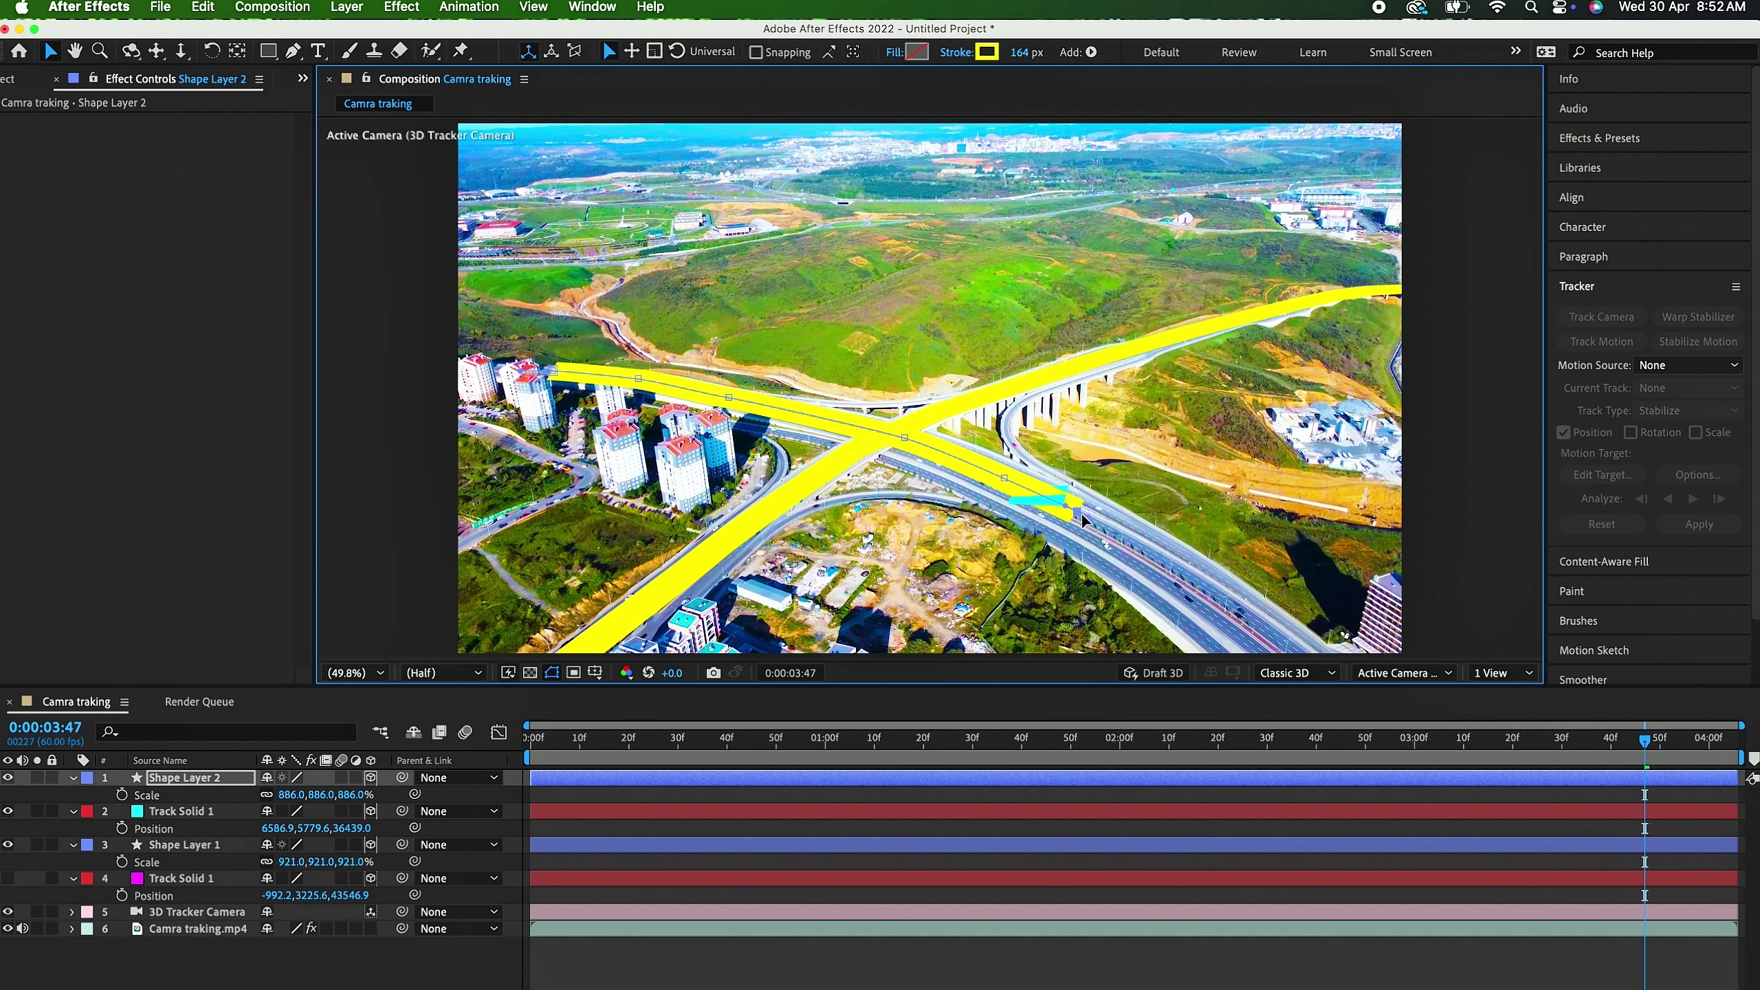
key(g)
mouse_move(1279, 646)
mouse_down()
mouse_move(1300, 671)
mouse_move(1293, 651)
mouse_up()
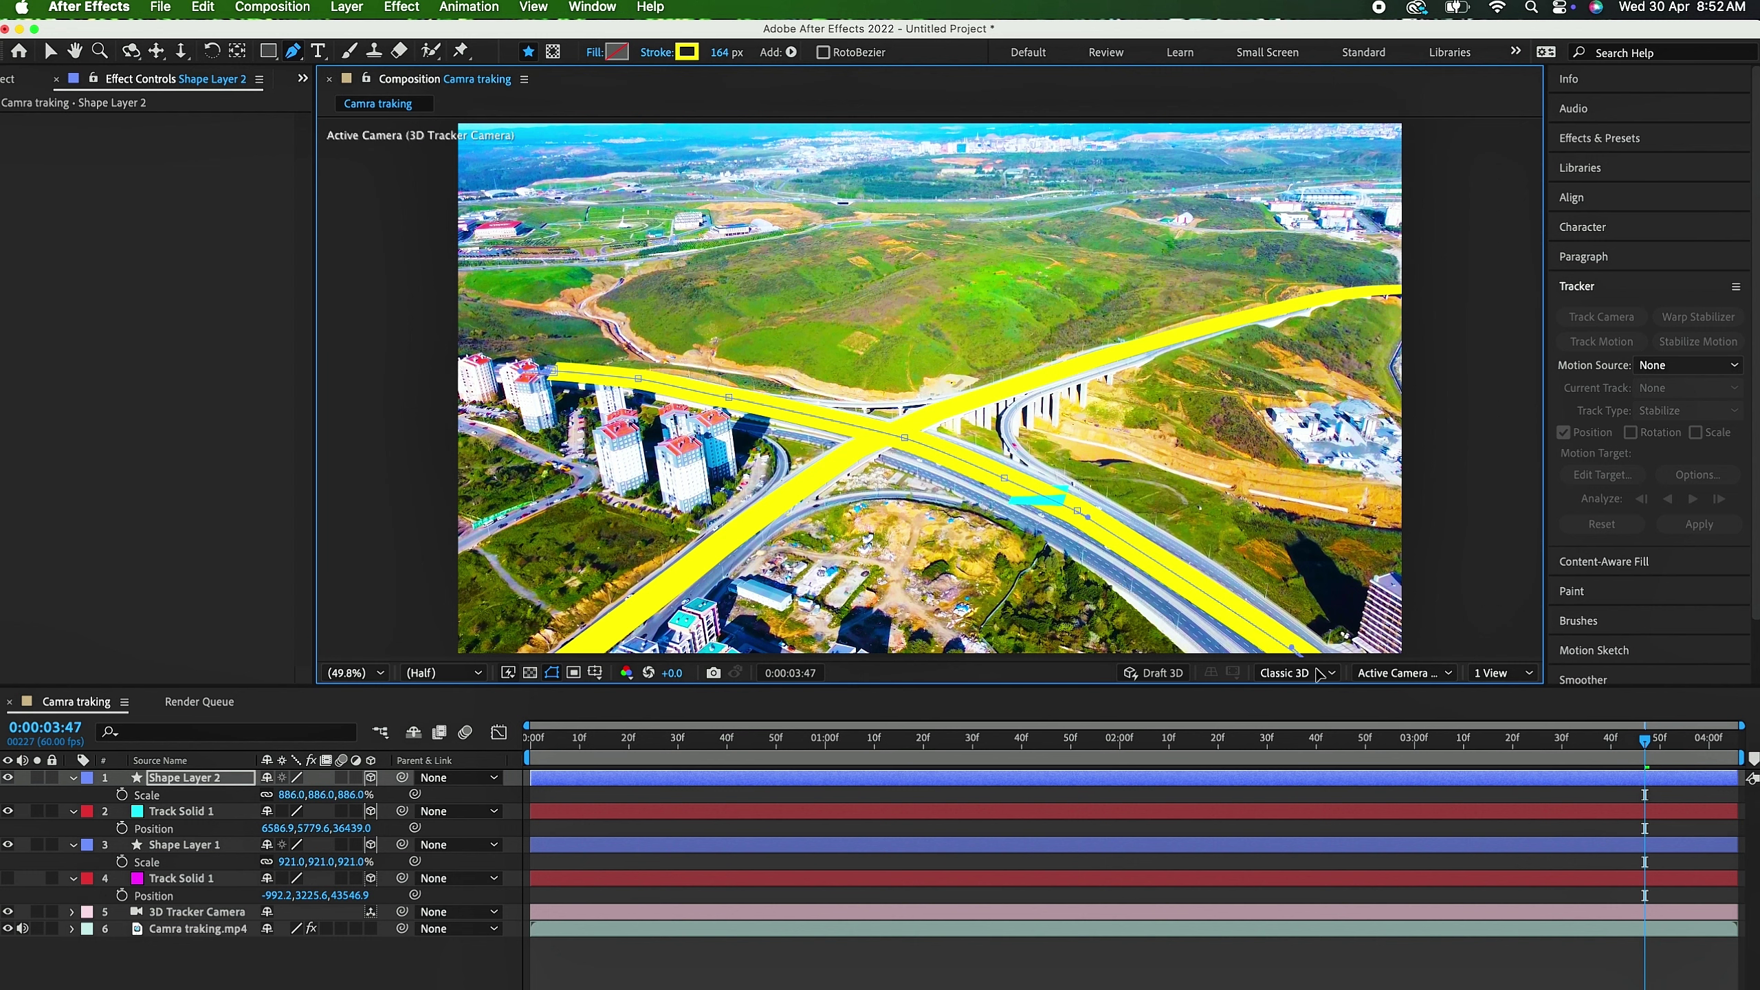
drag(1089, 518, 1122, 535)
Step: Fine-tune Shape Layer 2's 3D rotation to lie on the highway, and extend the path's far end to the apartment buildings
click(217, 781)
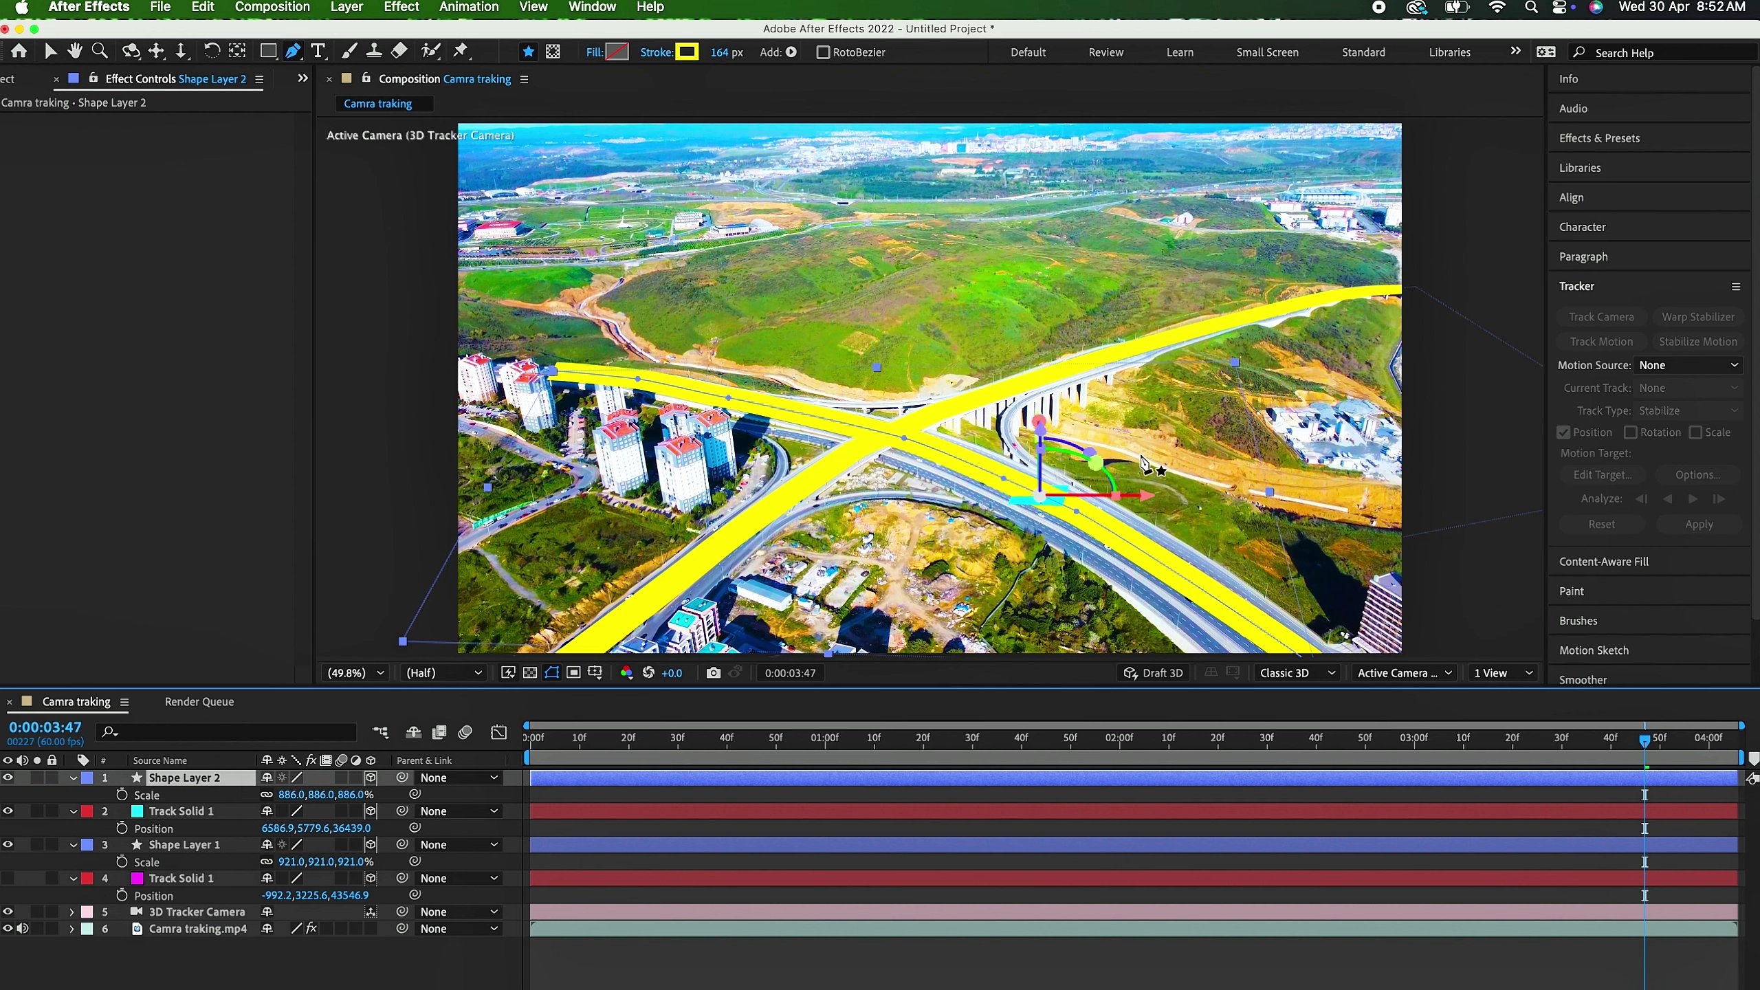
key(v)
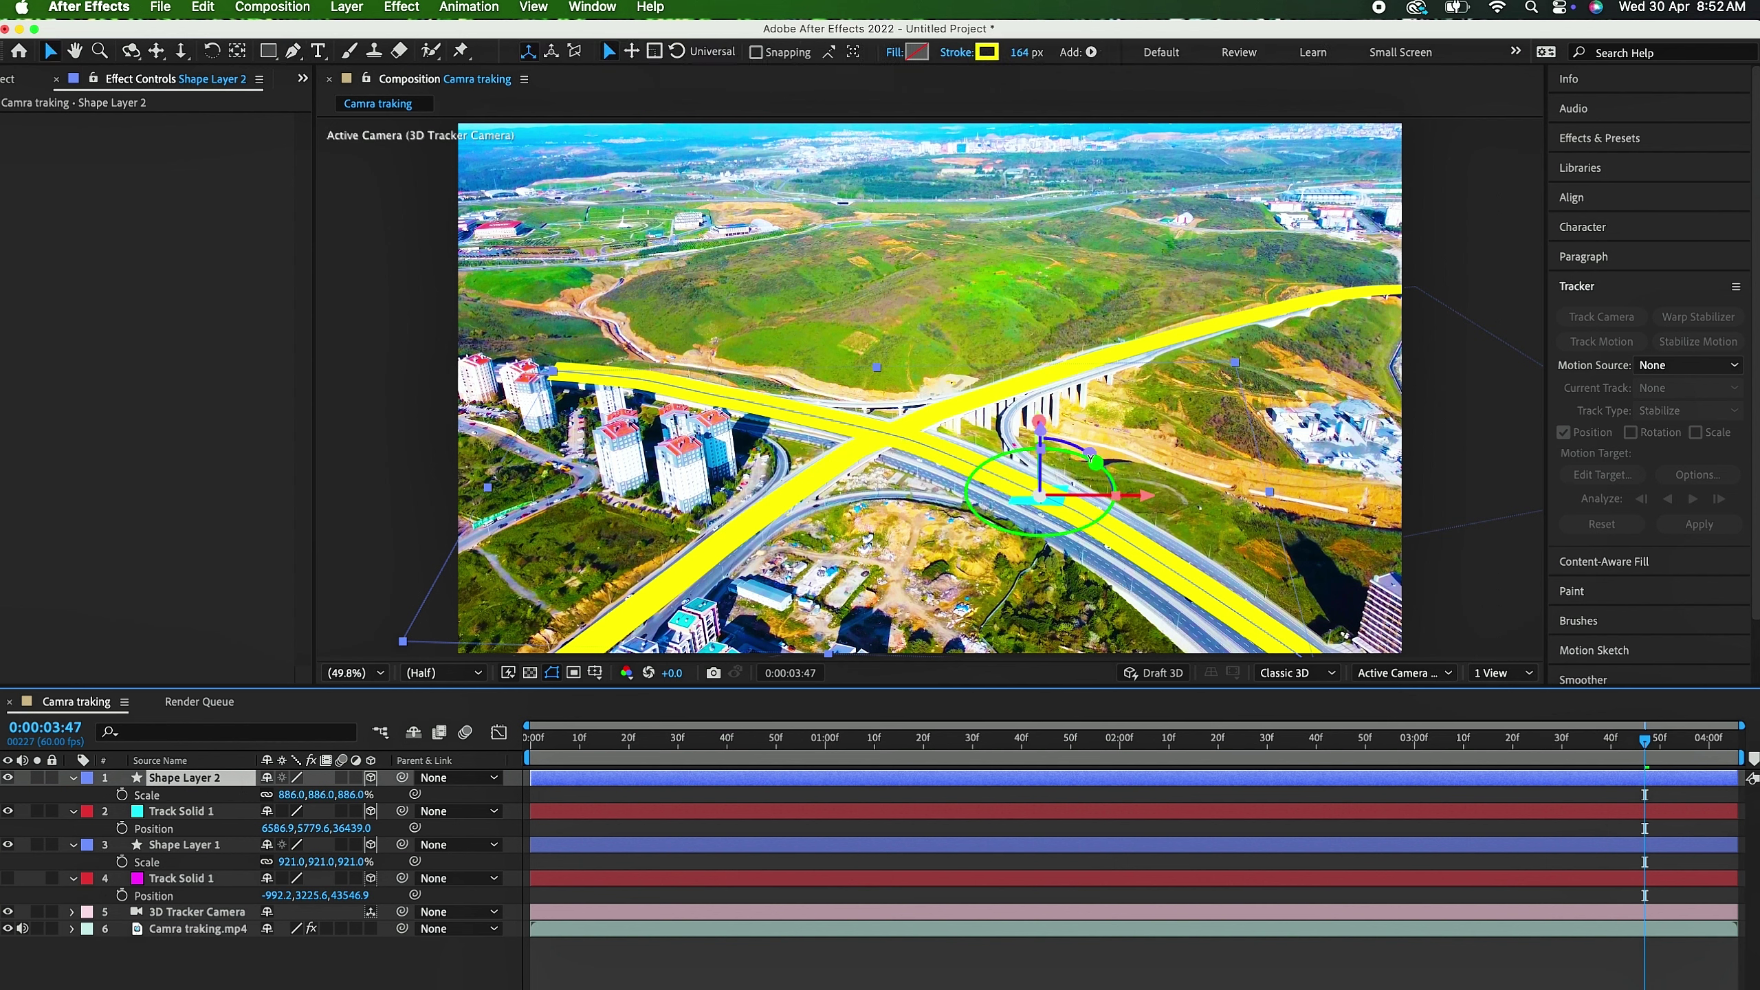
mouse_move(1094, 462)
mouse_down()
mouse_move(1049, 417)
mouse_move(1109, 456)
mouse_move(1092, 451)
mouse_up()
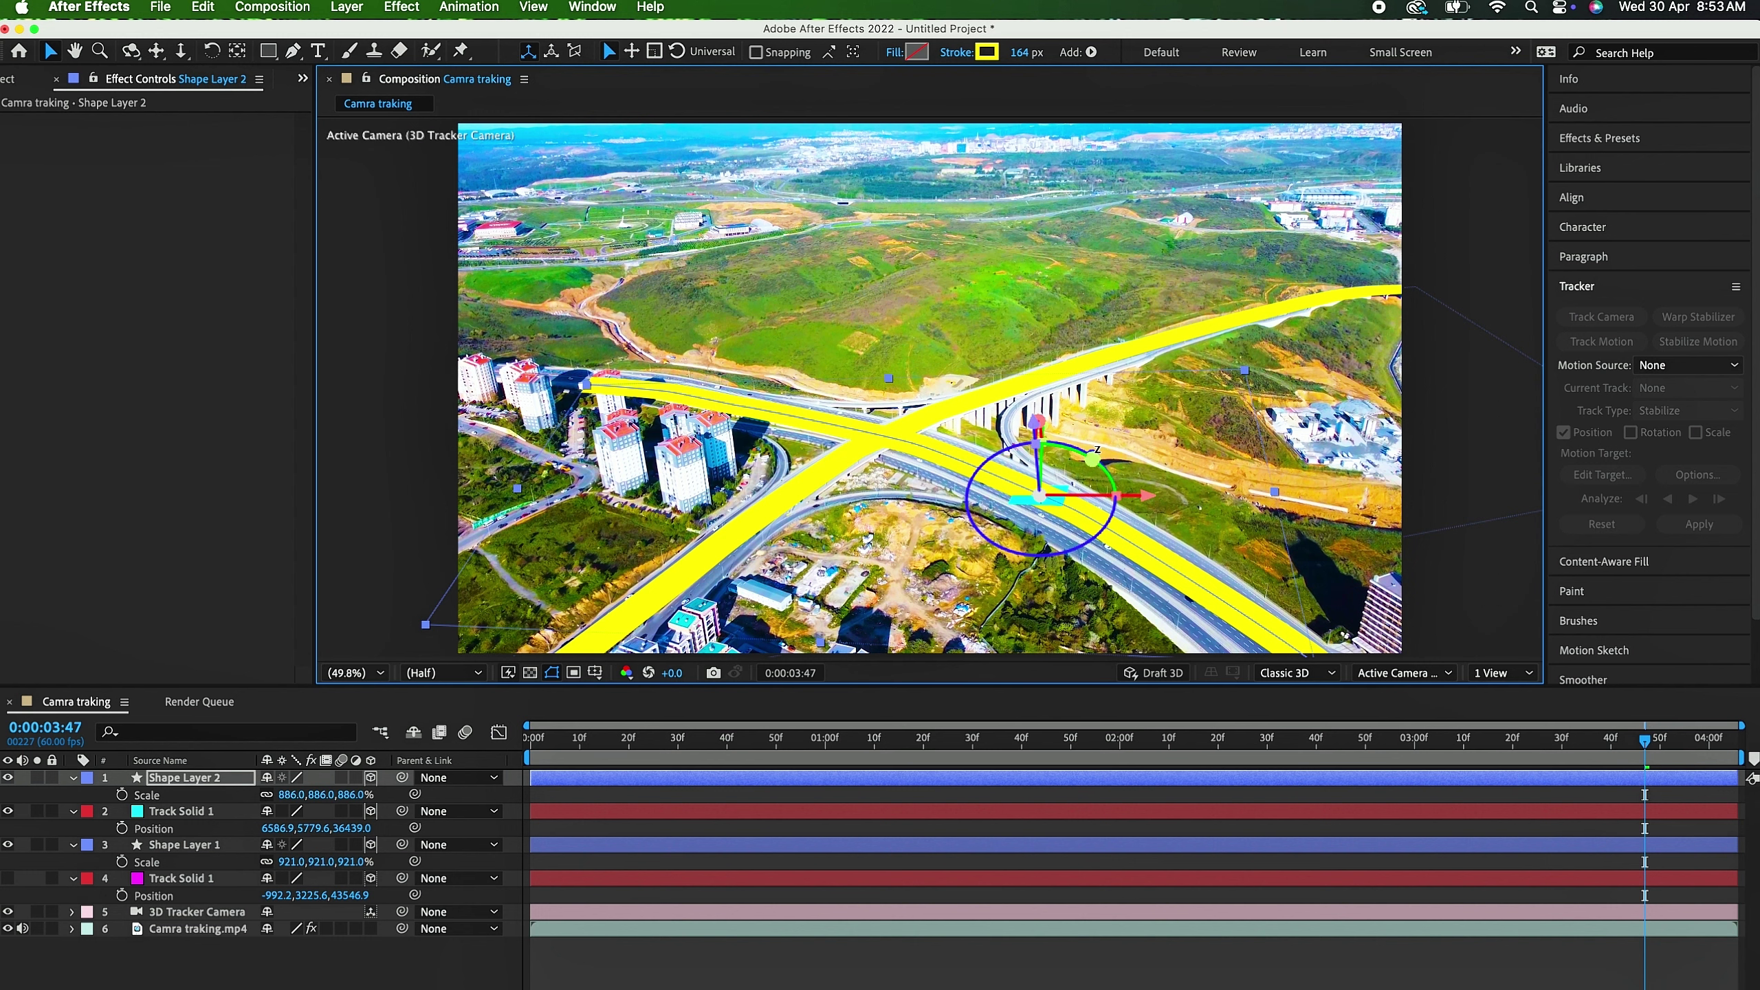
drag(1092, 455, 1093, 463)
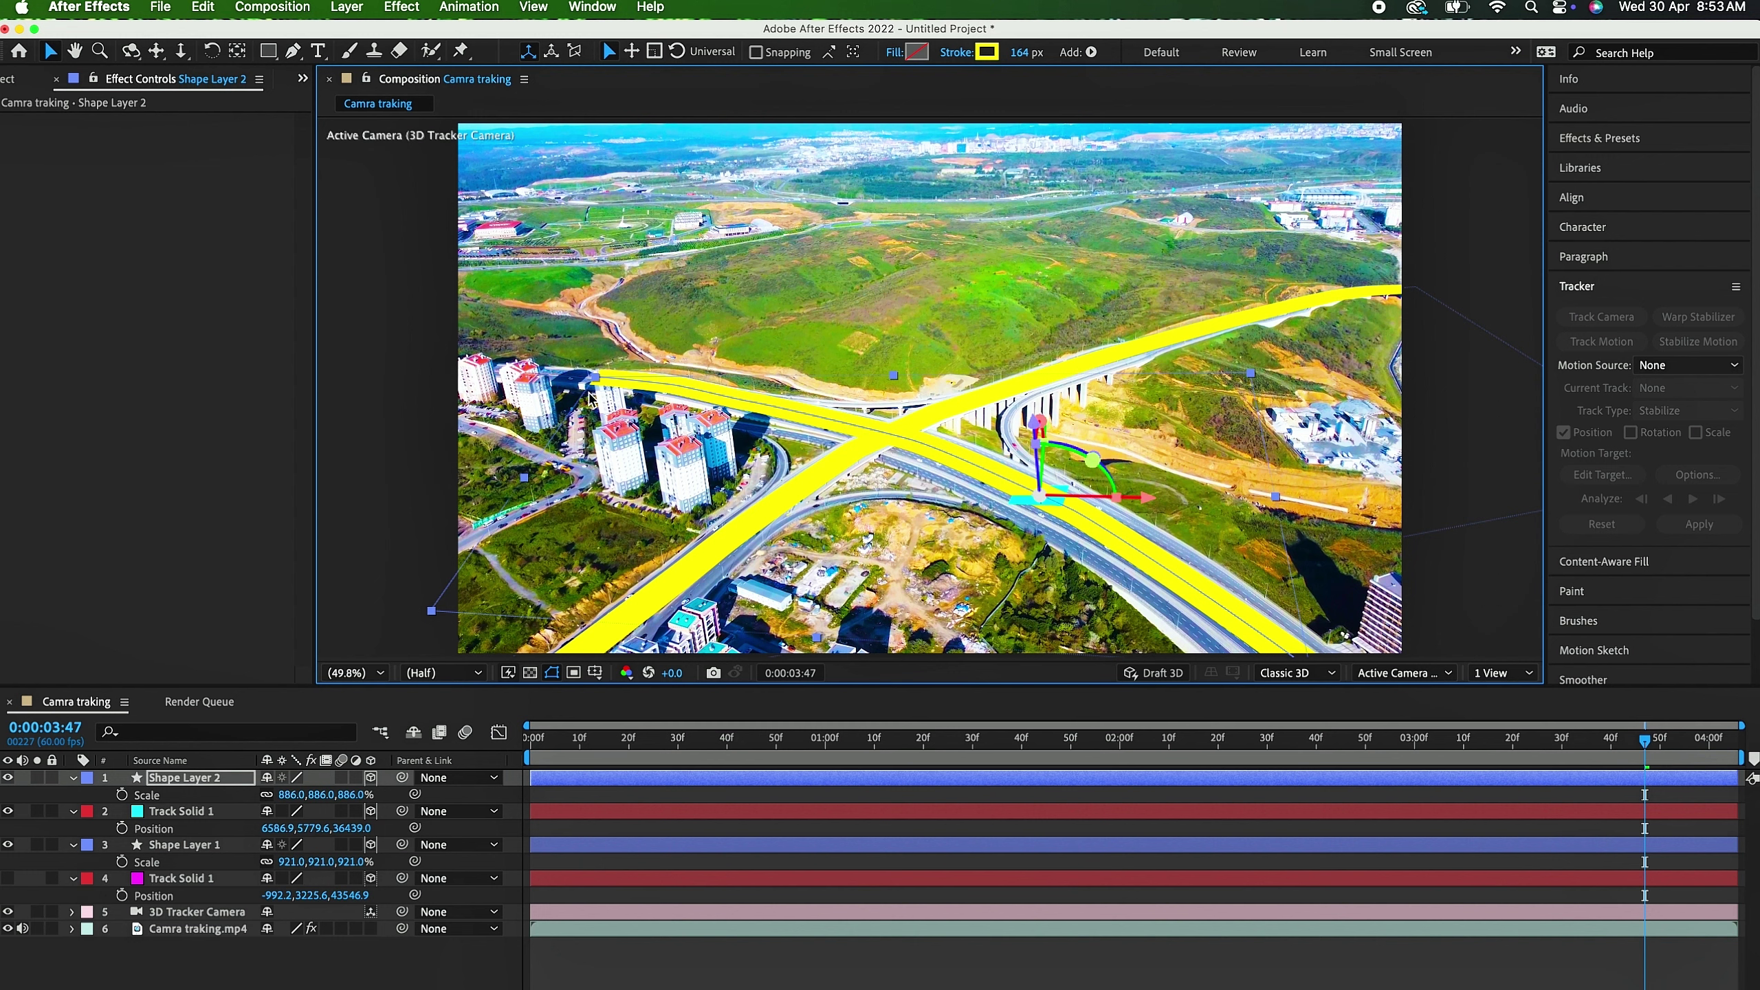
key(g)
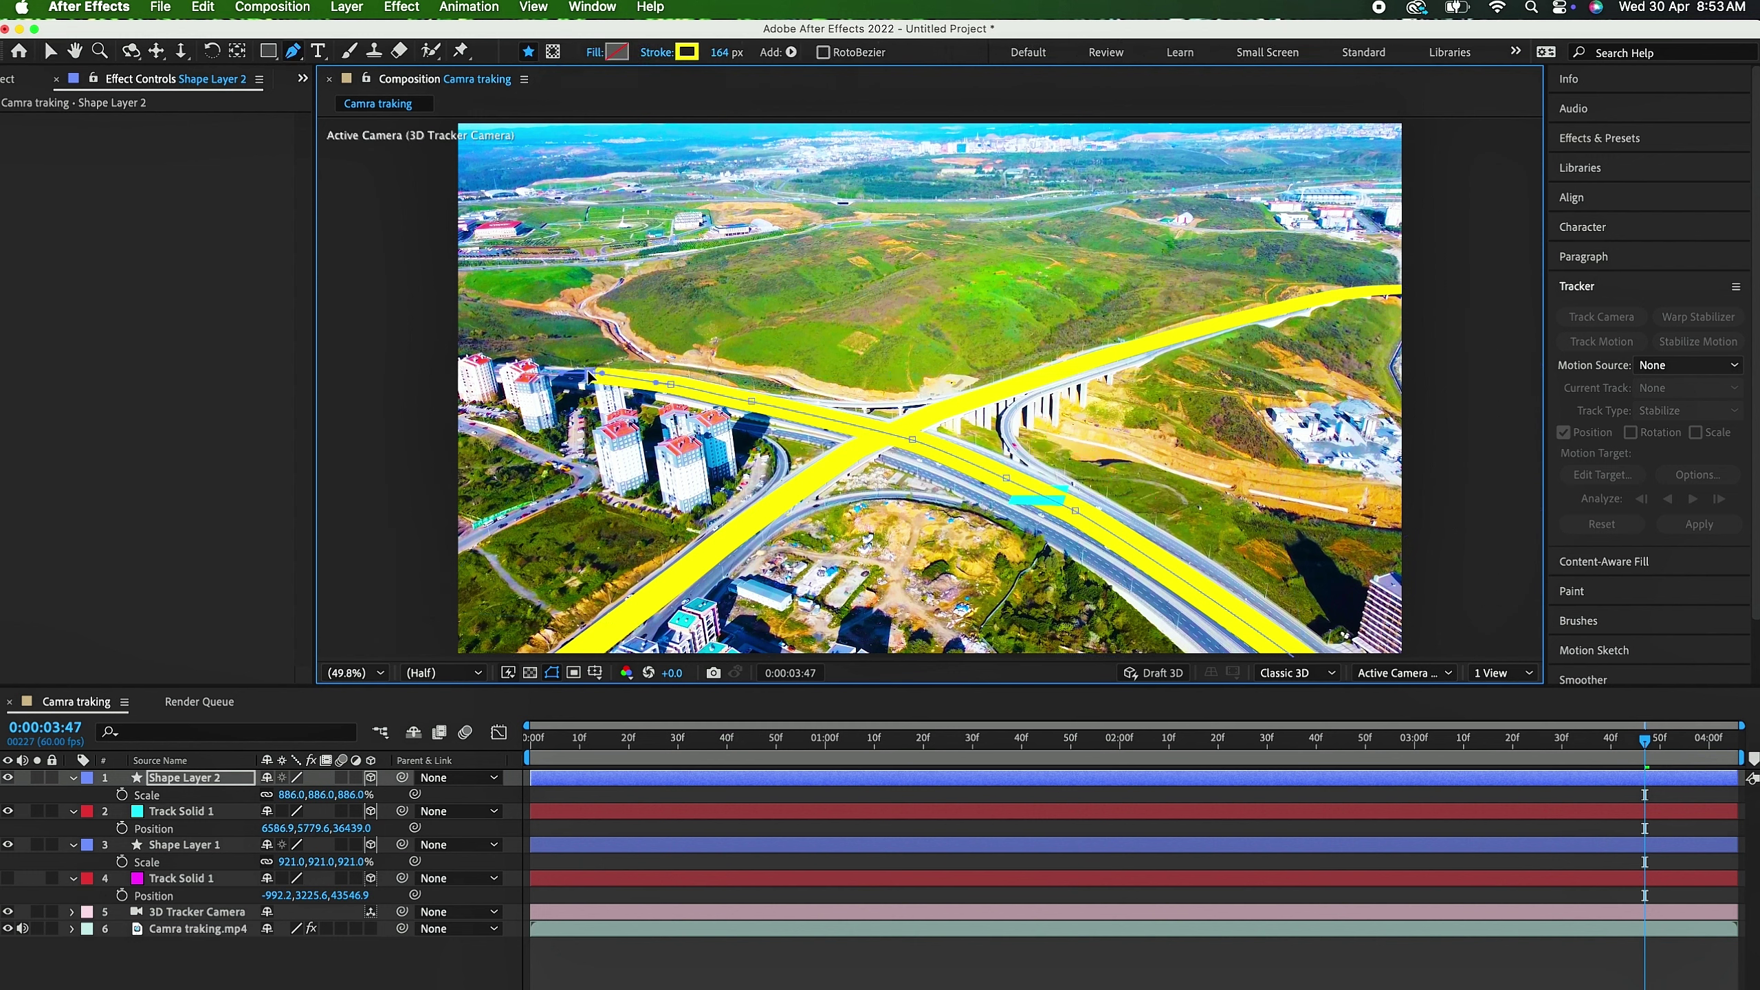
drag(589, 374, 541, 370)
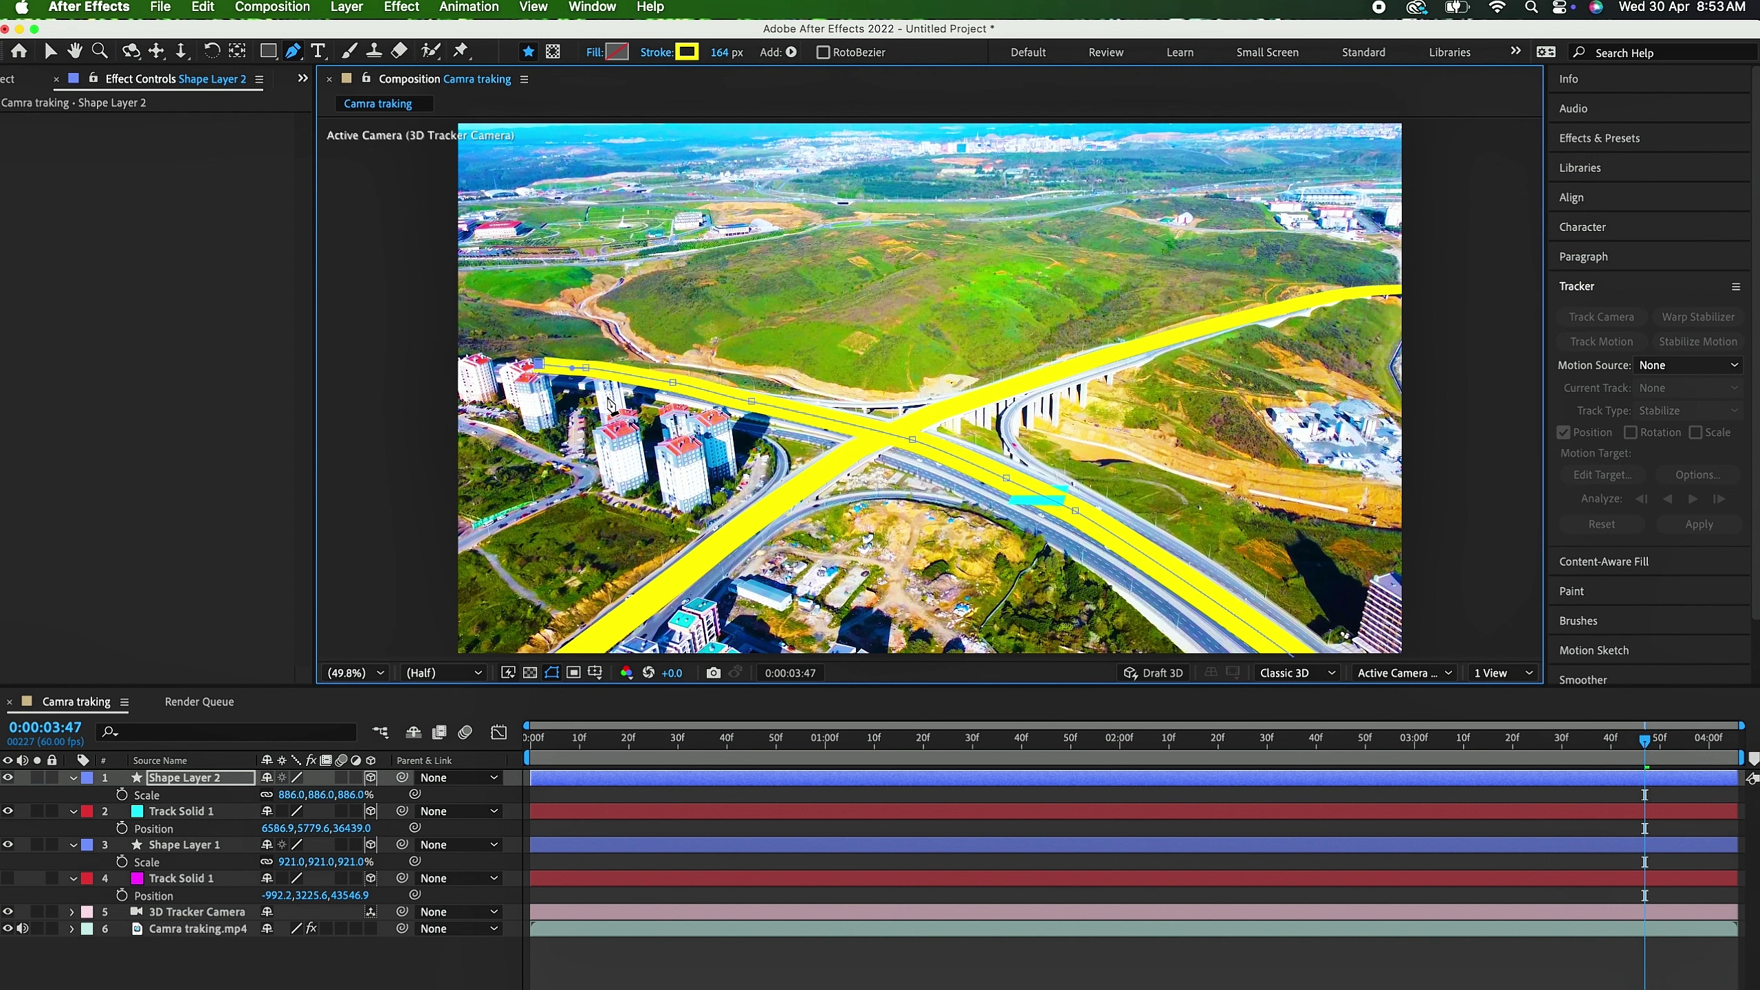
Step: Widen Shape Layer 2's stroke to 276 px and nudge the path point between the apartment buildings and the overpass
mouse_move(724, 53)
mouse_down()
mouse_move(860, 49)
mouse_move(829, 50)
mouse_up()
click(752, 401)
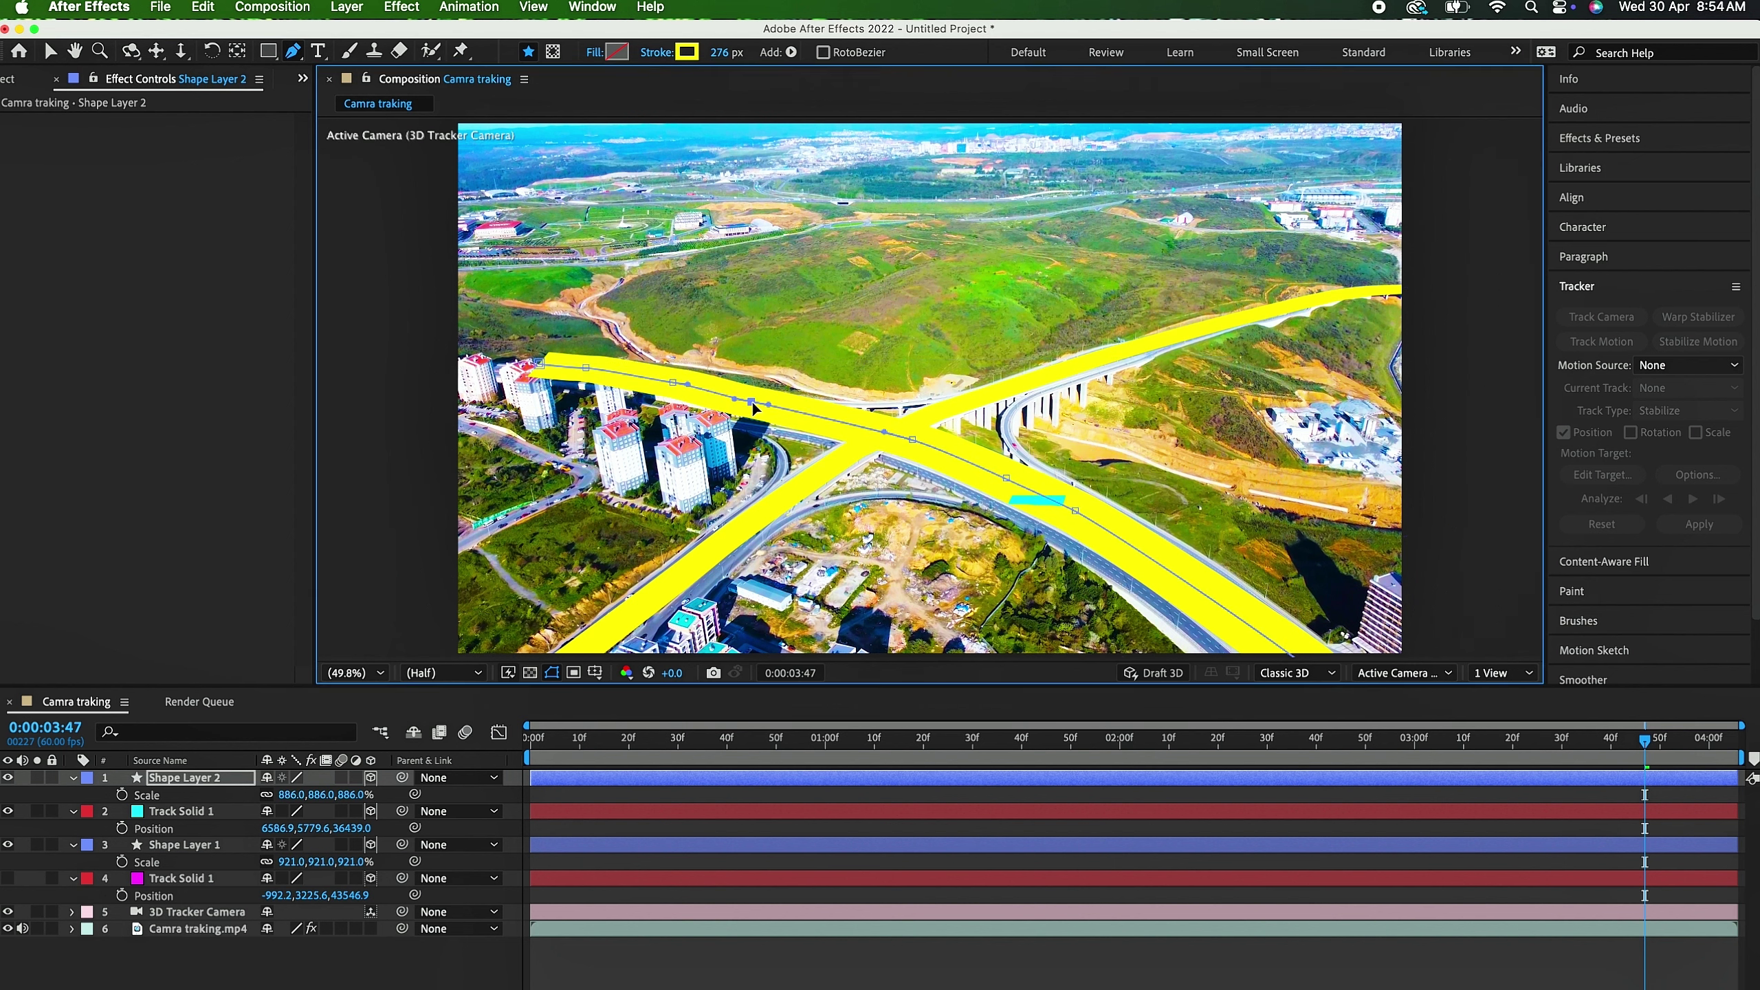
drag(754, 403, 758, 403)
Step: Hide the cyan track solid and preview how both road lines follow the footage
click(8, 813)
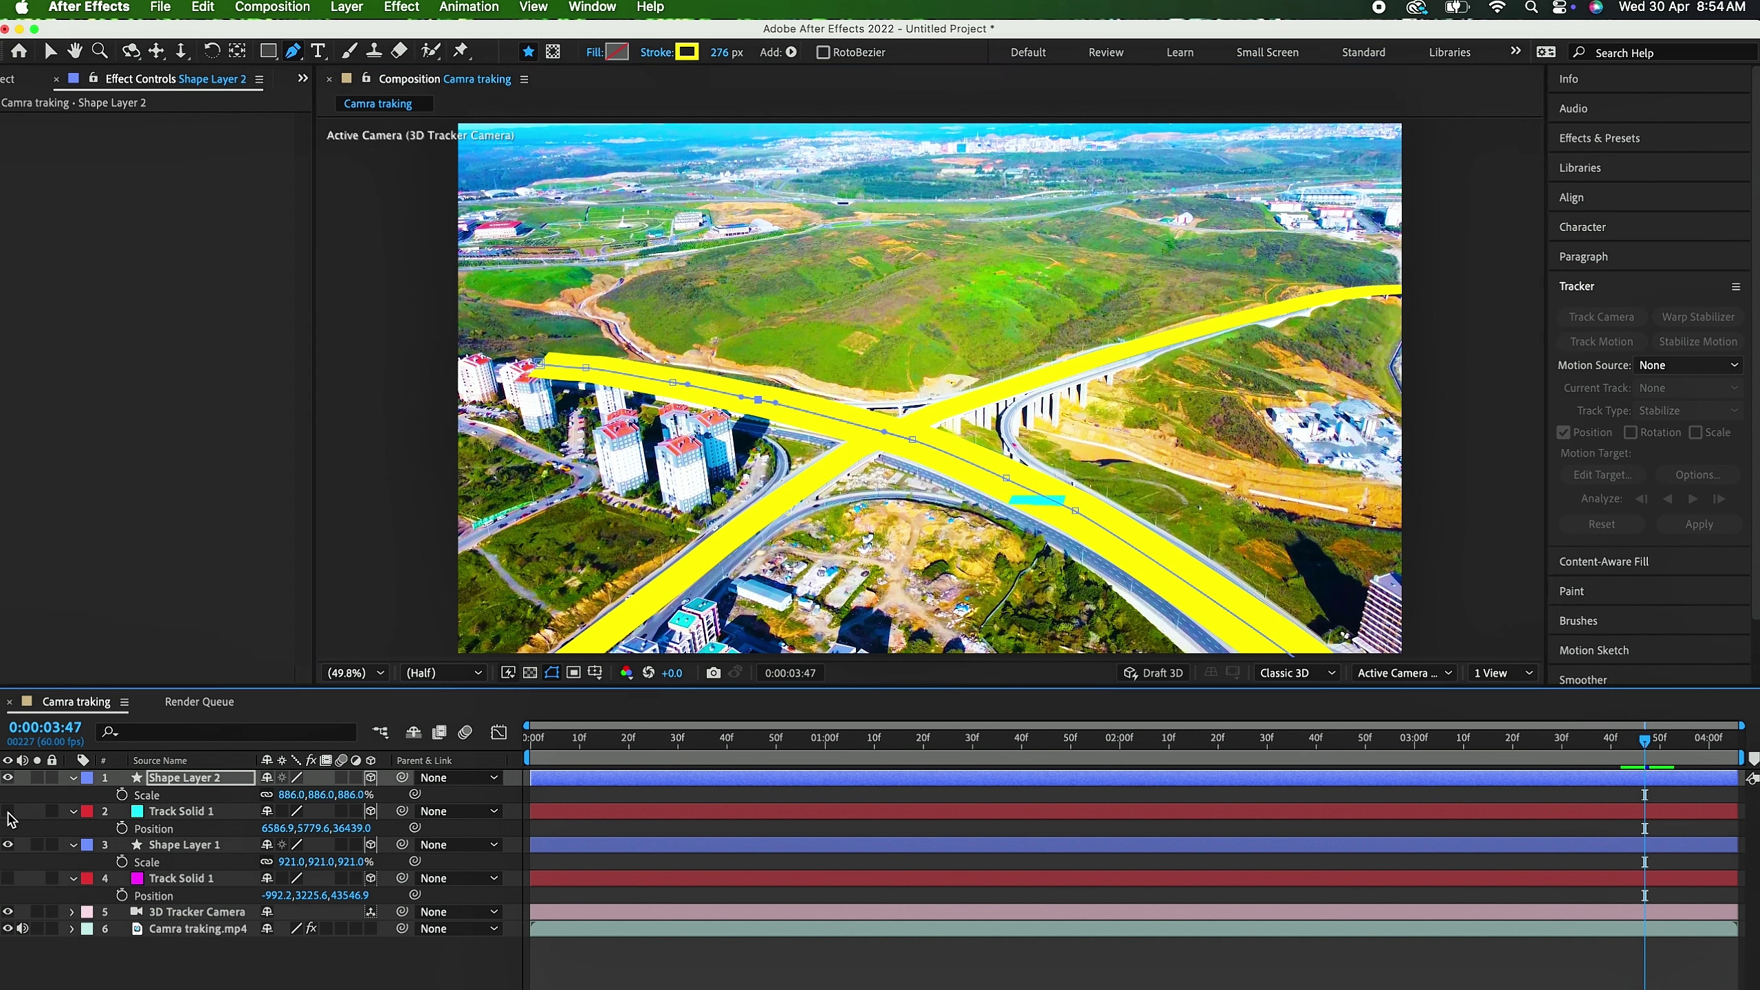
key(space)
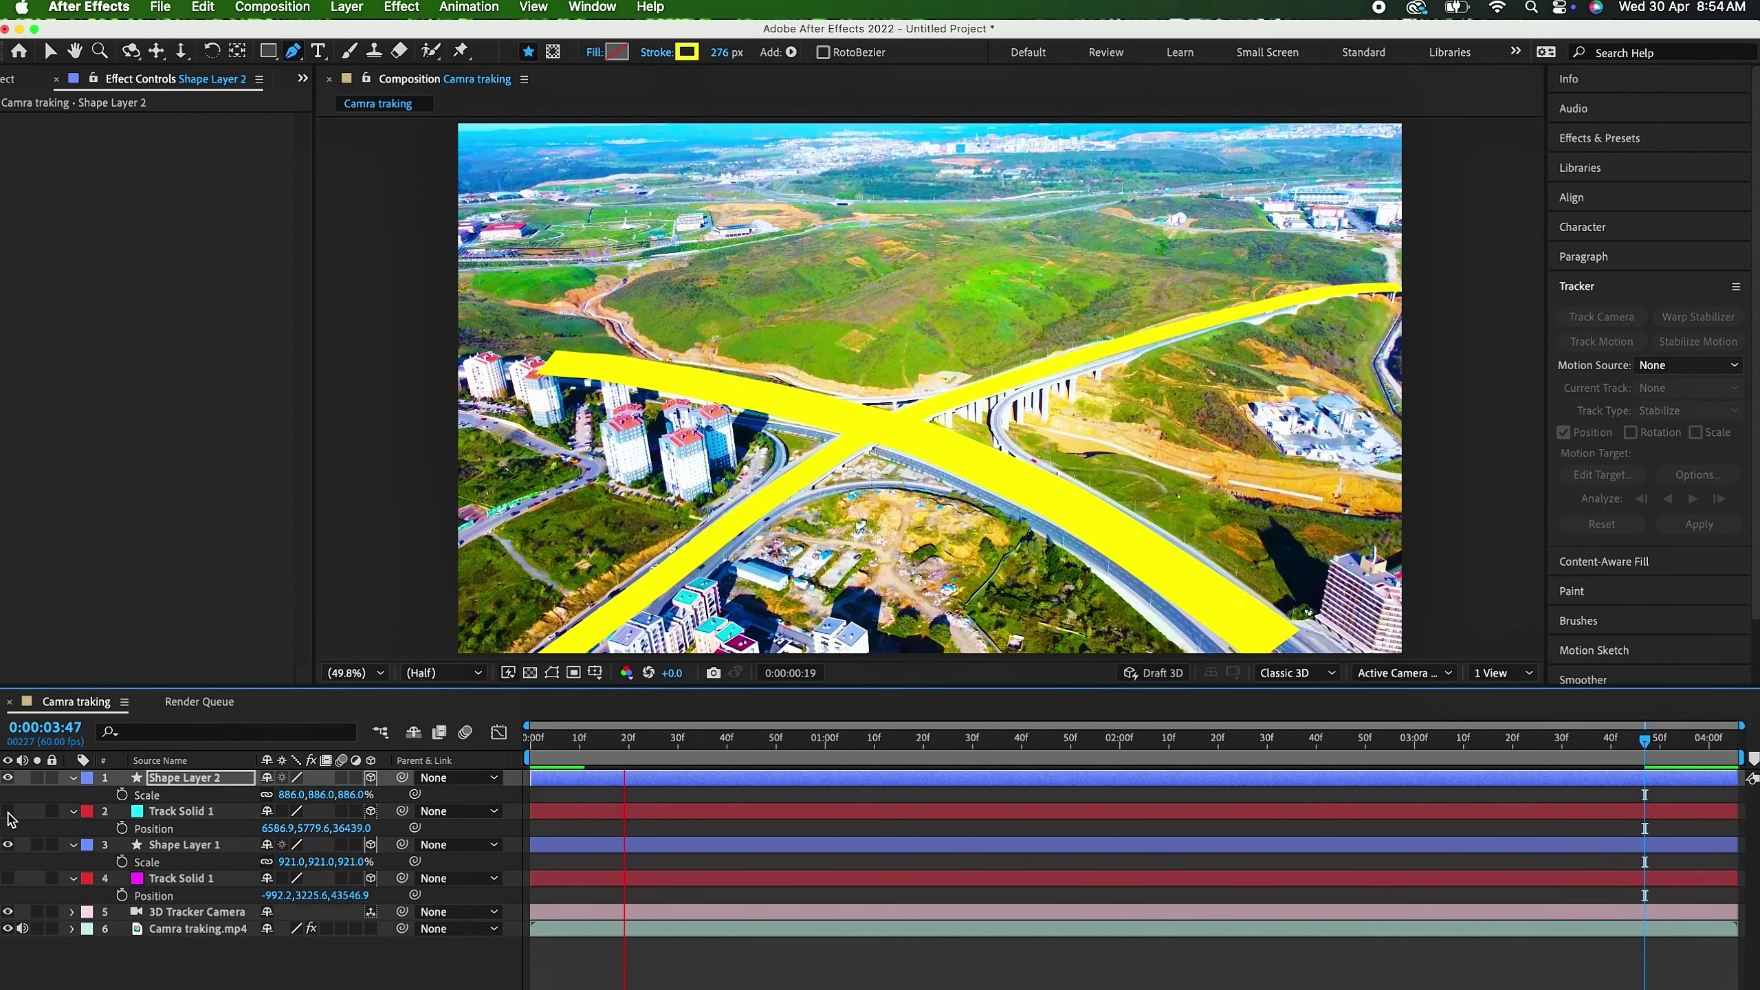
click(1279, 658)
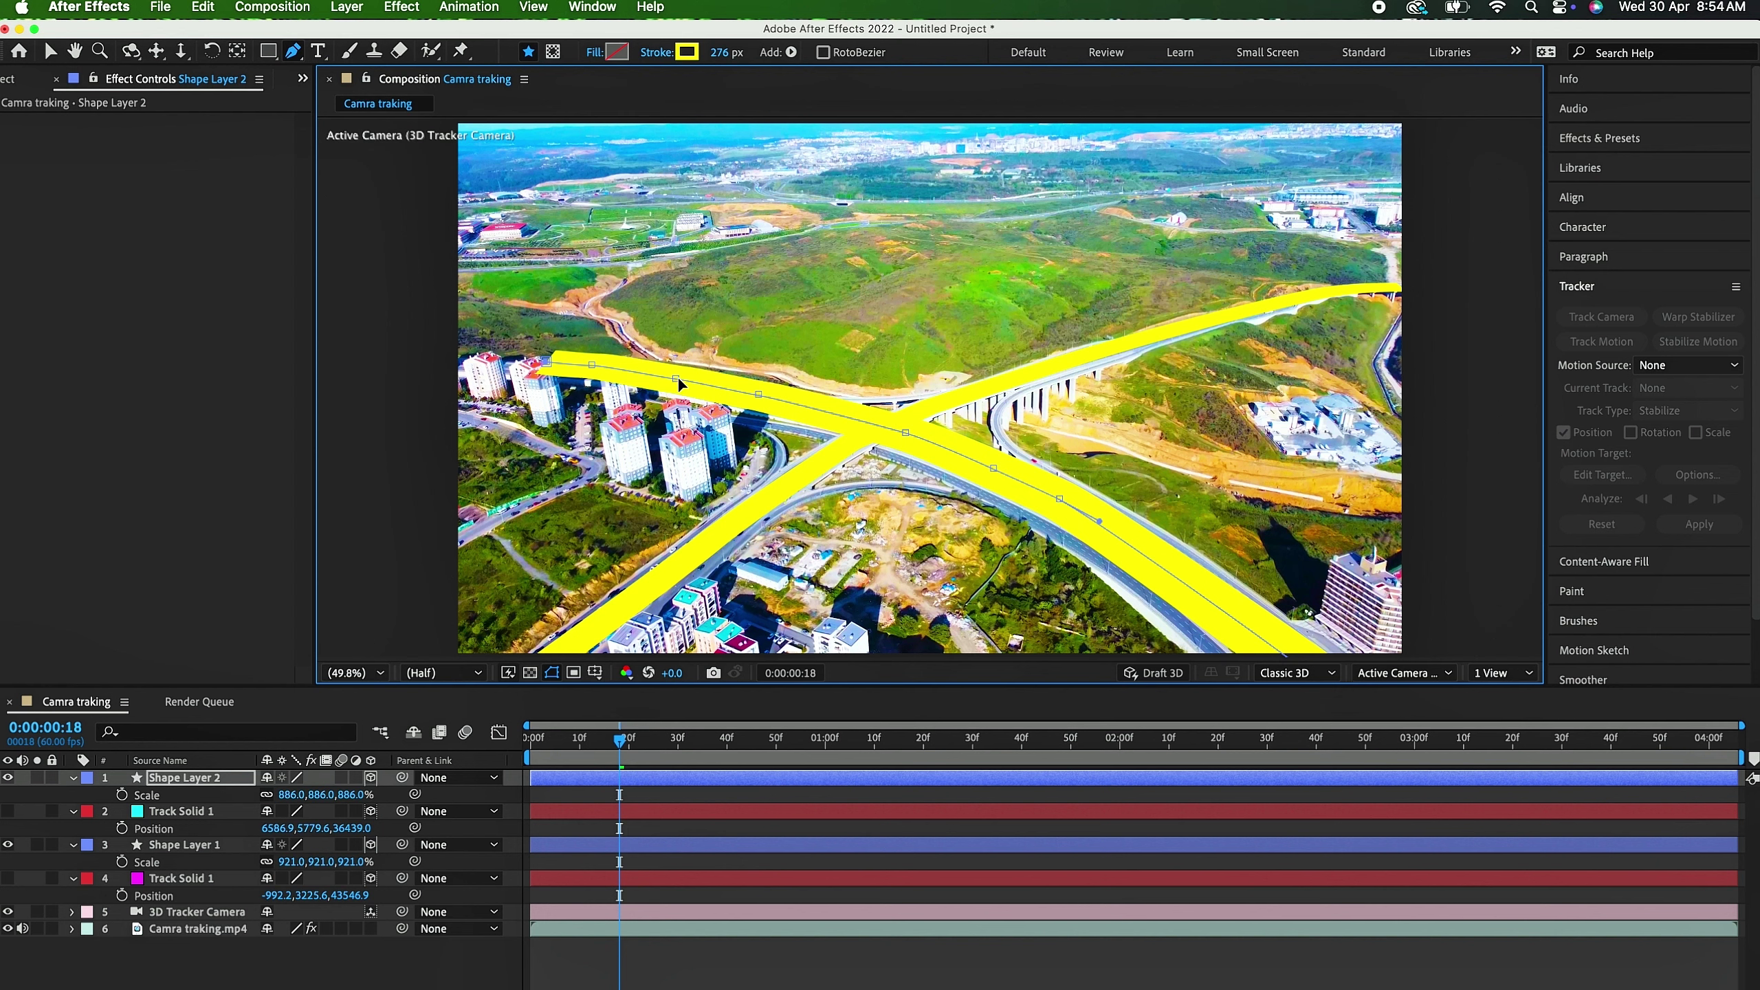
drag(677, 379, 694, 349)
key(z)
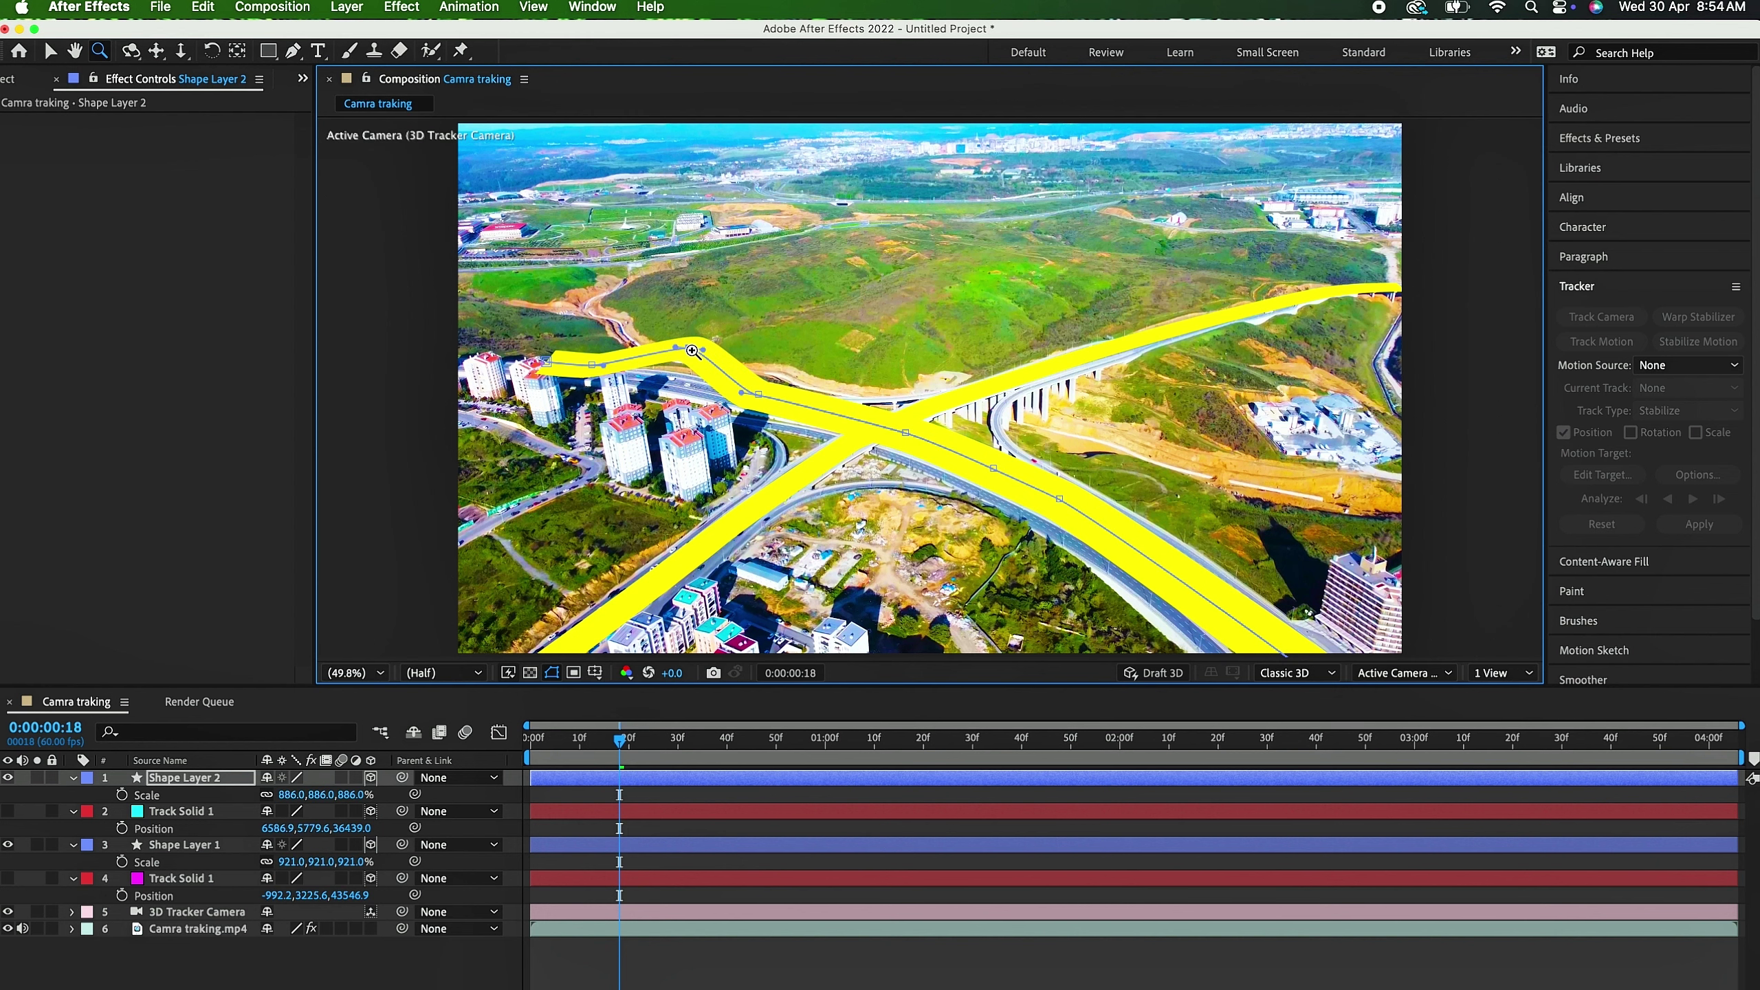
key(super+z)
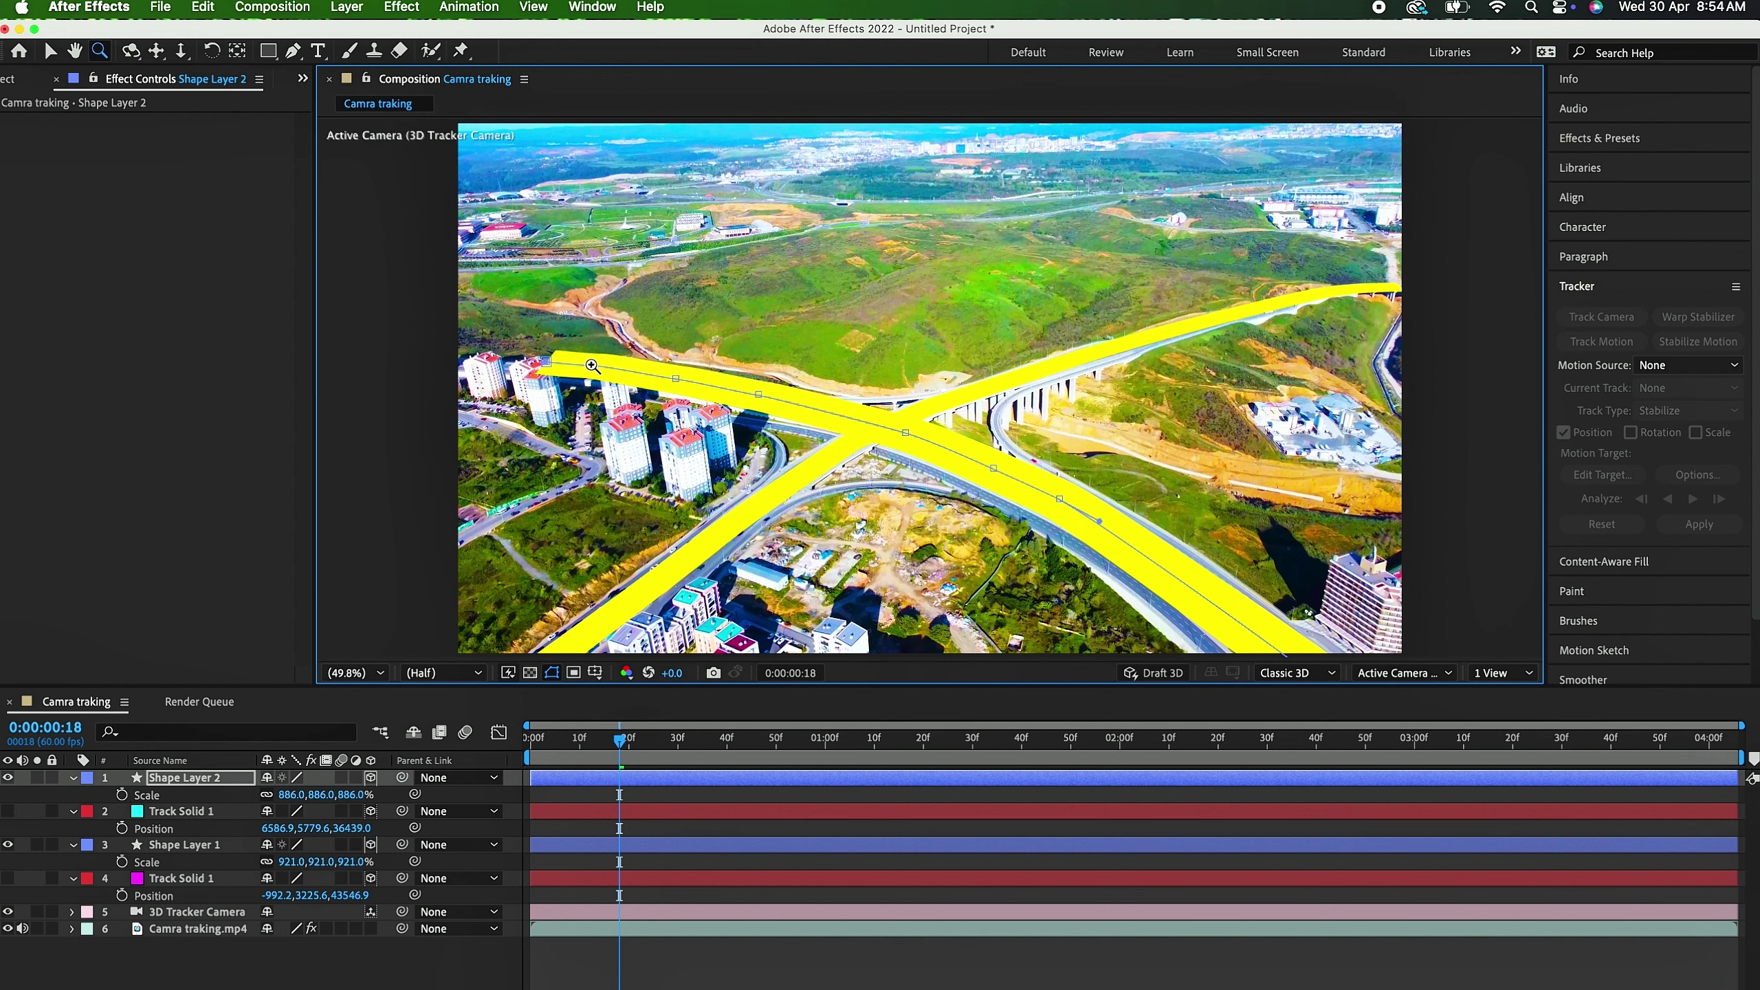
Step: Shift the path point beside the apartment buildings slightly along the highway, and collapse the expanded layer properties
key(v)
mouse_move(594, 366)
mouse_down()
mouse_move(616, 350)
mouse_move(607, 368)
mouse_up()
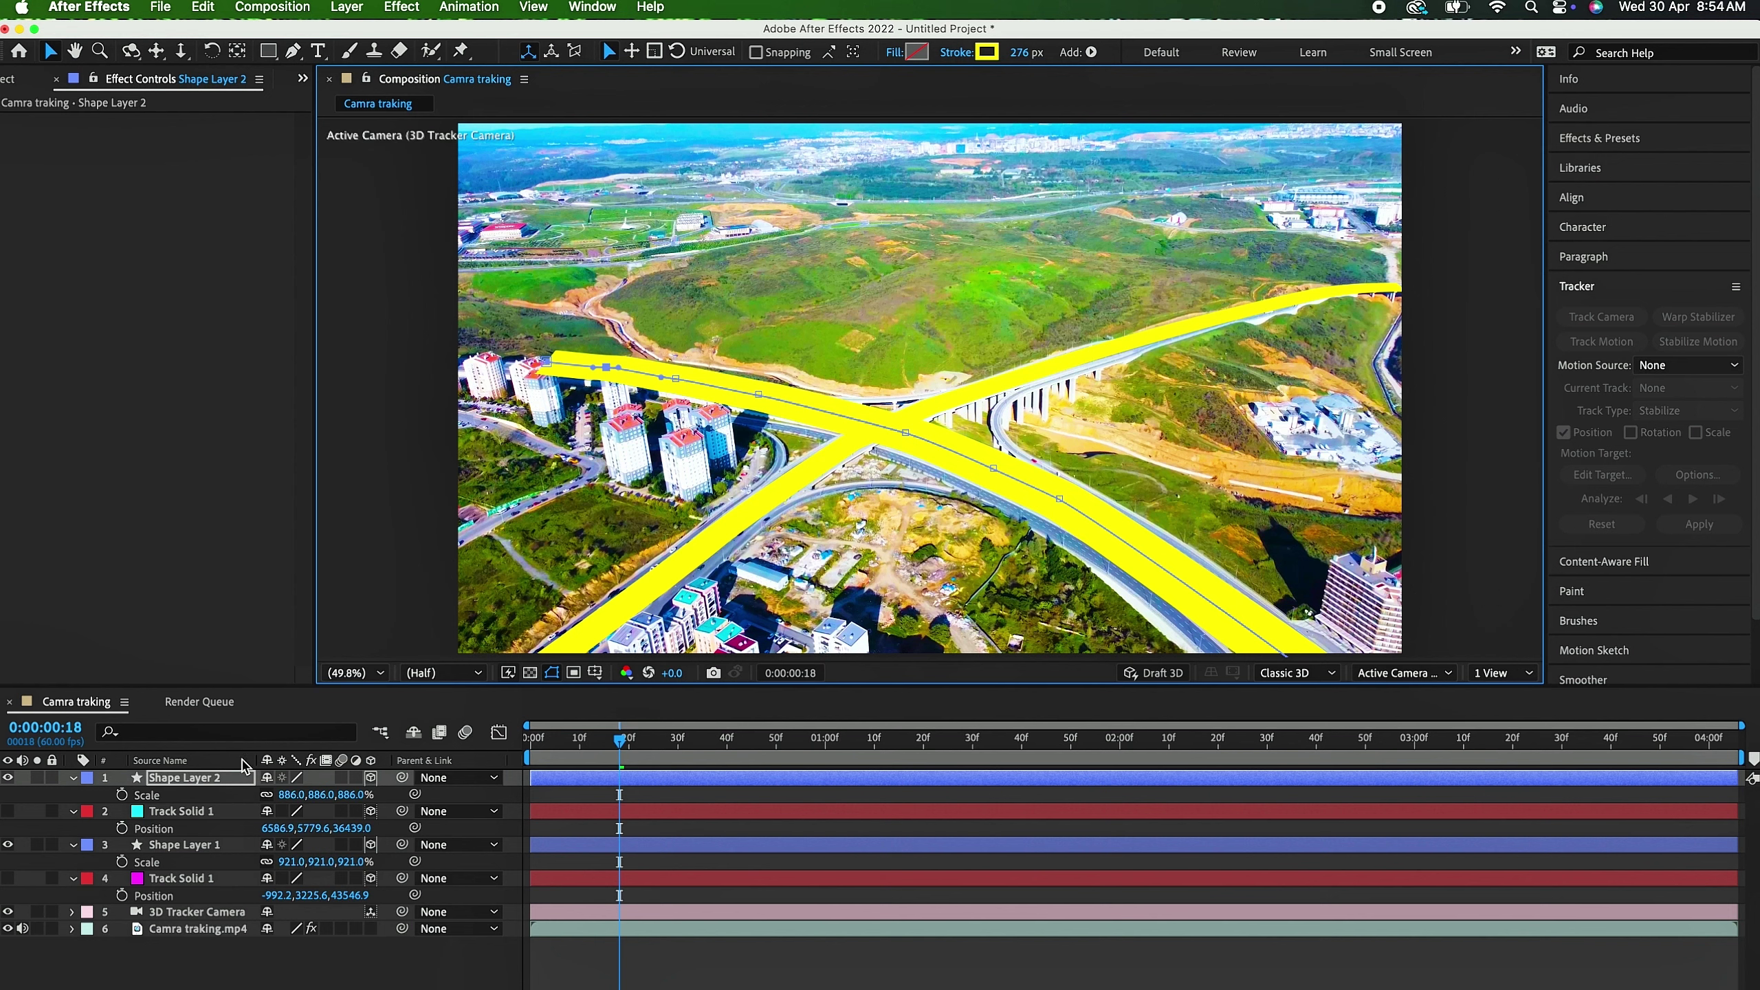
click(73, 778)
click(73, 795)
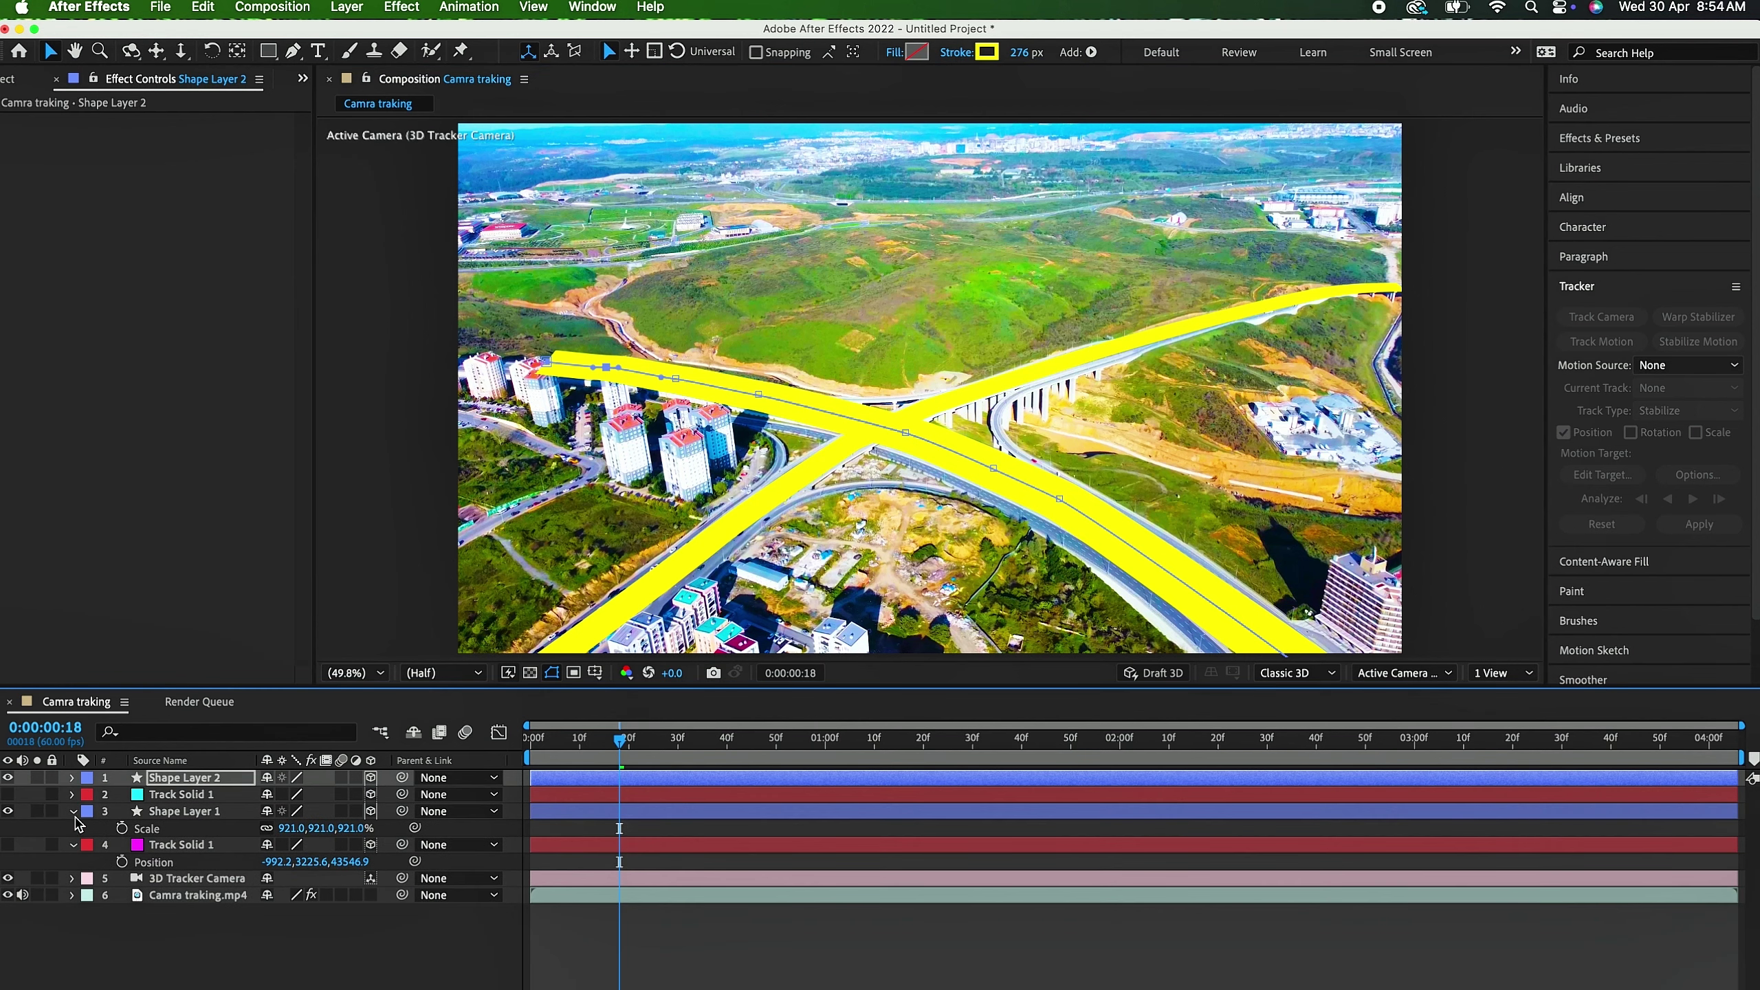
click(73, 811)
click(73, 828)
click(156, 779)
click(72, 779)
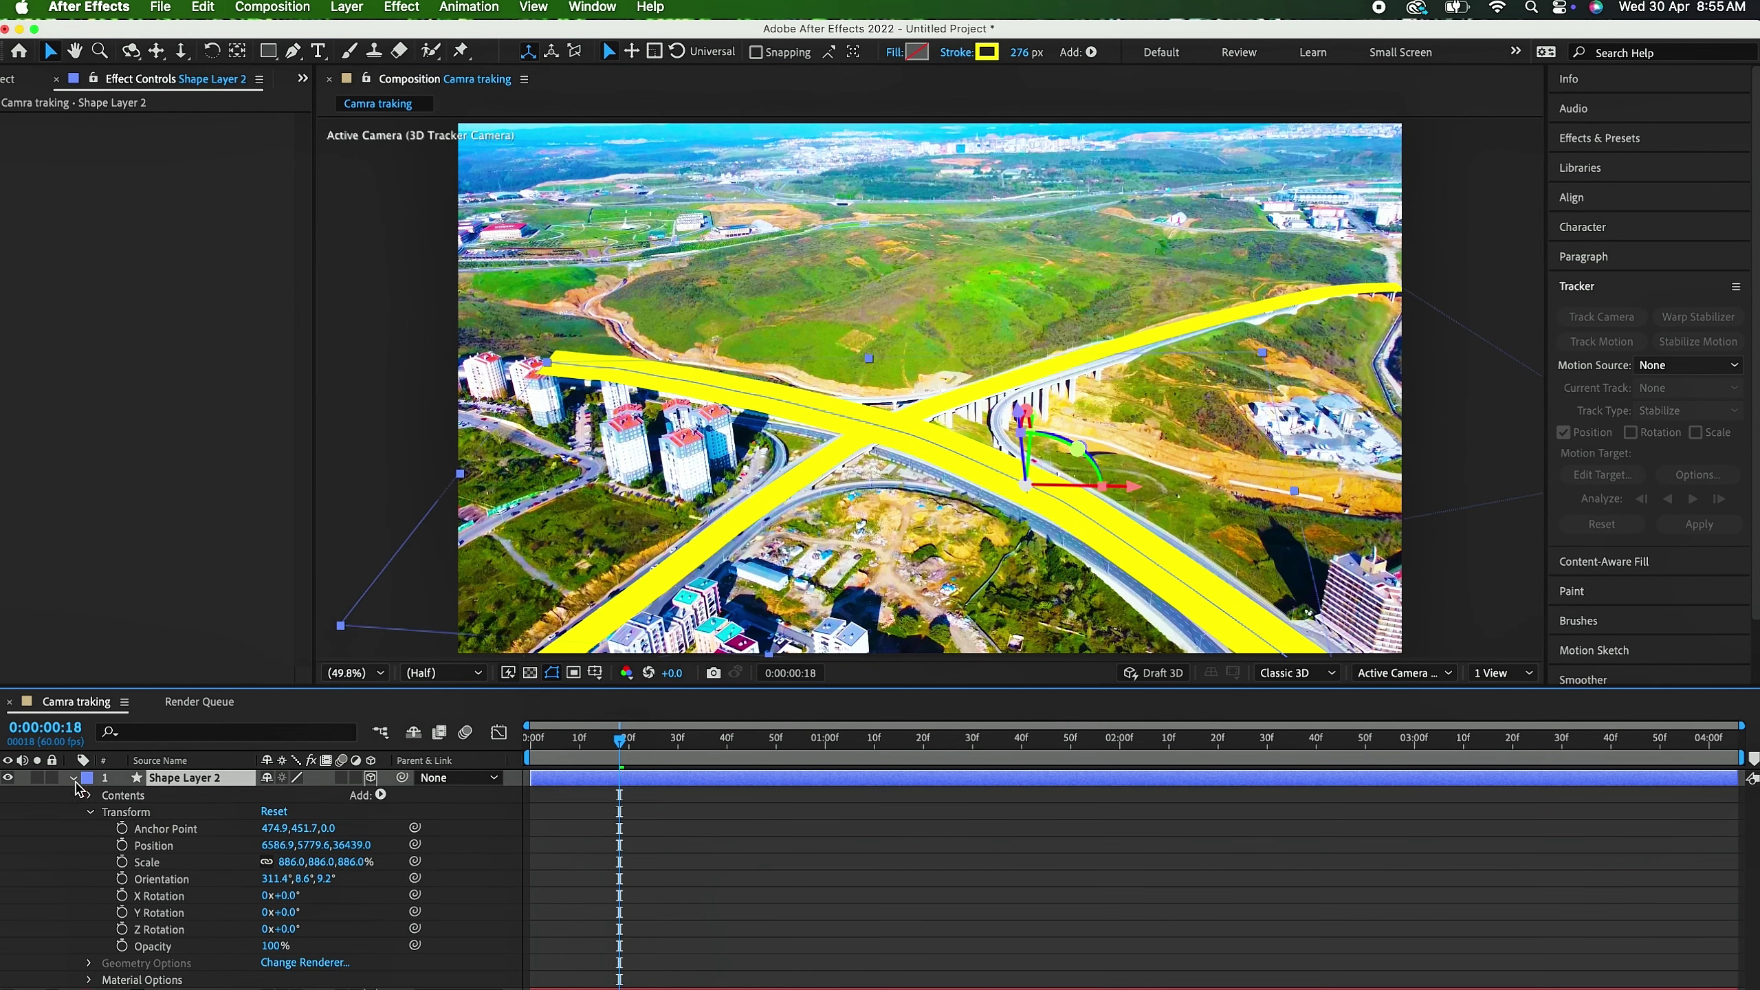
click(380, 797)
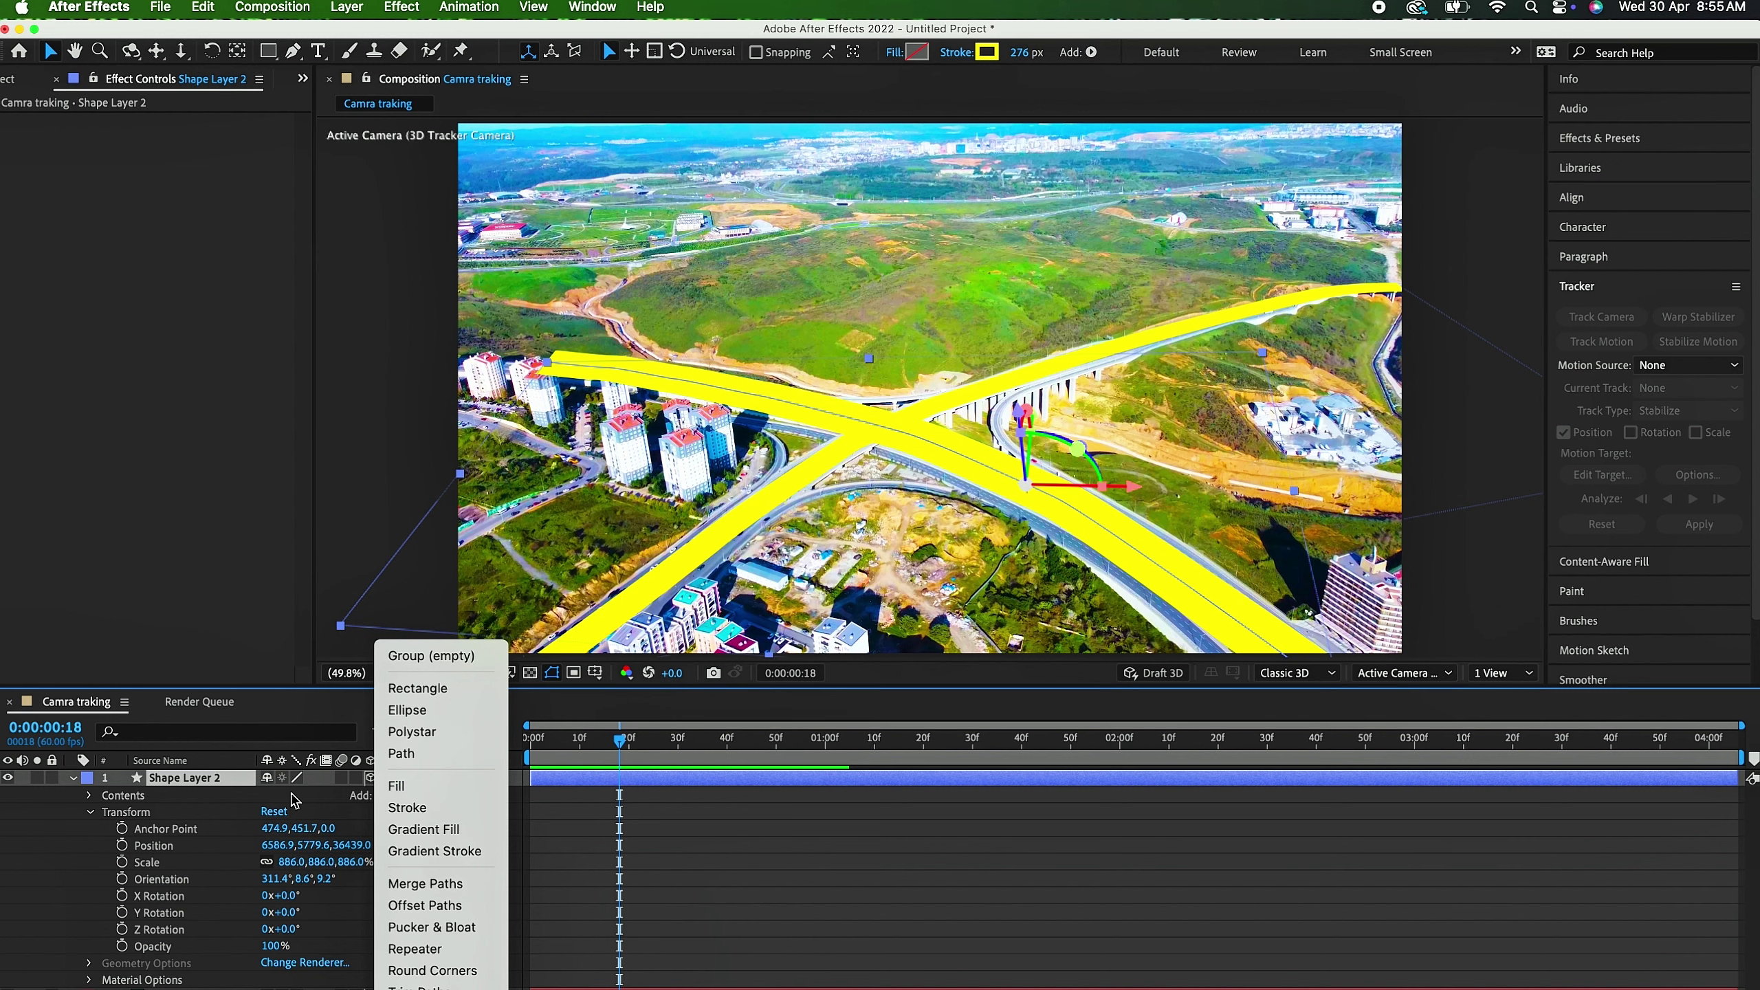
key(Escape)
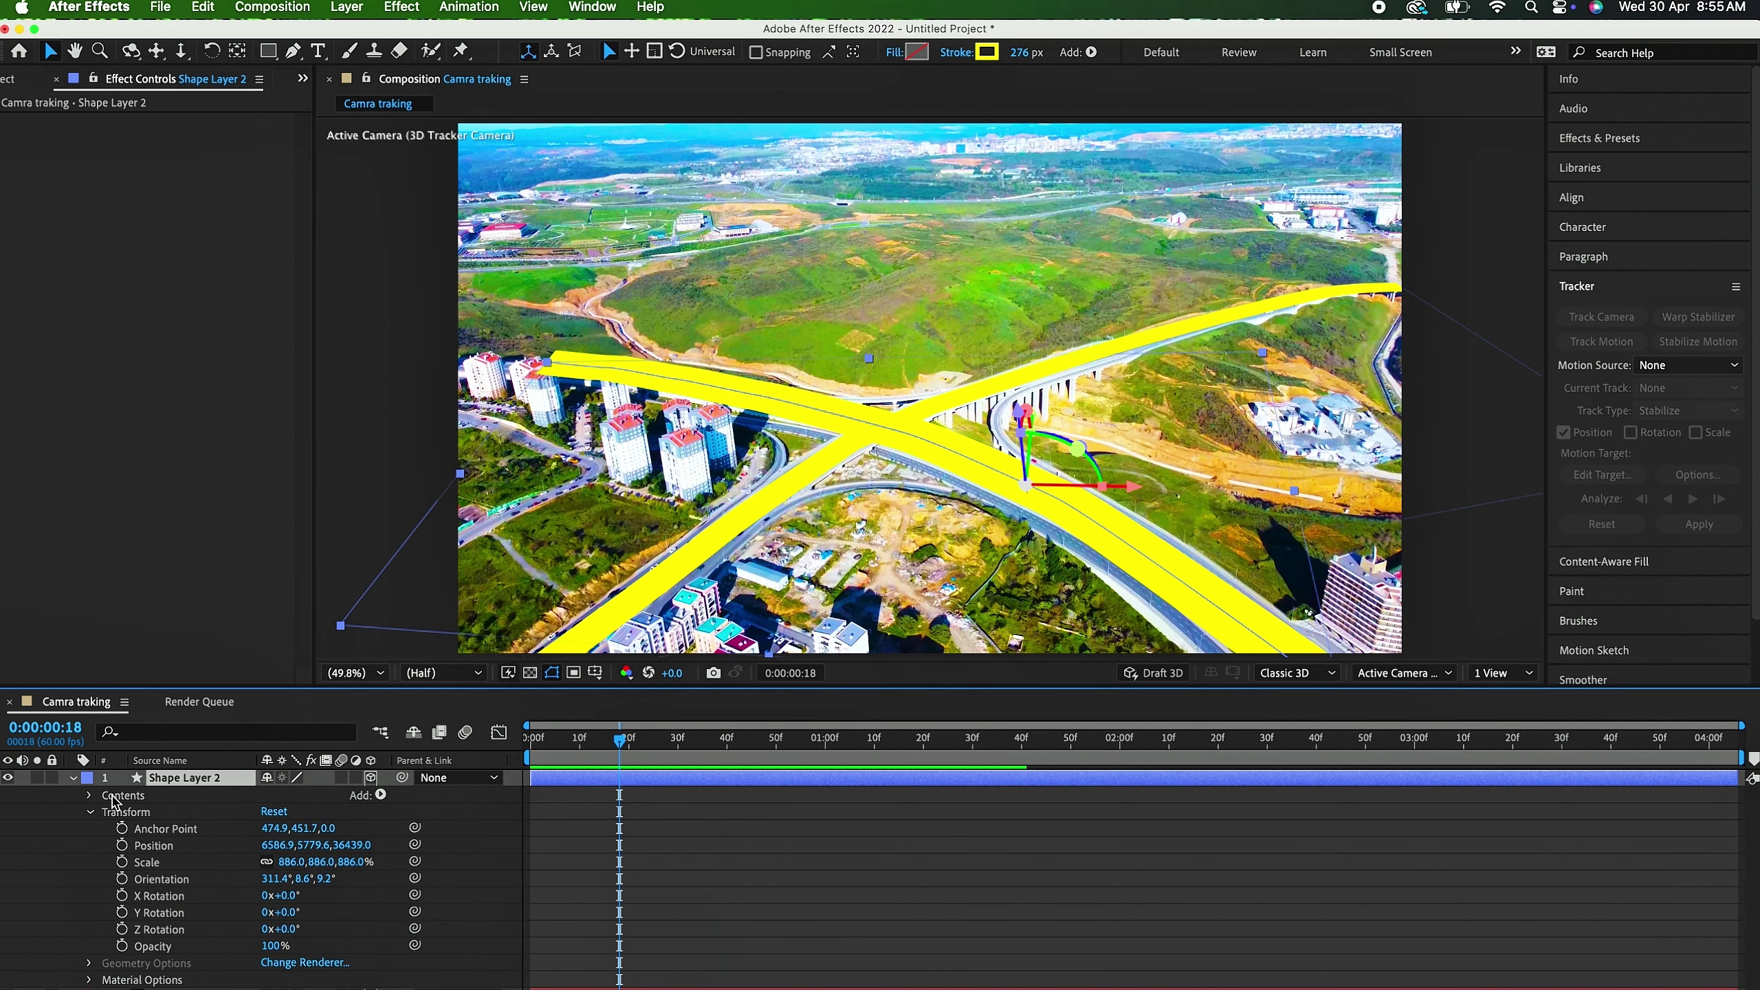
click(92, 818)
click(90, 814)
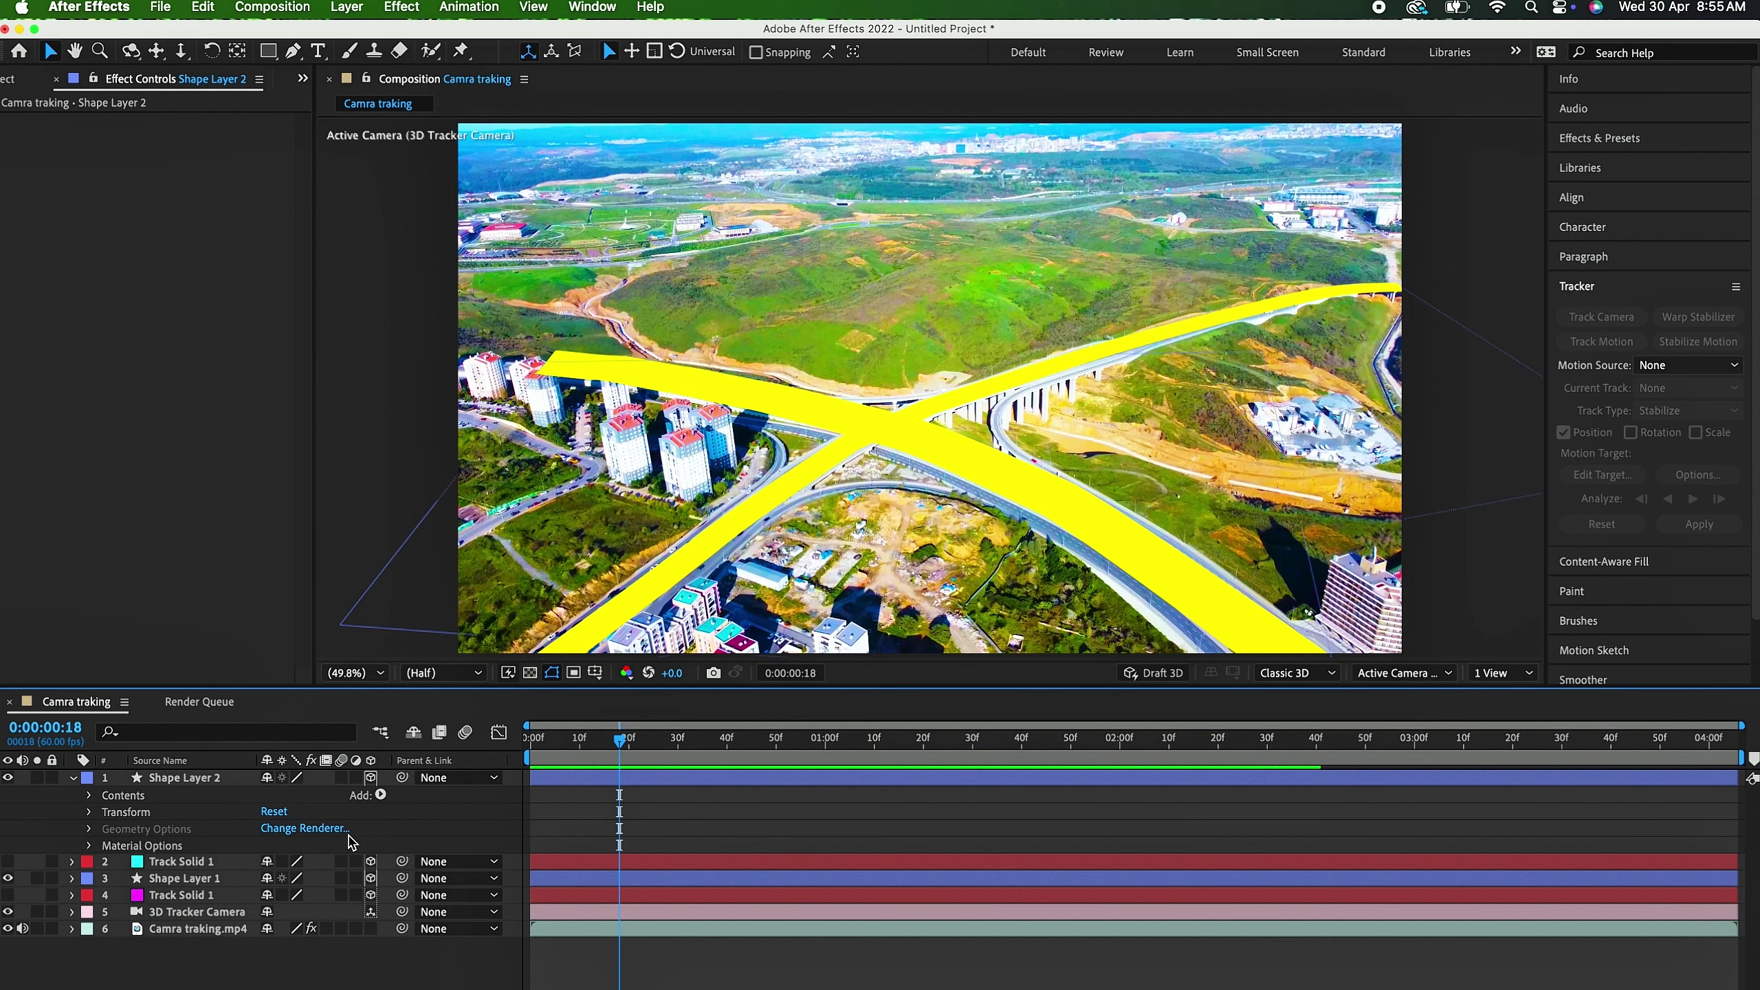
Step: Change Shape Layer 2's stroke colour to magenta and collapse the layer's properties
click(575, 777)
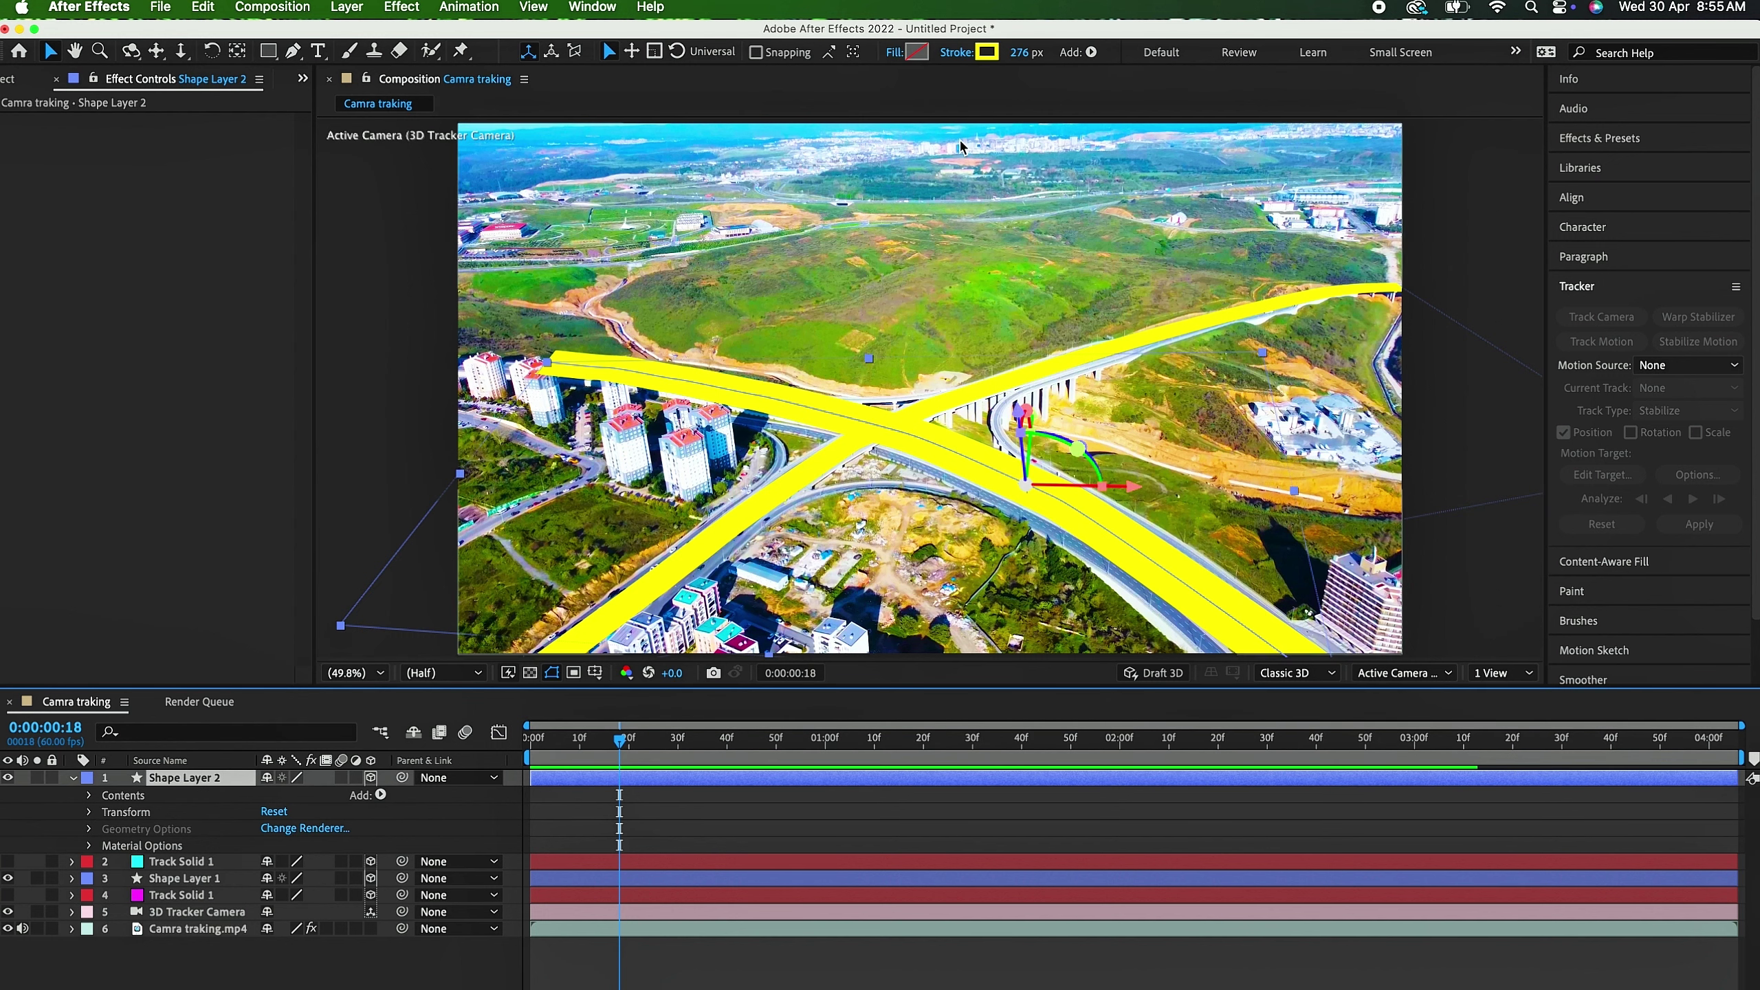
click(988, 53)
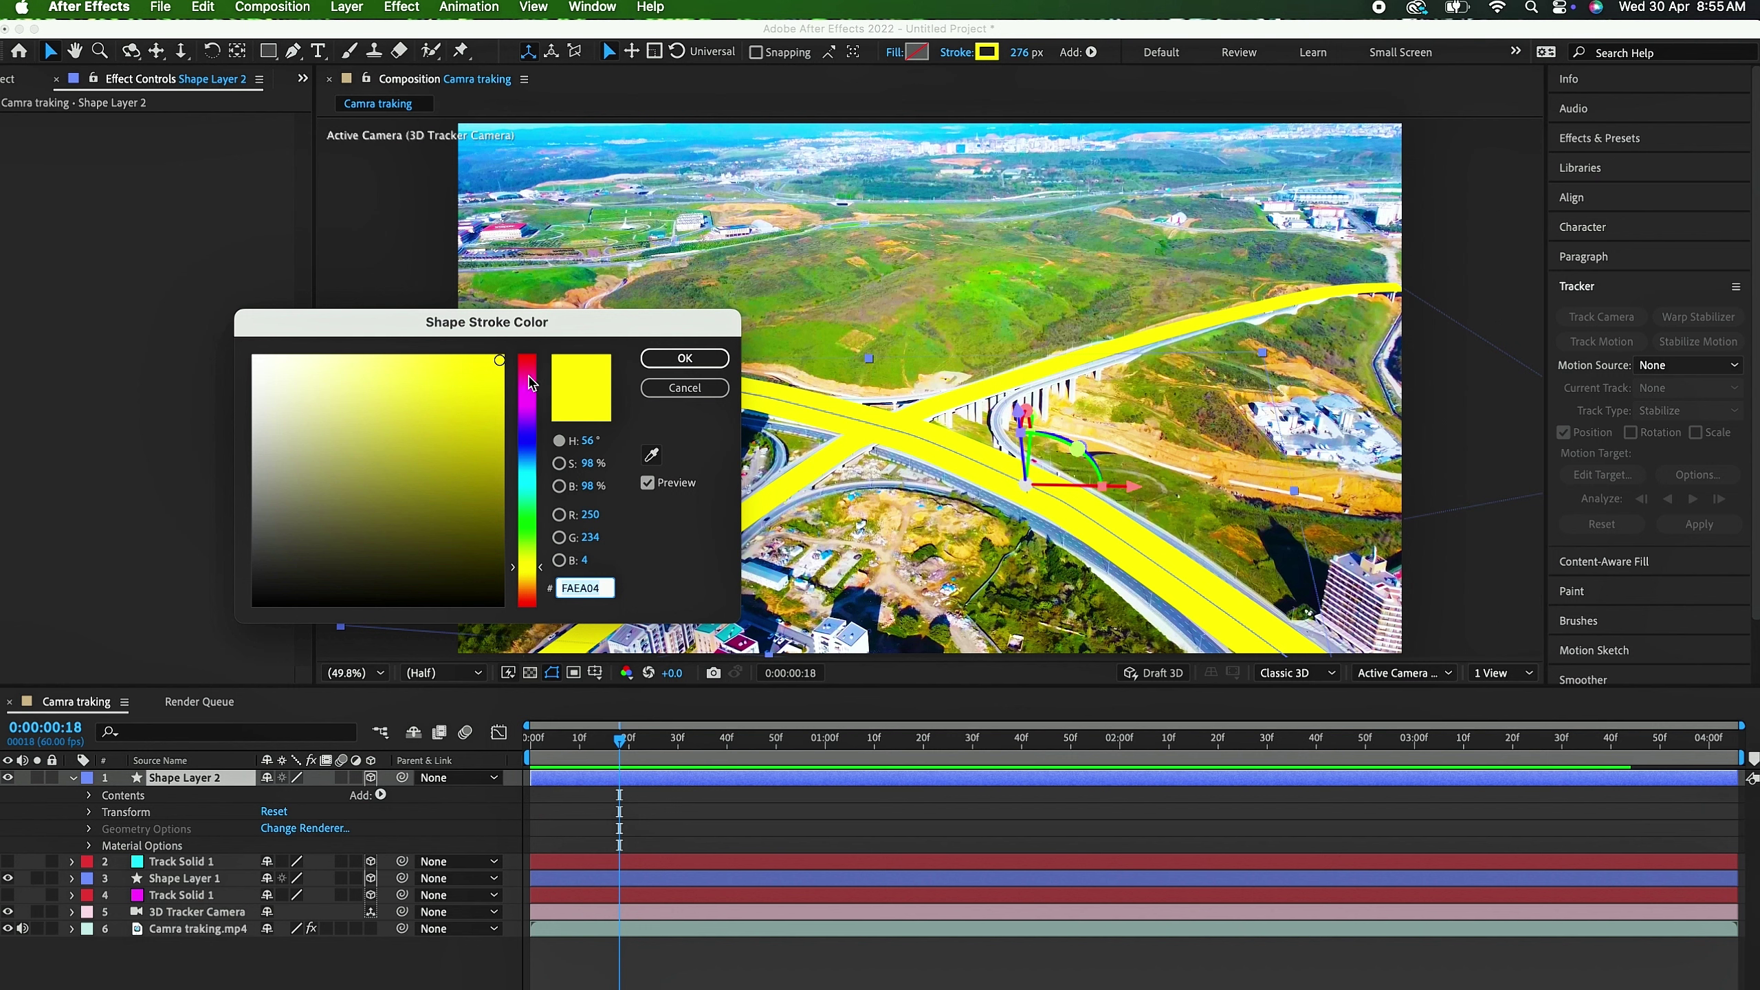
drag(534, 385, 535, 409)
click(681, 358)
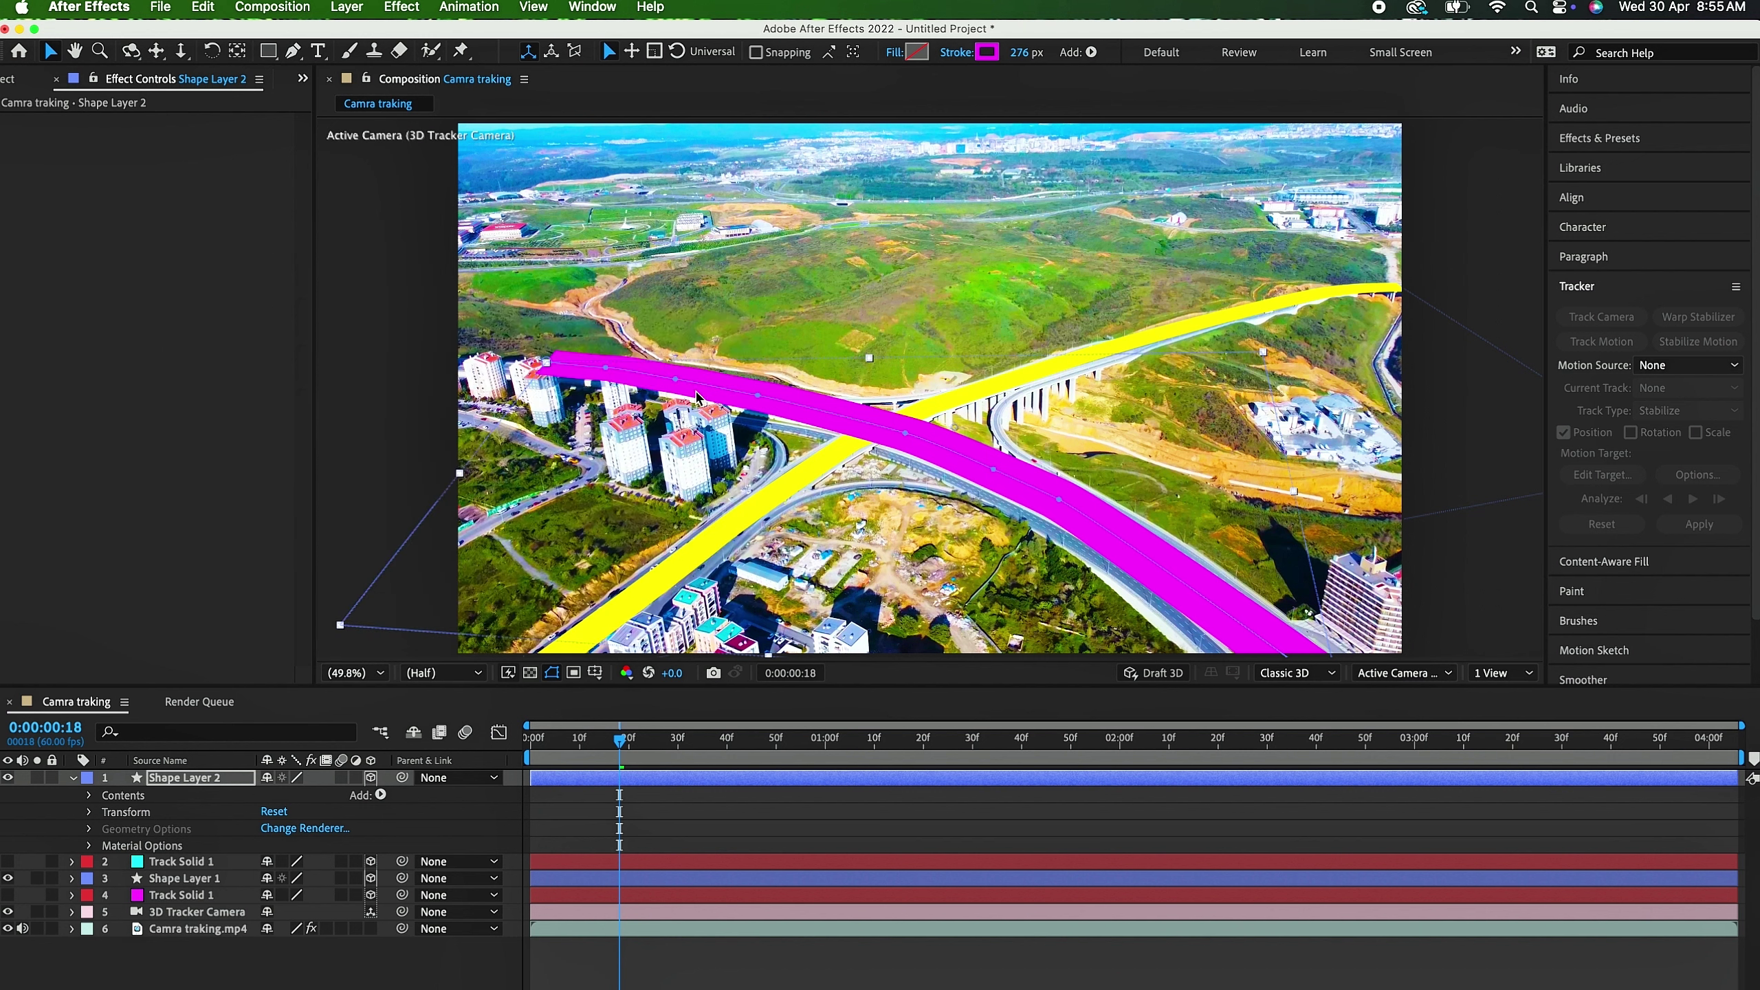
click(223, 971)
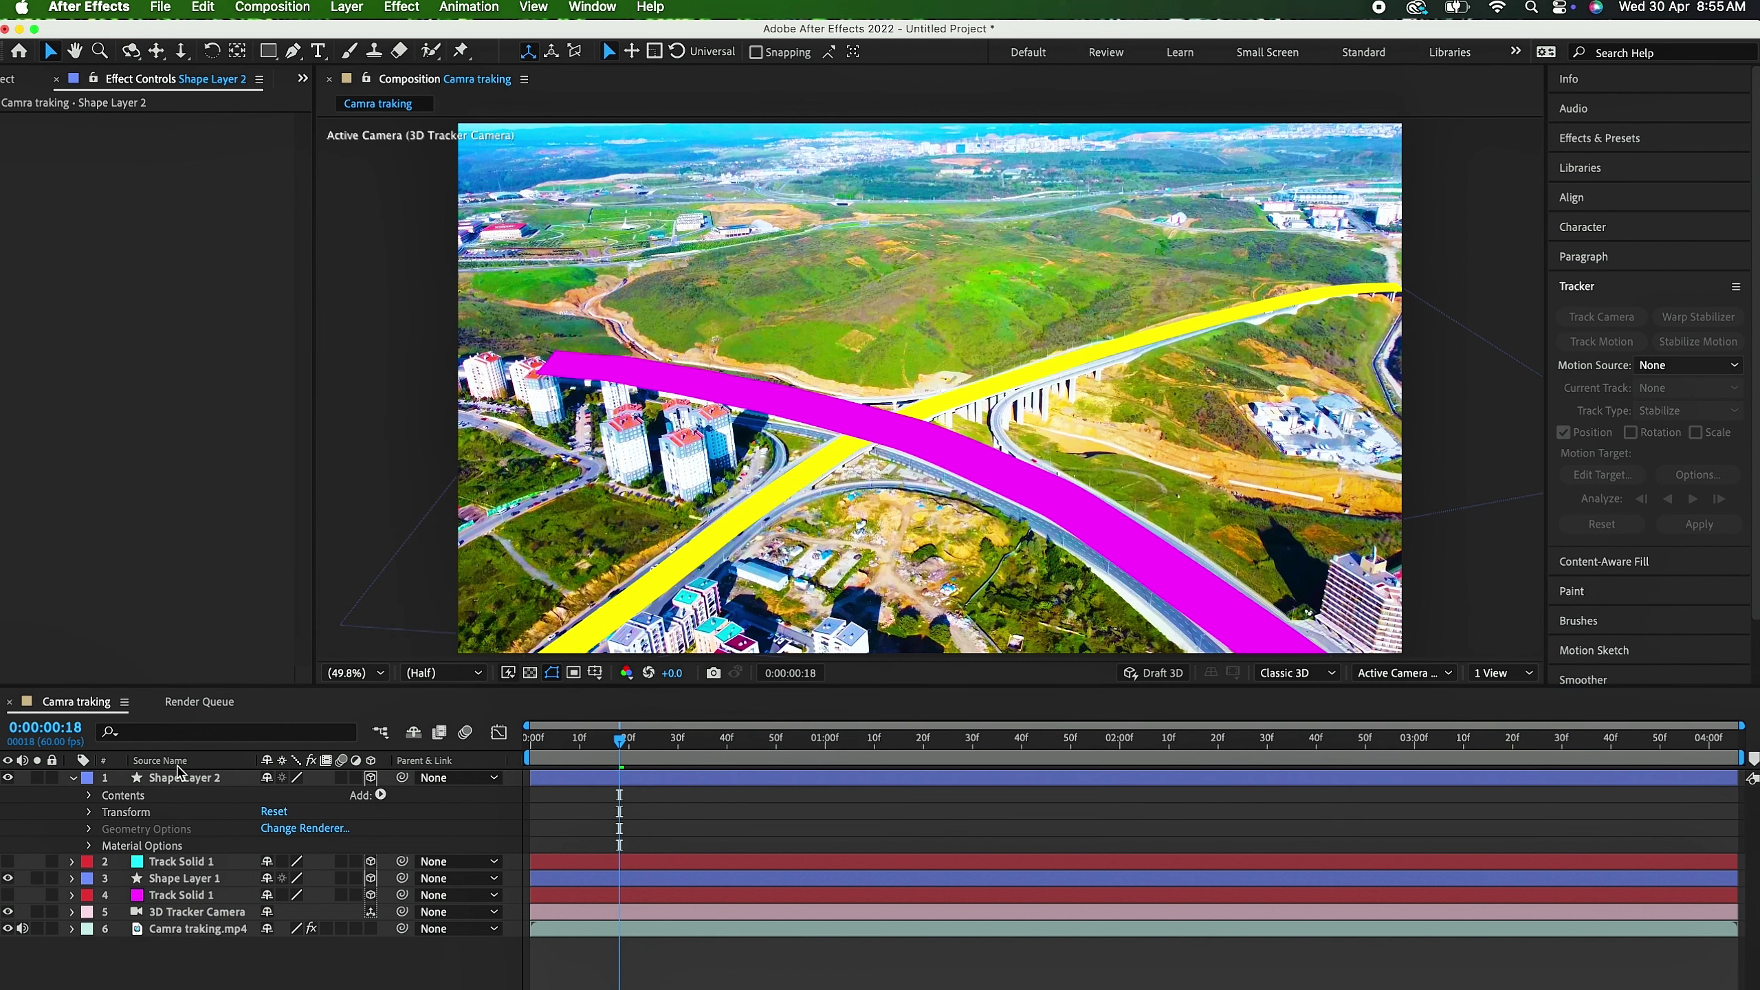
click(85, 779)
click(73, 778)
Step: Display the footage's 3D track points at 554% size and create a solid from the points surrounding the green hillside
click(206, 861)
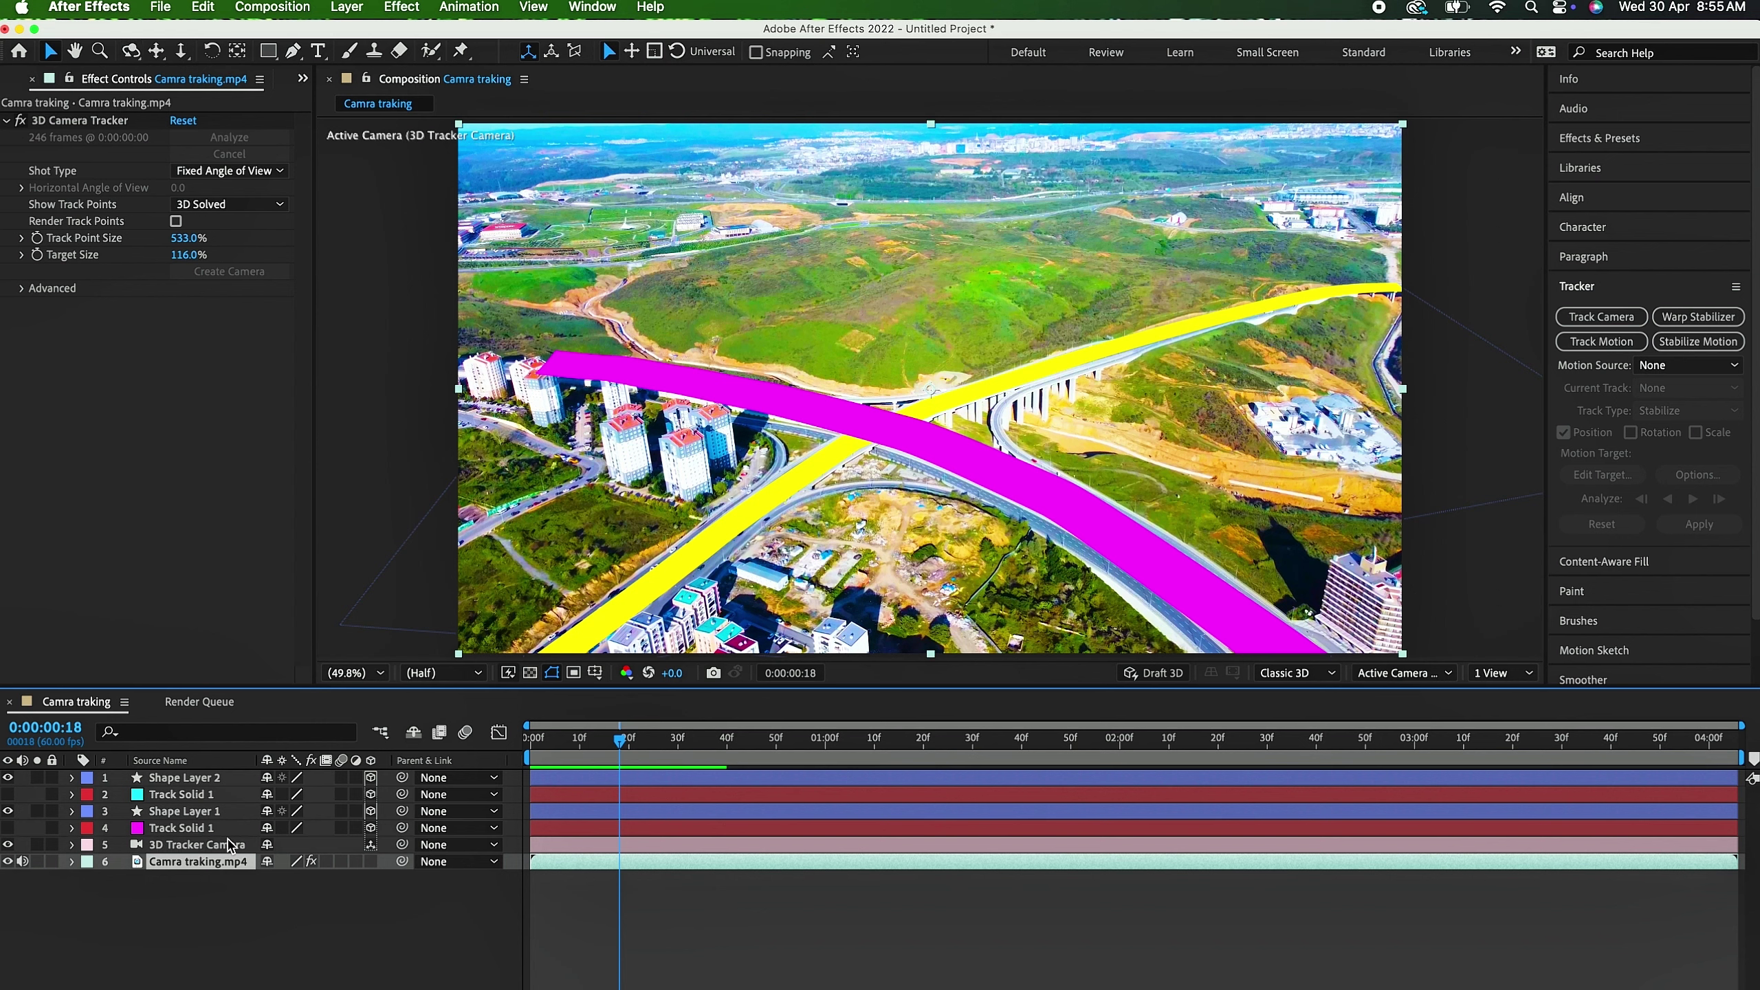
drag(186, 238, 936, 300)
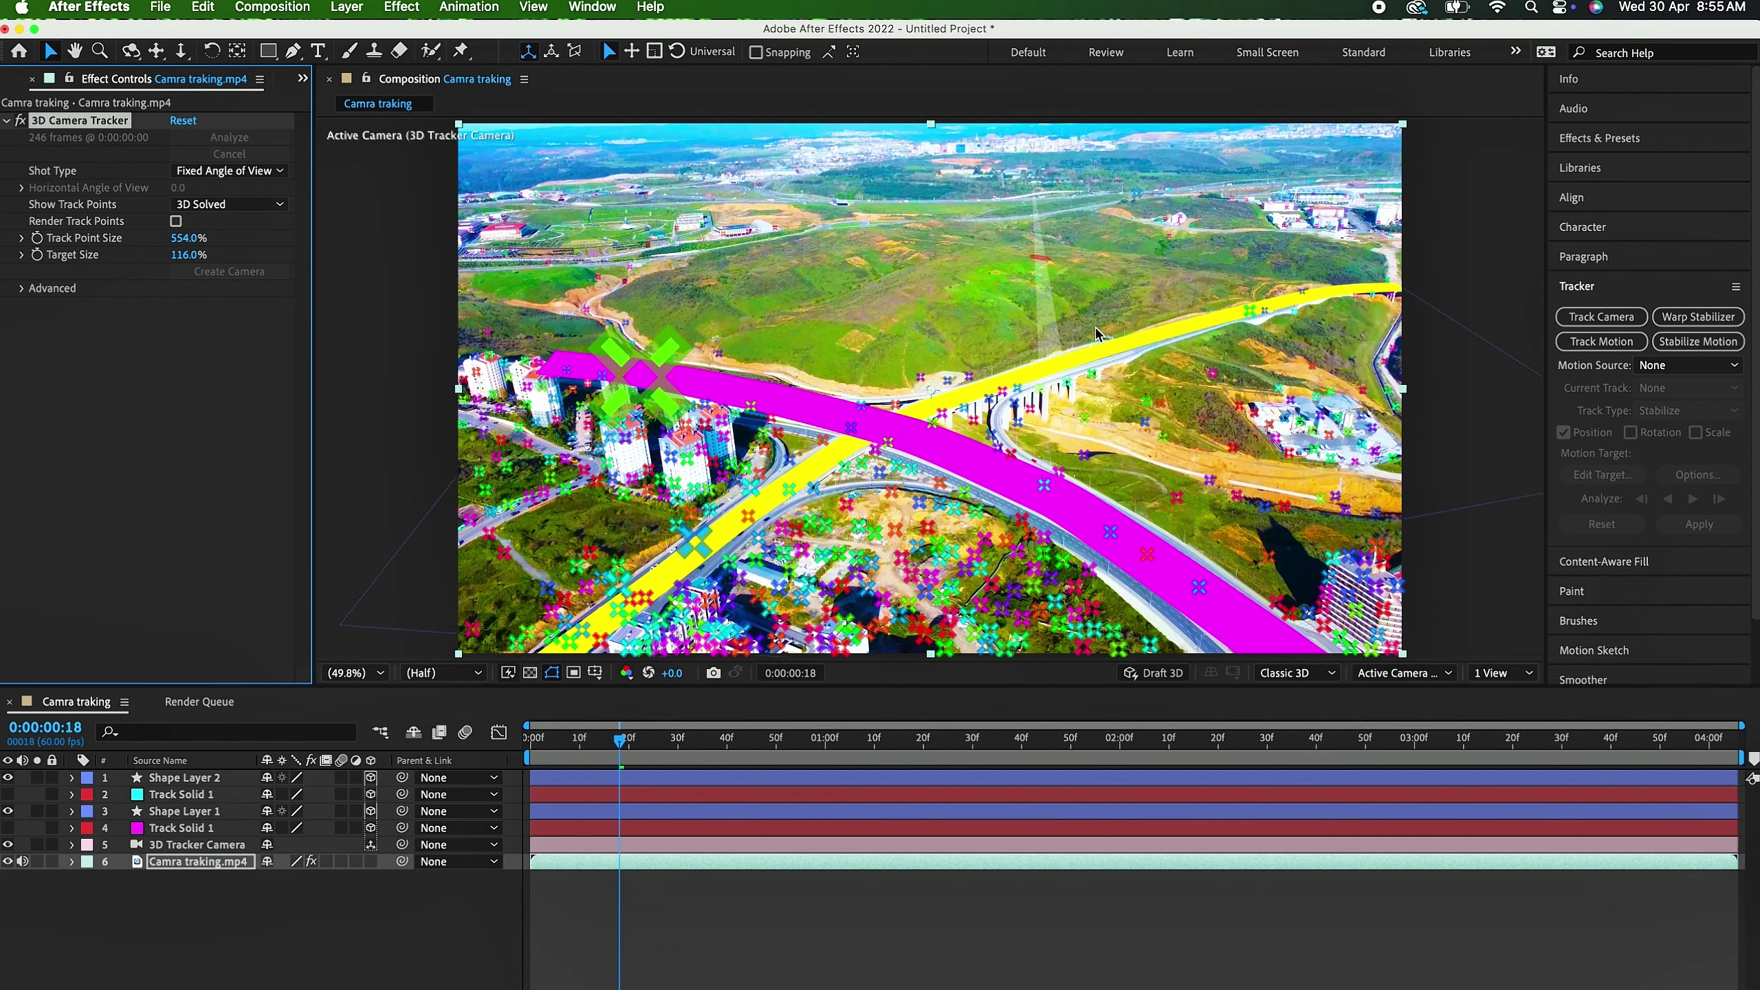
mouse_move(1376, 232)
mouse_down()
mouse_move(901, 201)
mouse_move(610, 280)
mouse_move(597, 330)
mouse_move(808, 398)
mouse_move(1103, 370)
mouse_move(1203, 328)
mouse_up()
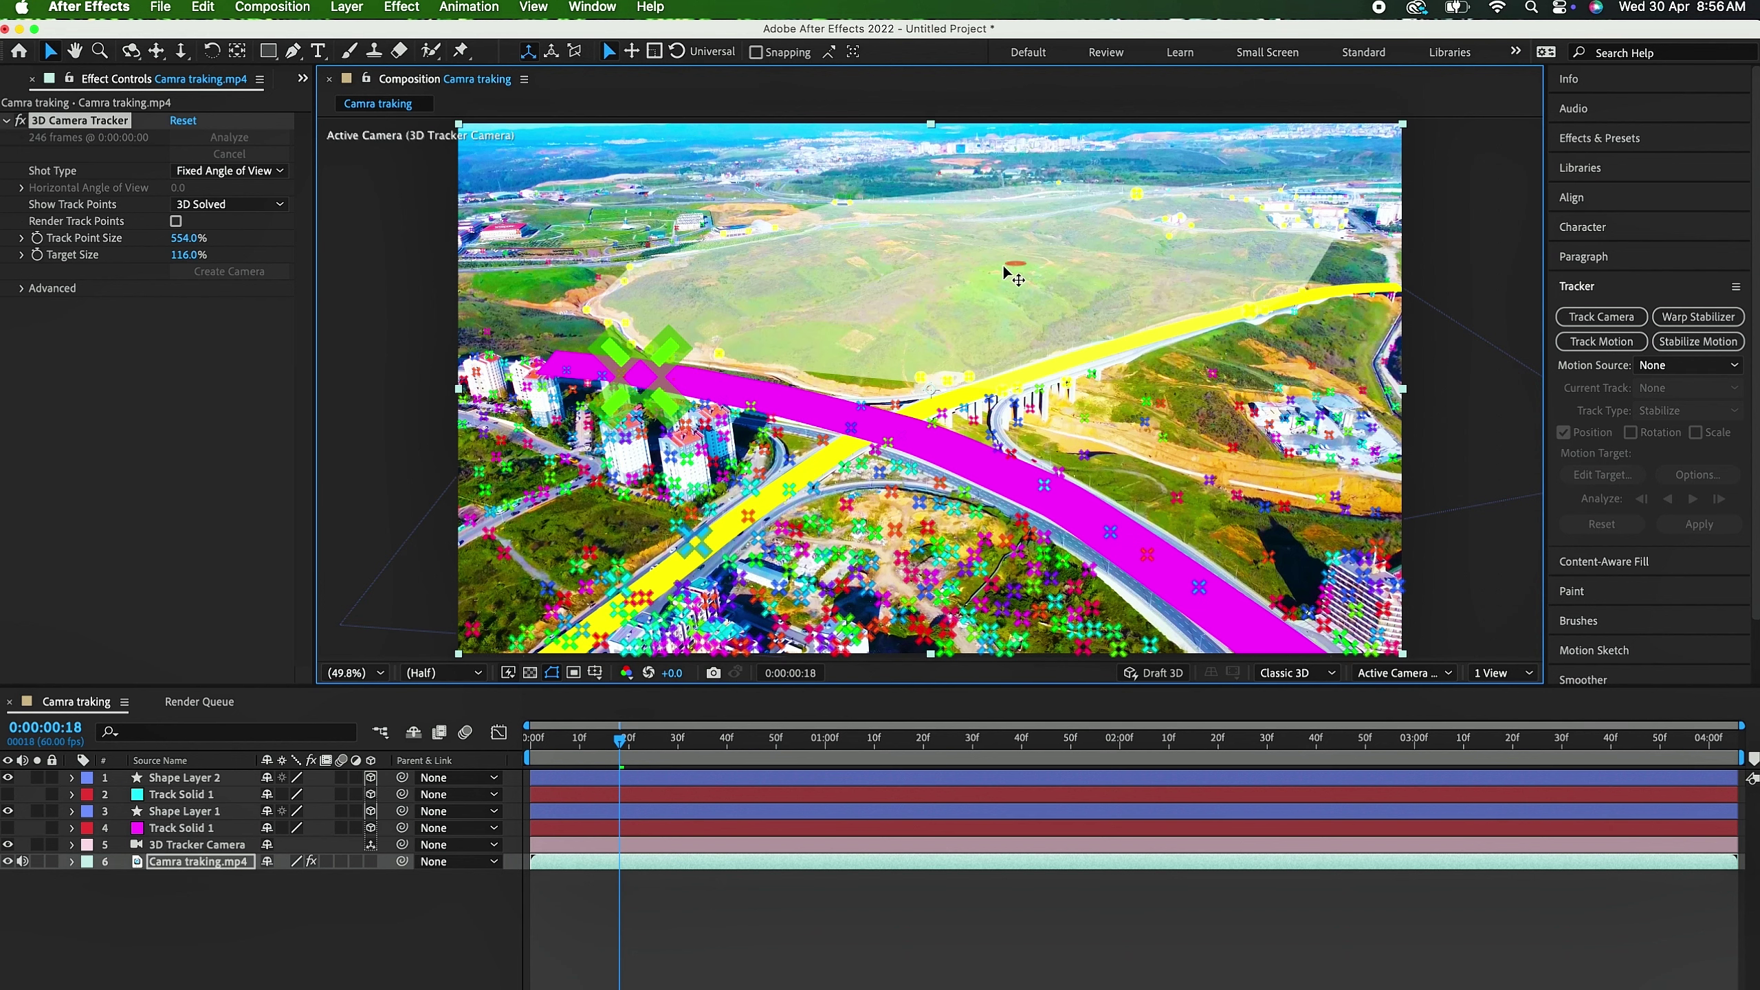
right_click(958, 276)
click(994, 326)
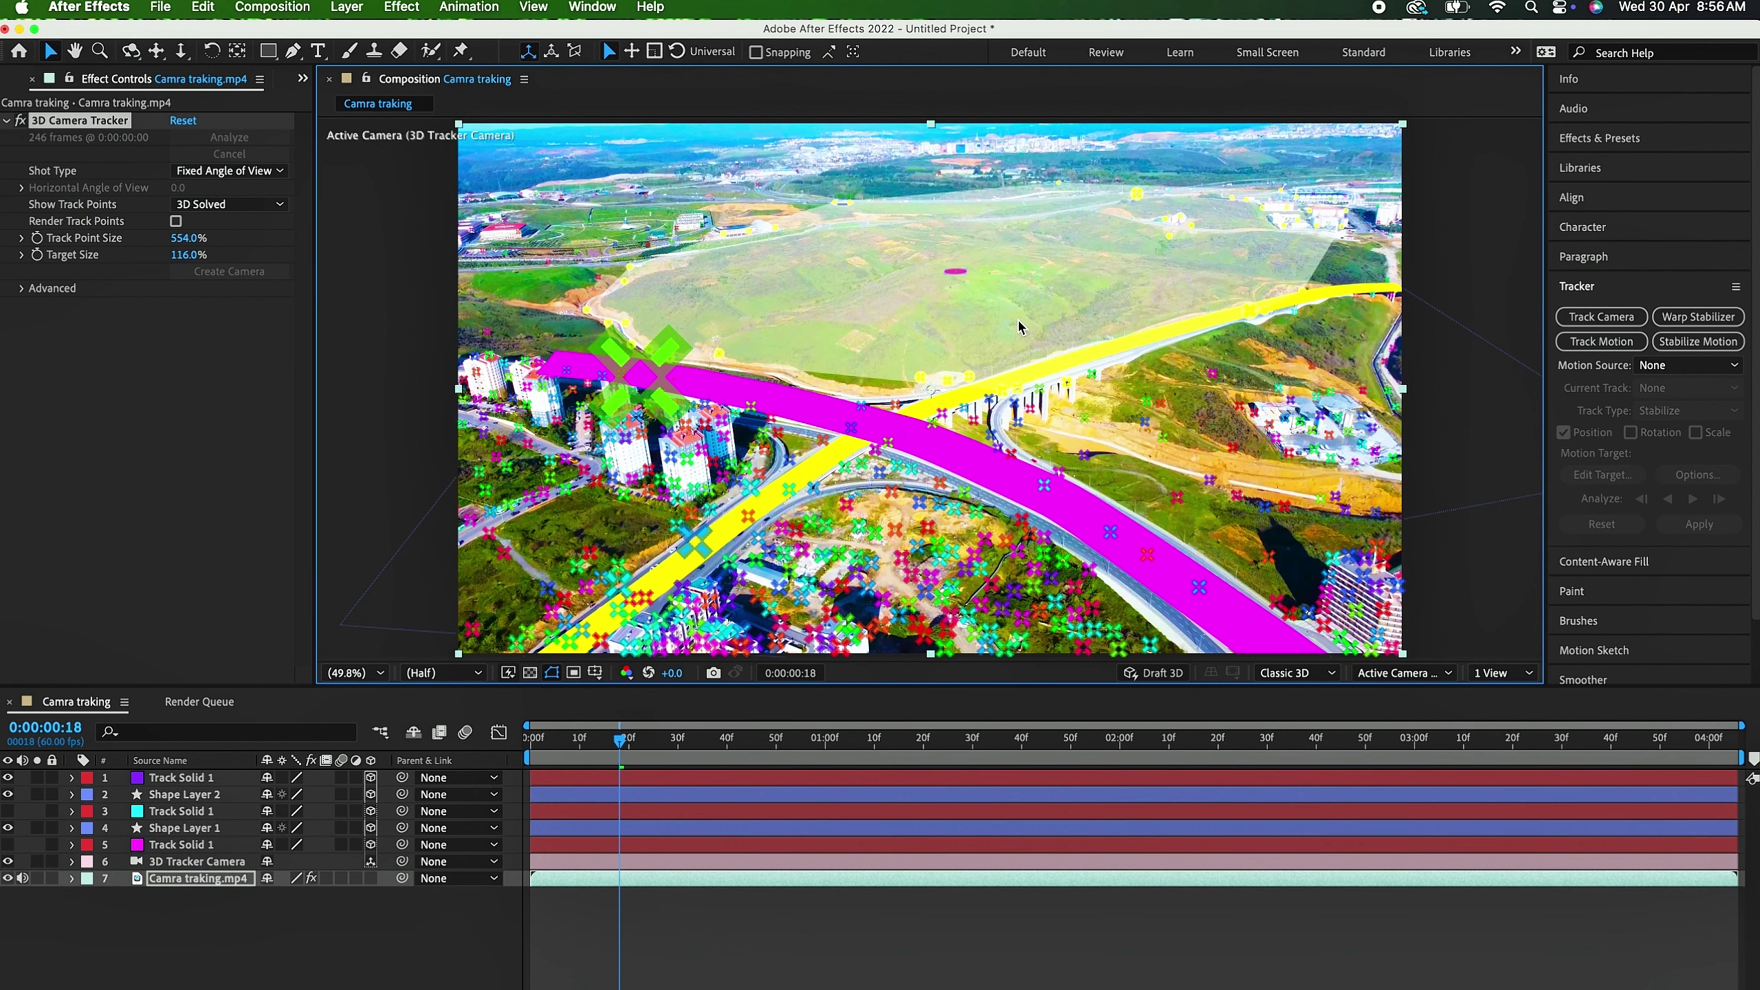
Step: Scale the new purple track solid to 4151% and set its opacity to 19%
click(219, 778)
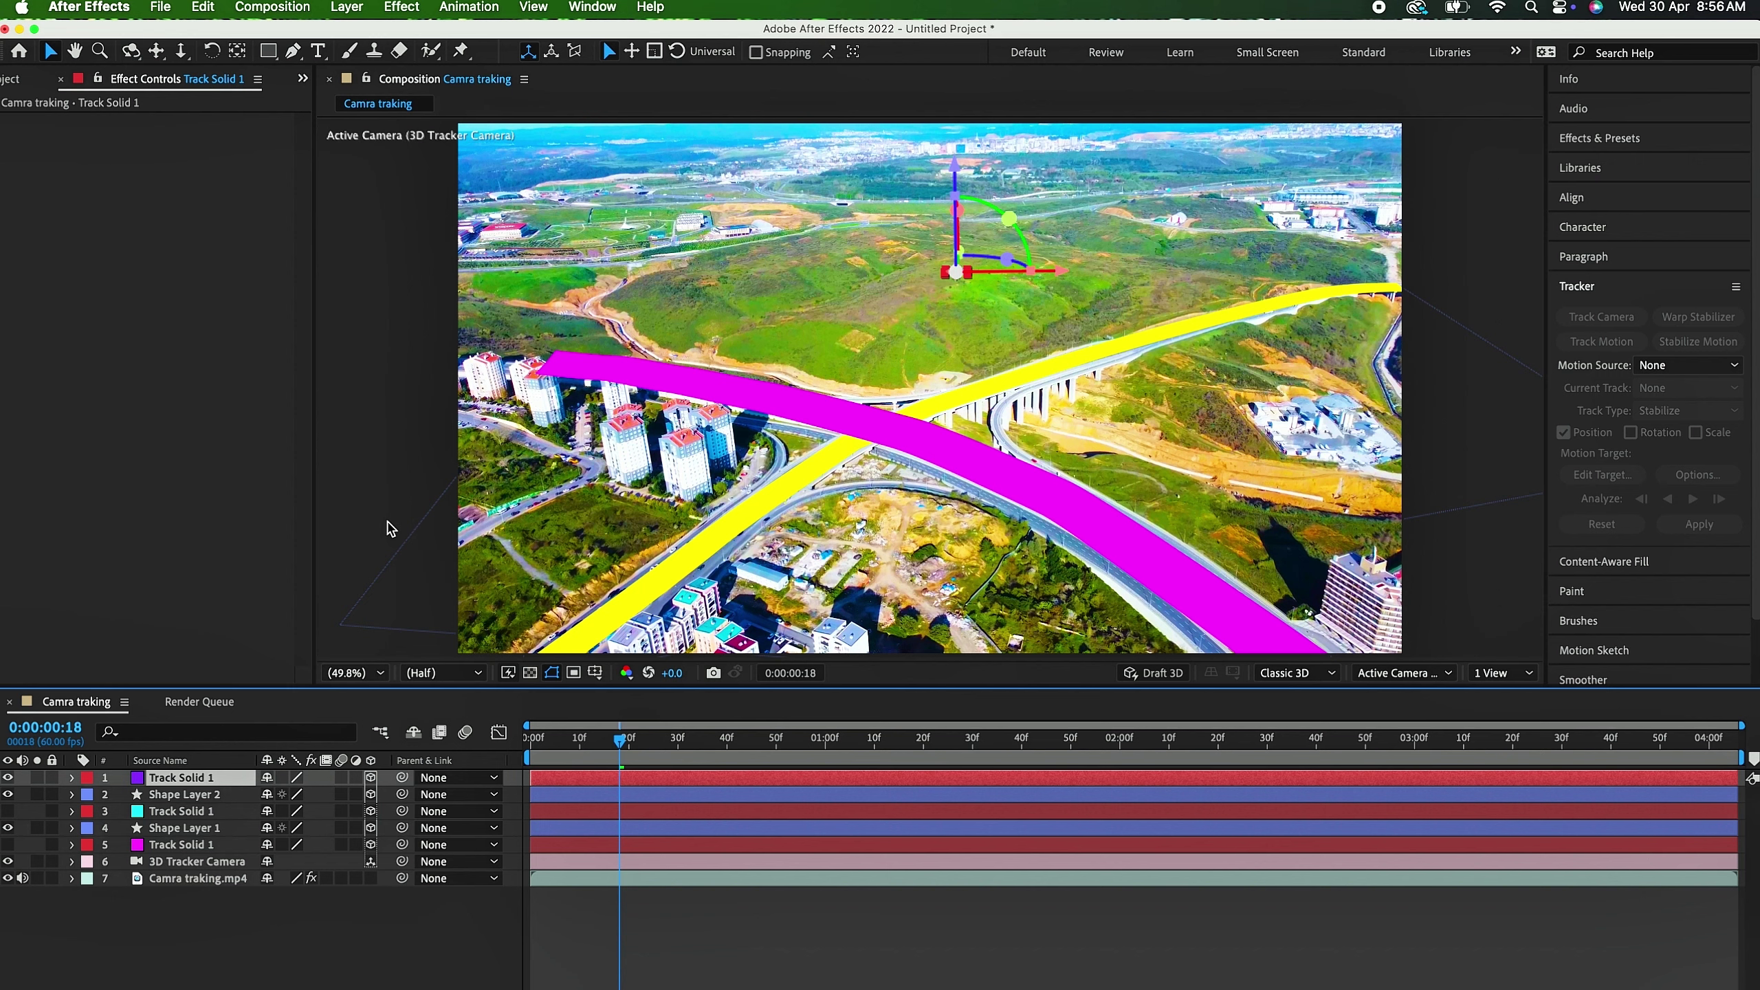
key(s)
drag(304, 795, 560, 743)
drag(333, 796, 1755, 713)
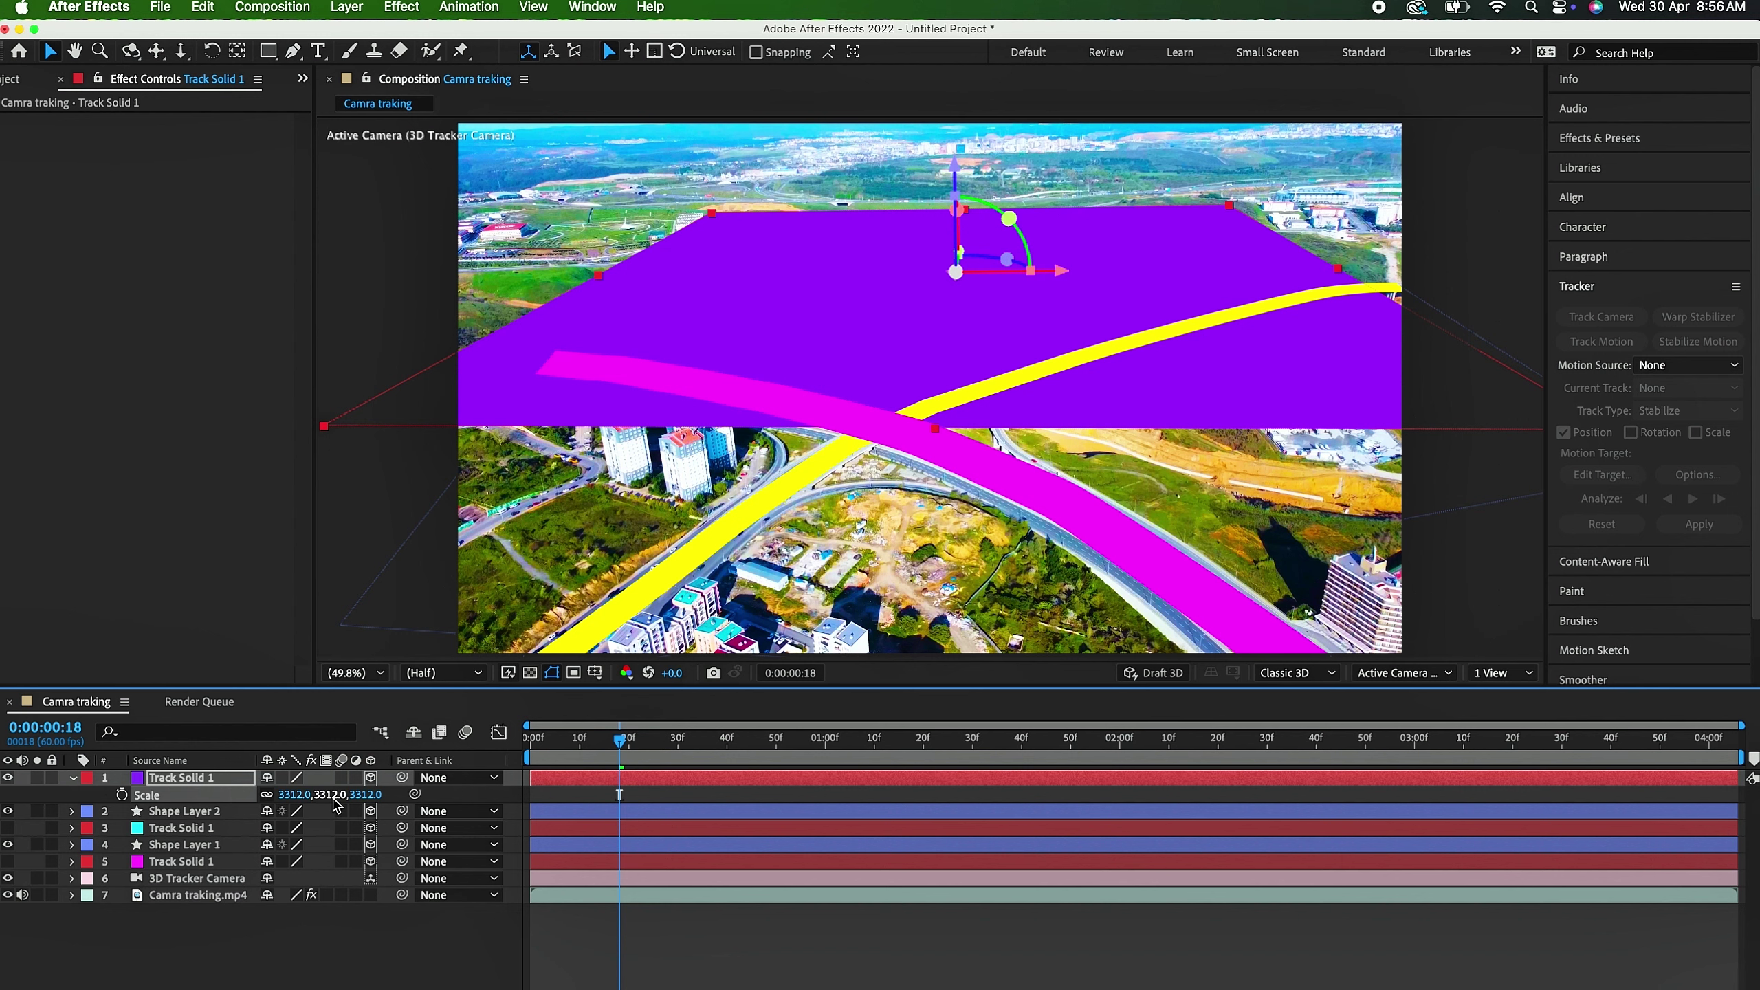
drag(335, 796, 1111, 796)
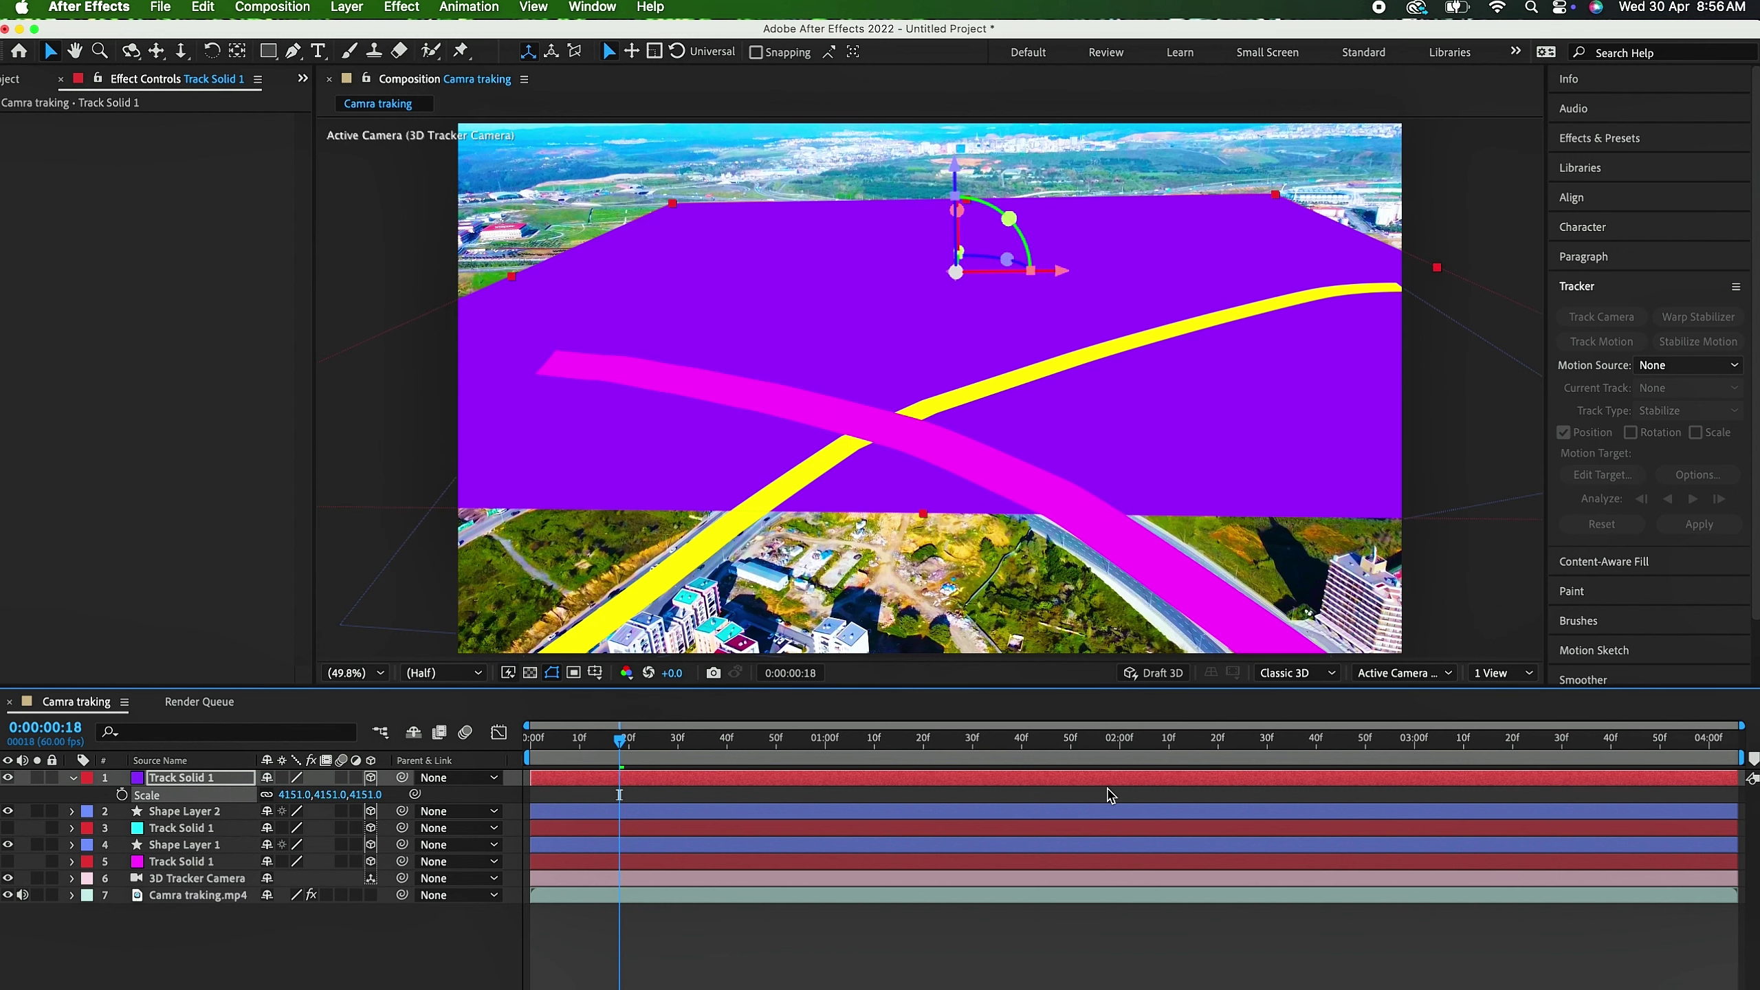
key(t)
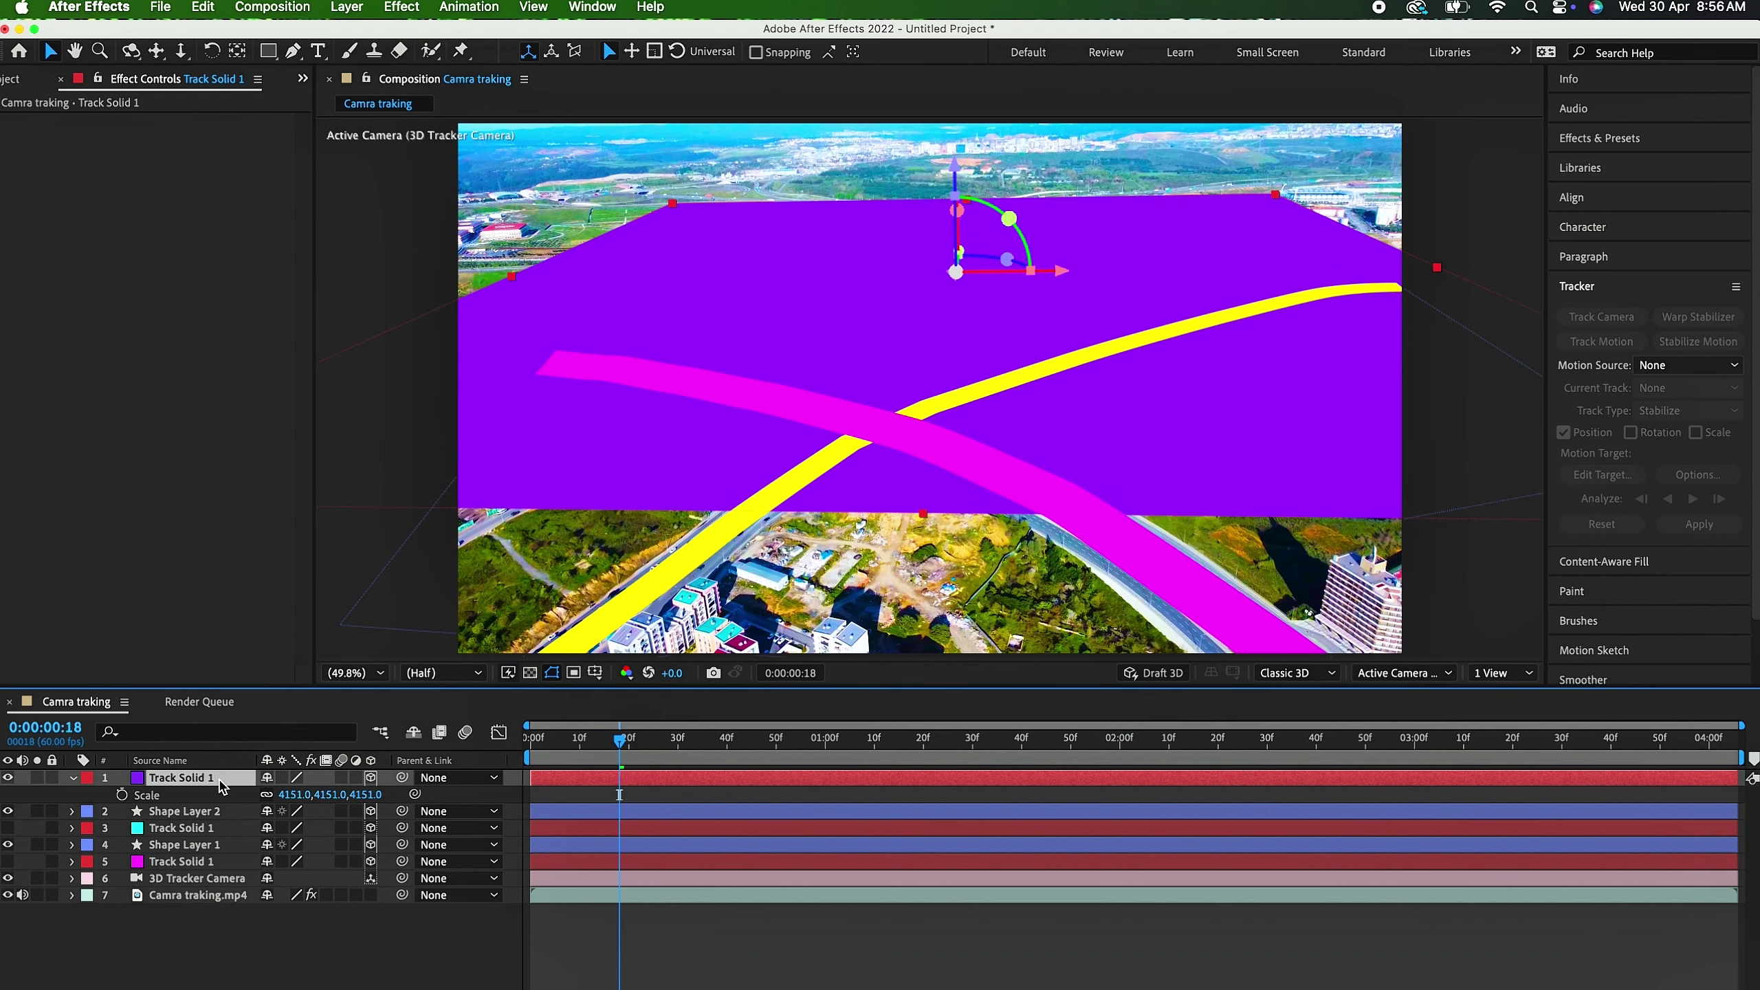
drag(273, 798, 182, 796)
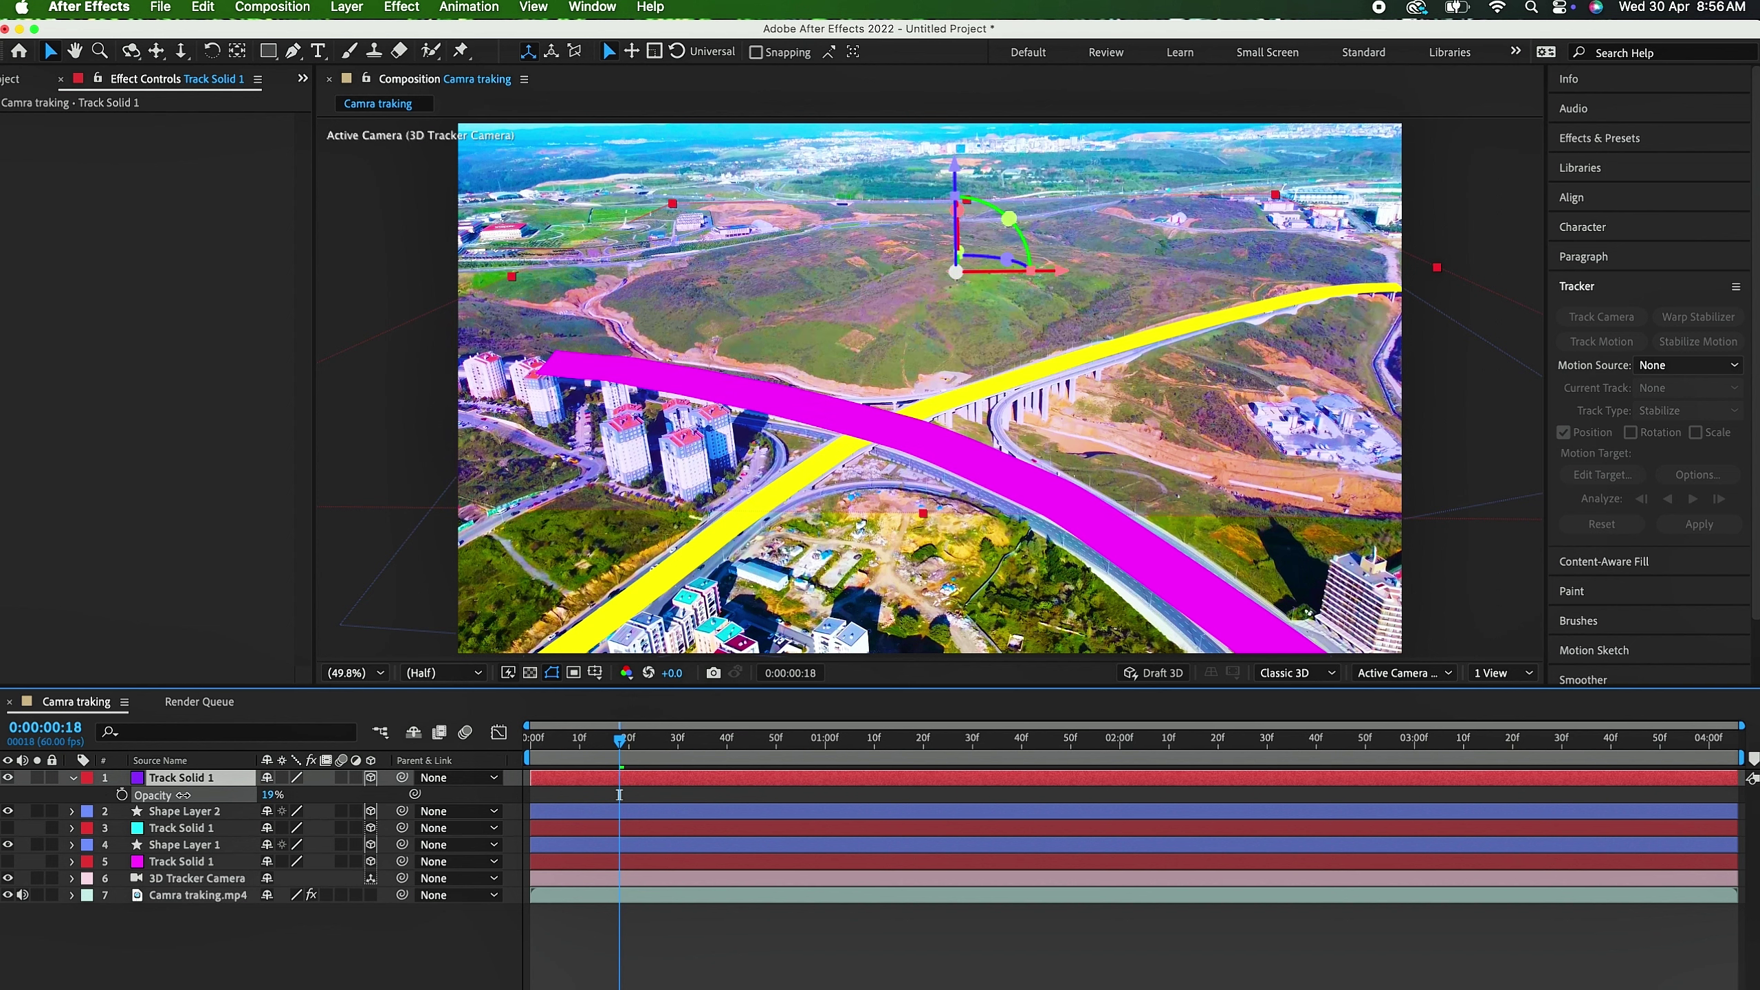
Step: Draw a closed Pen tool mask on the purple track solid, following the hillside's outline between the two highways and the distant road
click(292, 56)
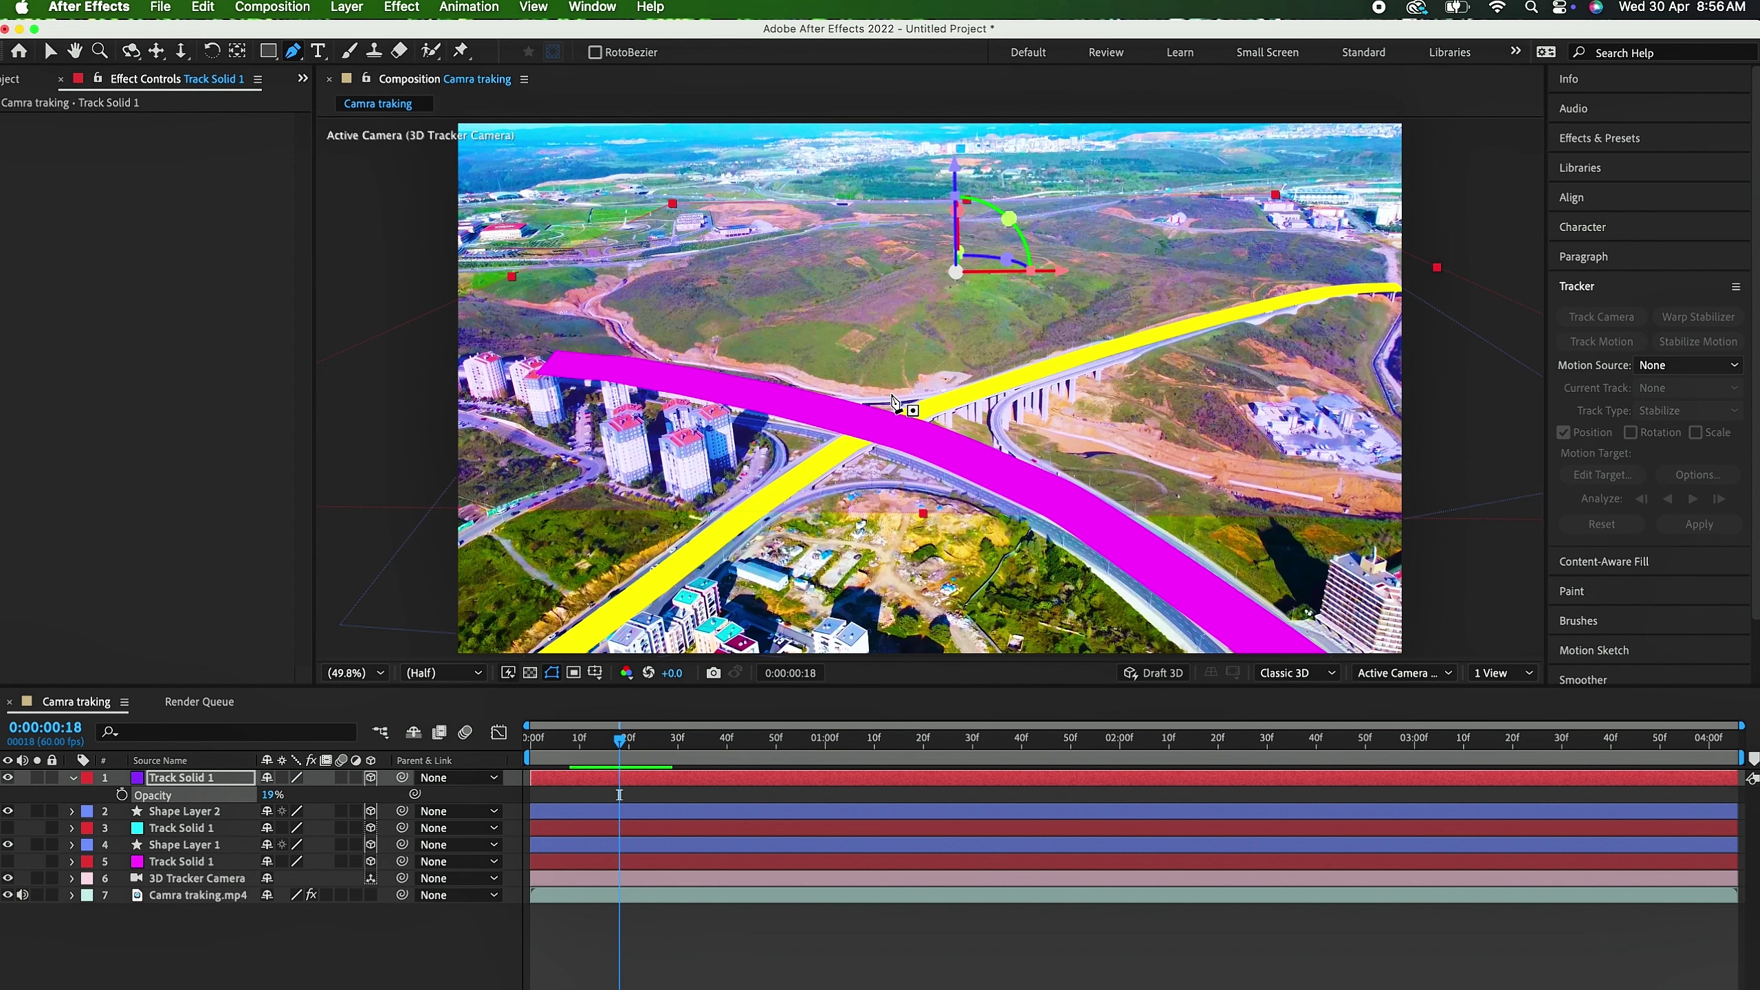
click(891, 394)
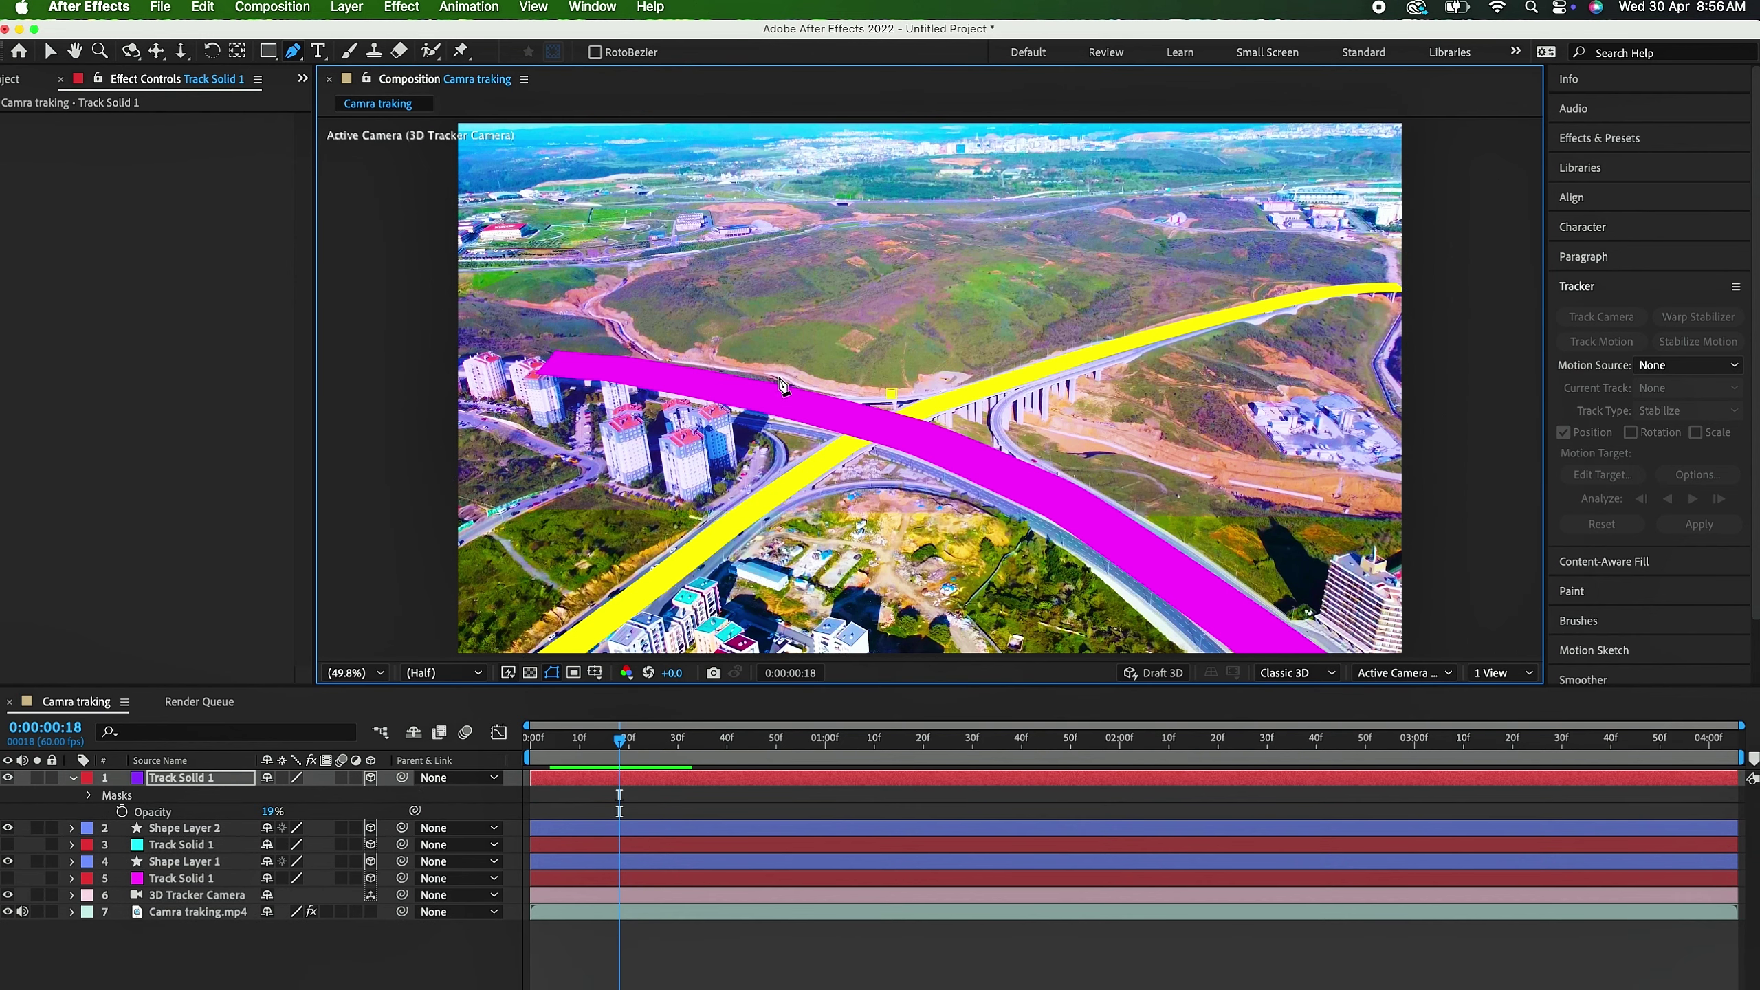
drag(683, 361, 661, 359)
click(609, 330)
click(576, 292)
drag(608, 265, 617, 270)
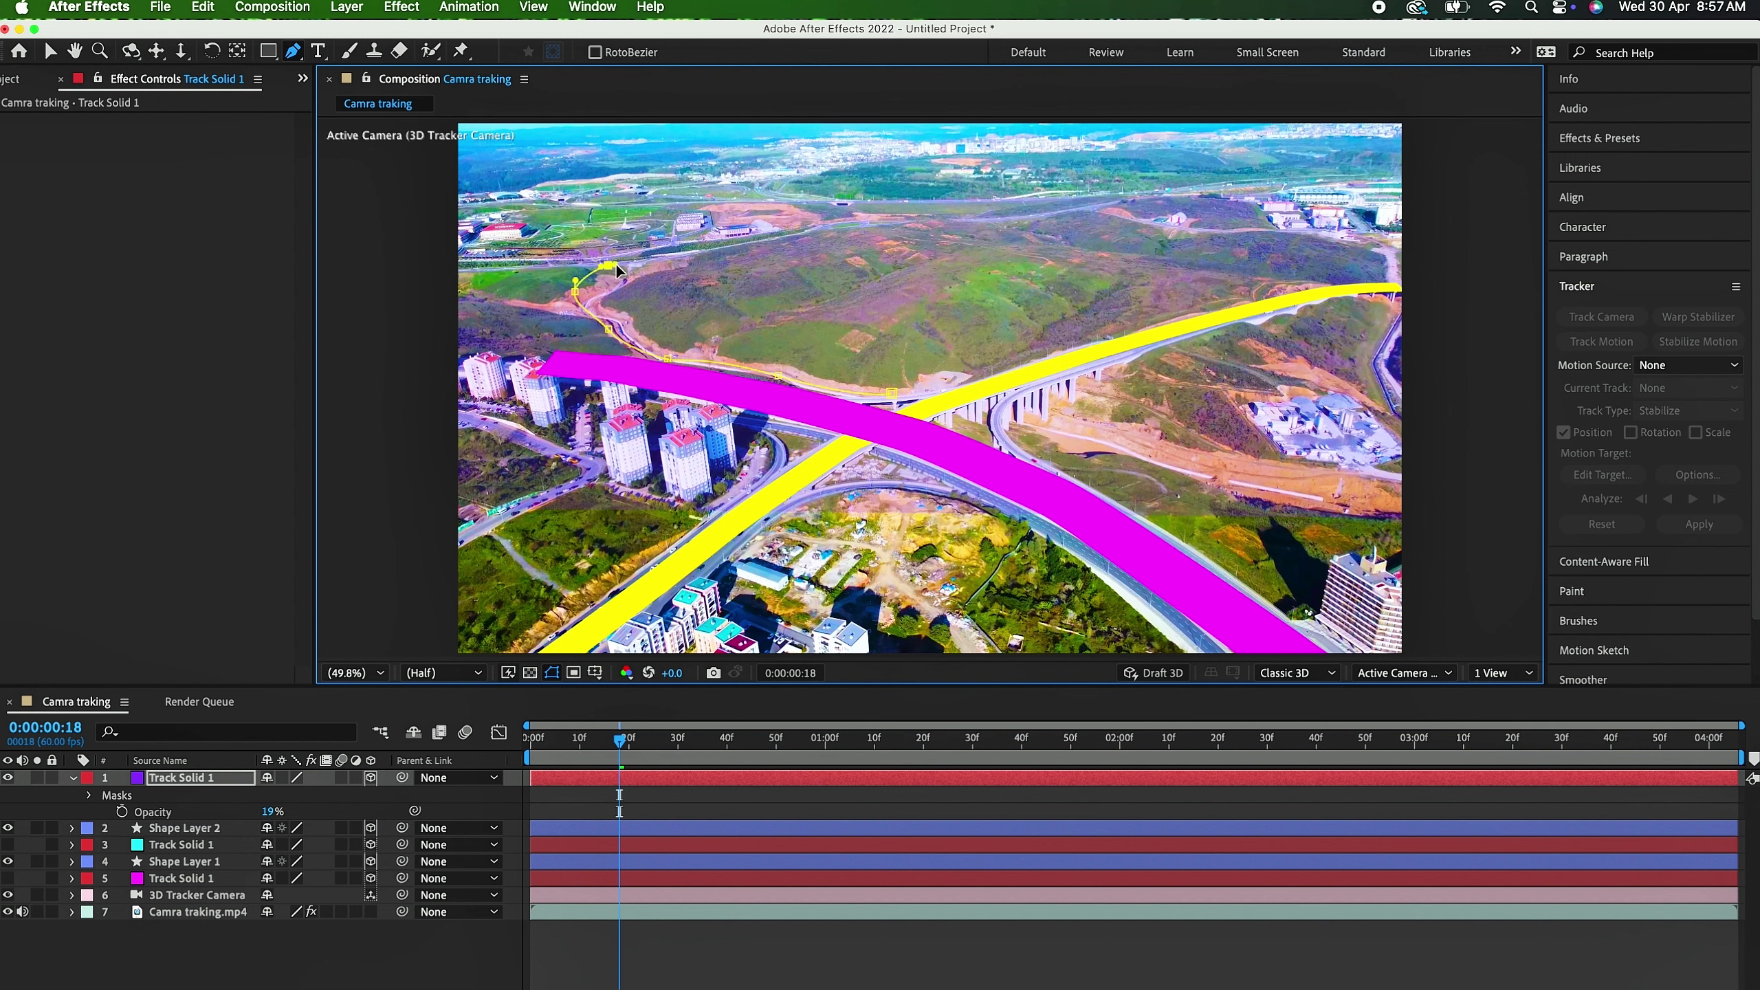
drag(730, 249, 765, 241)
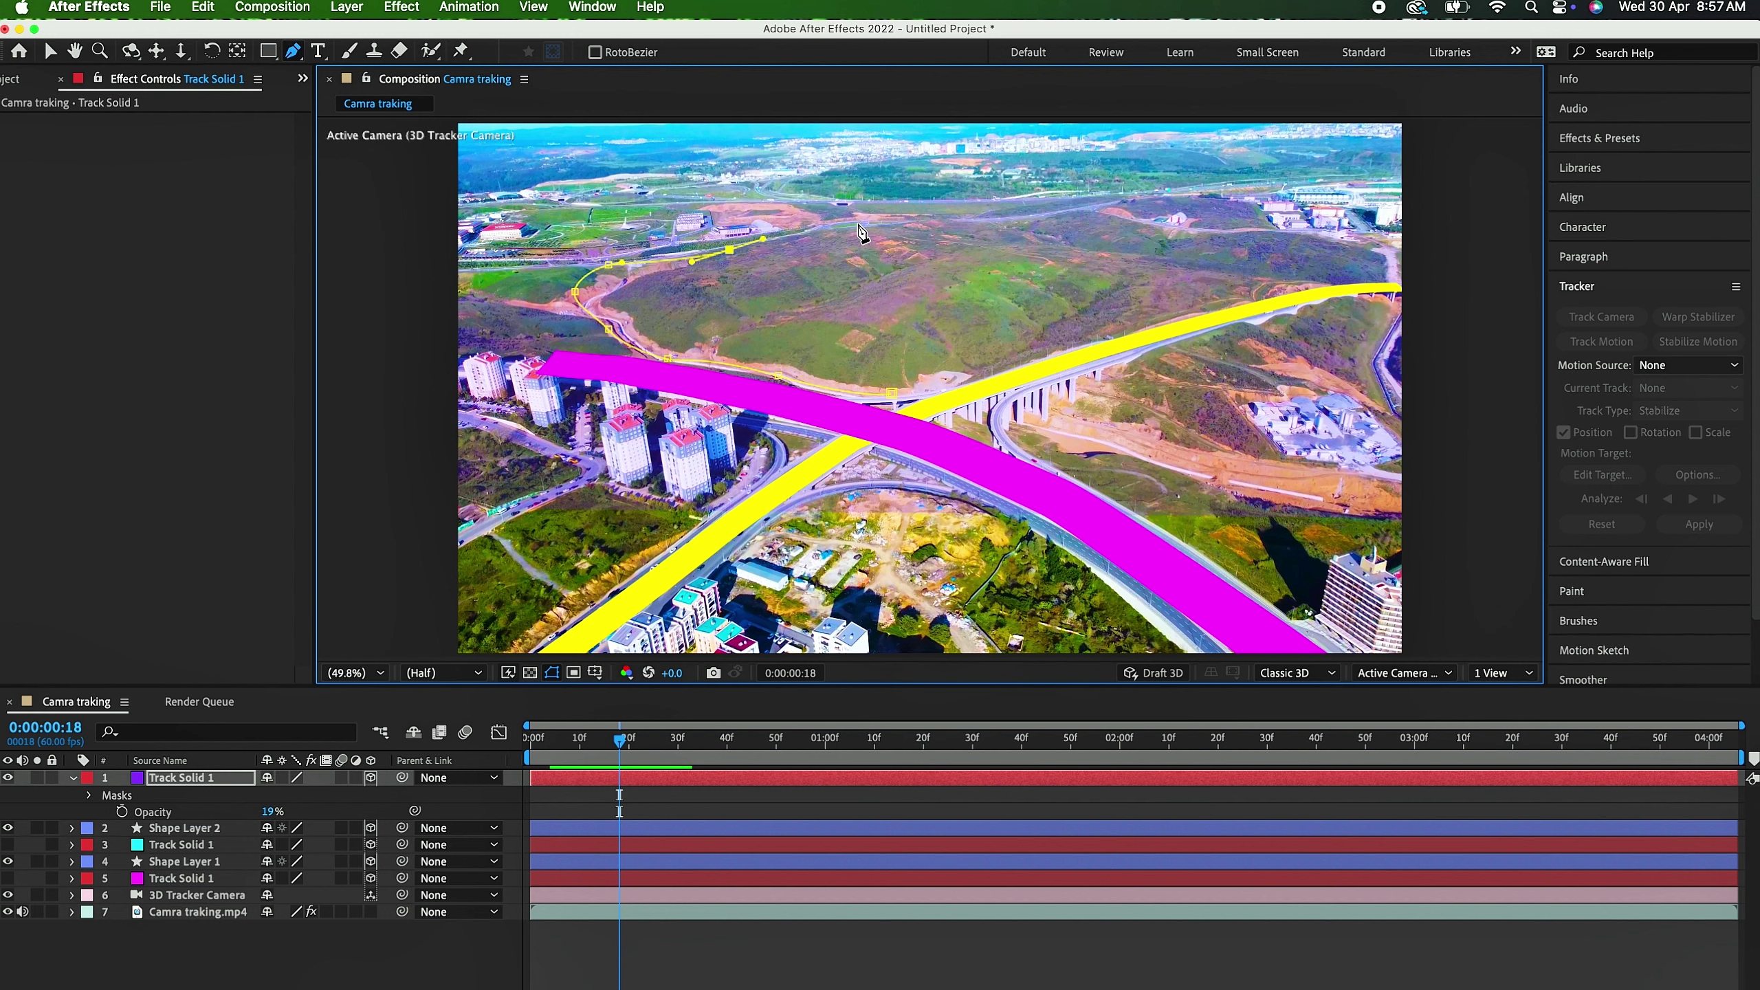
drag(874, 226, 1068, 211)
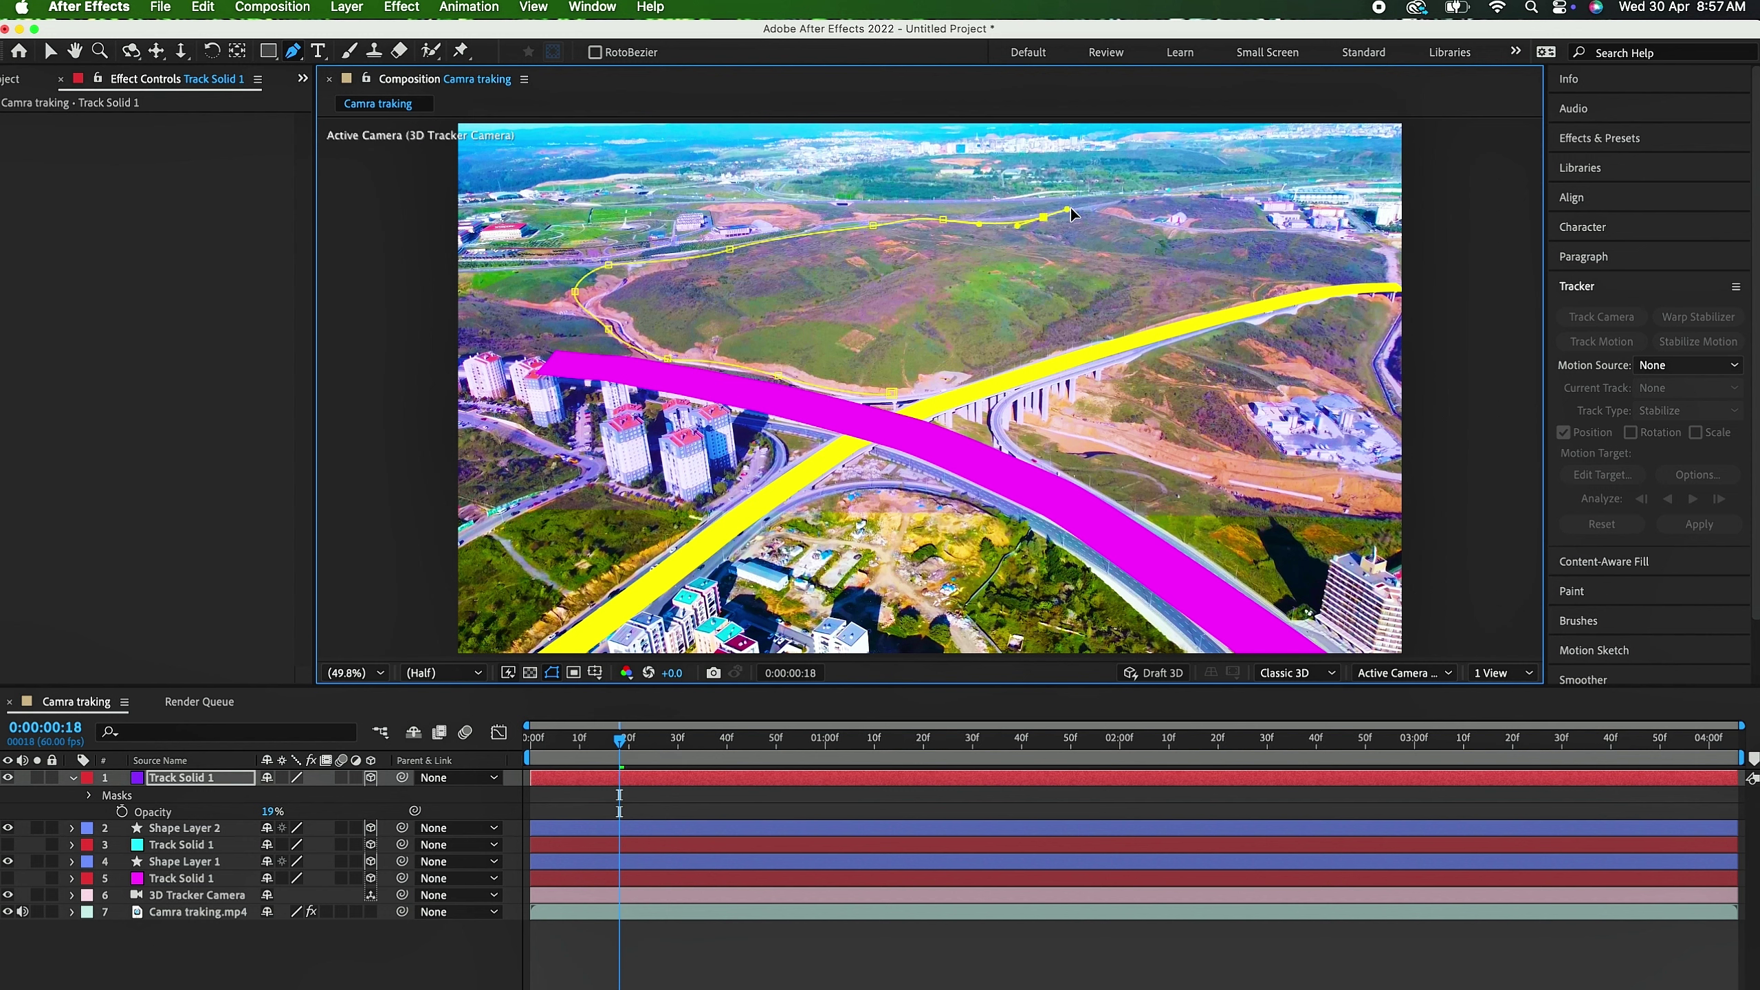
click(1109, 212)
click(1206, 231)
drag(1318, 234, 1159, 322)
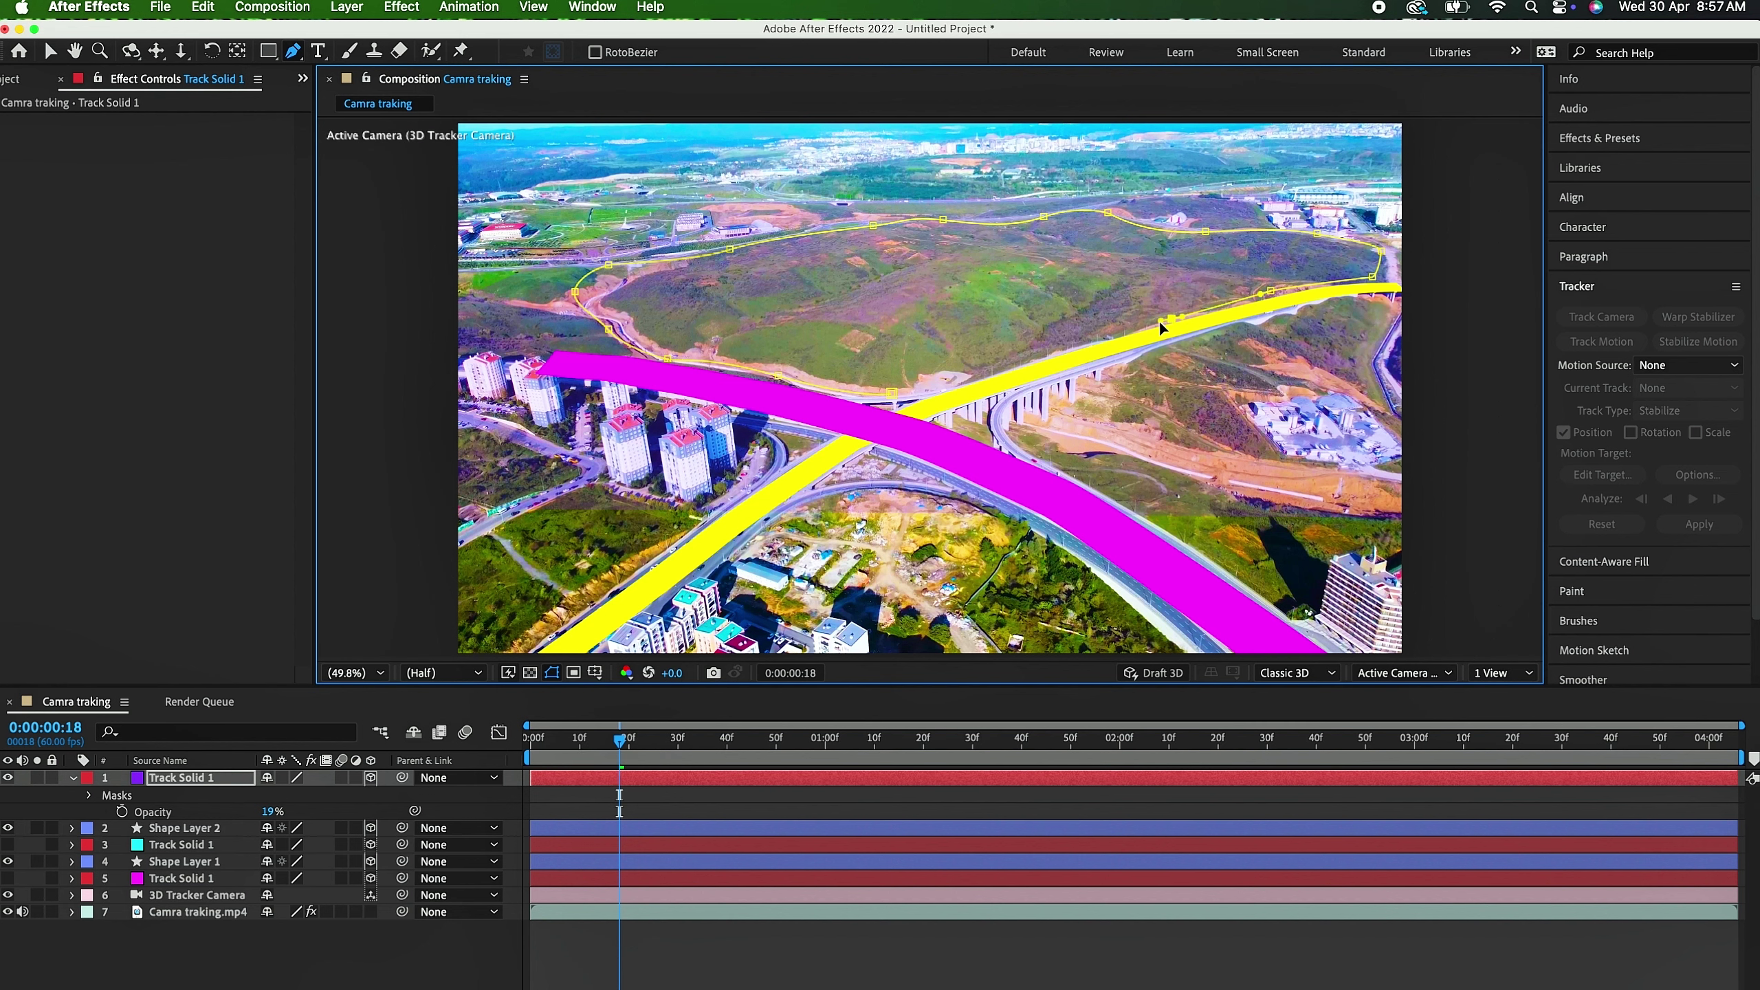
click(1064, 348)
click(959, 376)
click(893, 393)
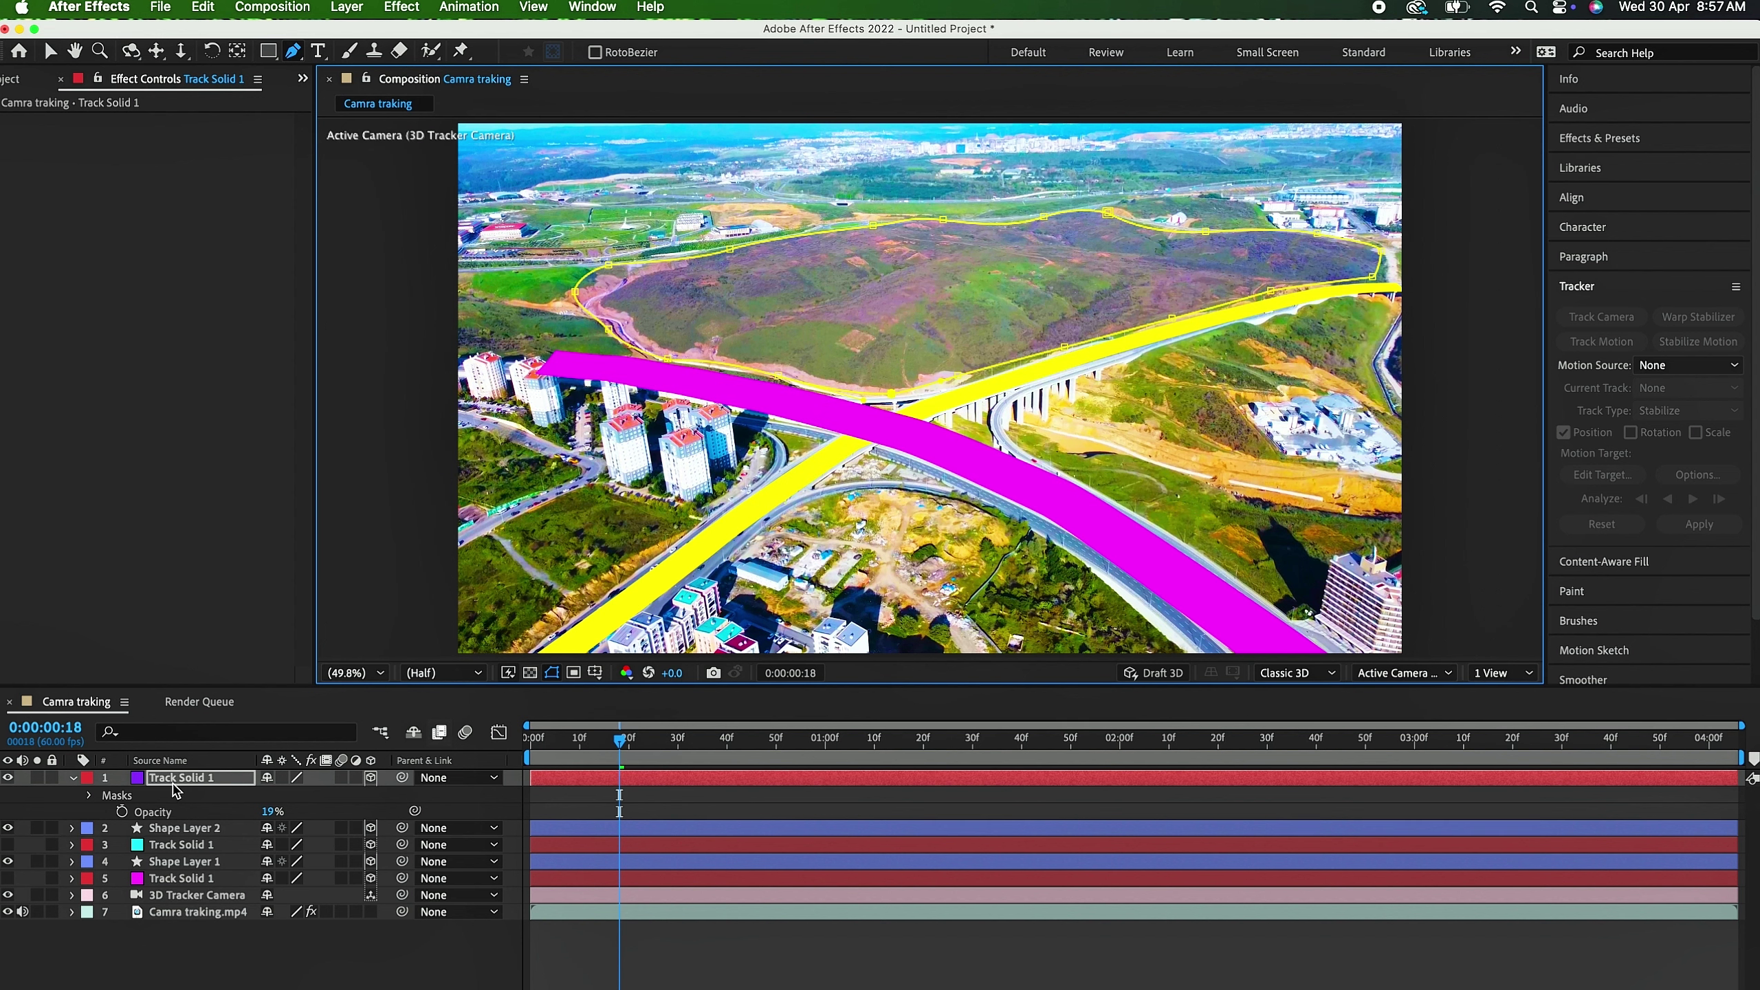
Step: Set the masked hillside solid's opacity to 39% and change its solid colour to bright green
drag(266, 822, 265, 785)
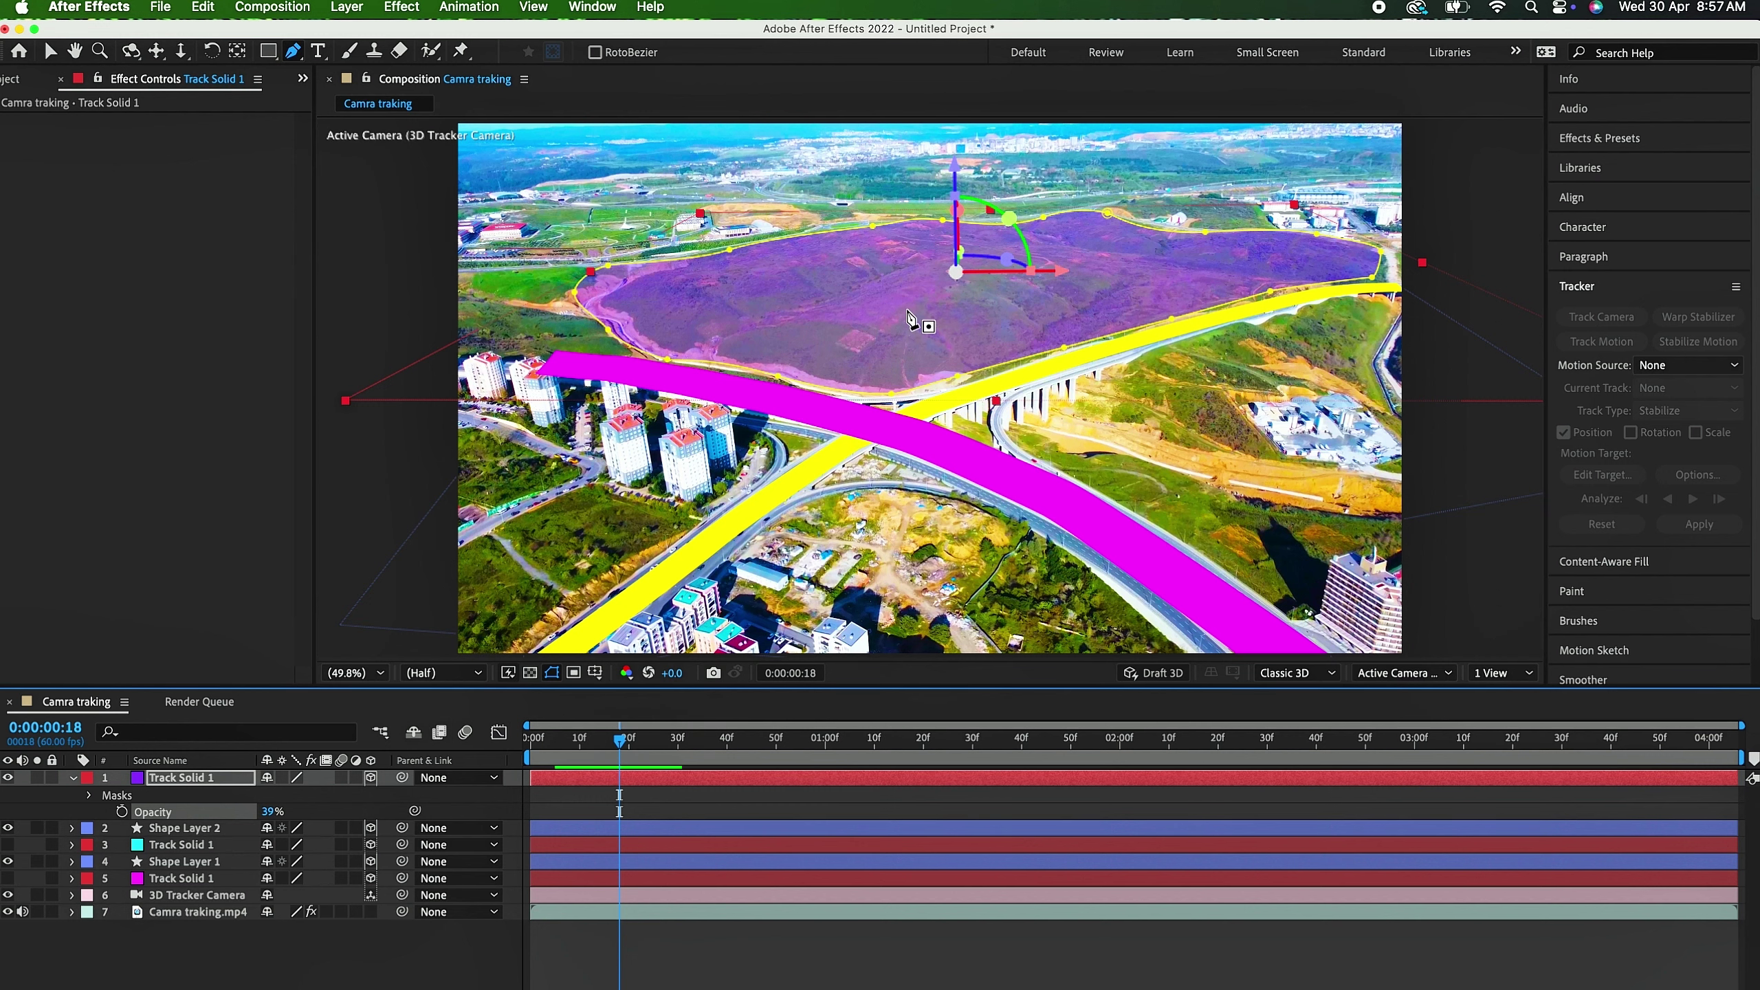
click(272, 7)
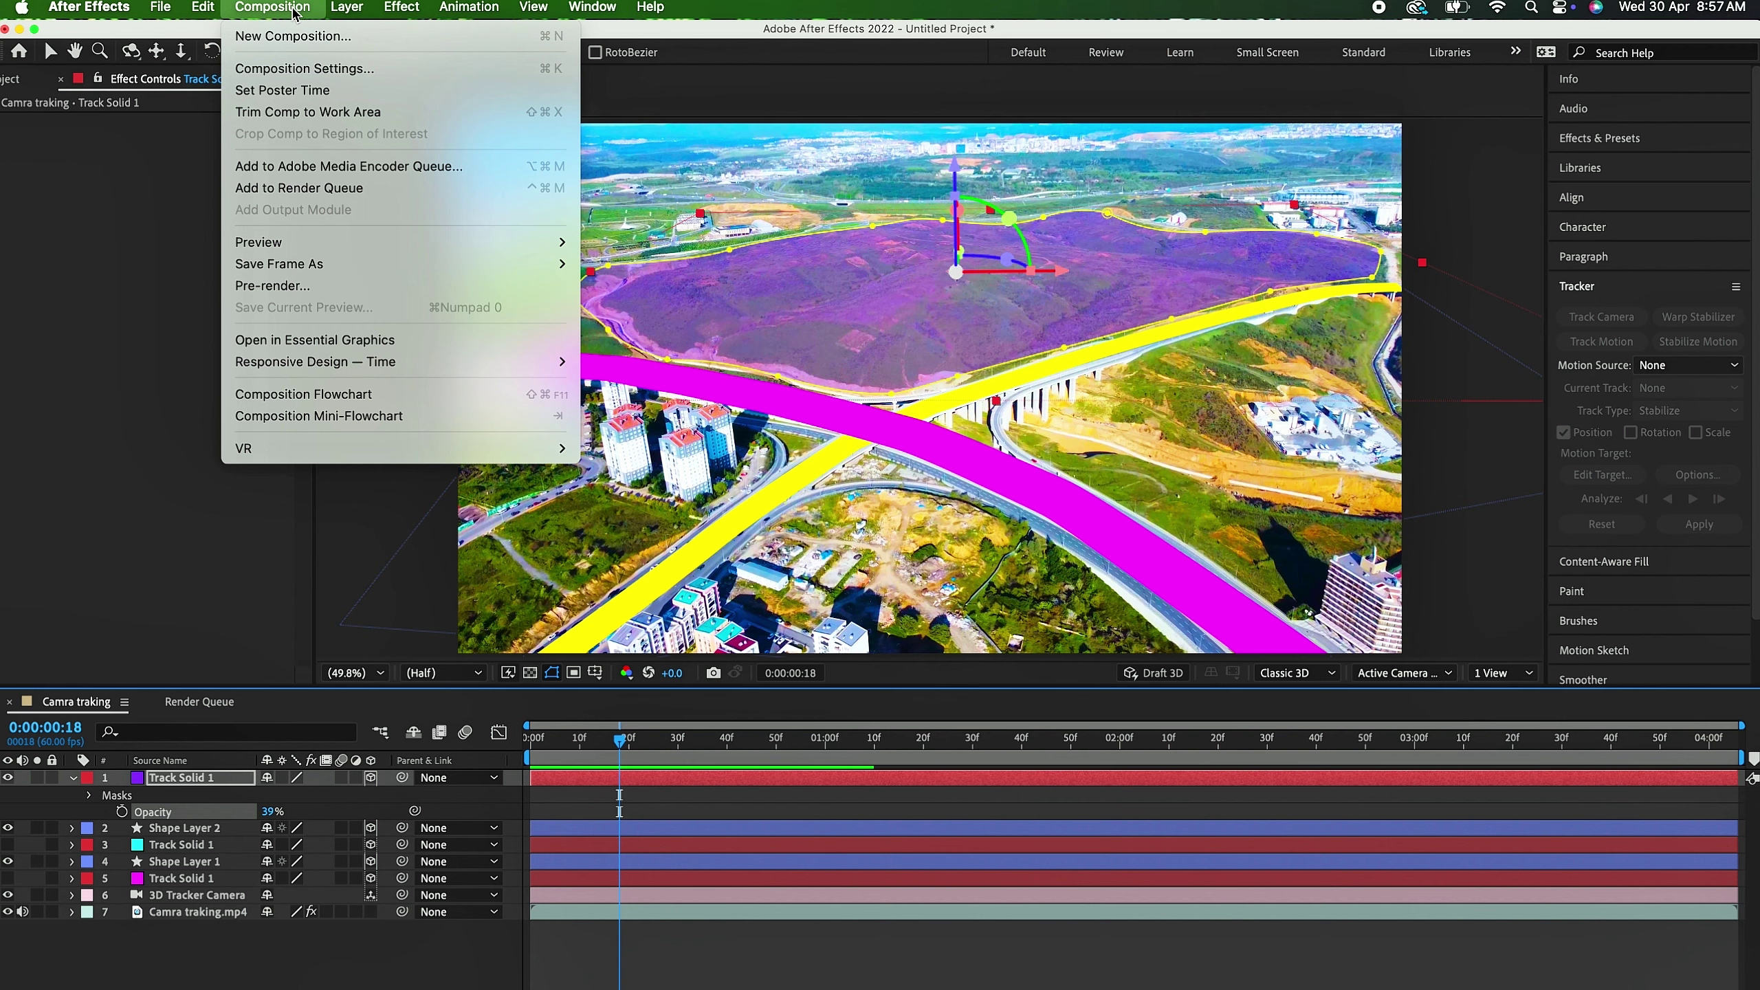
mouse_move(366, 8)
click(378, 57)
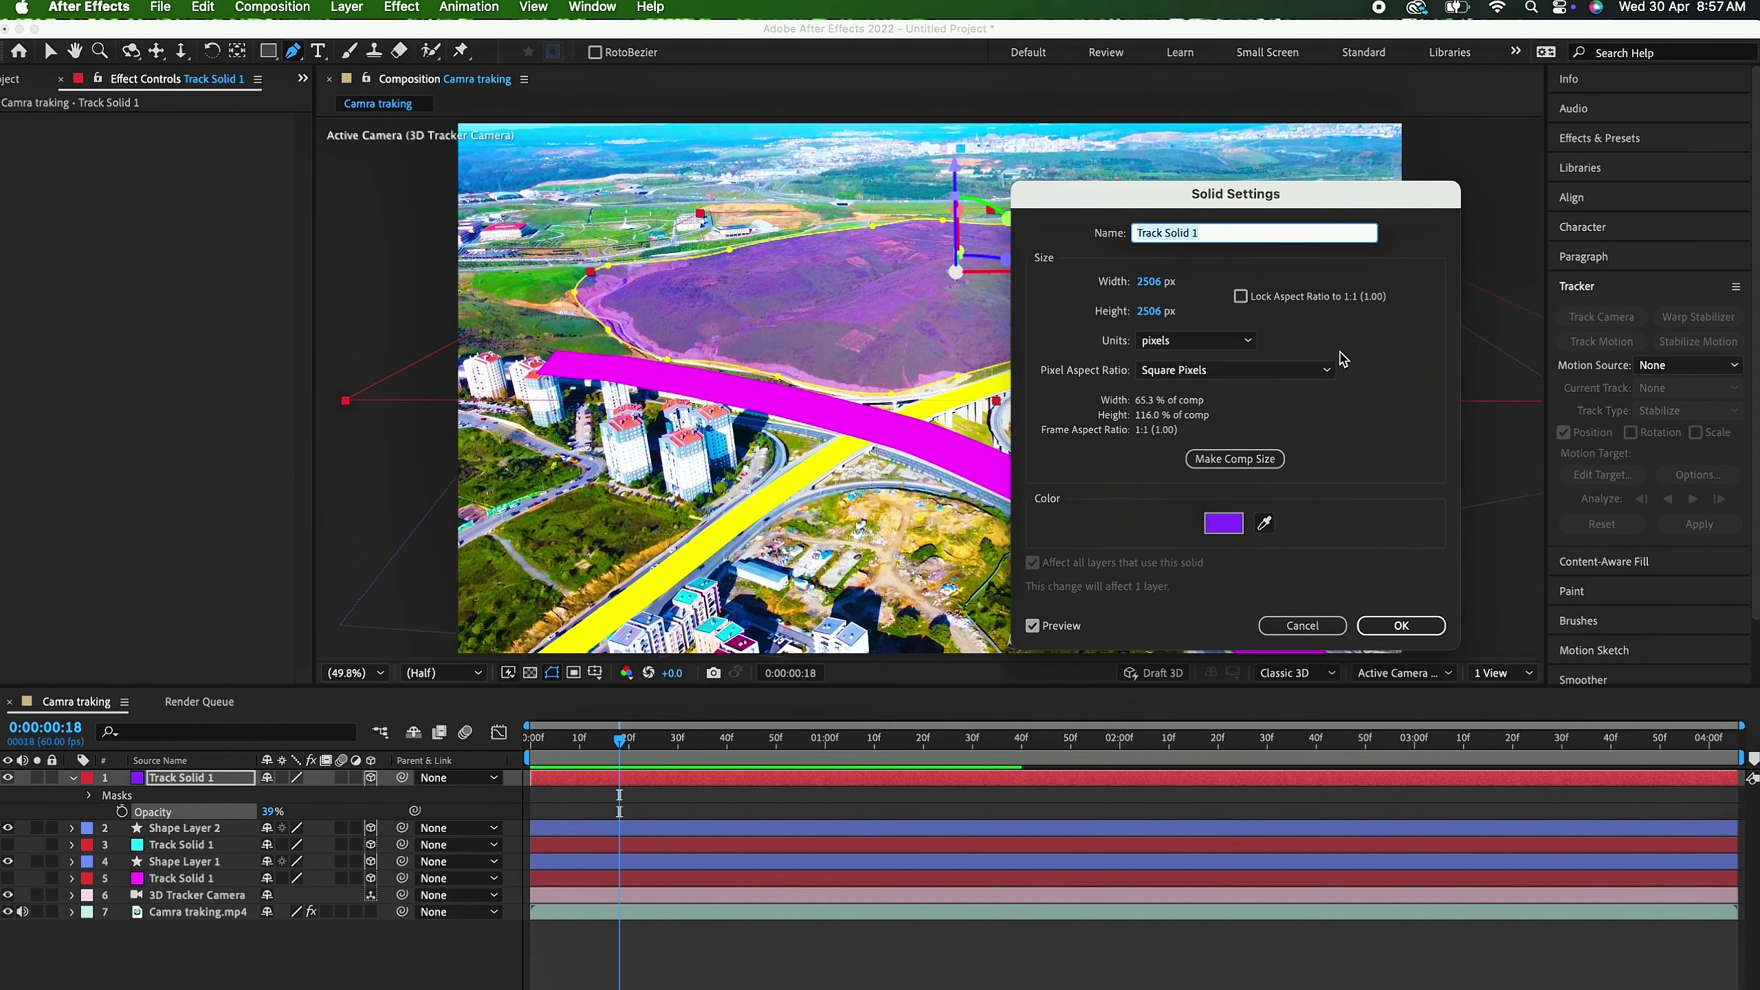
click(1222, 524)
click(532, 488)
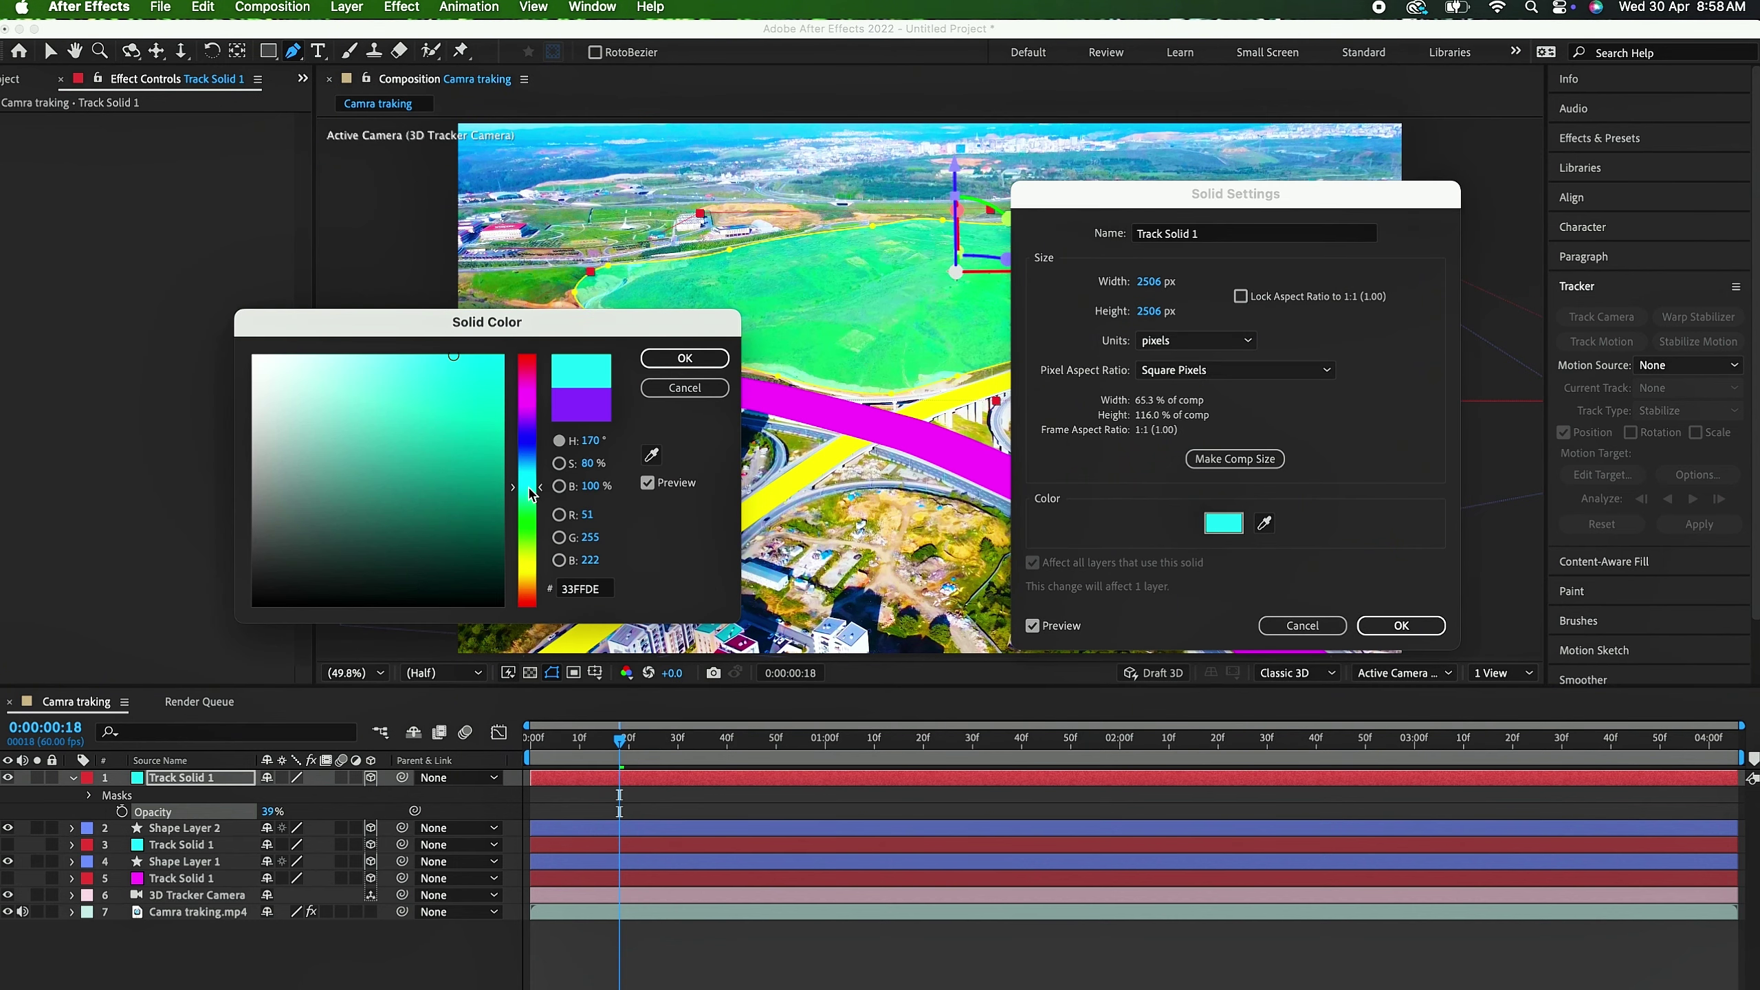
drag(532, 487, 535, 534)
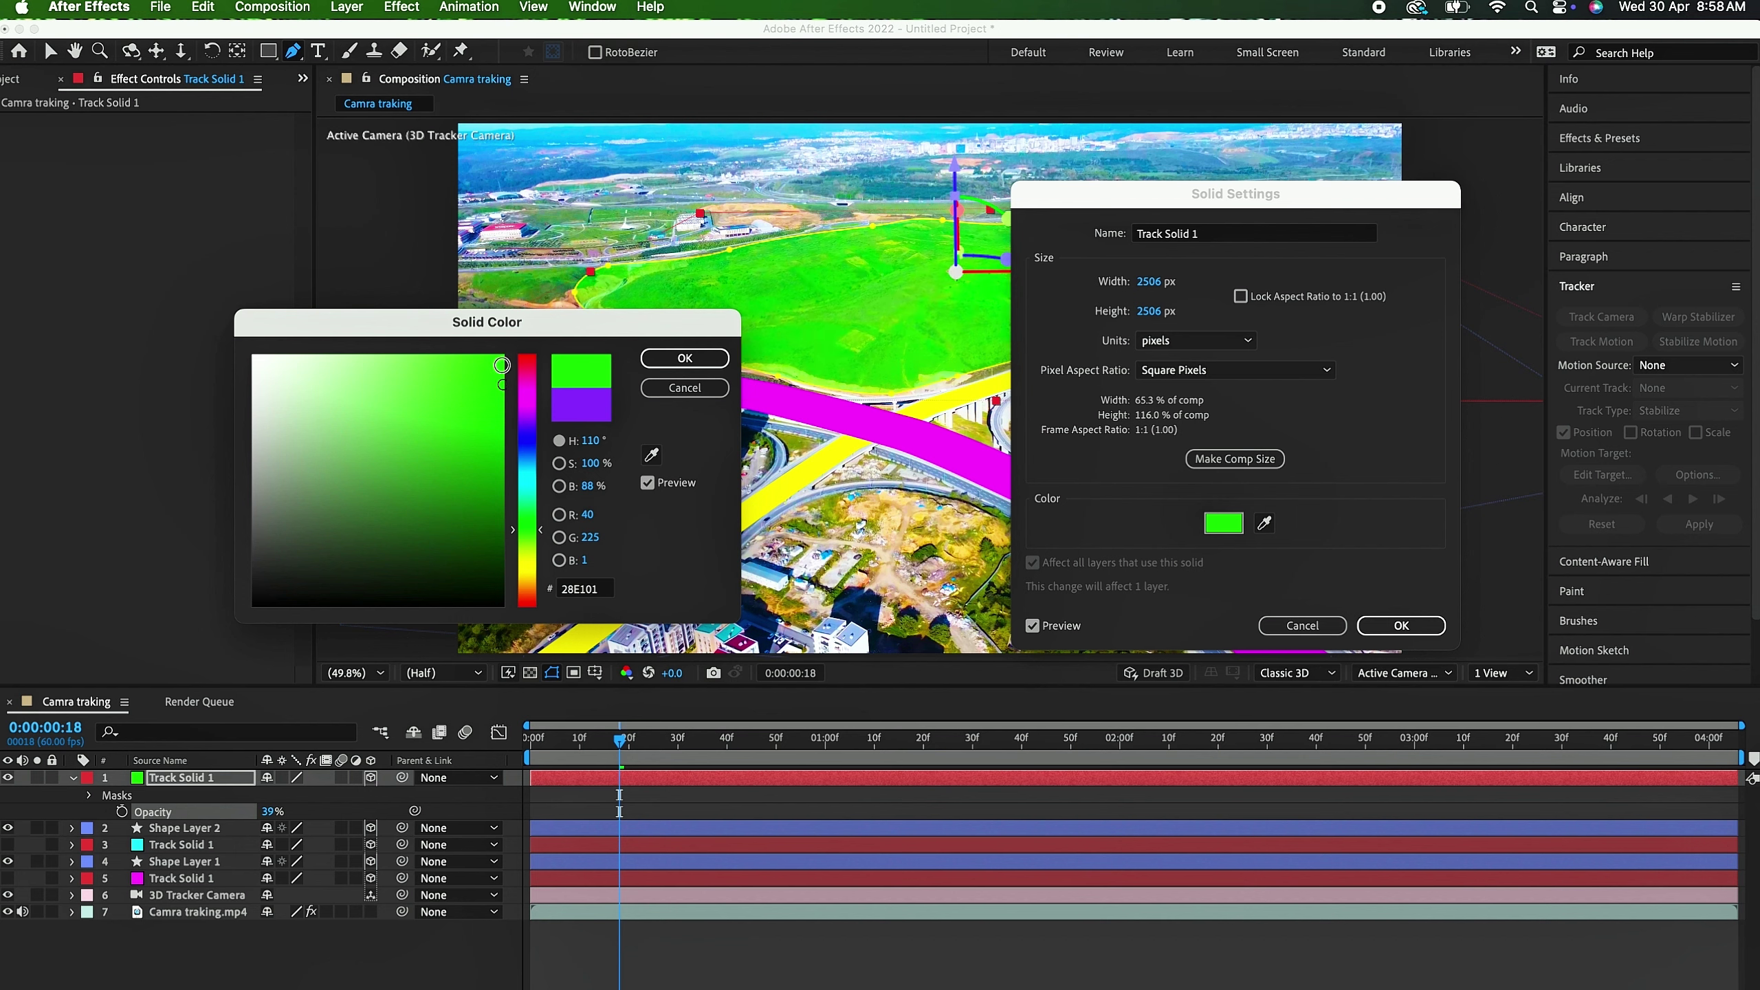
click(685, 358)
click(1414, 628)
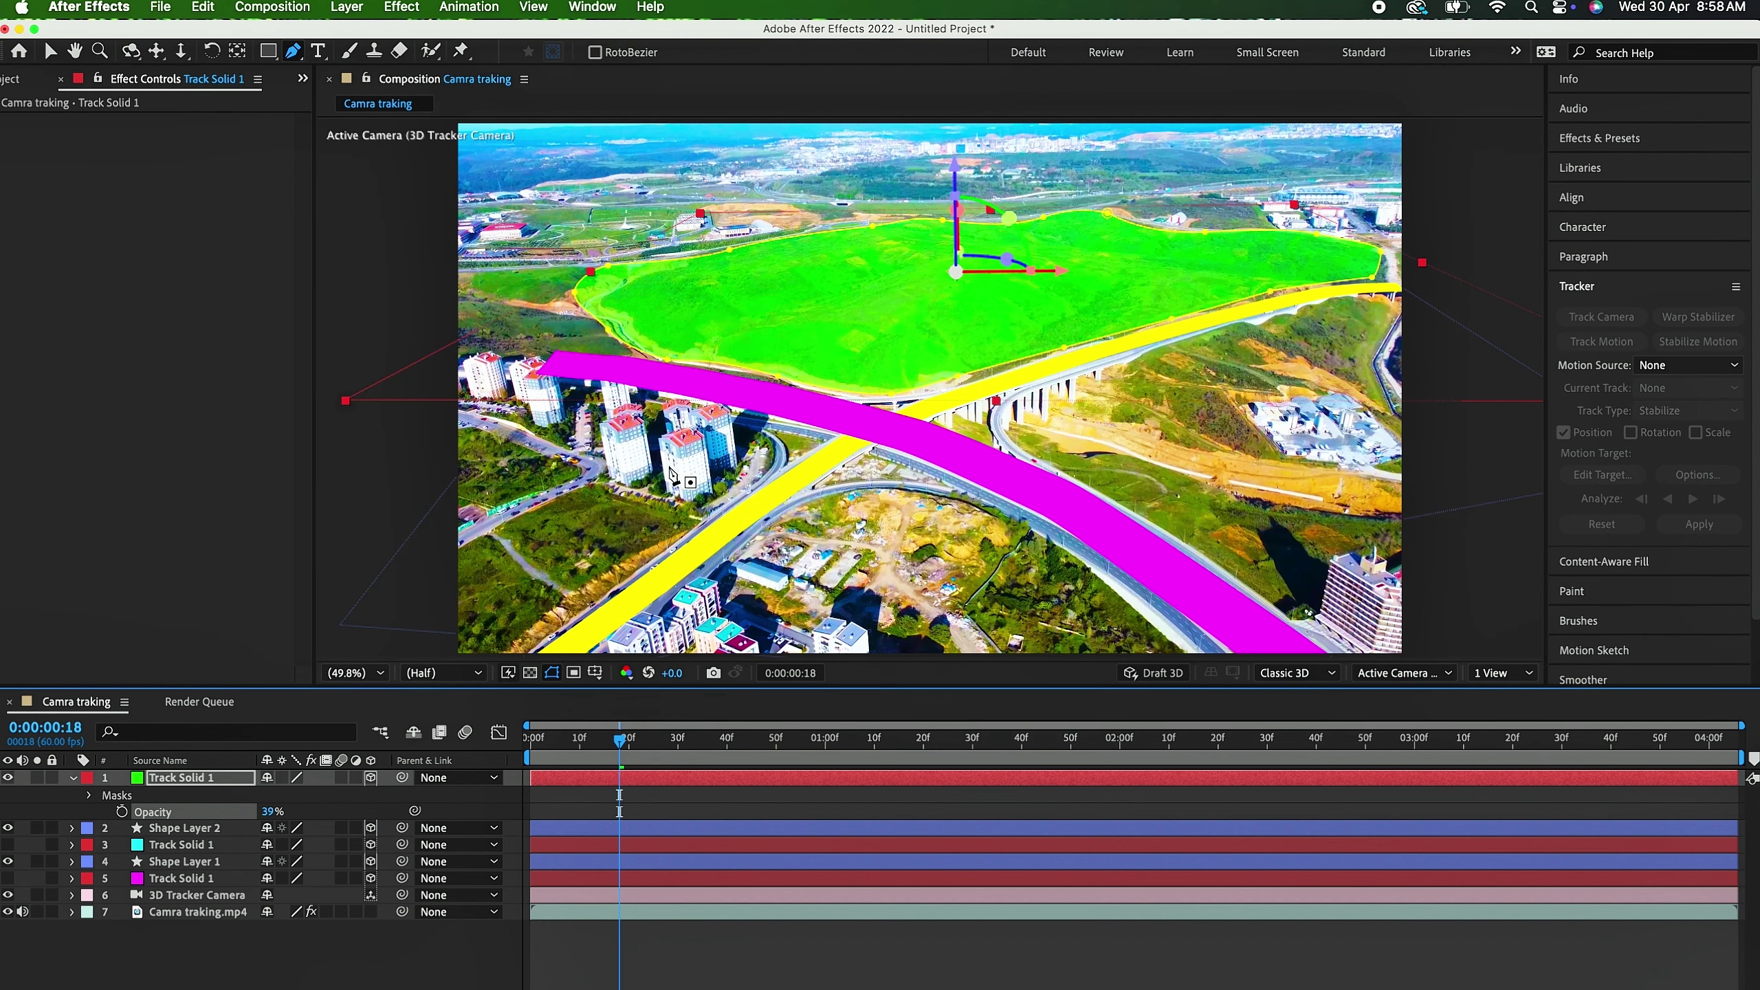
Step: Find the Stroke effect by searching for "strok" and apply it to the green hillside track solid
click(216, 777)
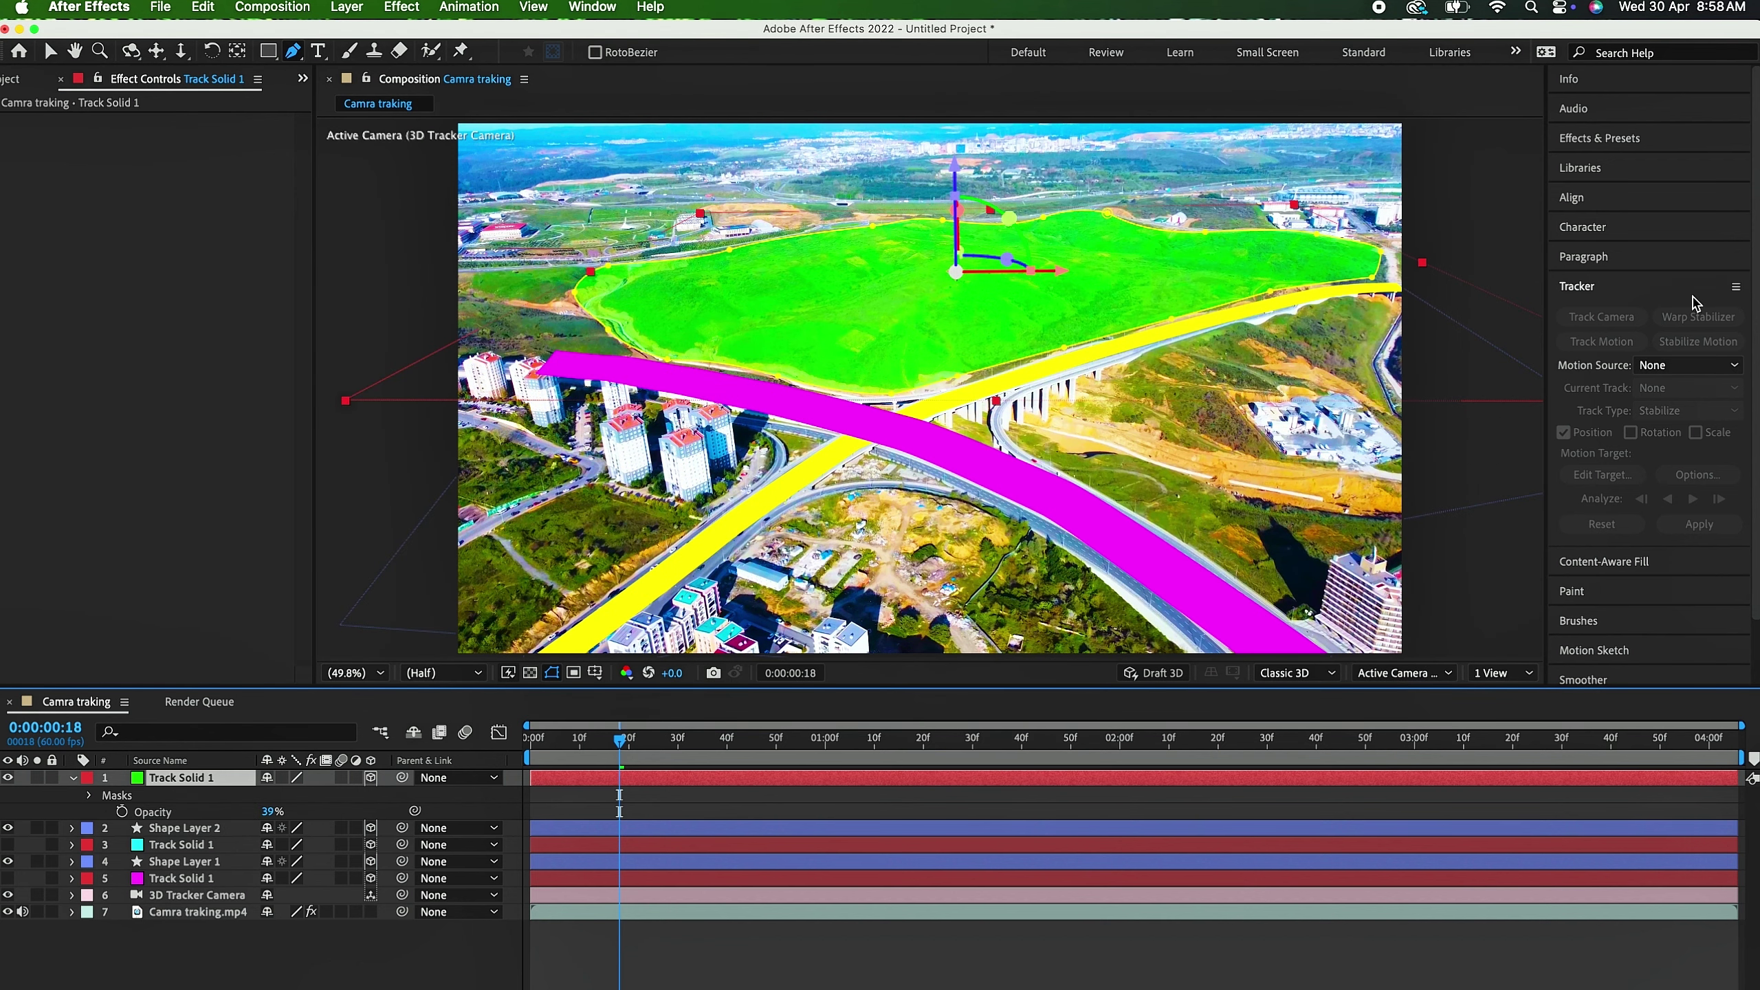
click(1584, 139)
text(s)
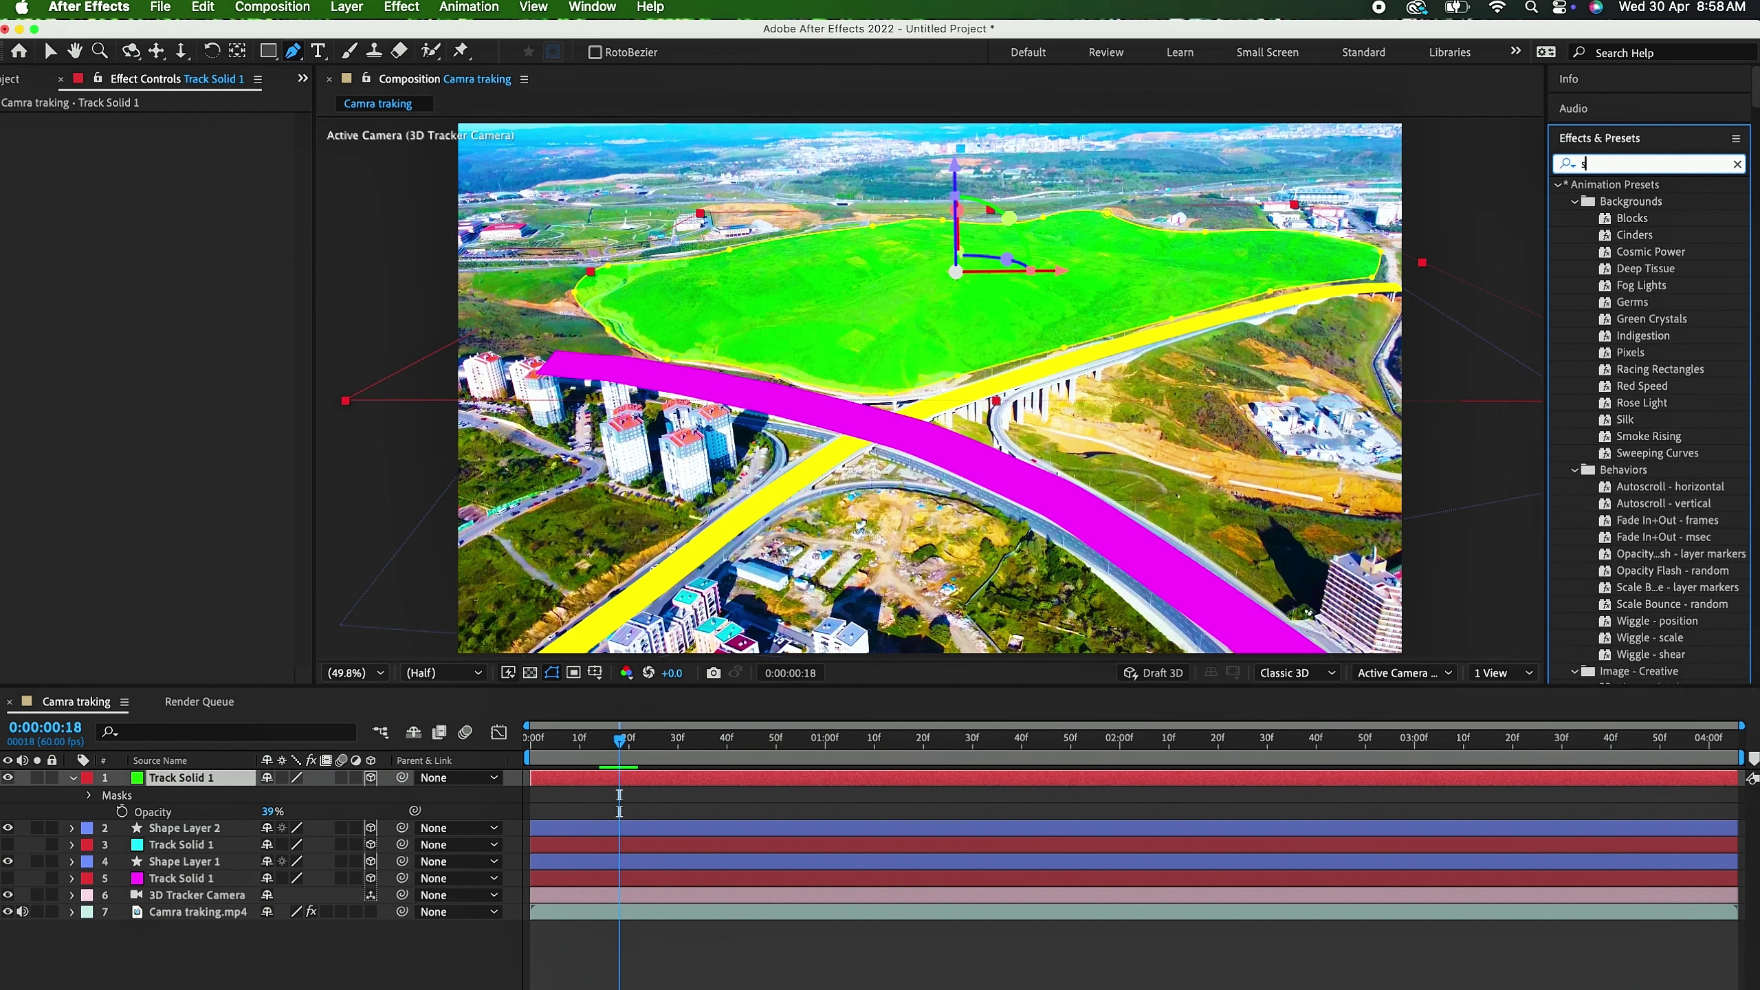
text(trok)
drag(1615, 403, 581, 463)
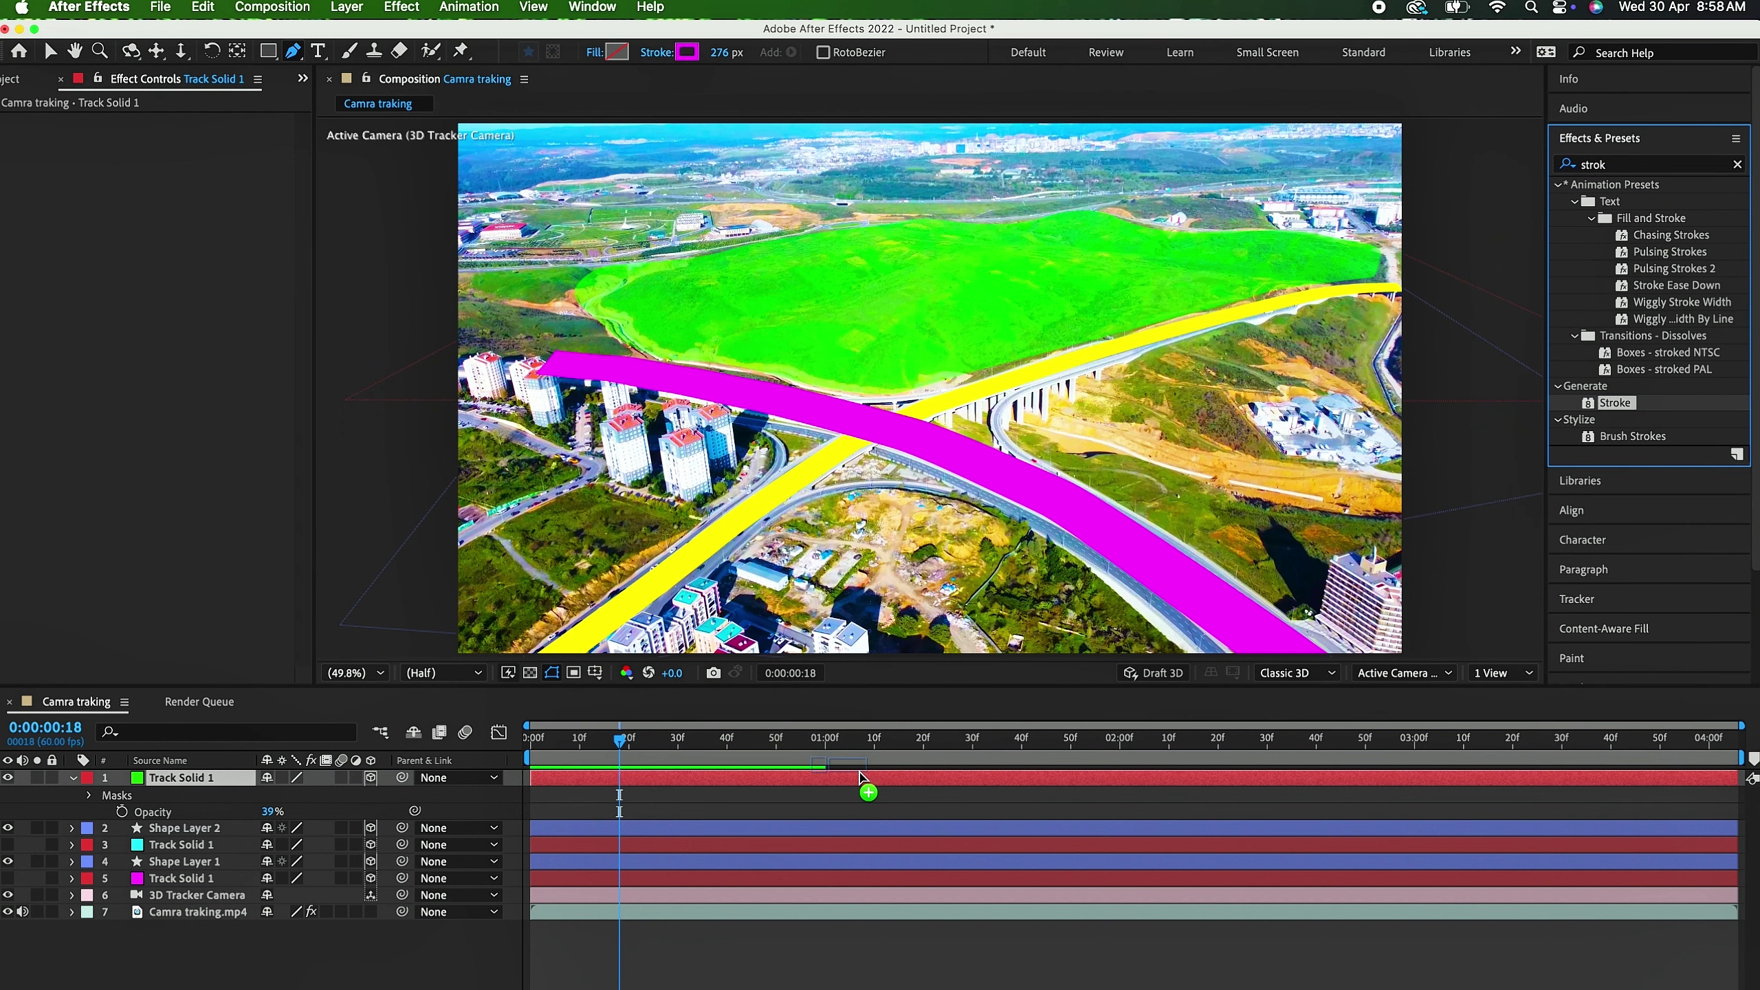
Step: Set the hillside Stroke effect's colour to red F80404 and its brush size to 6.5, and preview the composition from the first frame
click(180, 188)
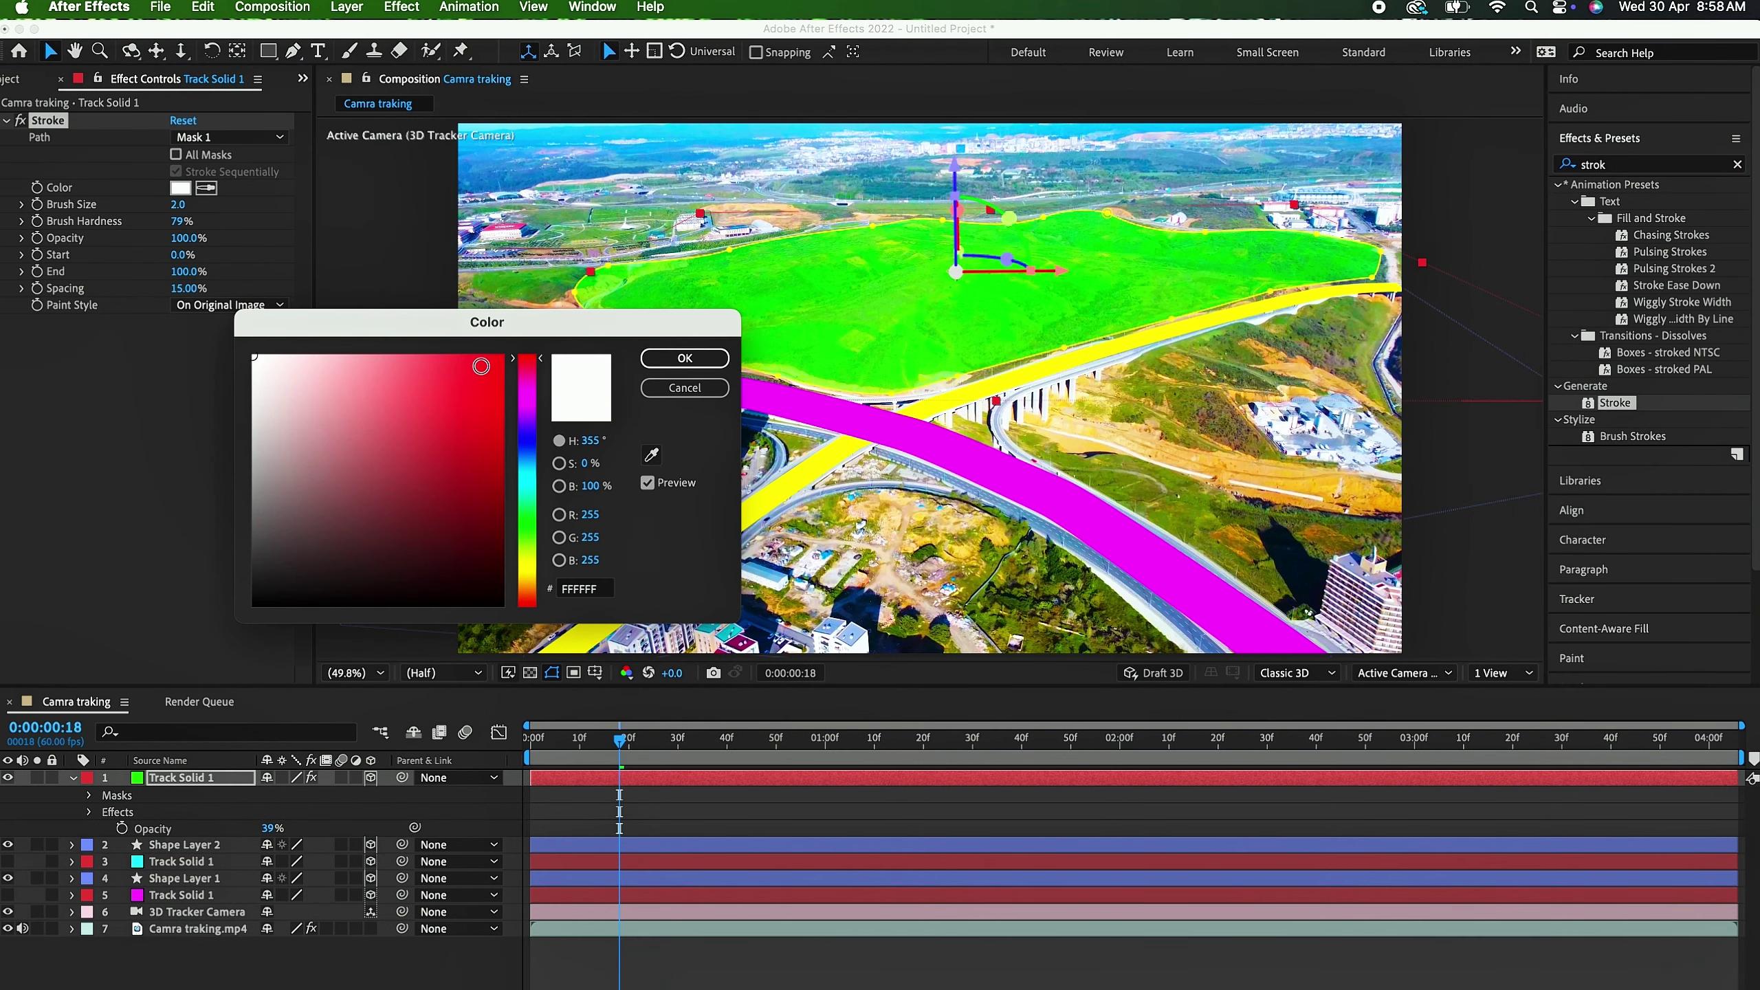
click(500, 362)
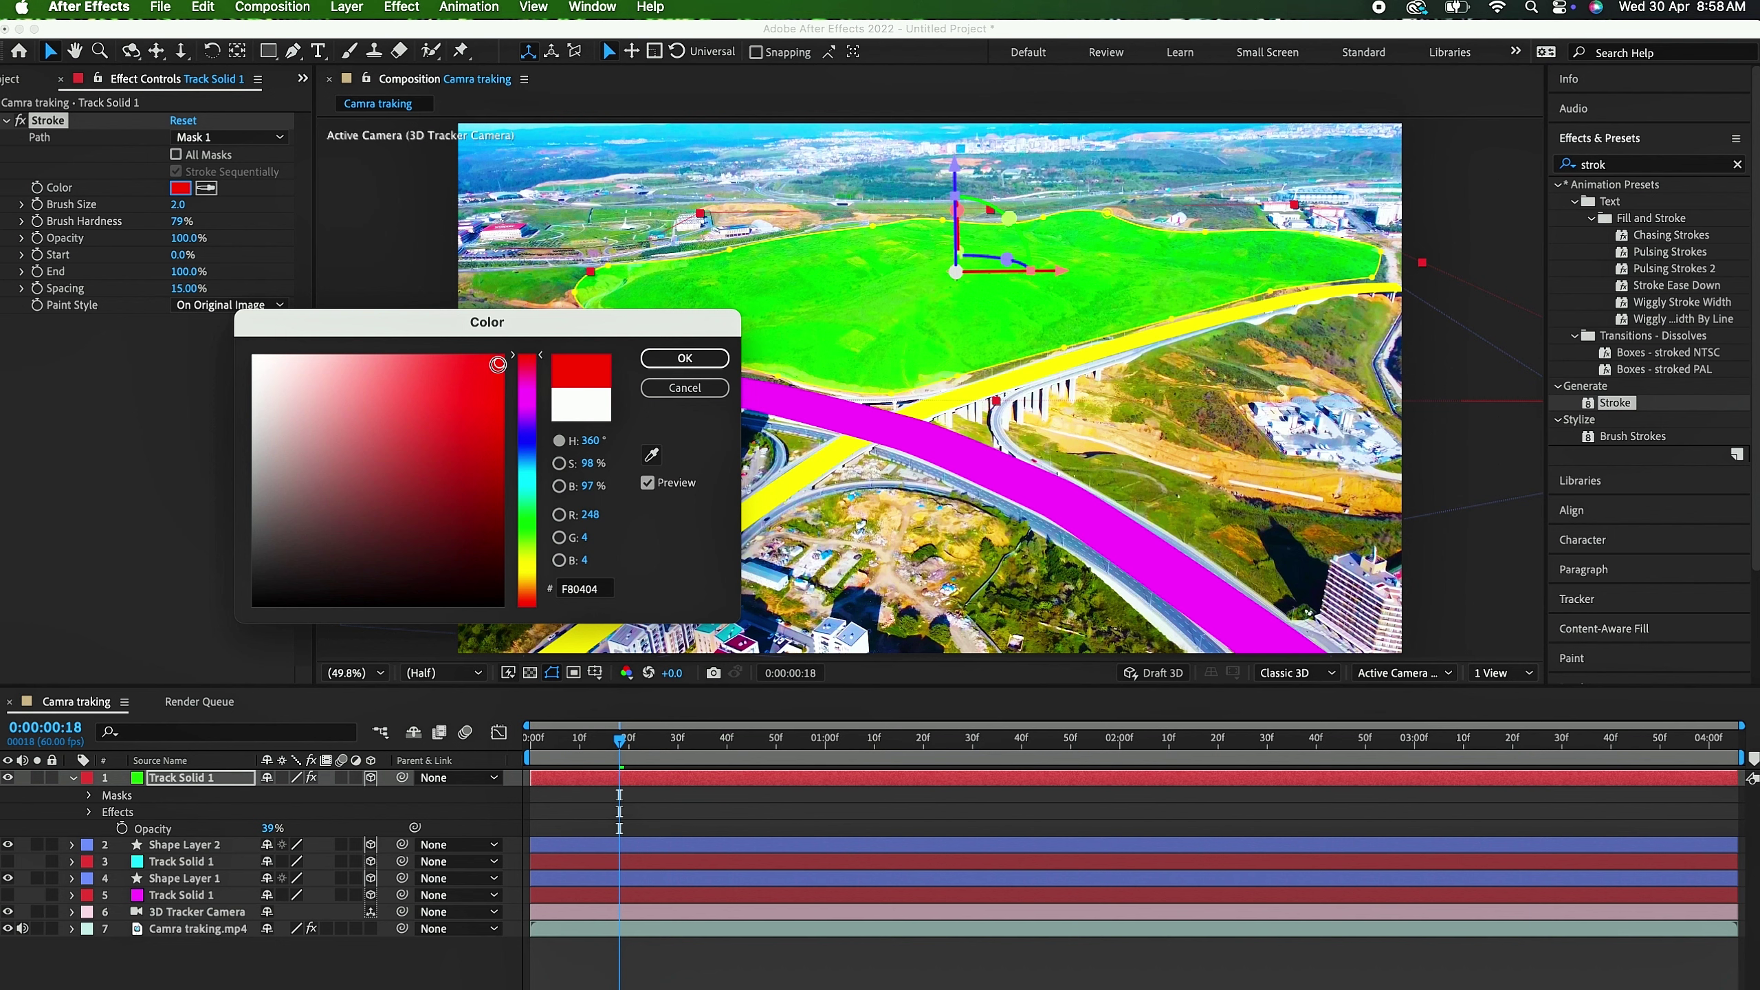
click(685, 357)
drag(179, 205, 215, 201)
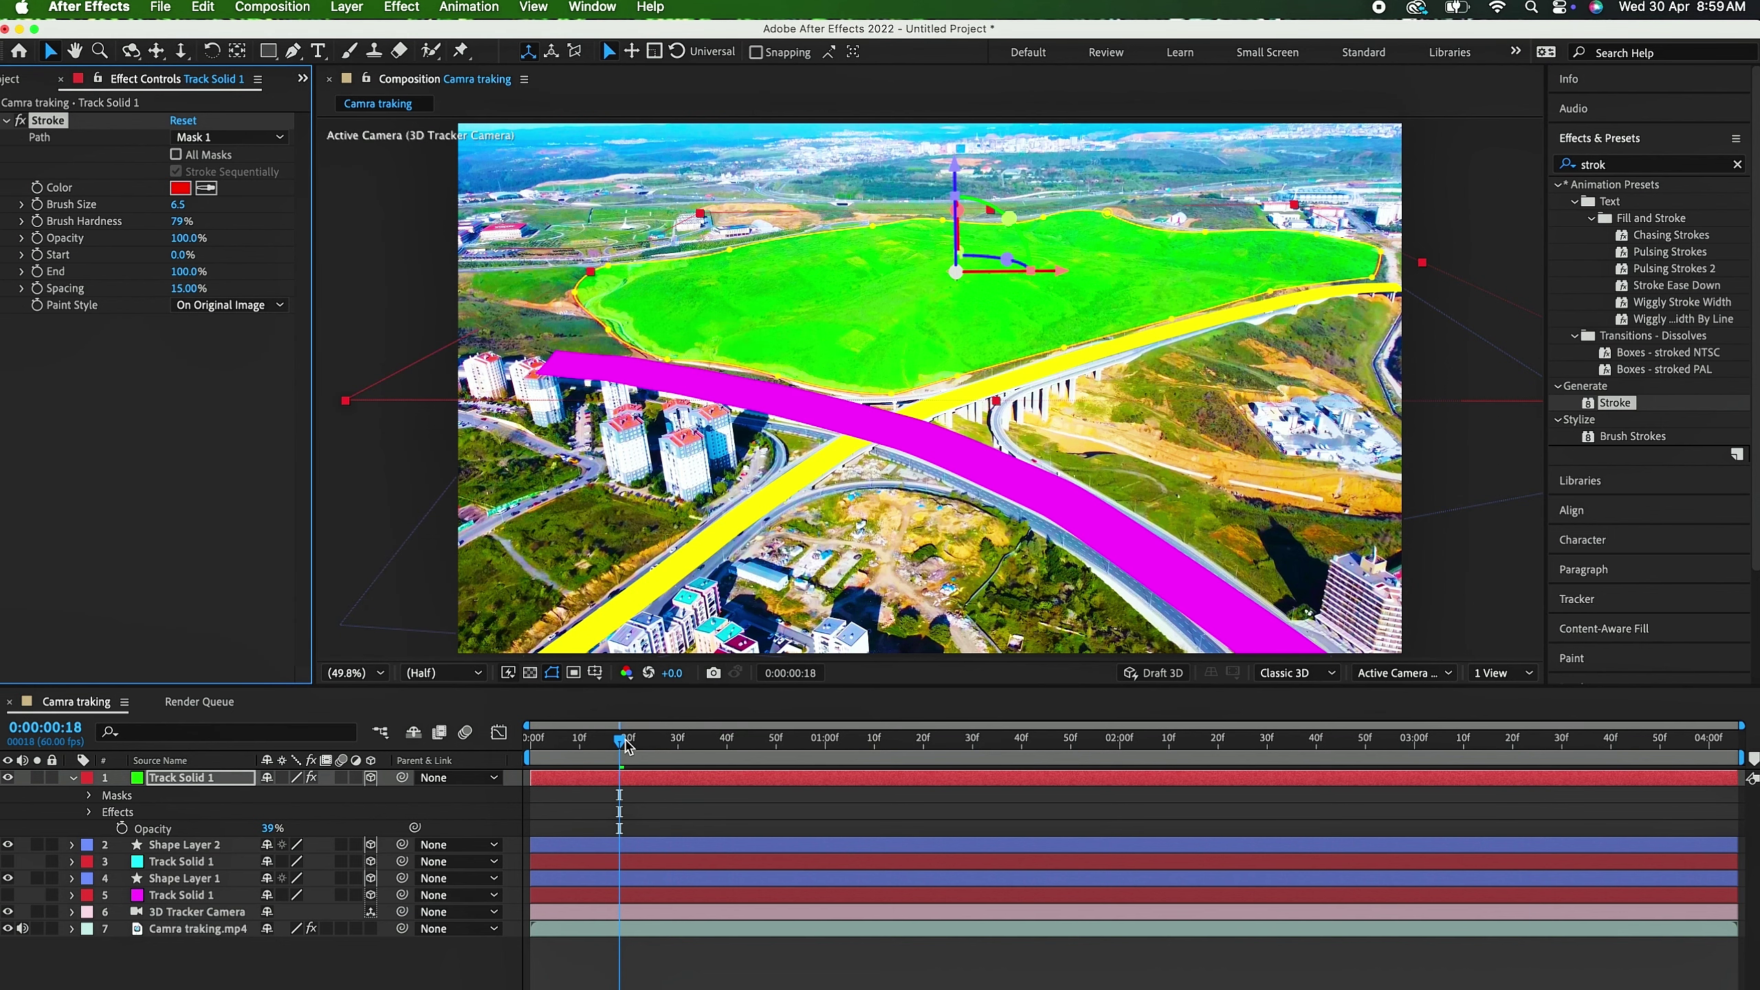
click(451, 711)
key(Home)
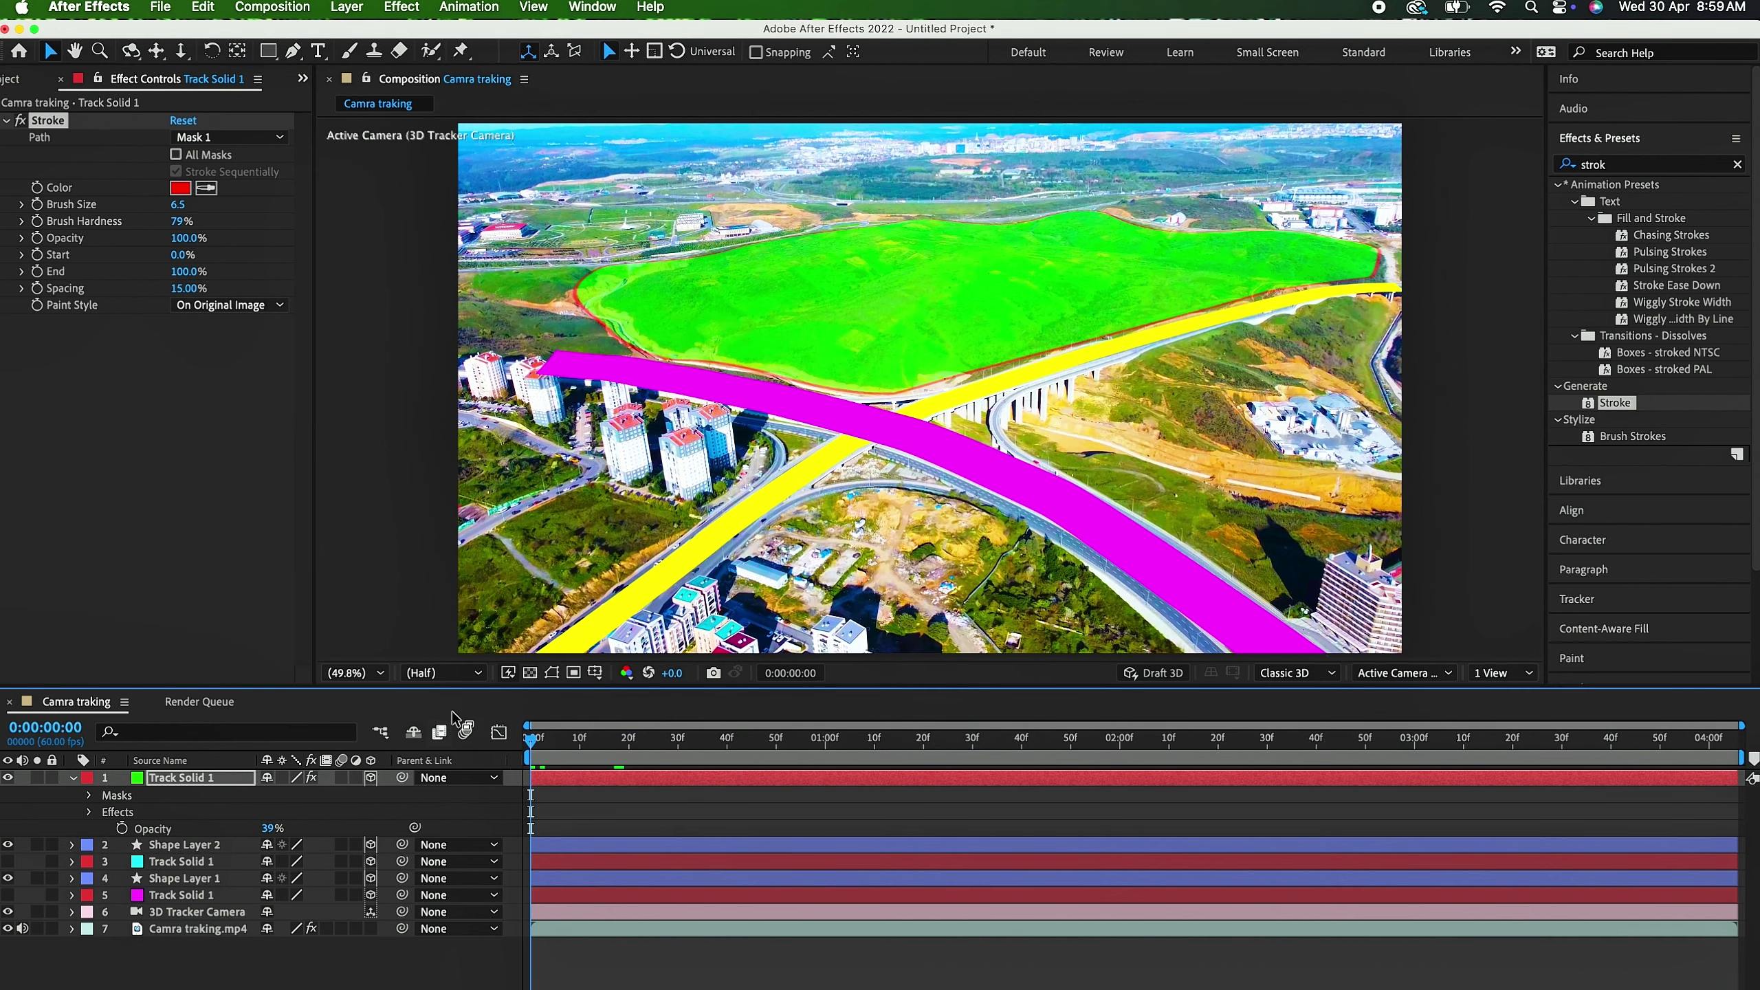
key(space)
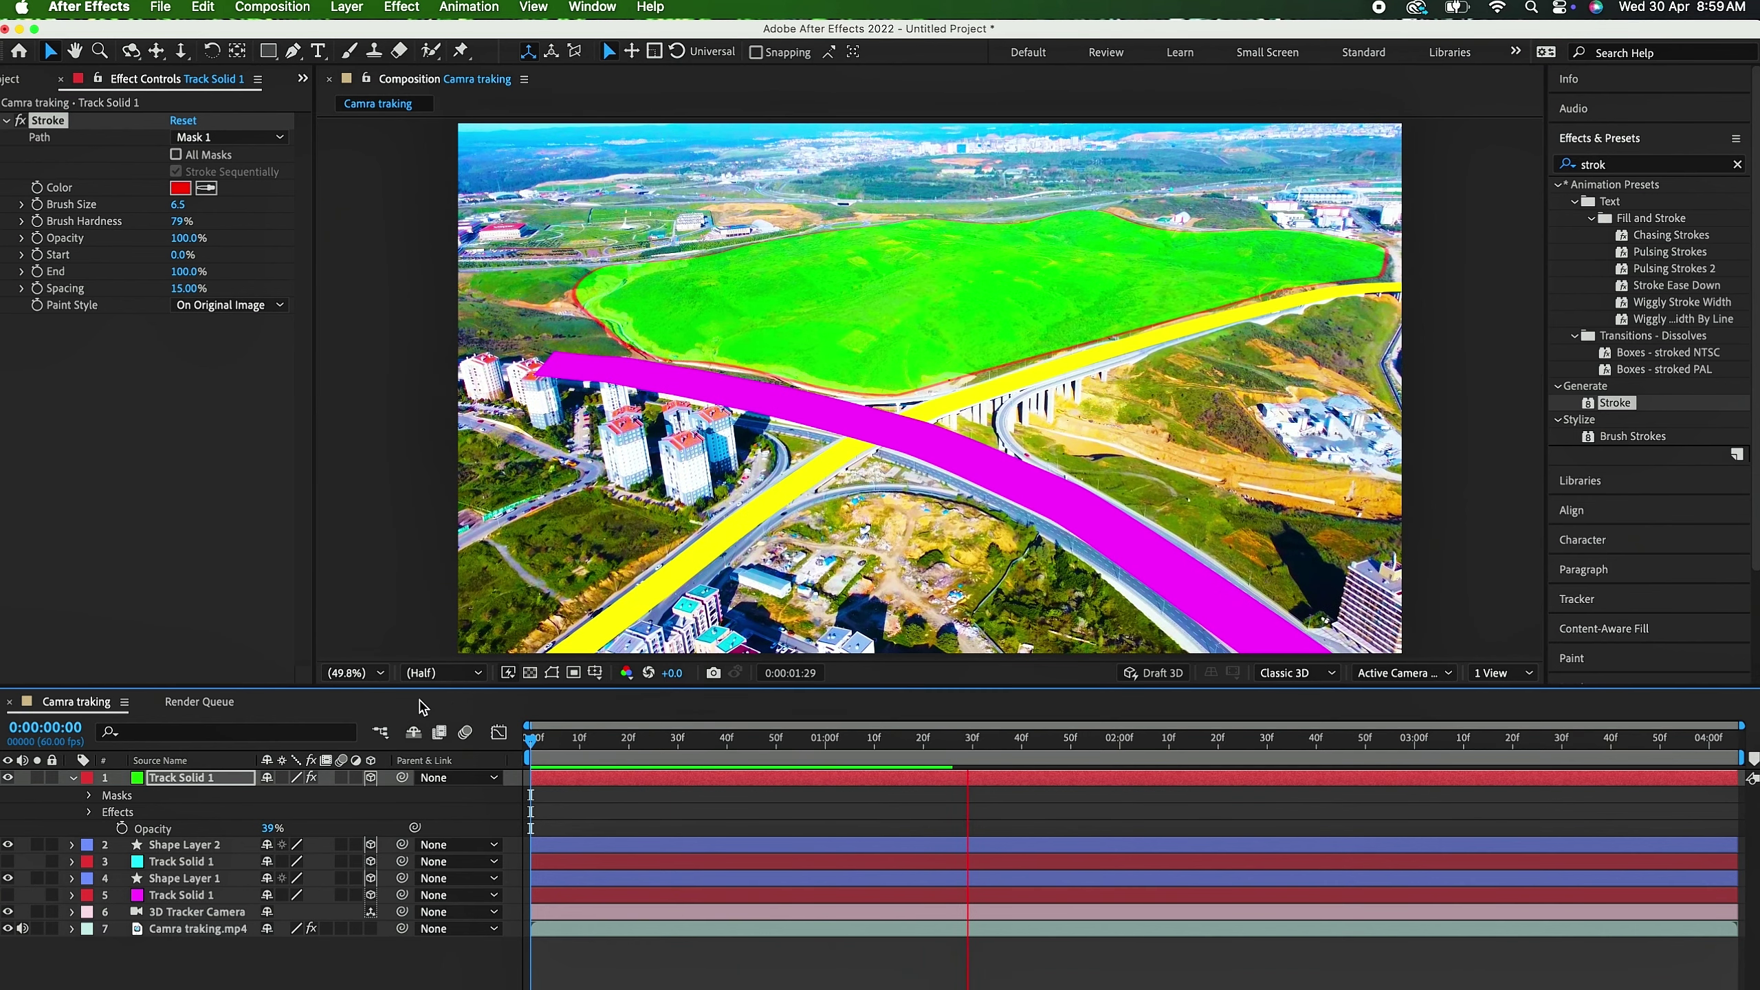
key(space)
drag(972, 740, 284, 745)
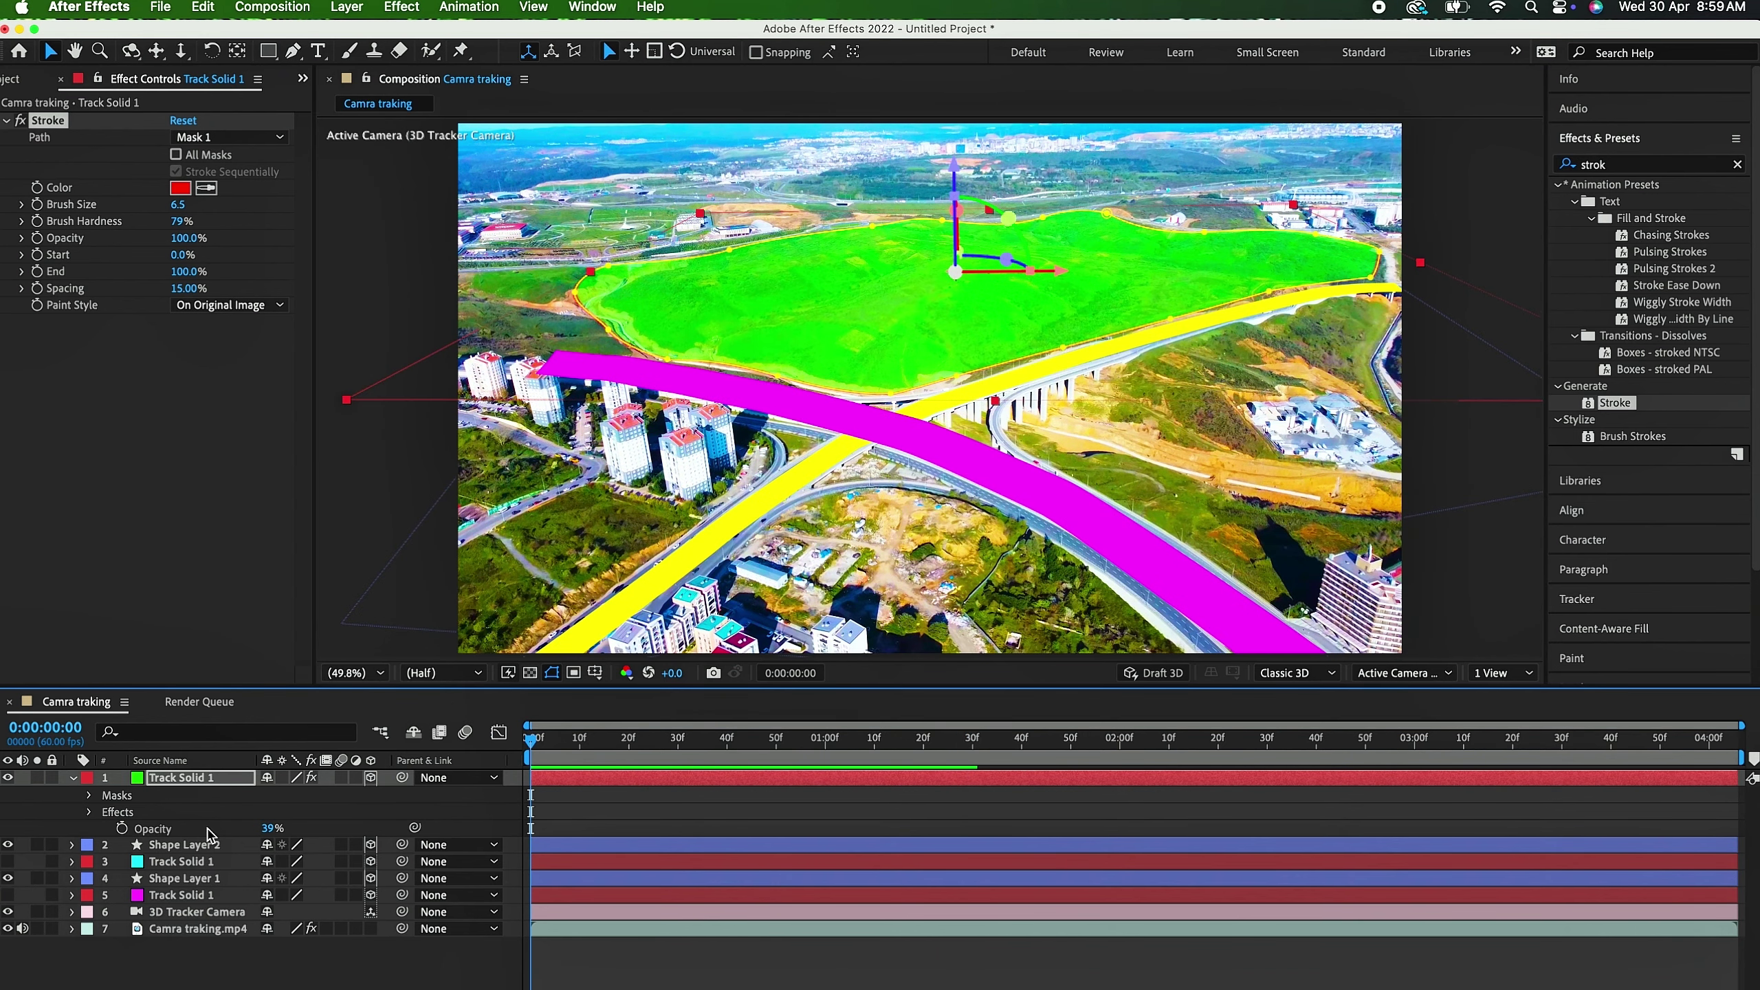
Step: Add Trim Paths to the contents of Shape Layer 1, the yellow road line
click(200, 881)
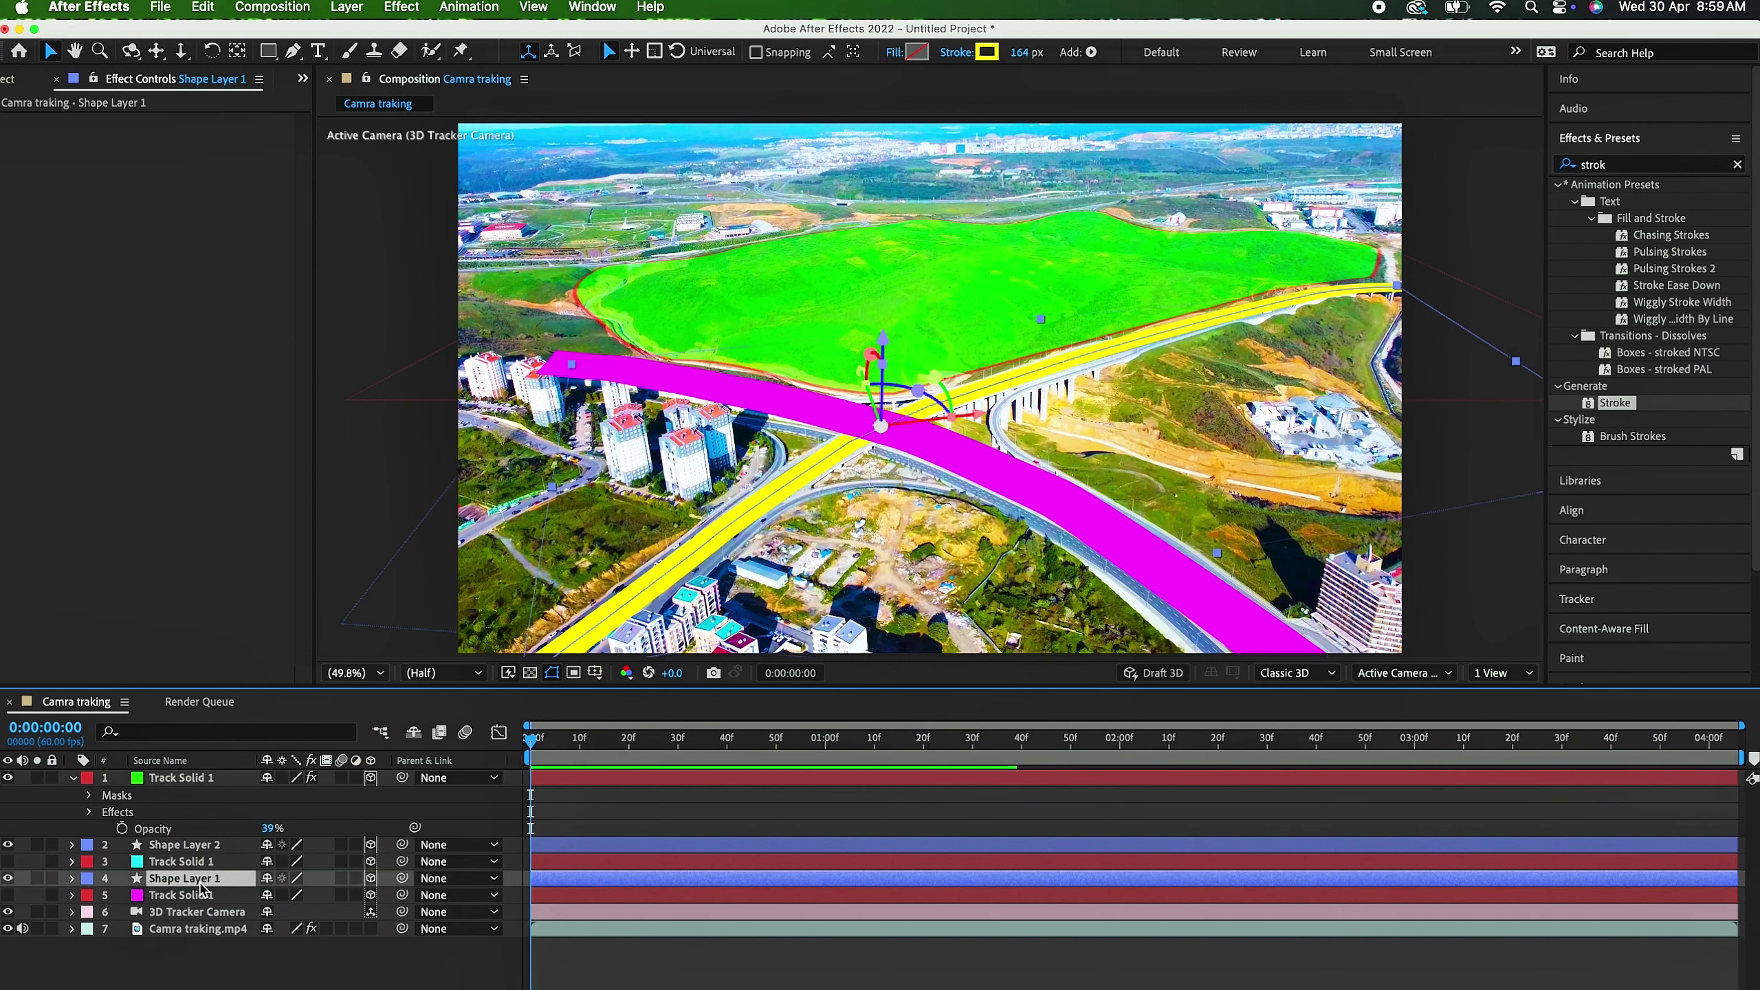
click(73, 879)
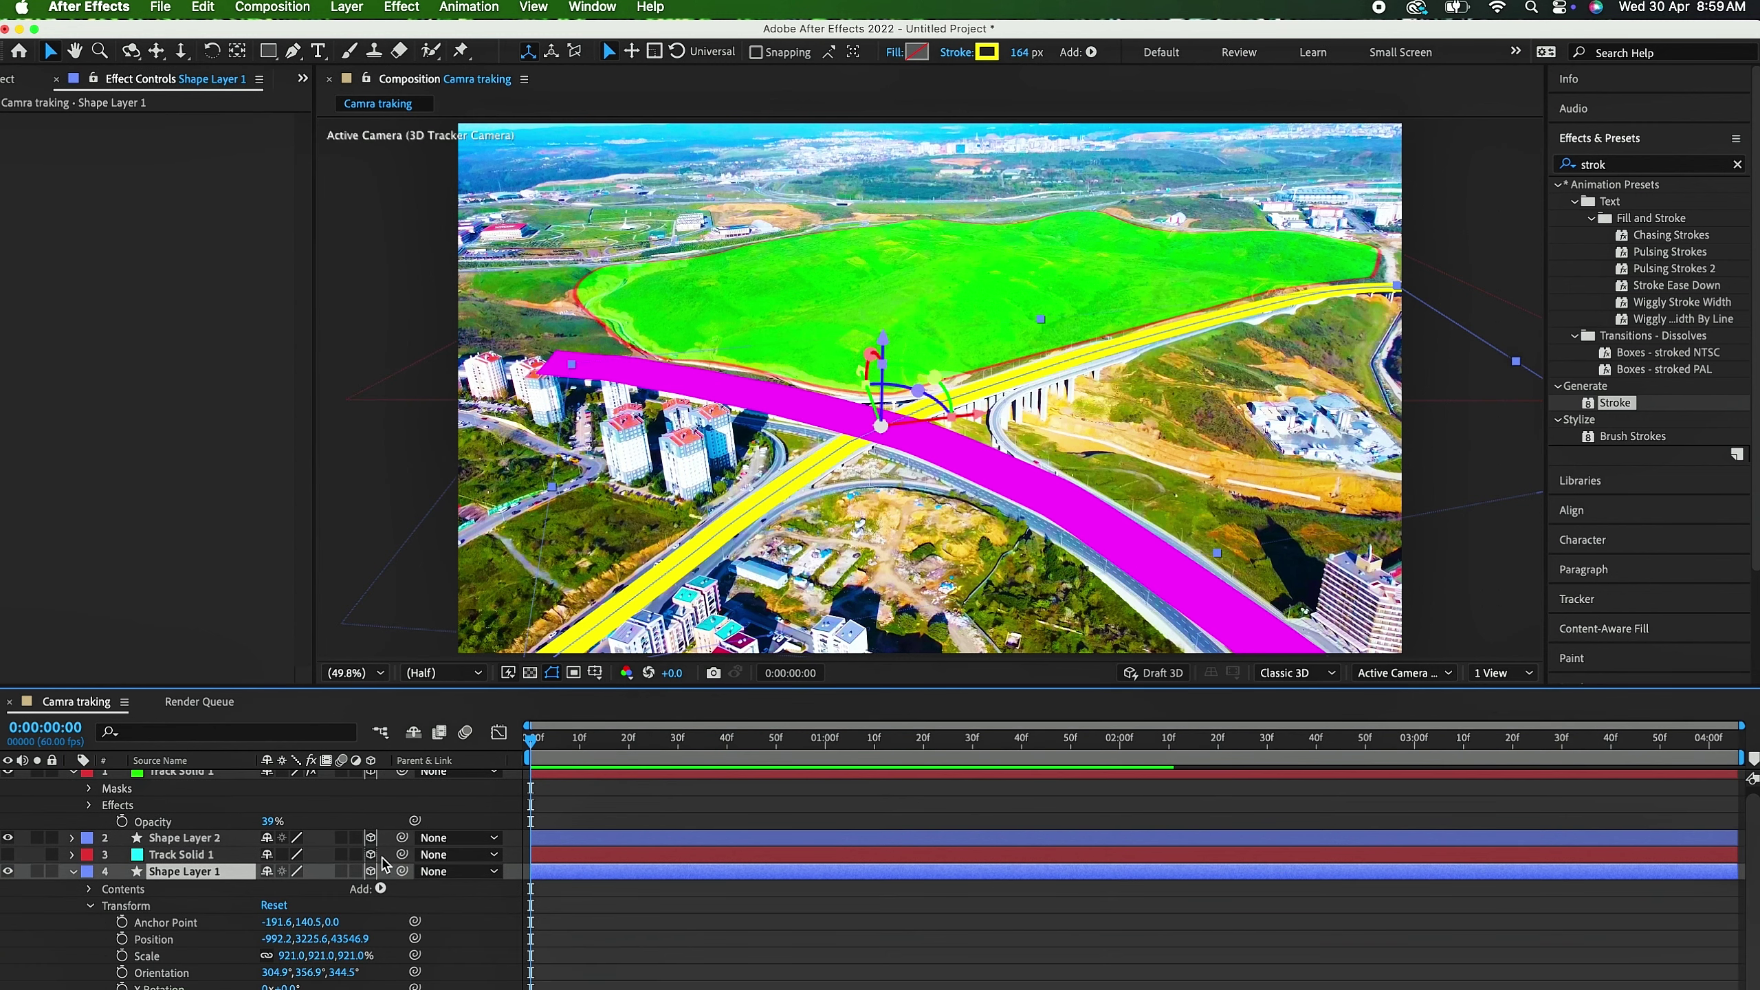
click(381, 889)
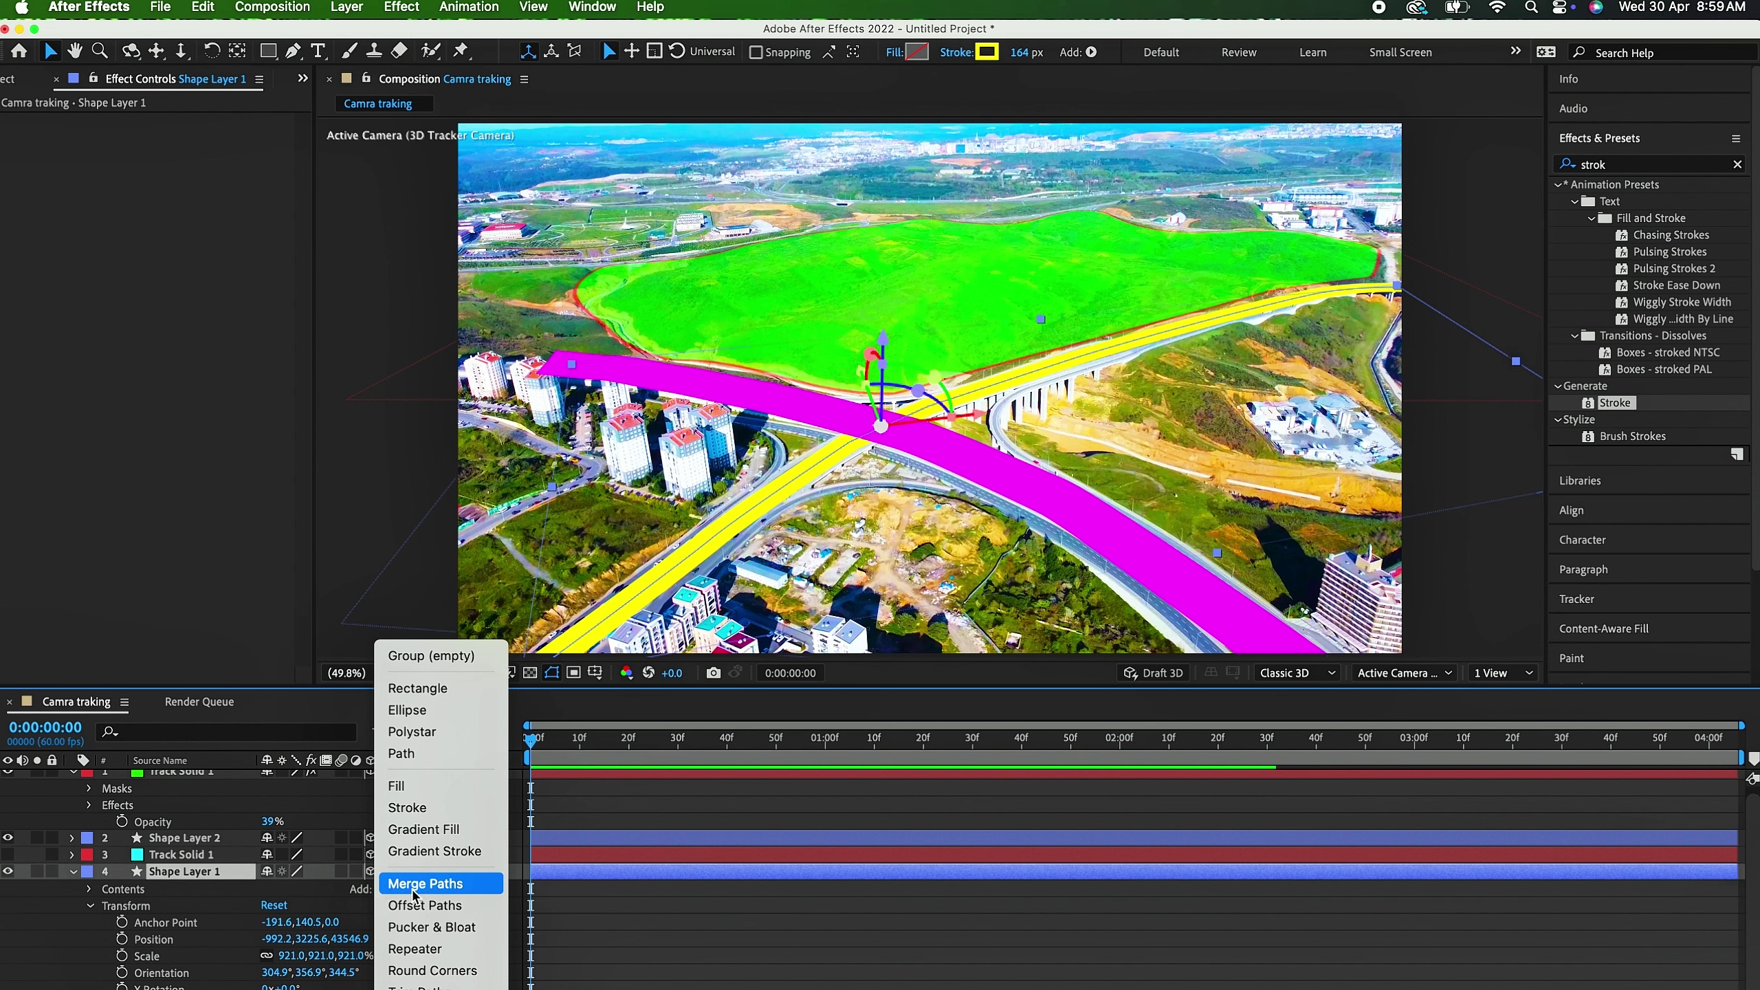
click(416, 987)
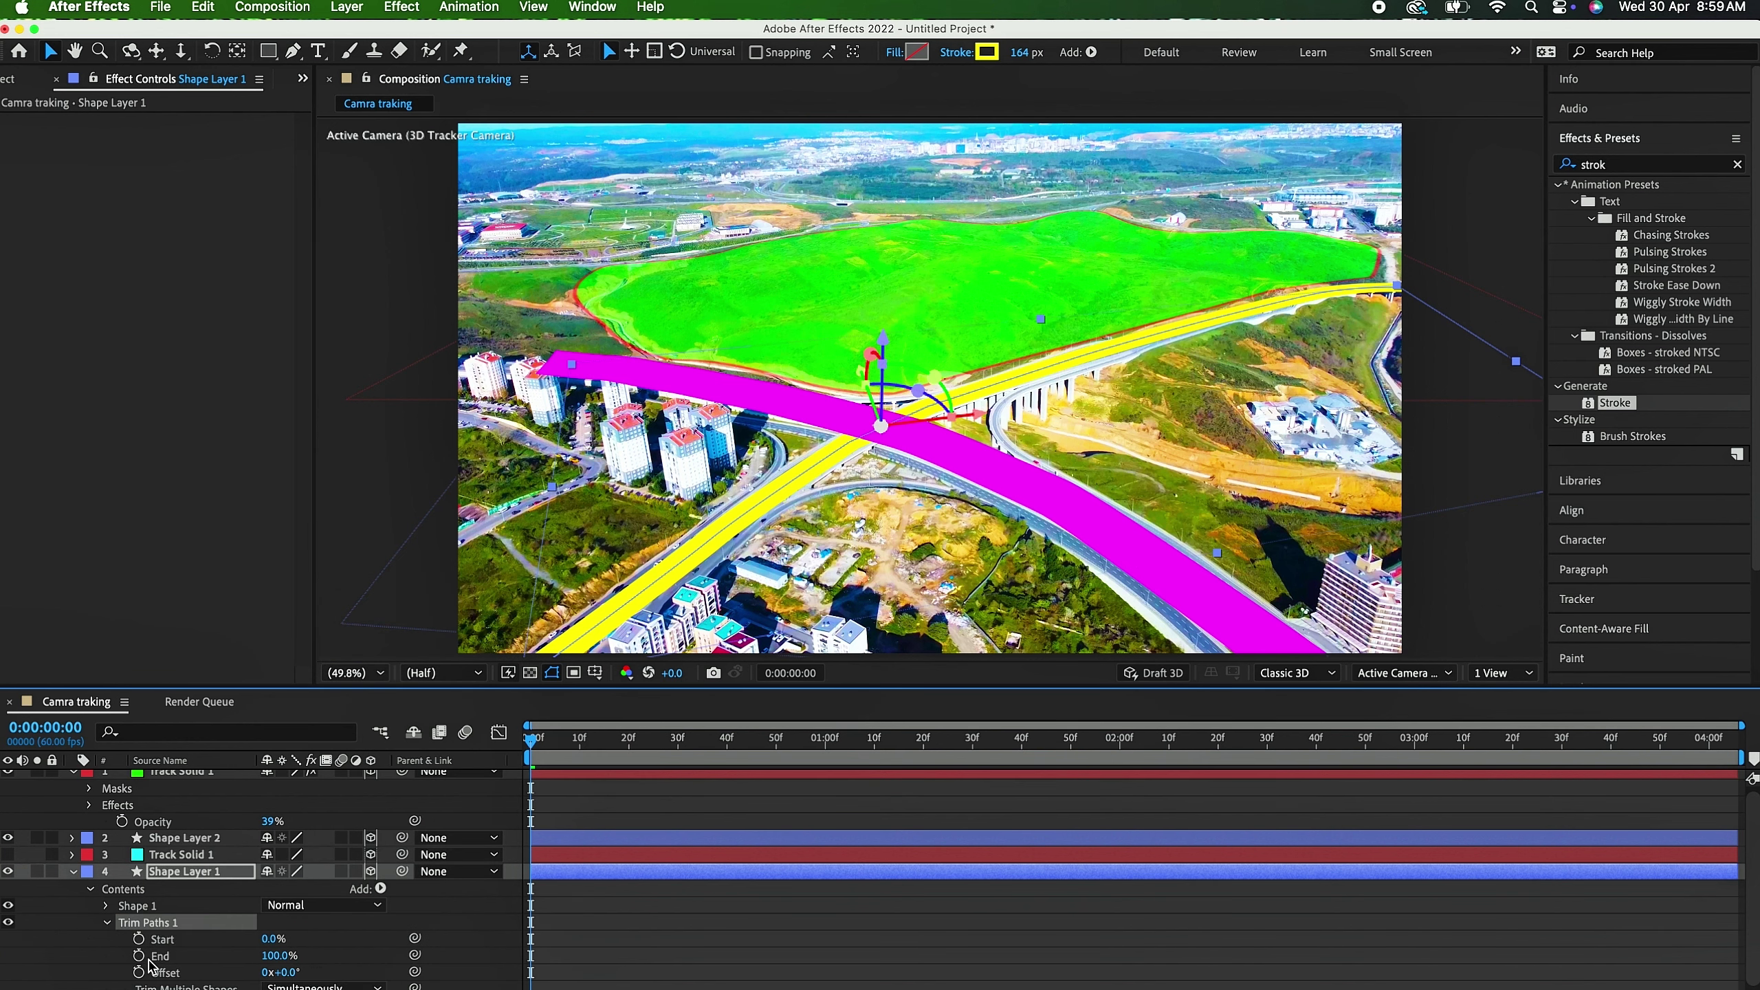
Step: Try animating the Trim Paths End from 0% at the first frame to 100% at 0:00:01:00, and remove its keyframes
click(138, 956)
drag(273, 956, 57, 963)
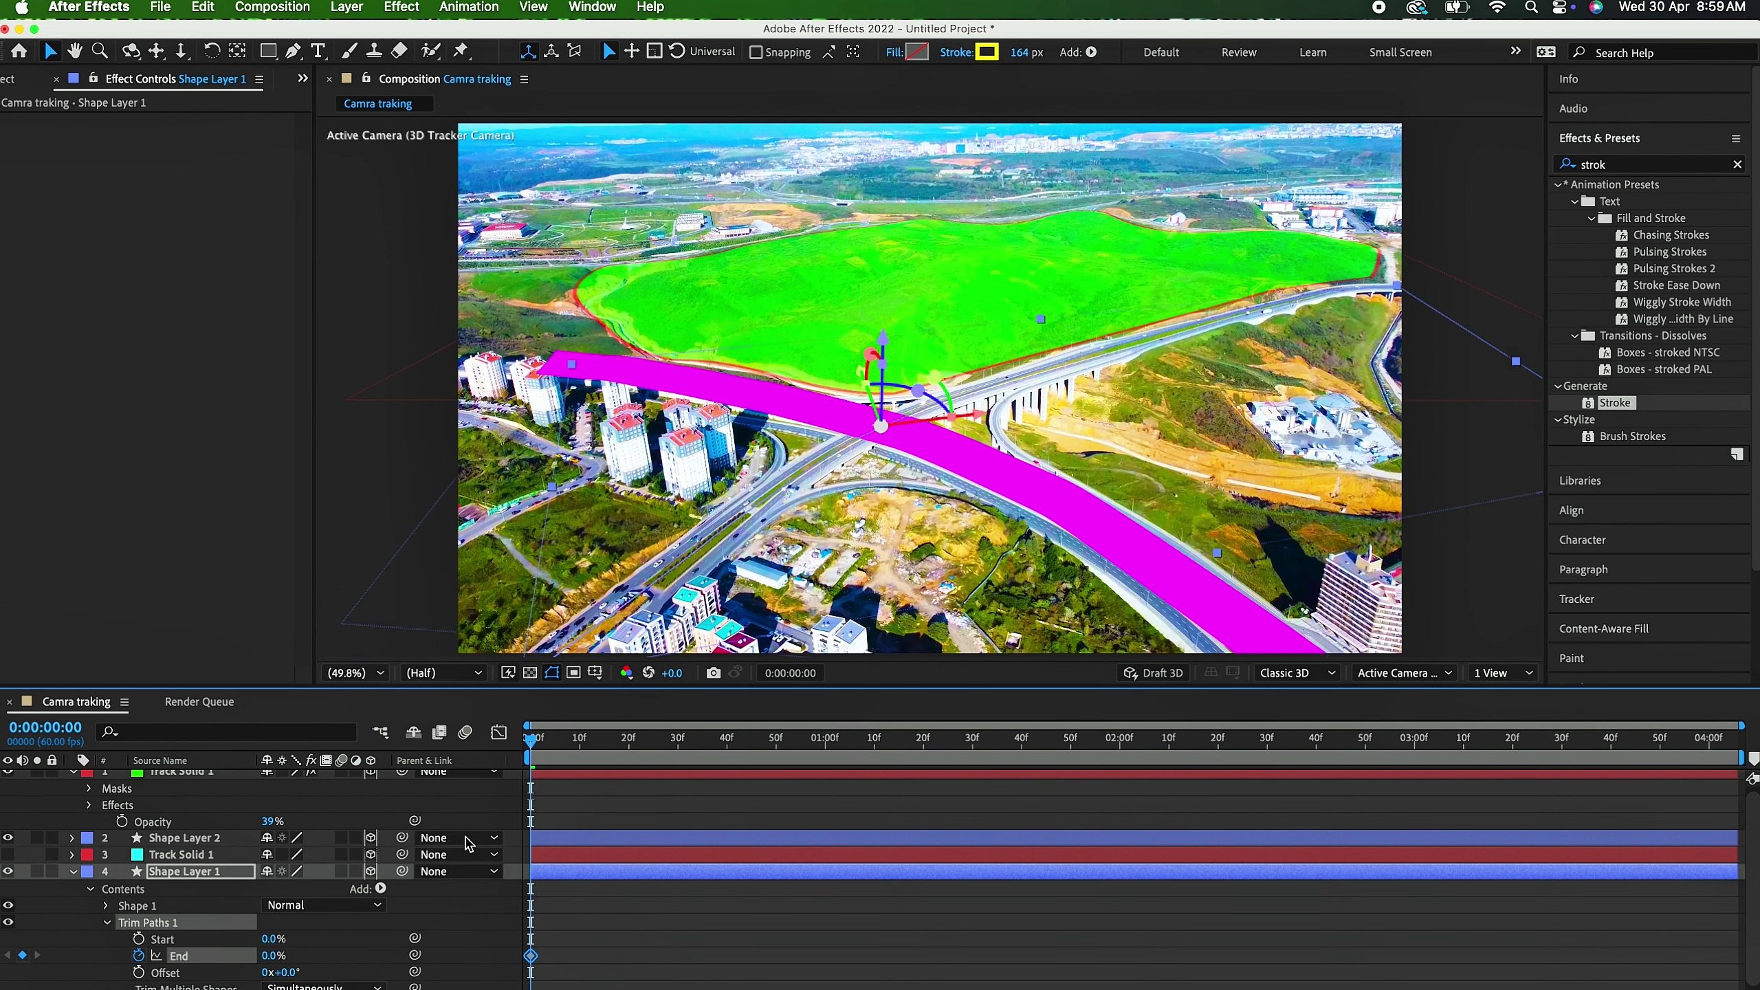
key(space)
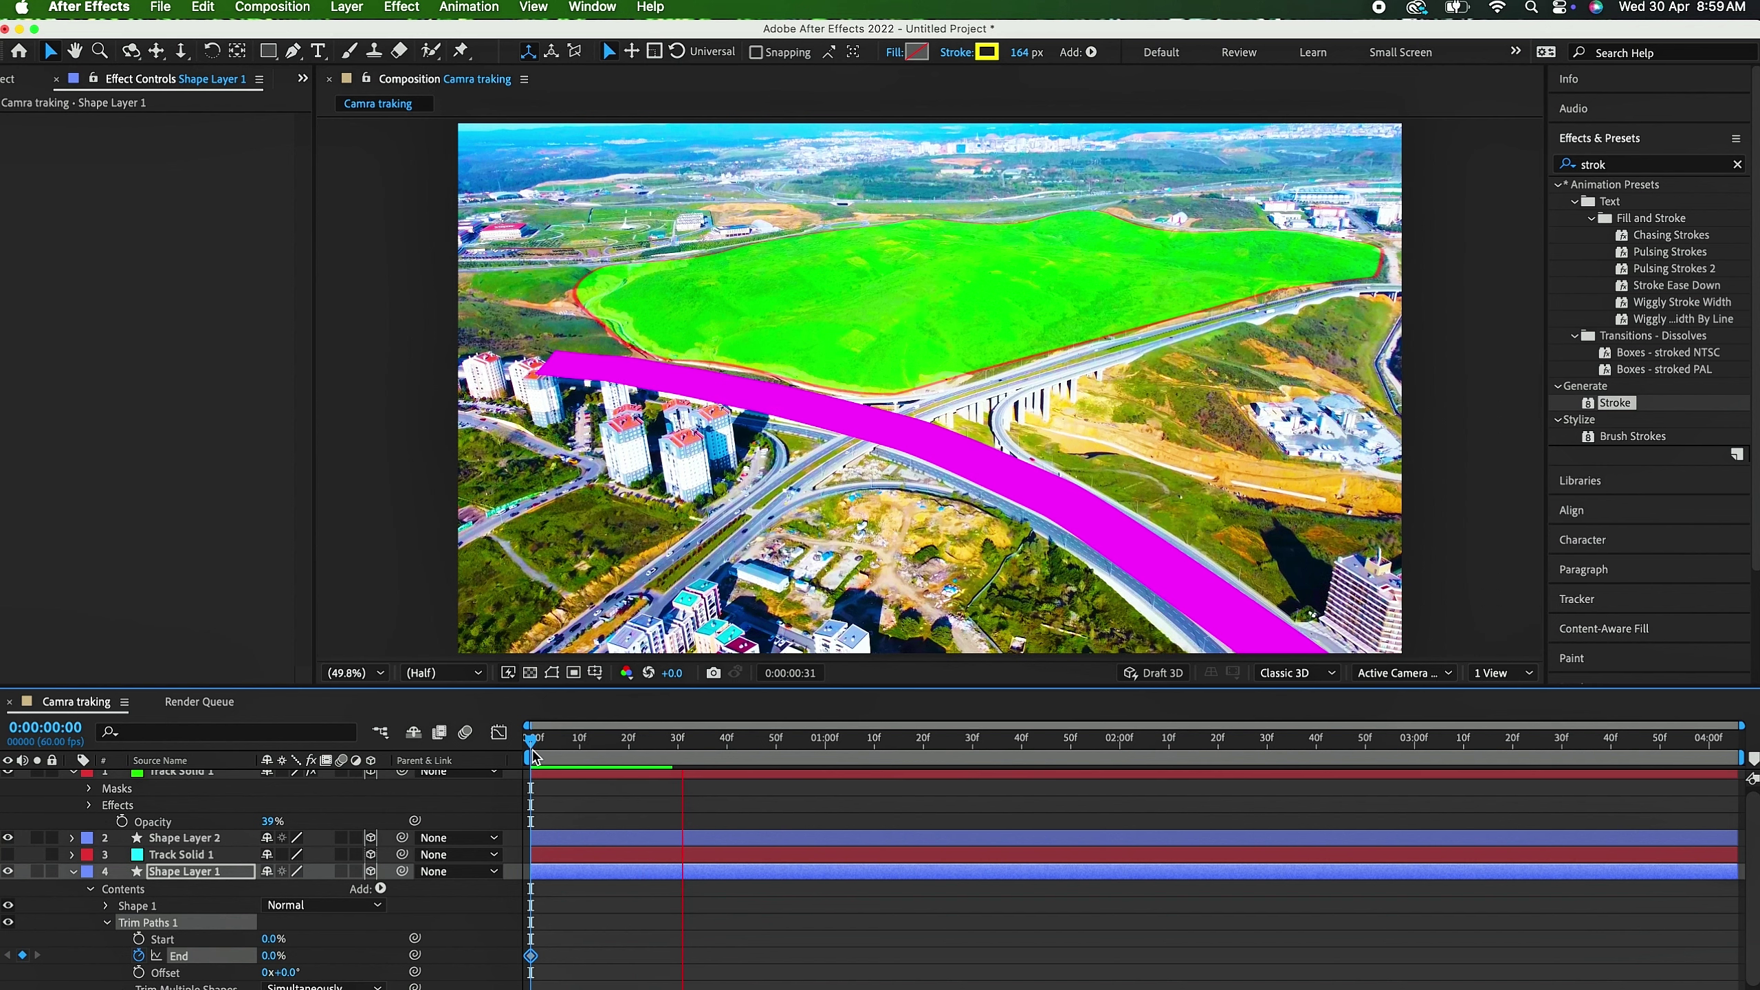
drag(803, 741, 825, 741)
drag(270, 956, 370, 940)
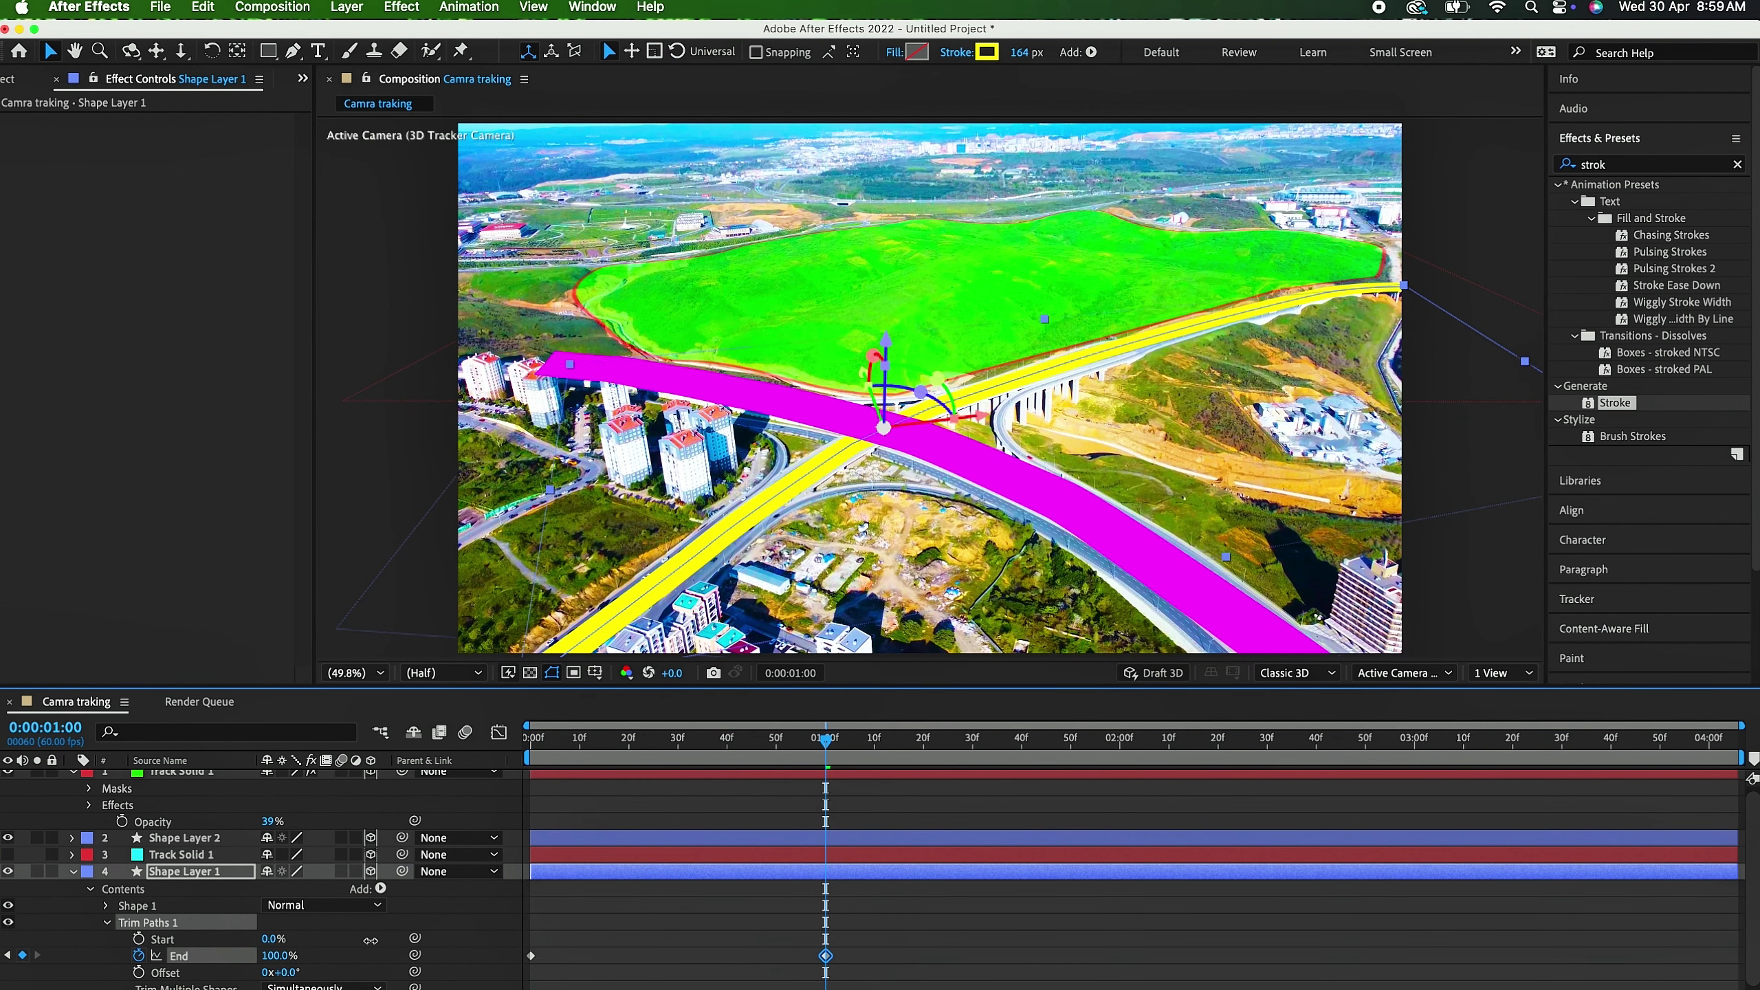
click(141, 957)
Step: Animate the yellow line's Trim Paths Start from 100% at the first frame to 0% at 0:00:00:59, and preview the animation
key(Home)
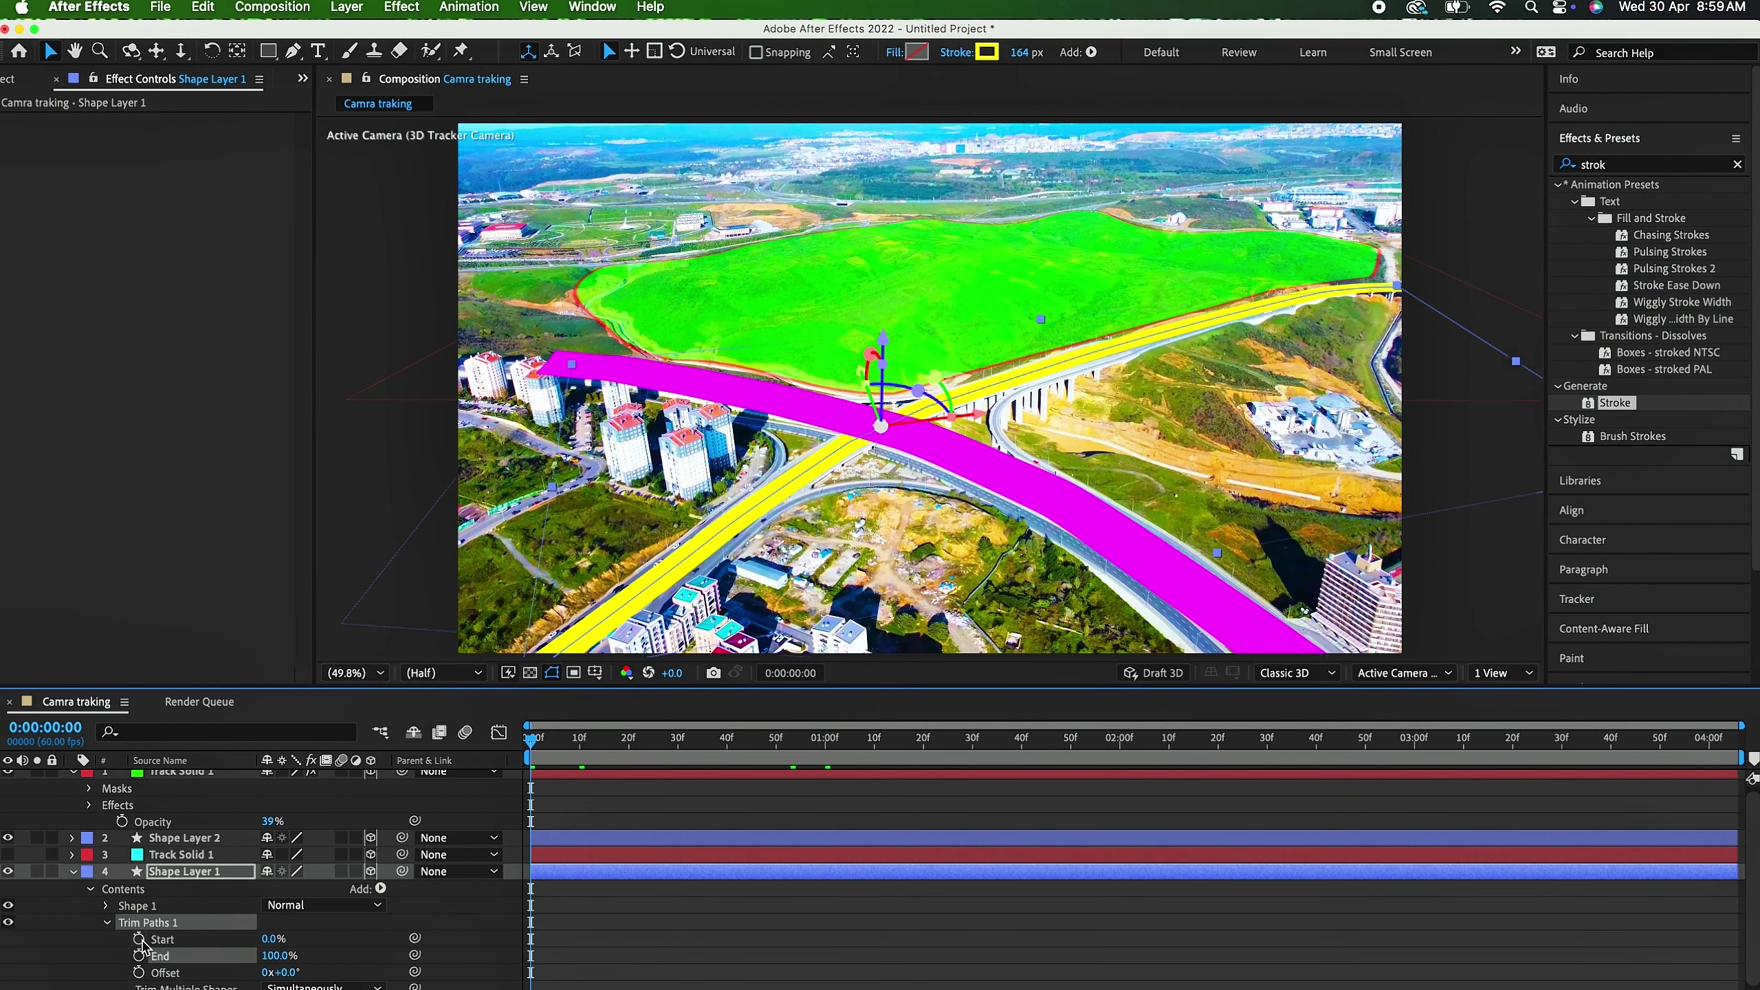
click(139, 939)
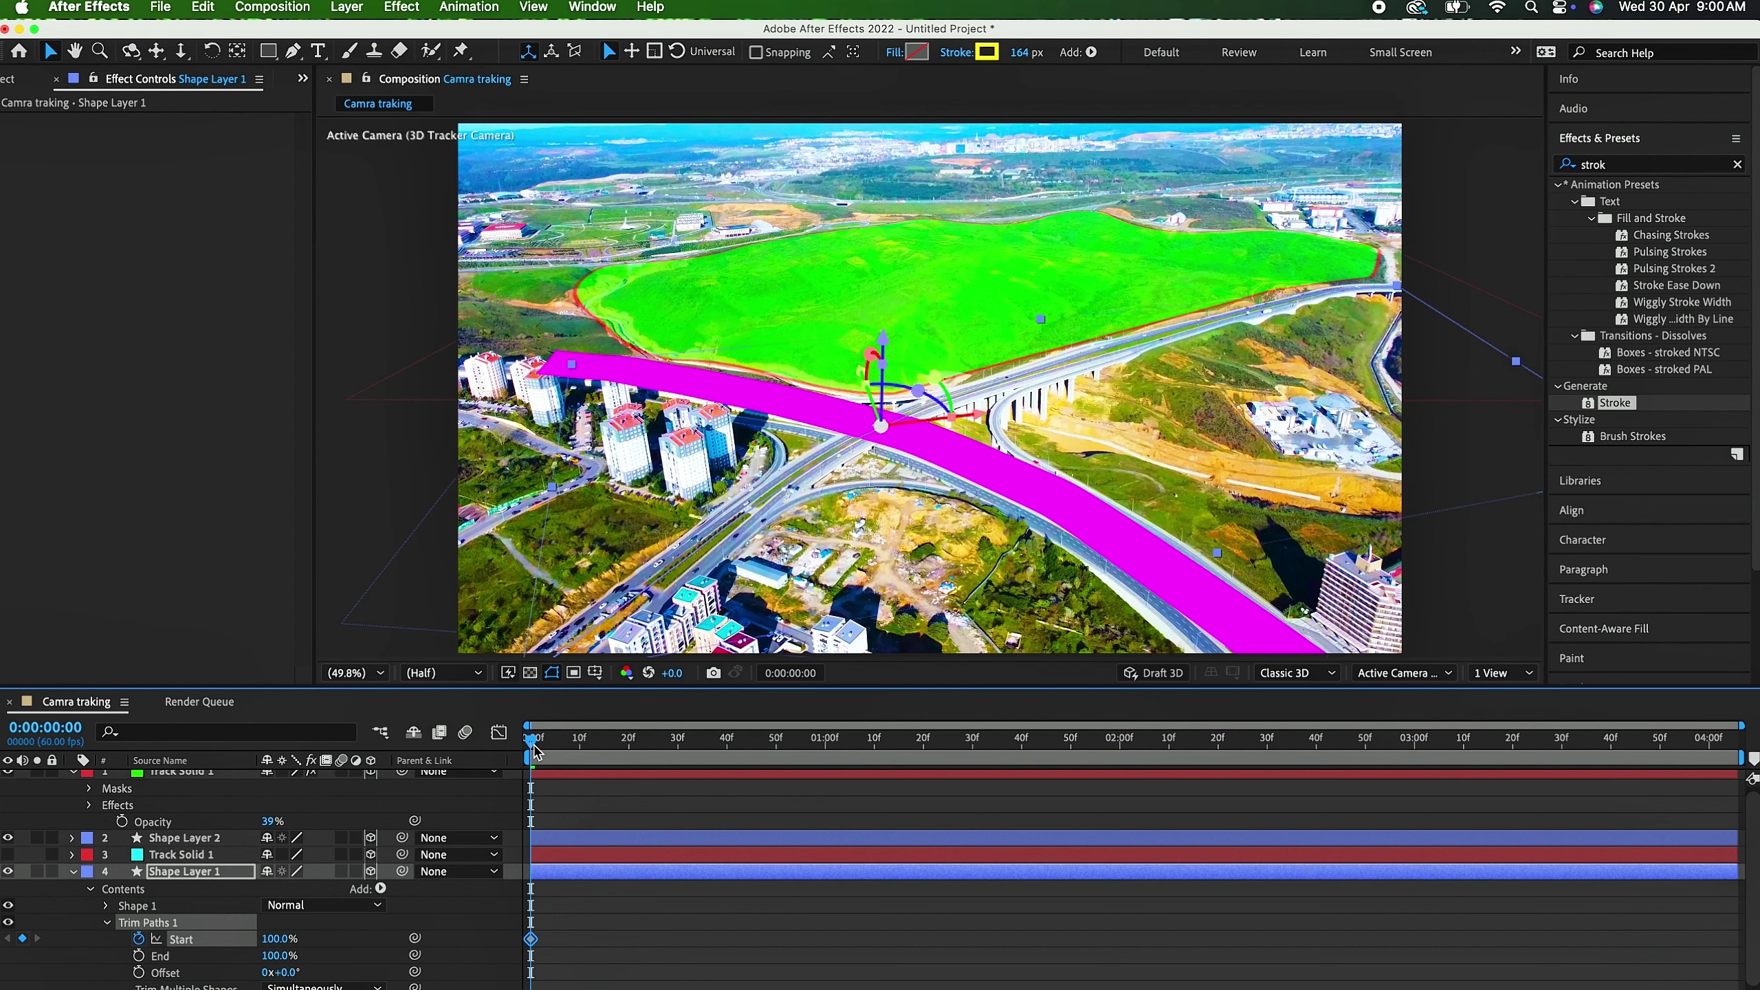
click(855, 757)
drag(859, 761, 820, 759)
click(277, 939)
text(0)
key(Return)
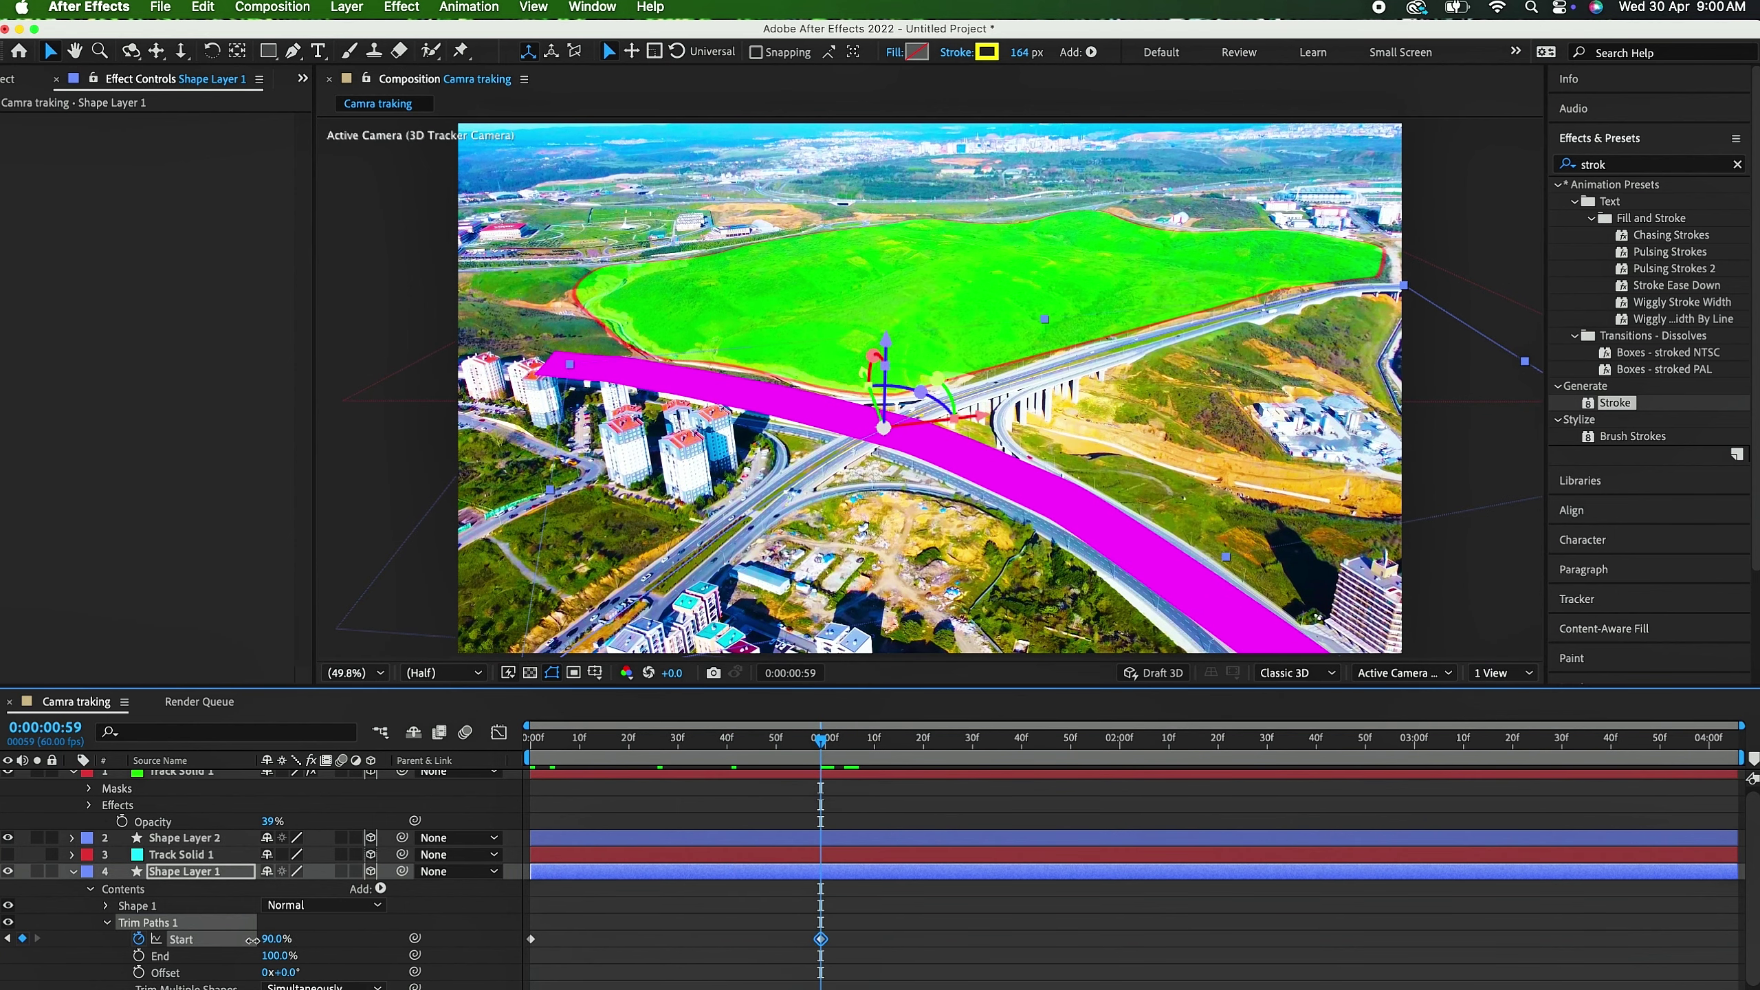
key(Home)
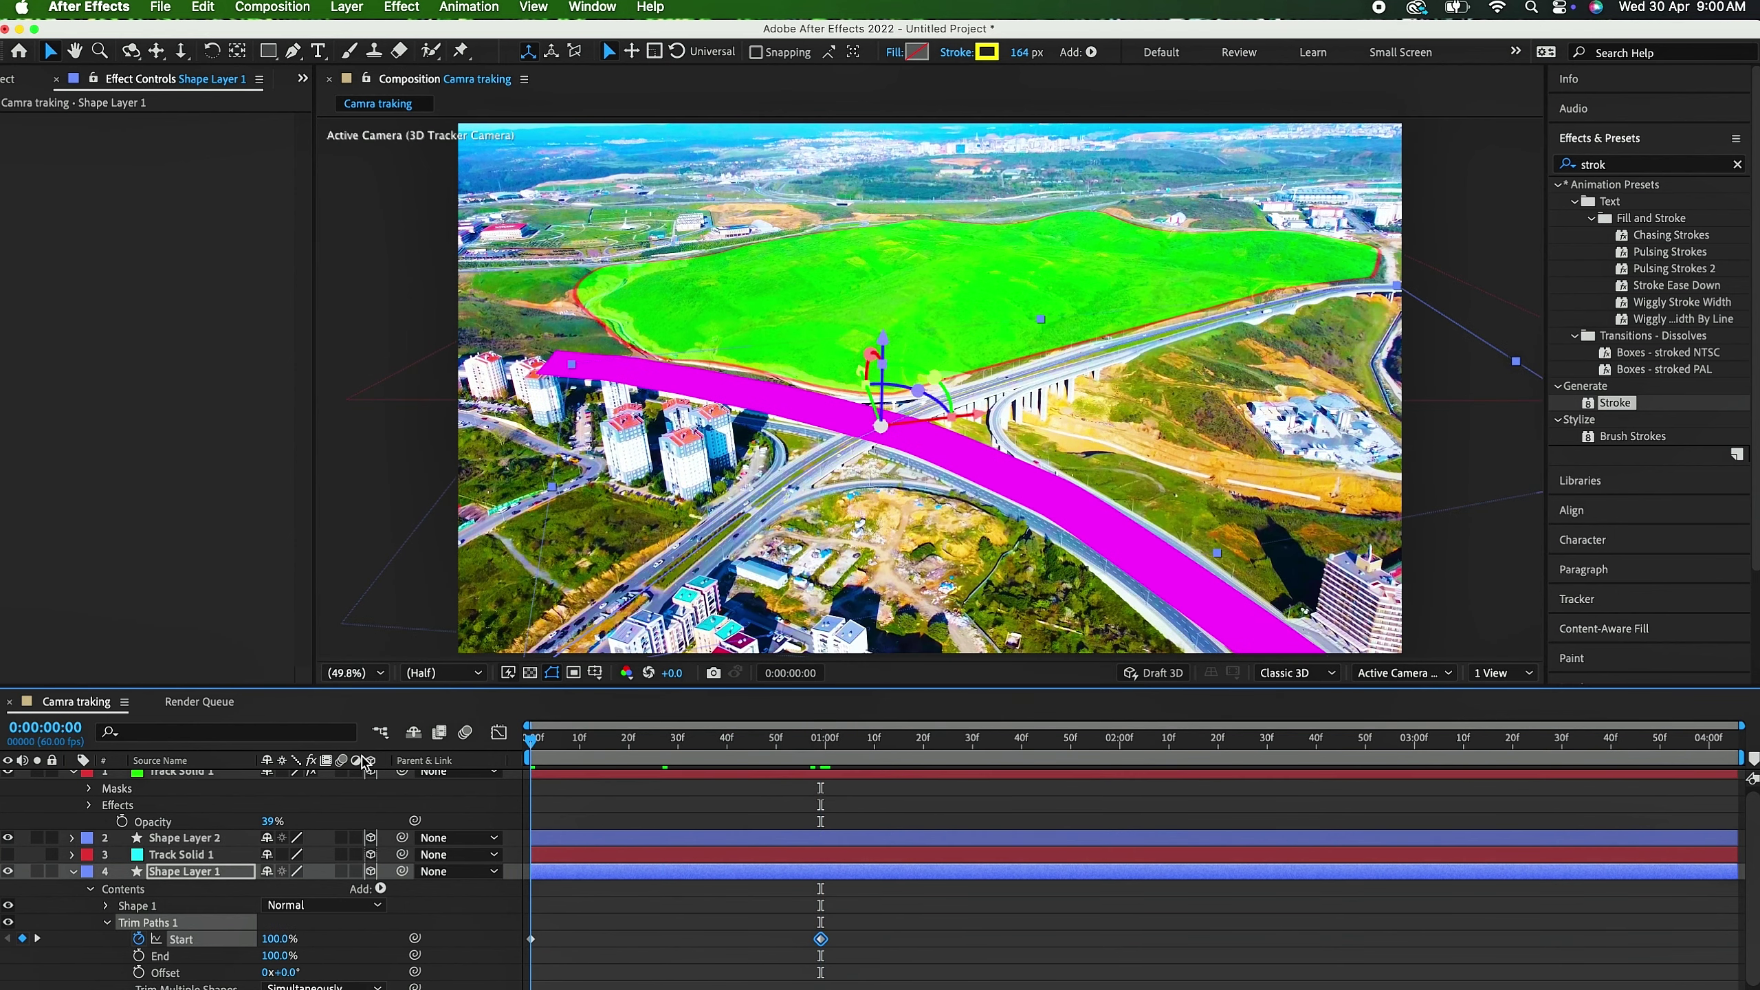
key(space)
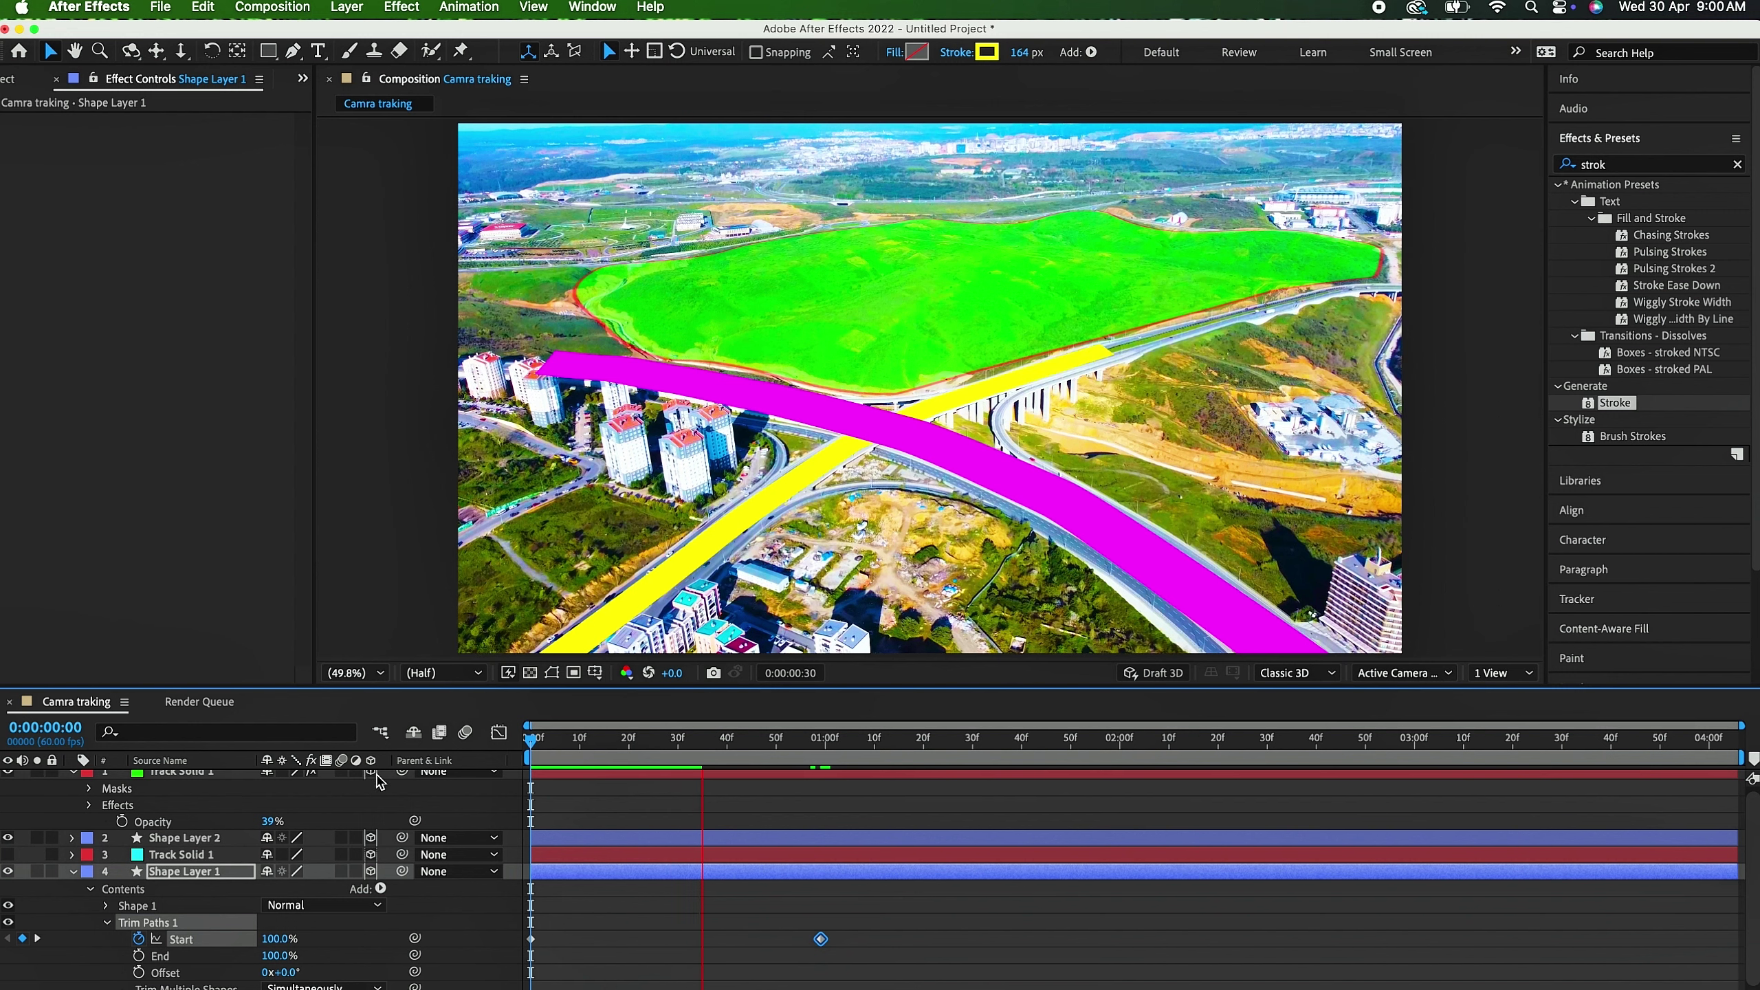
key(space)
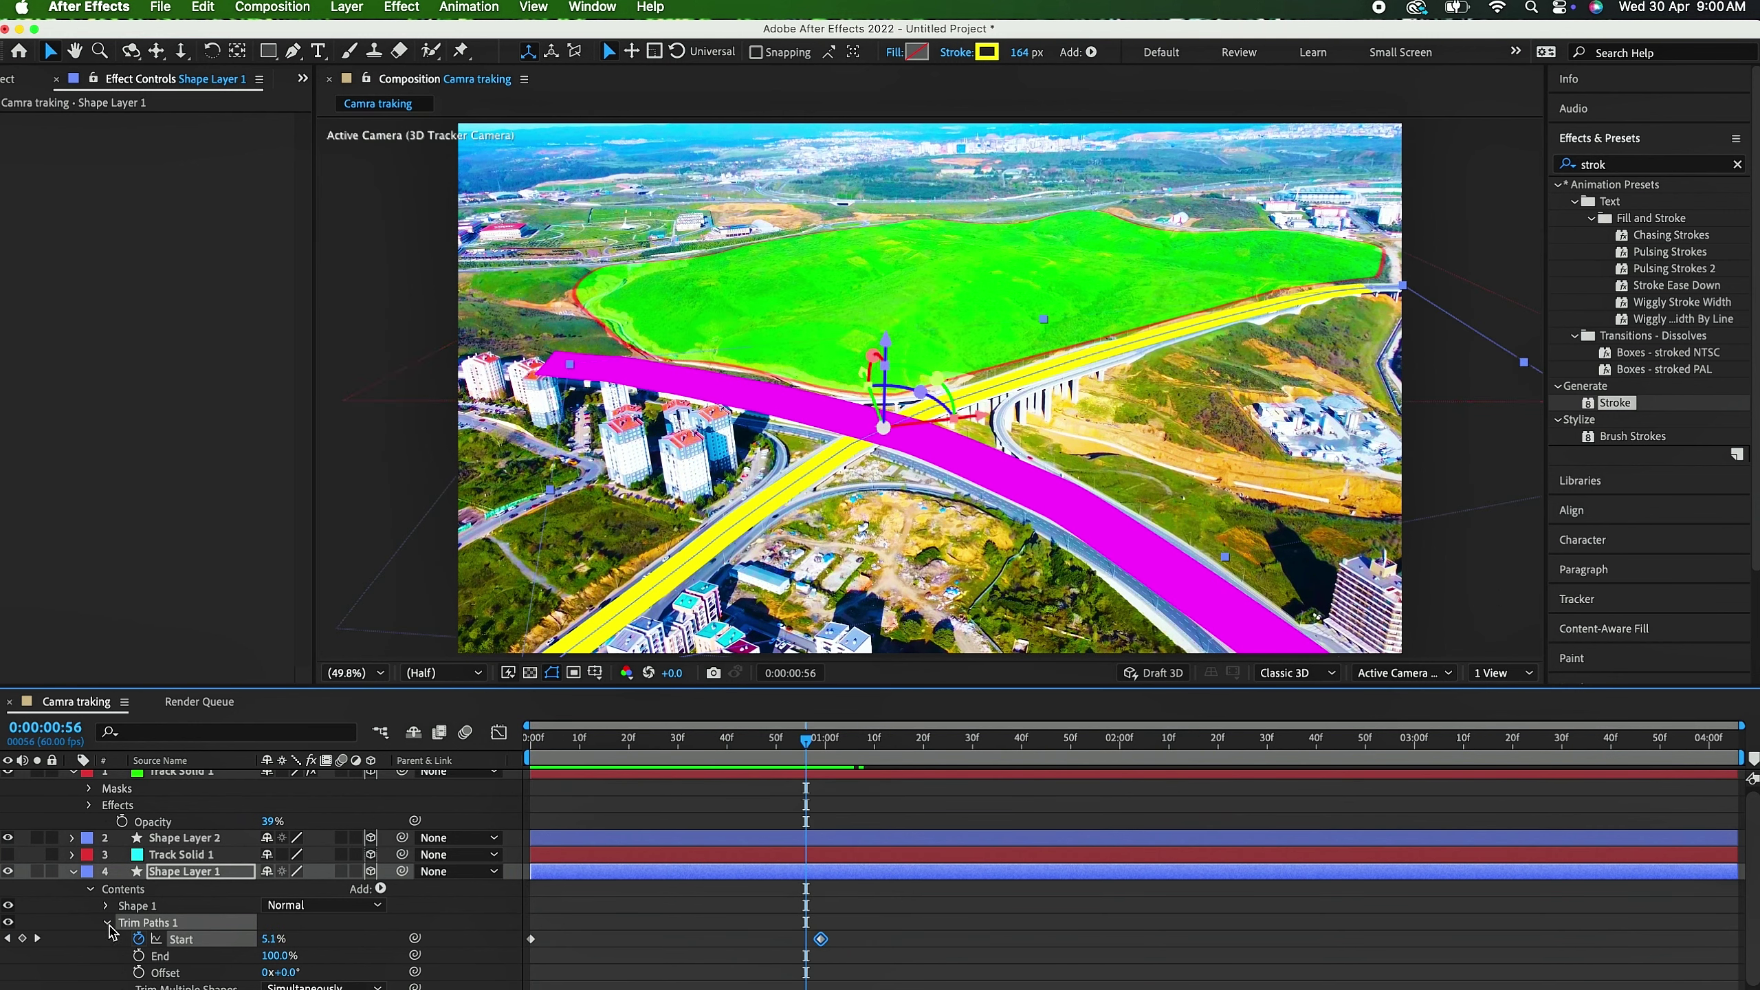
Step: Widen the yellow road line's stroke on Shape Layer 1 to 281 px and collapse the layer's properties
drag(1028, 52, 1134, 44)
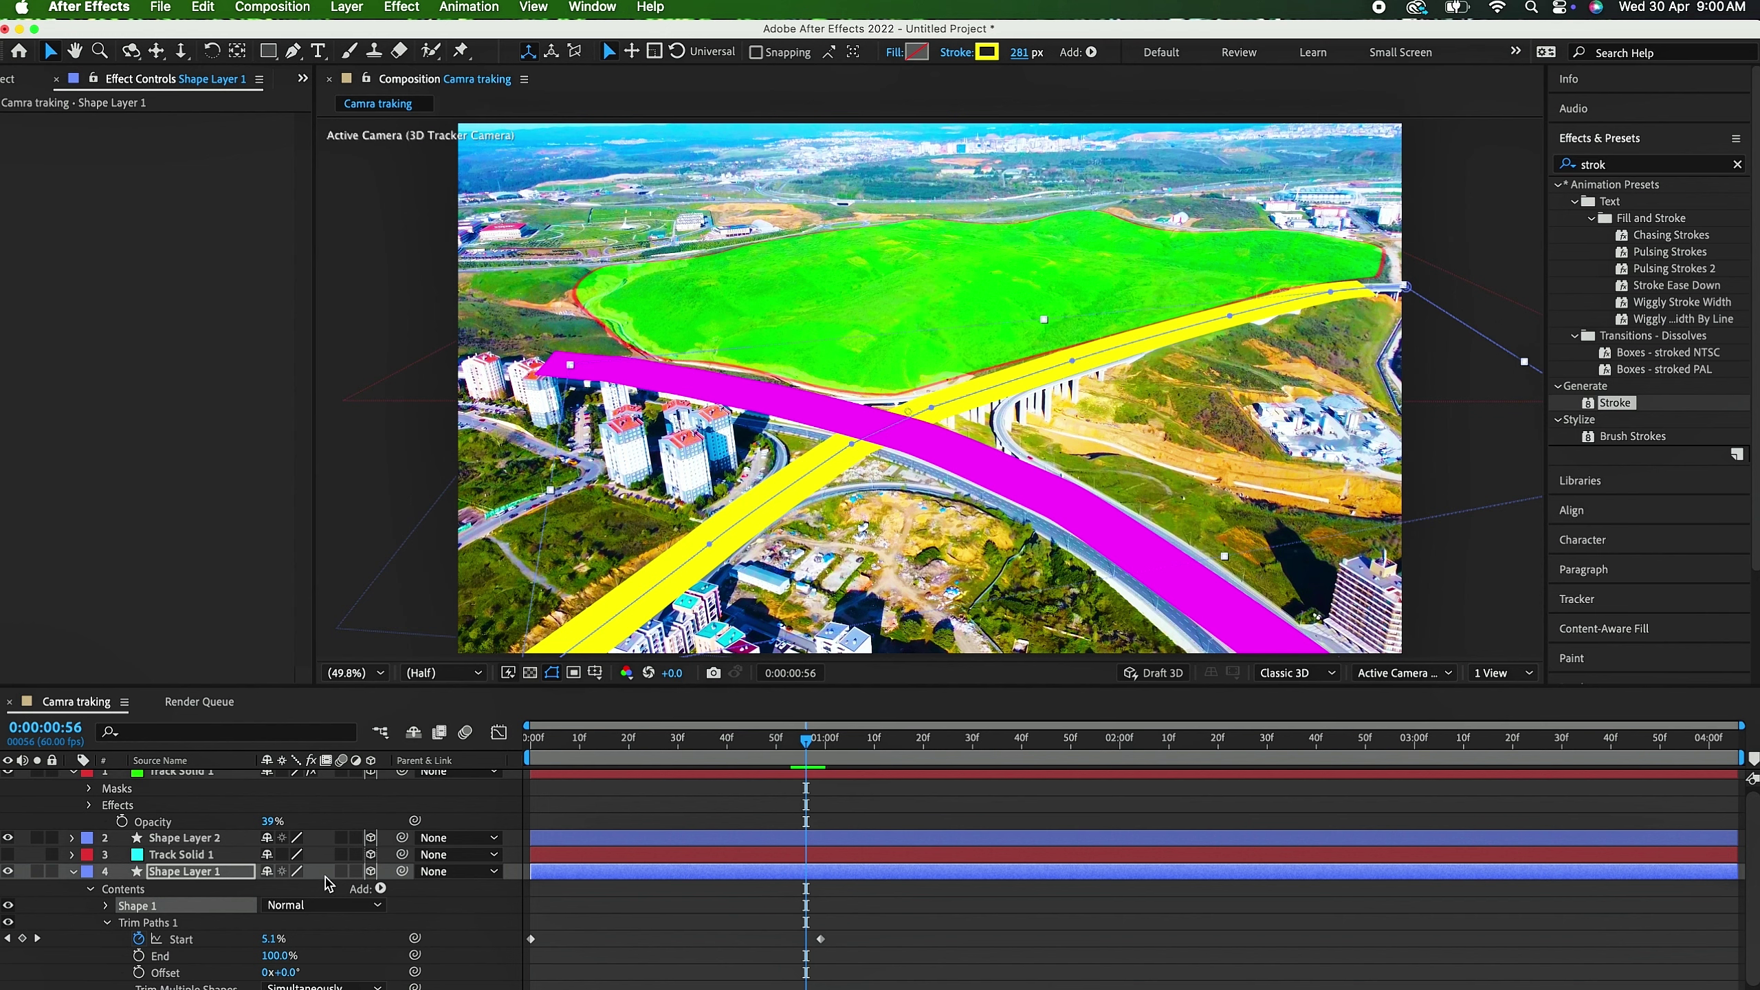
click(73, 874)
Step: Duplicate Shape Layer 1, the yellow road line, and set the copy's stroke colour to black
click(182, 880)
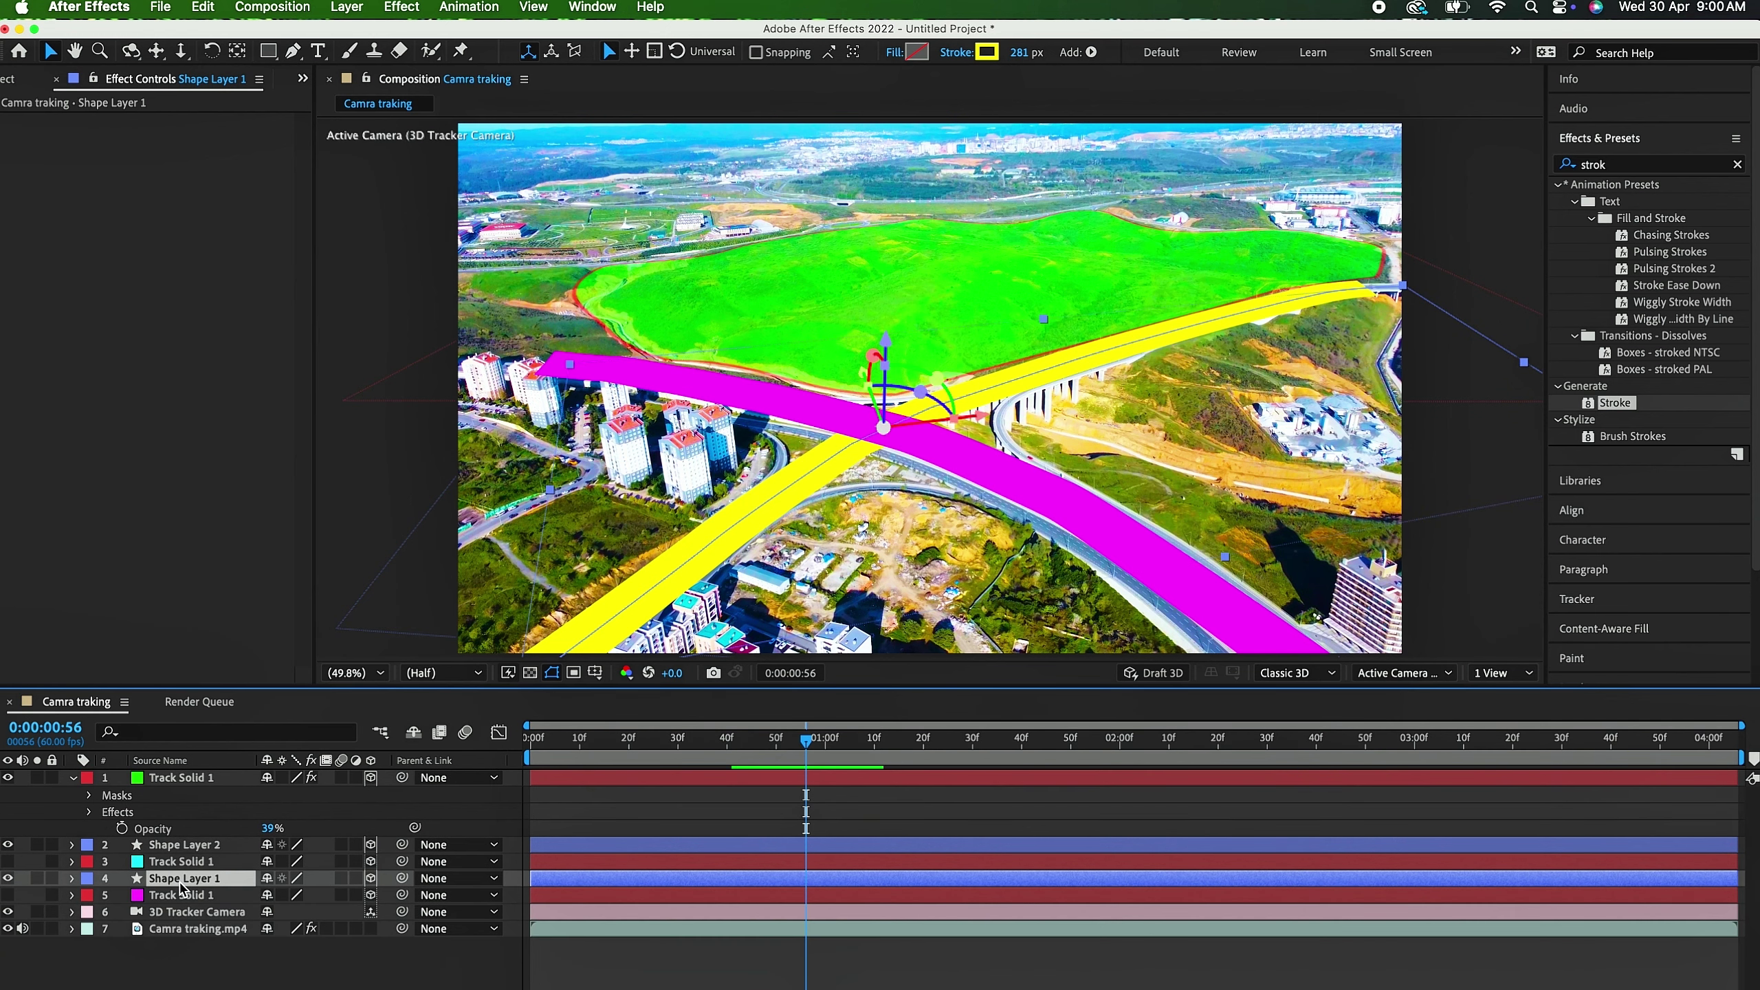
key(super+d)
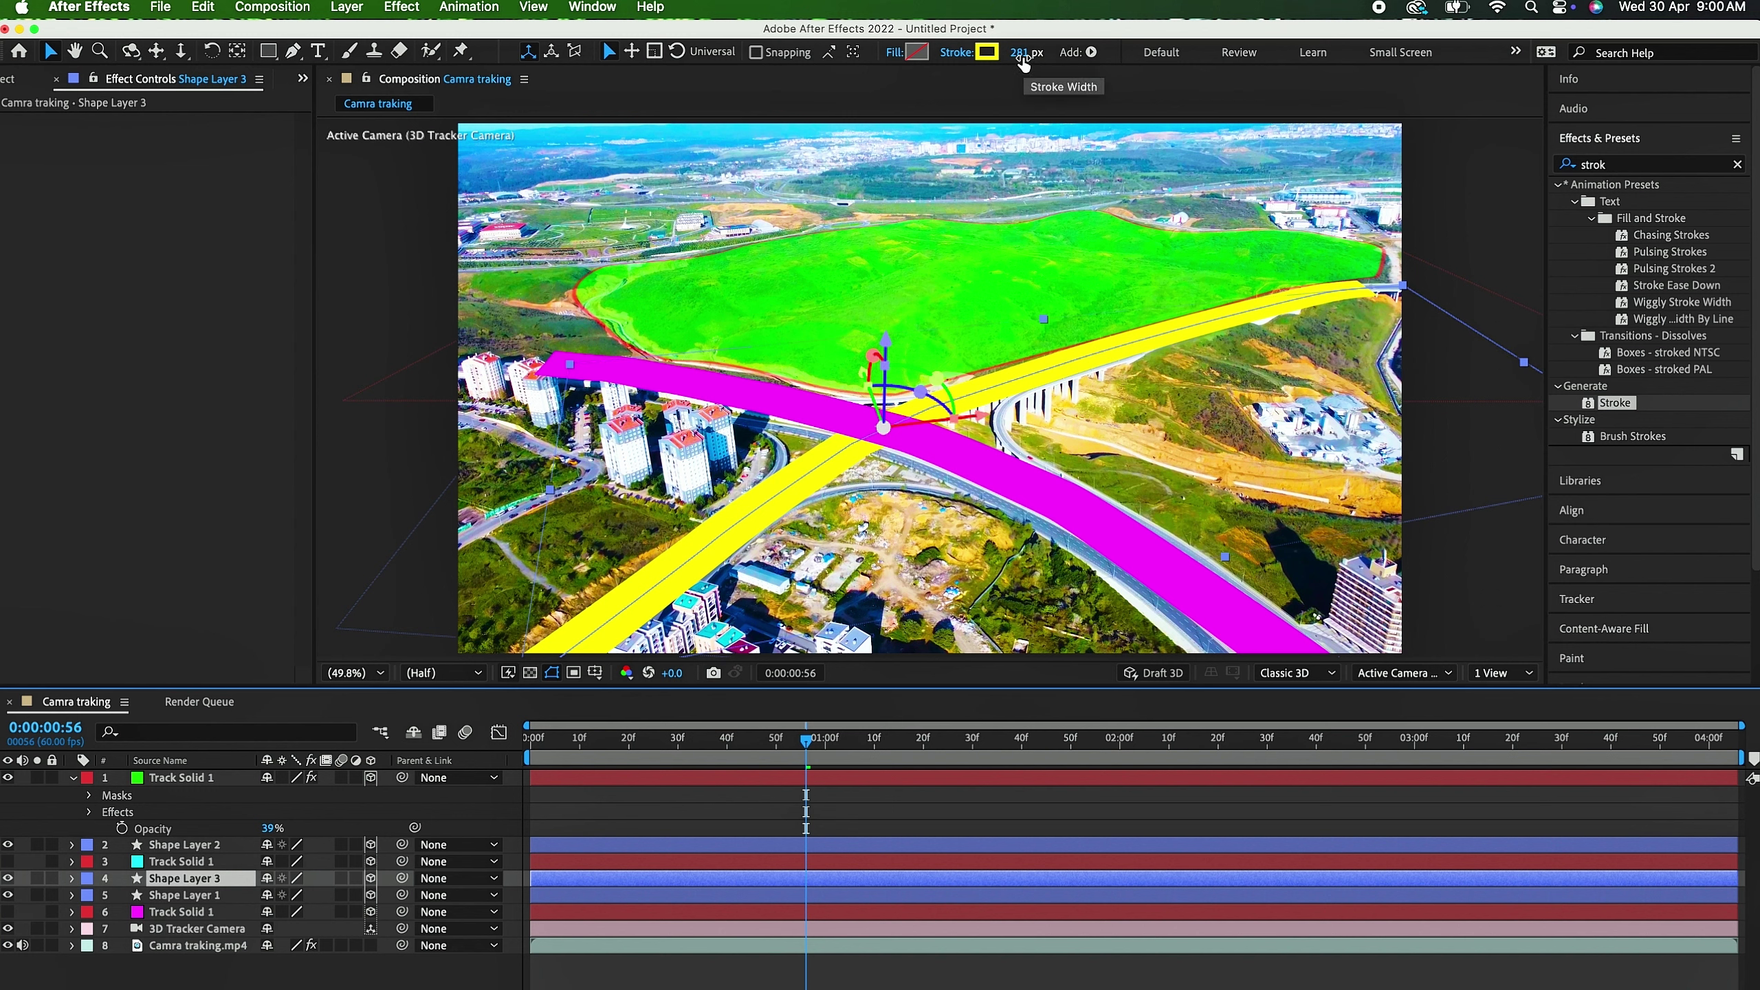
click(989, 52)
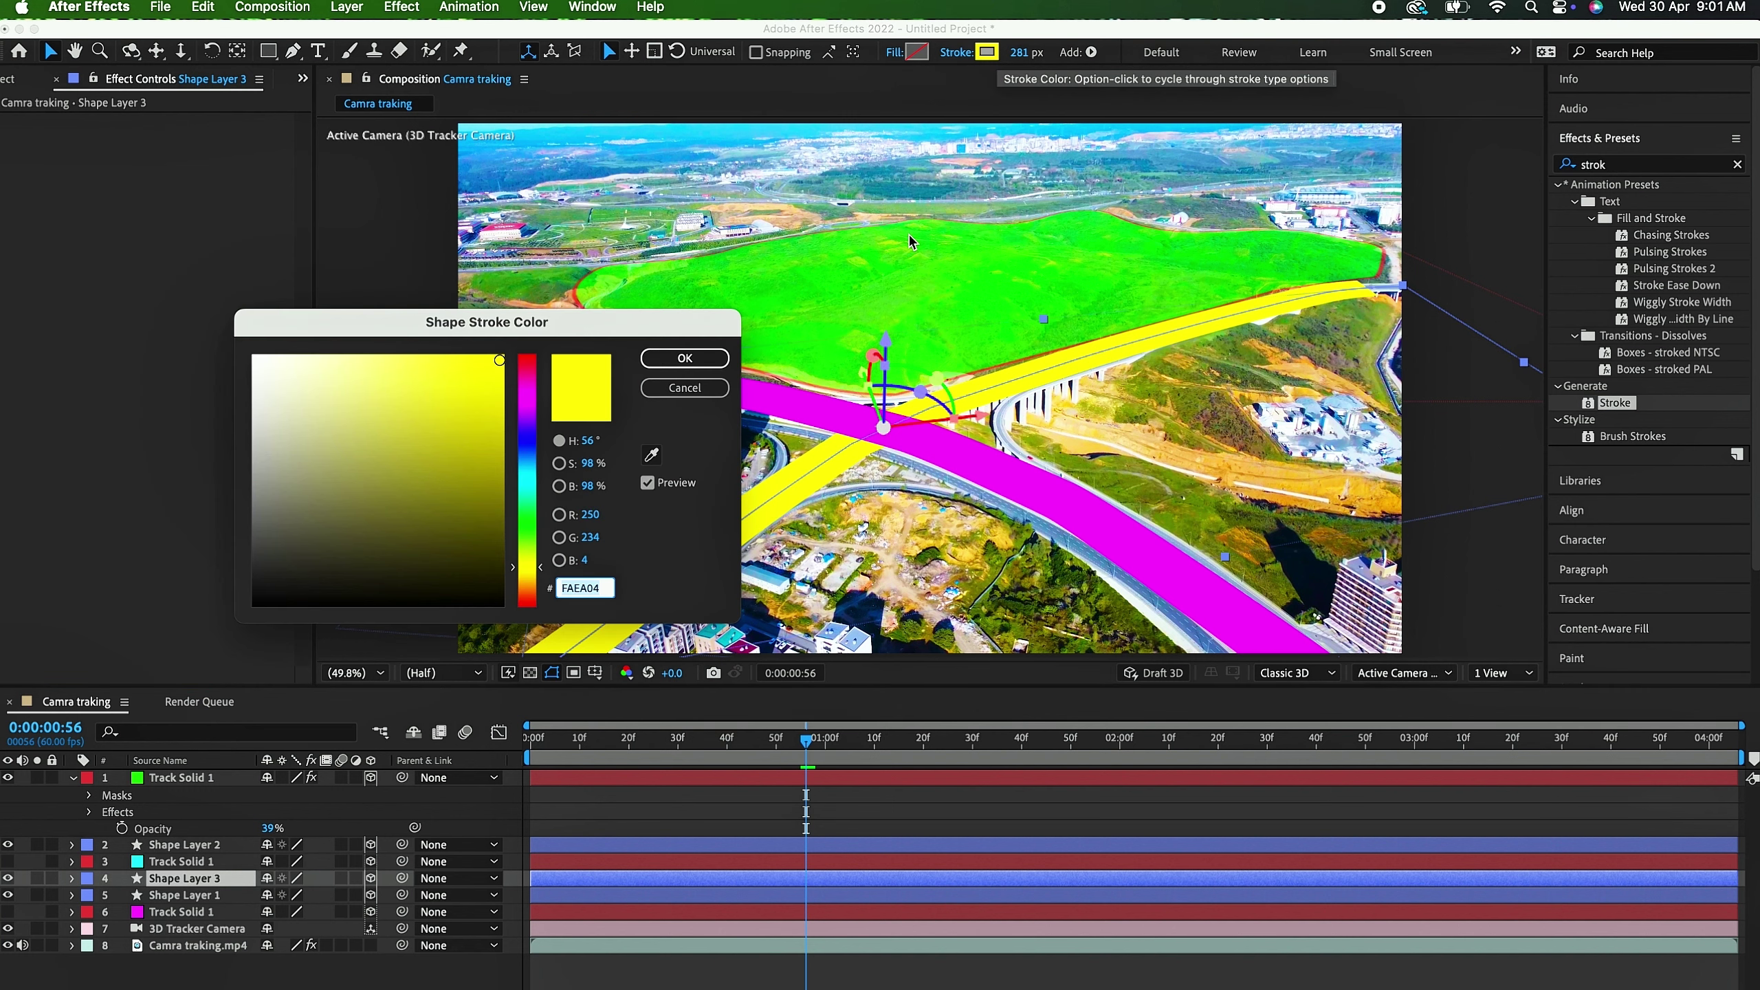
click(501, 603)
click(683, 359)
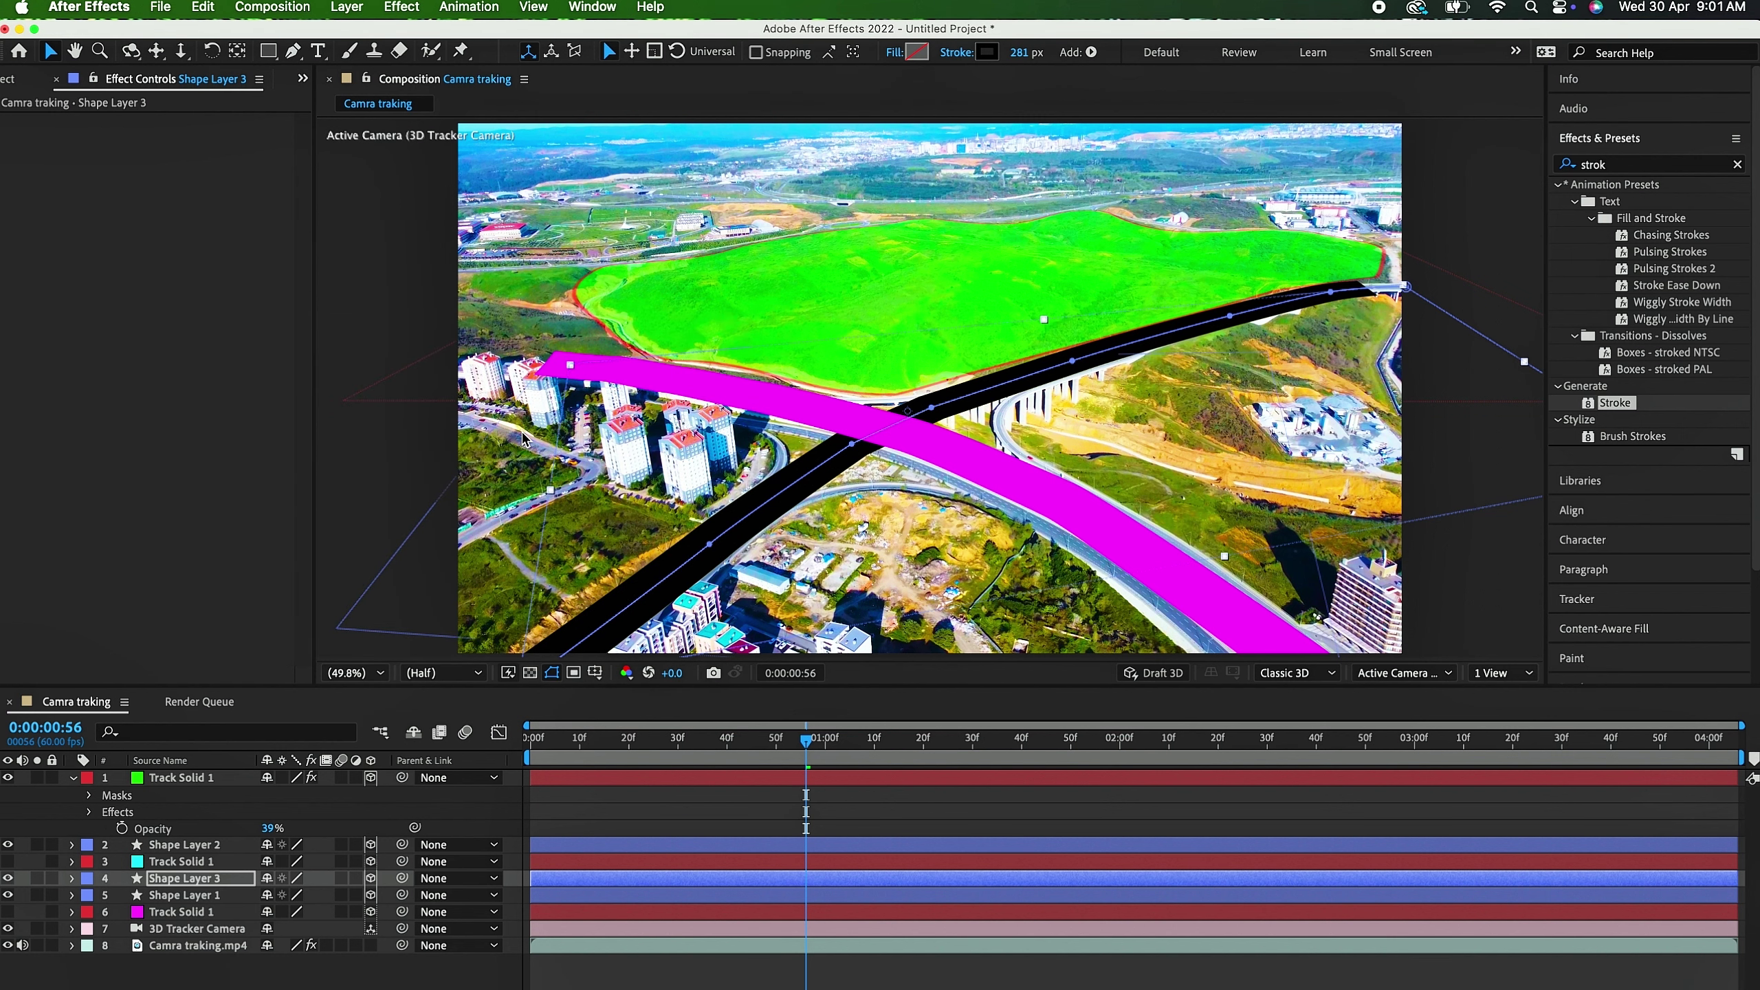
Step: Stack the yellow Shape Layer 1 above its black copy and narrow the yellow stroke to 237 px
drag(183, 896, 184, 885)
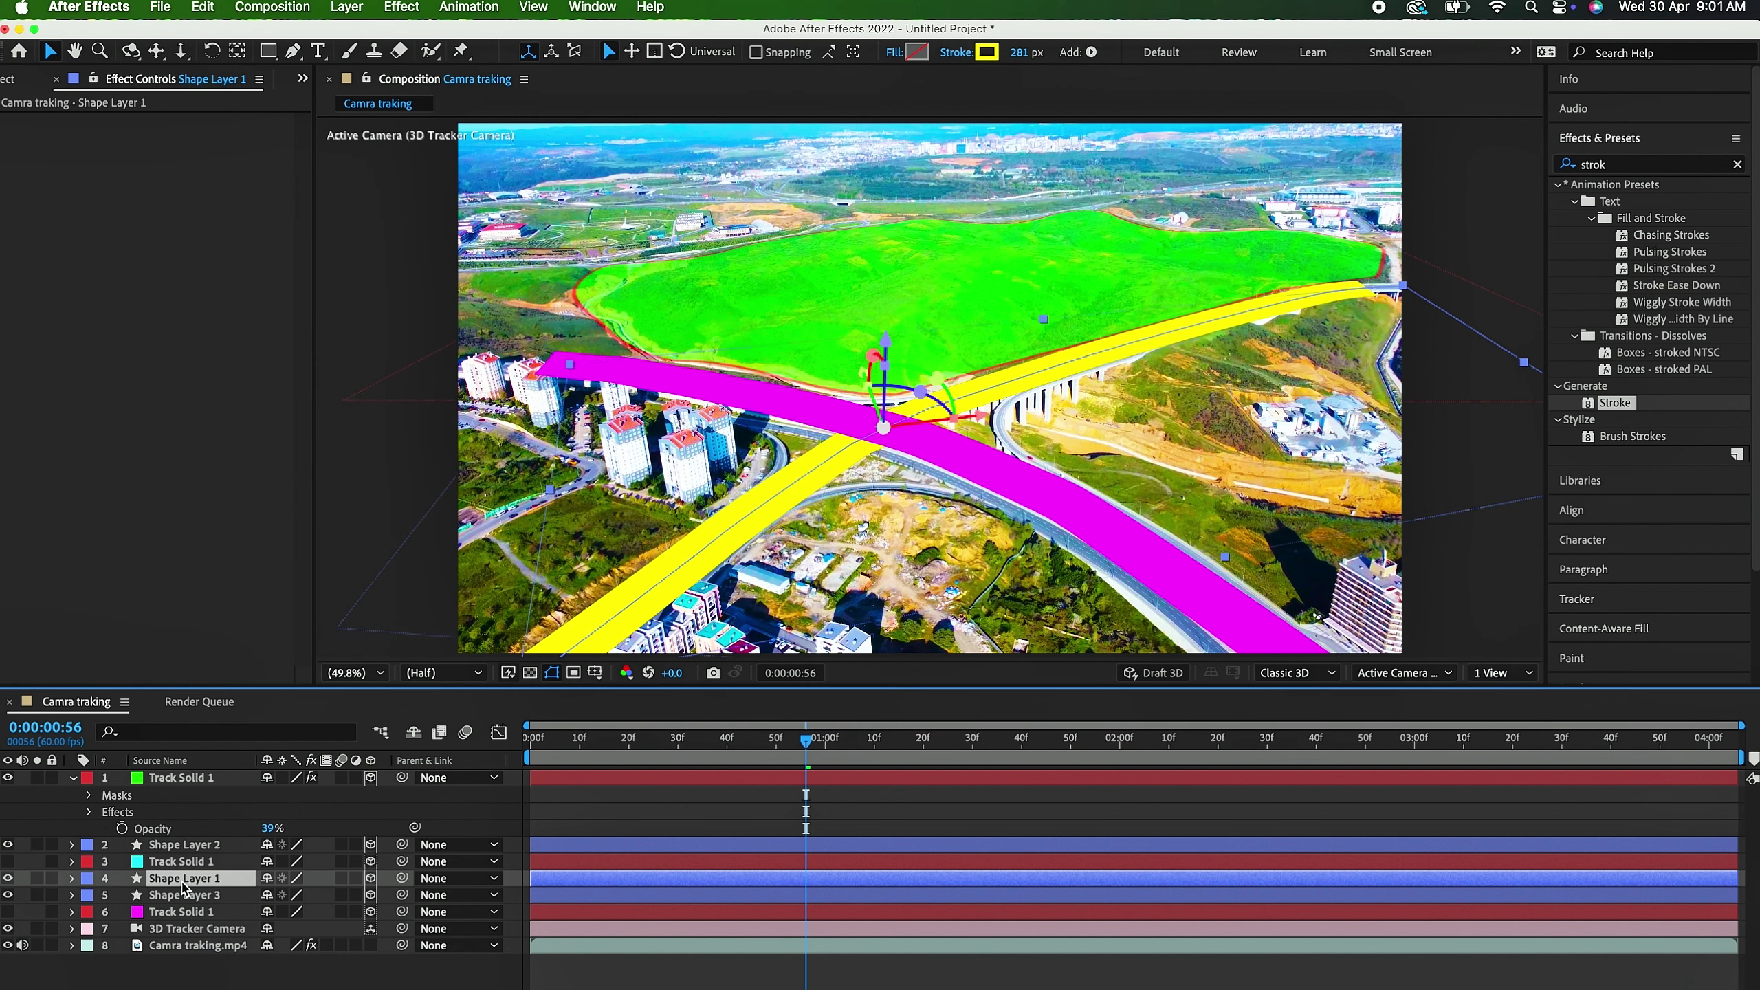
drag(1025, 52, 984, 52)
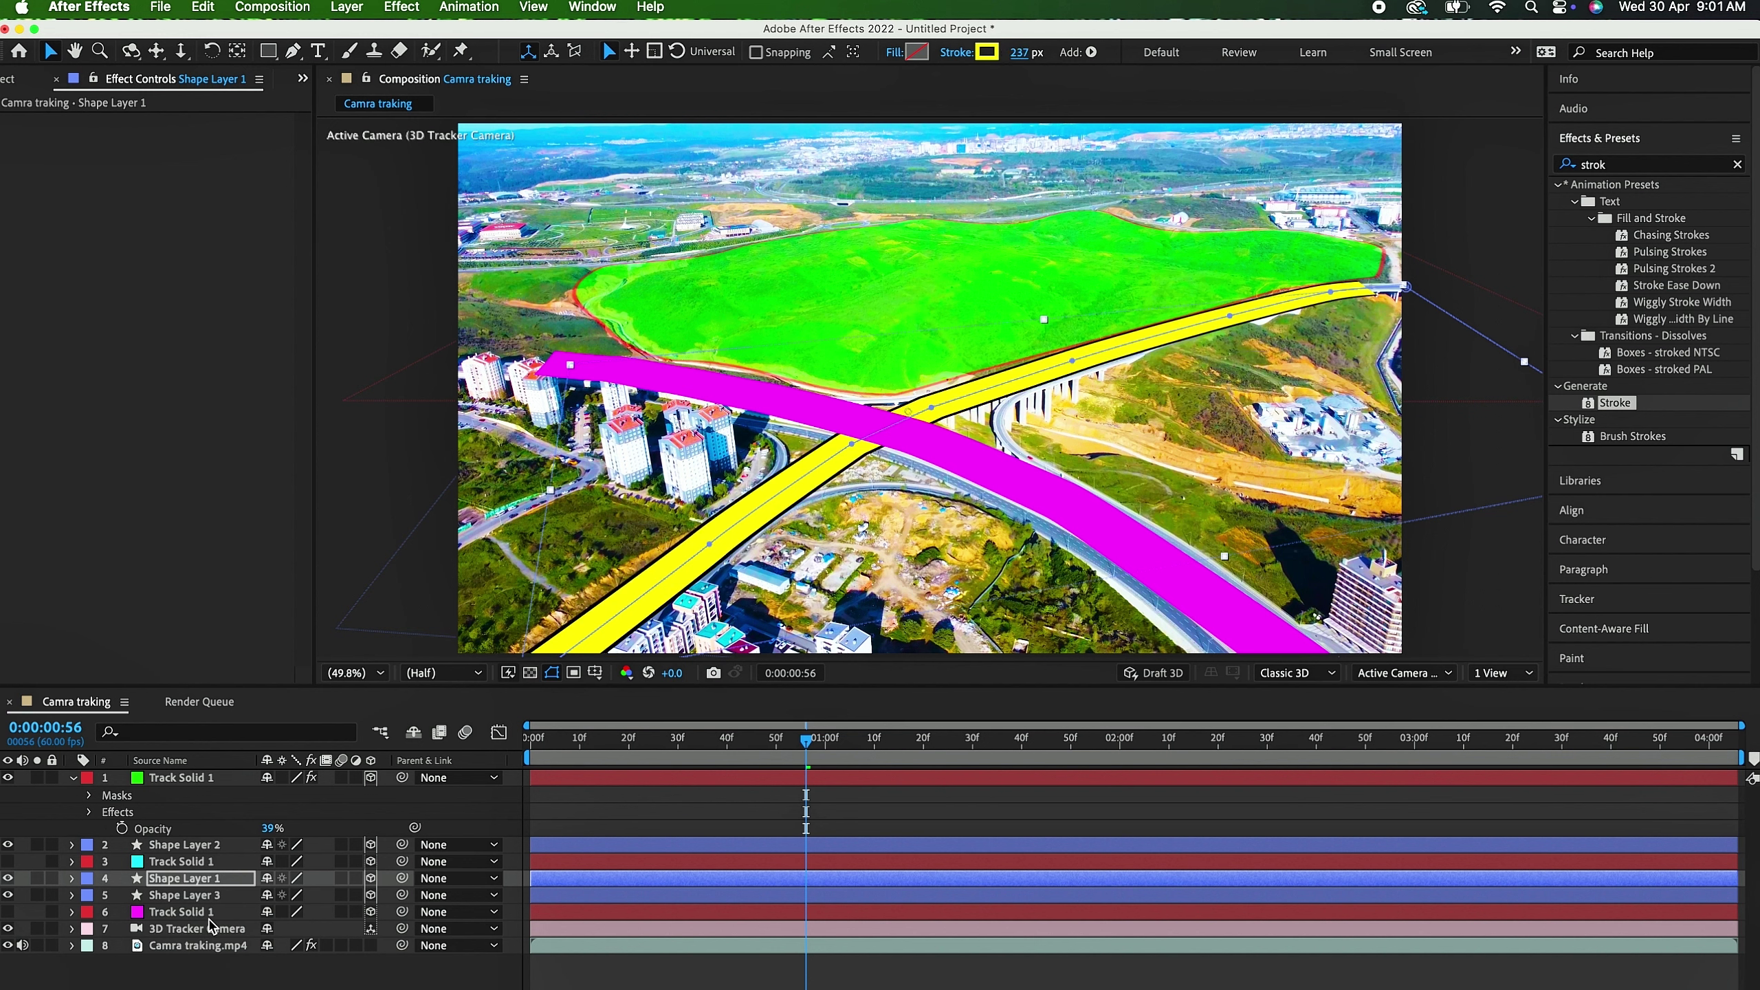
Step: Duplicate Shape Layer 1 again and give the copy a 19 px stroke in black 030303 as a centre line
click(192, 887)
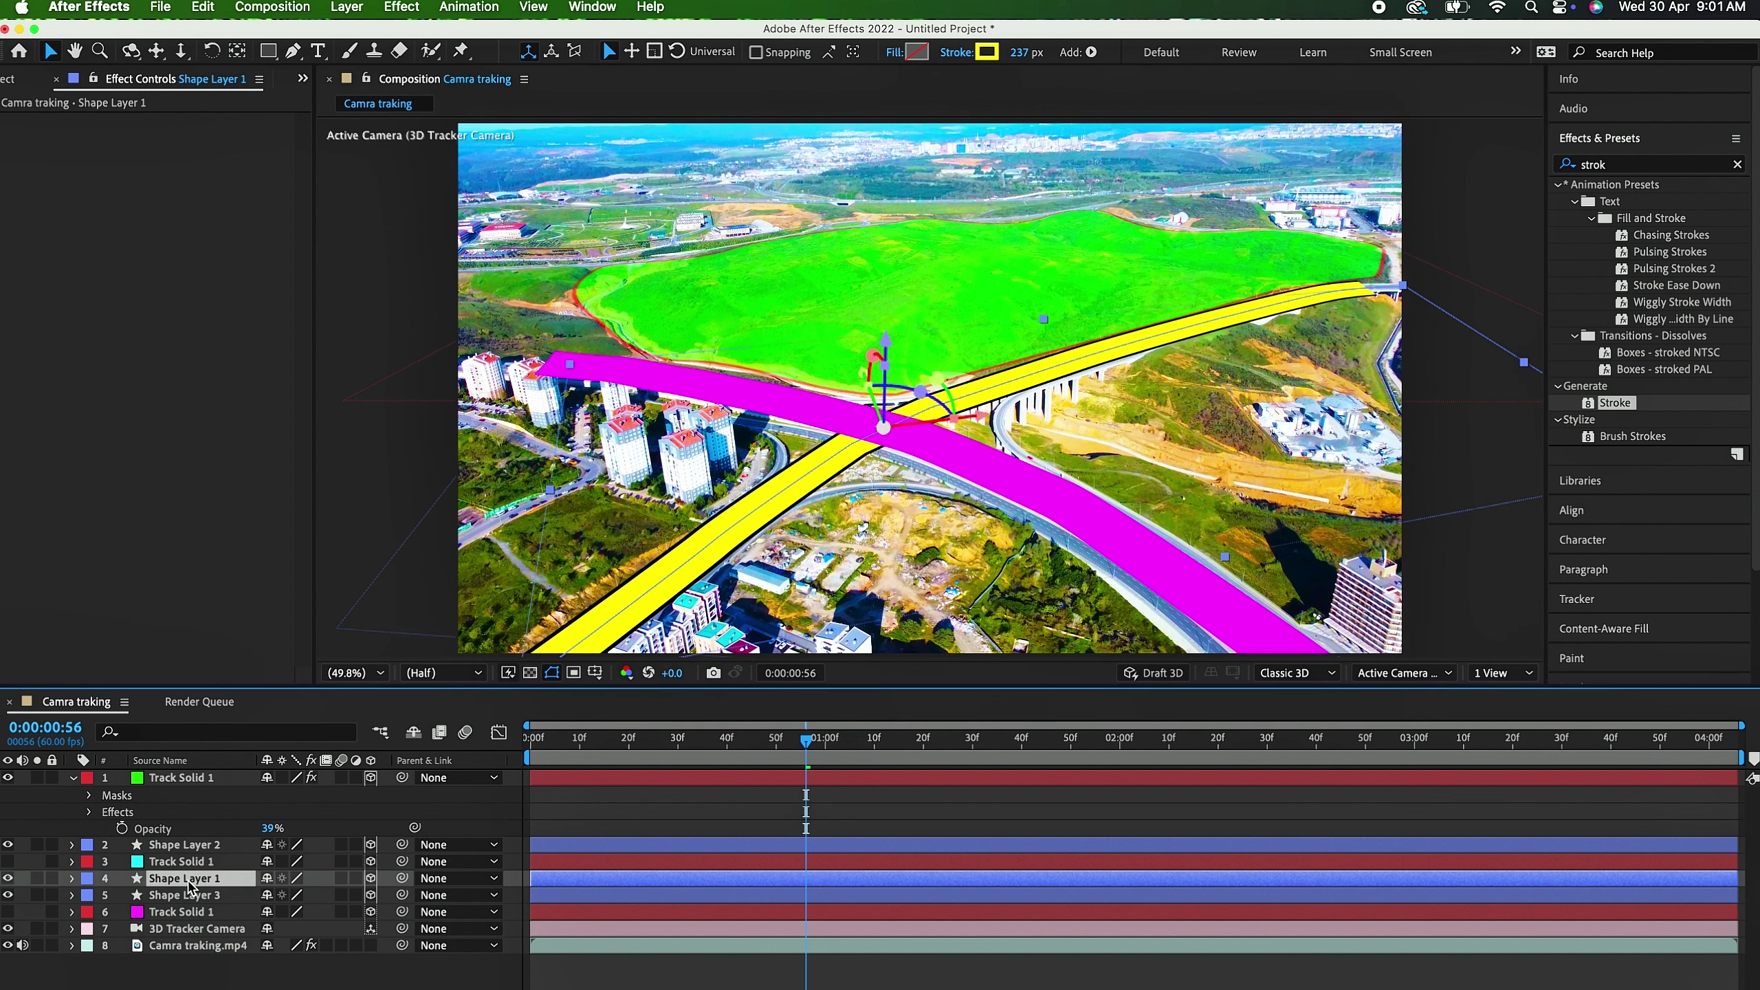
key(super+d)
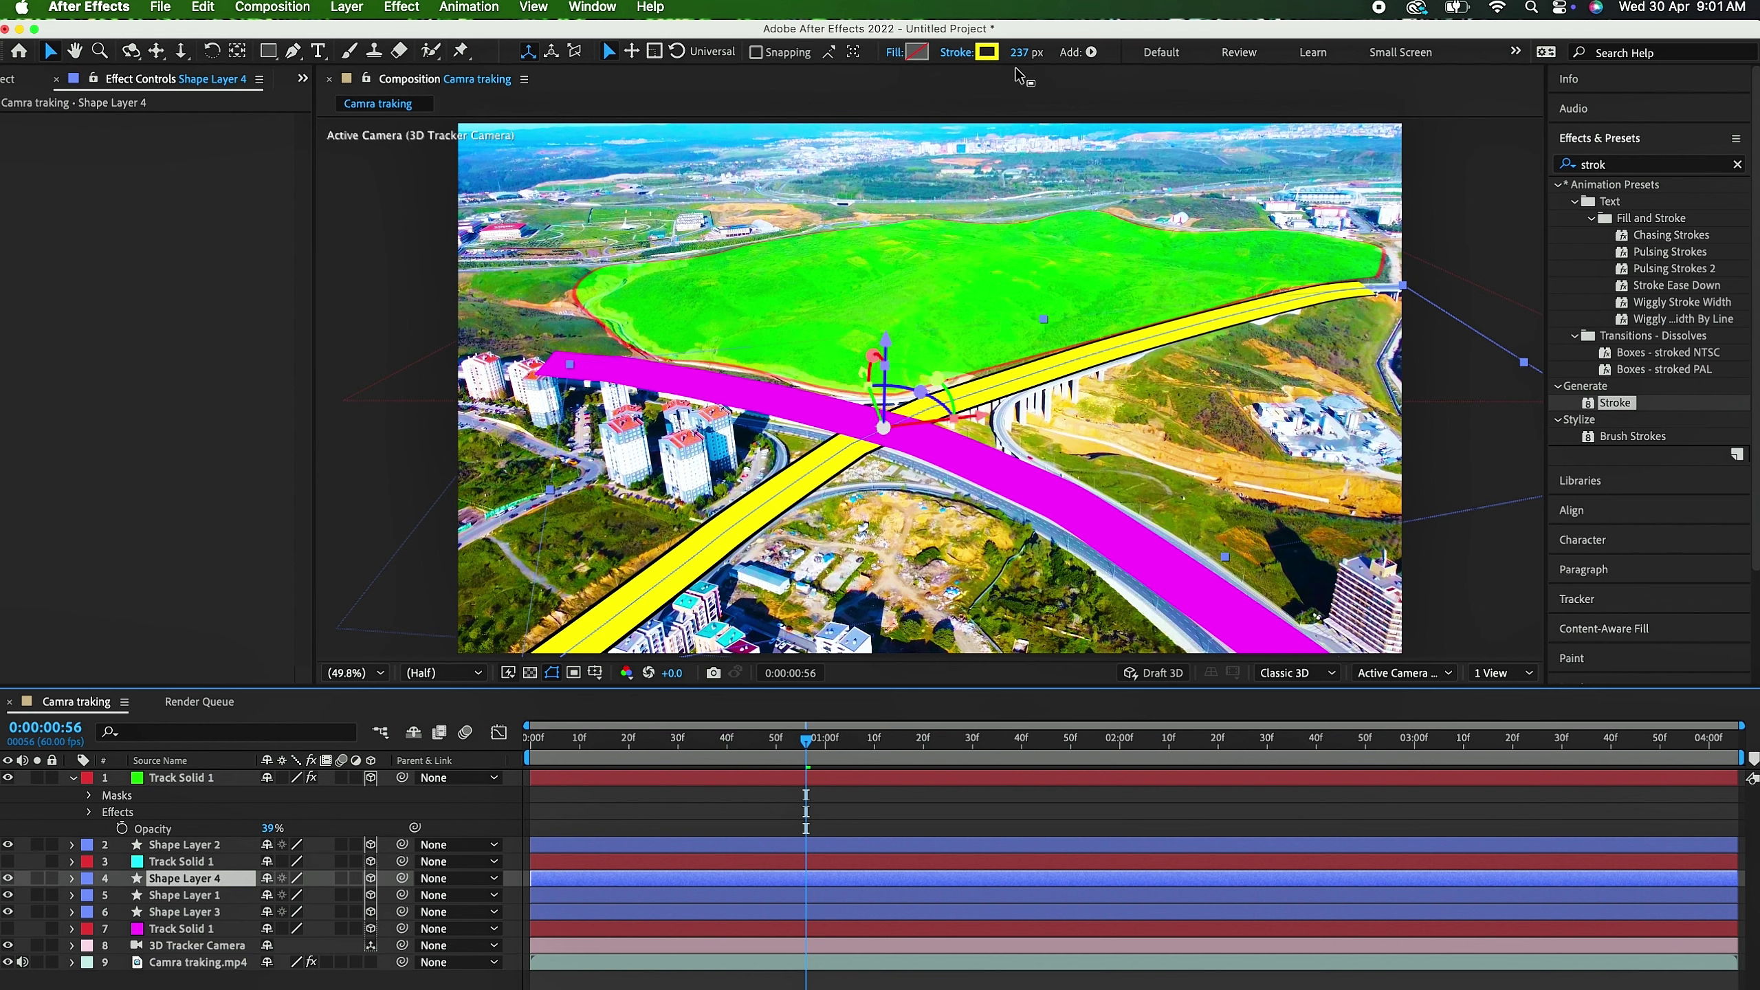
click(986, 51)
drag(283, 581, 272, 605)
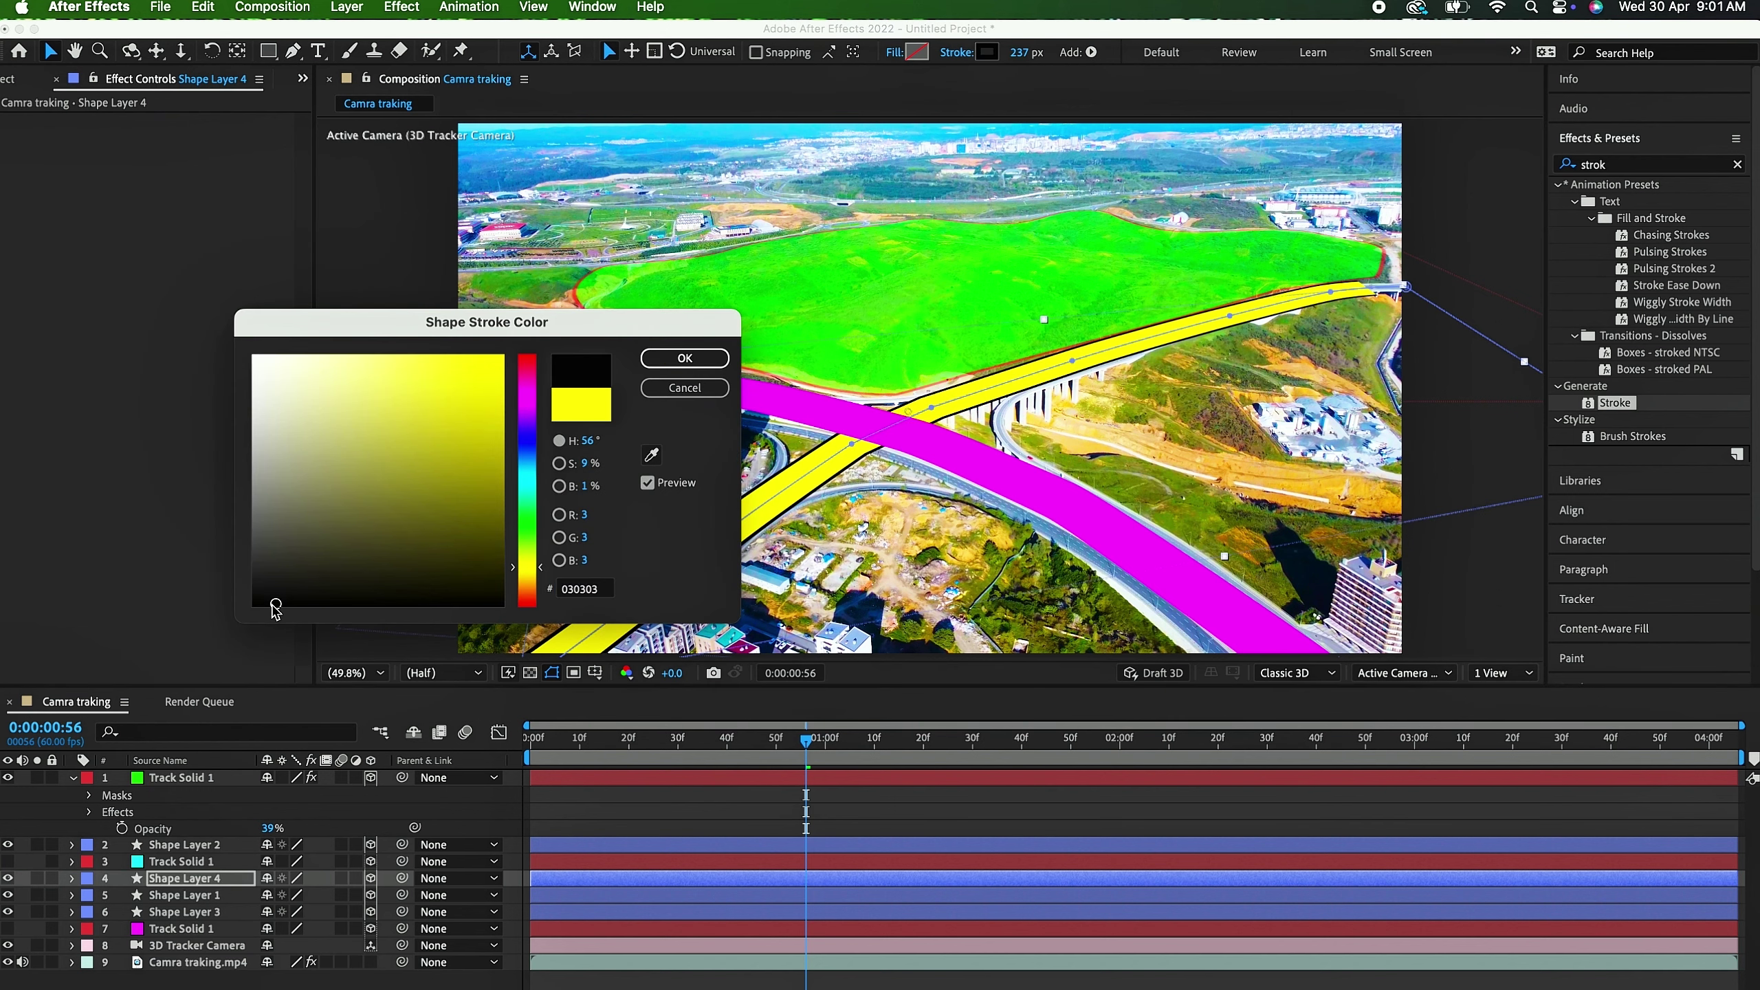
click(685, 358)
drag(1021, 52, 830, 76)
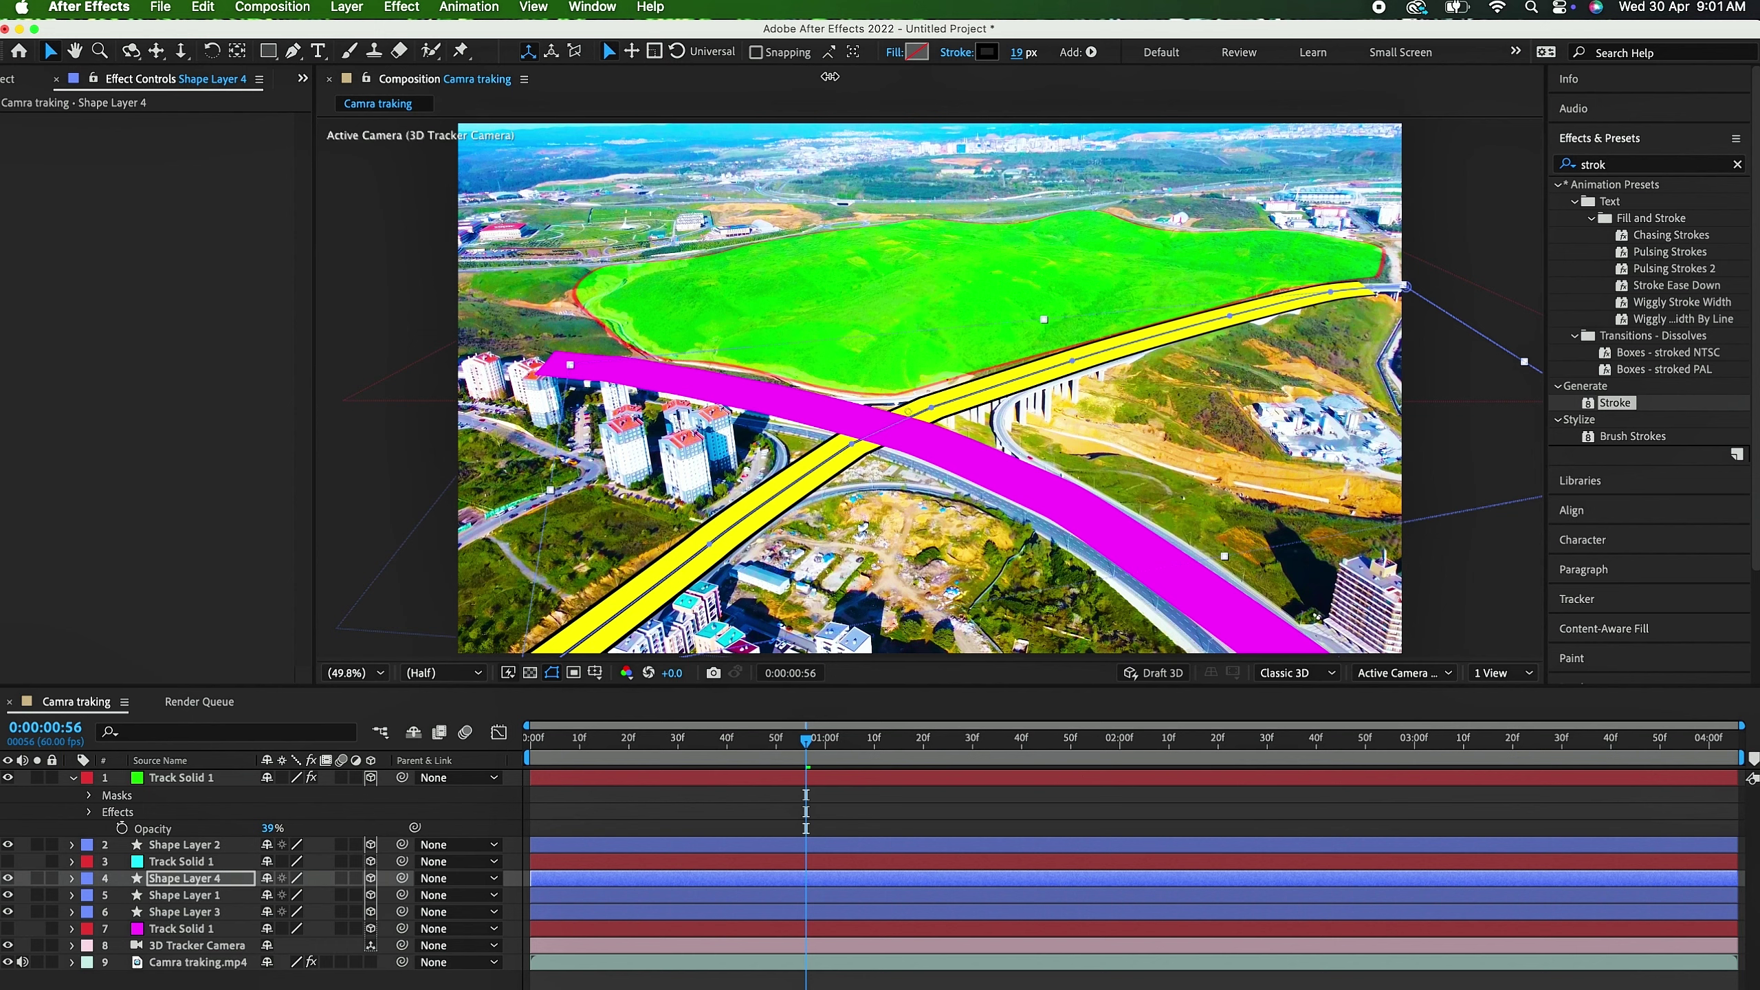
Step: Add dashes to the stroke of Shape Layer 4, the black centre line, with a Dash value of 46
click(72, 879)
click(89, 913)
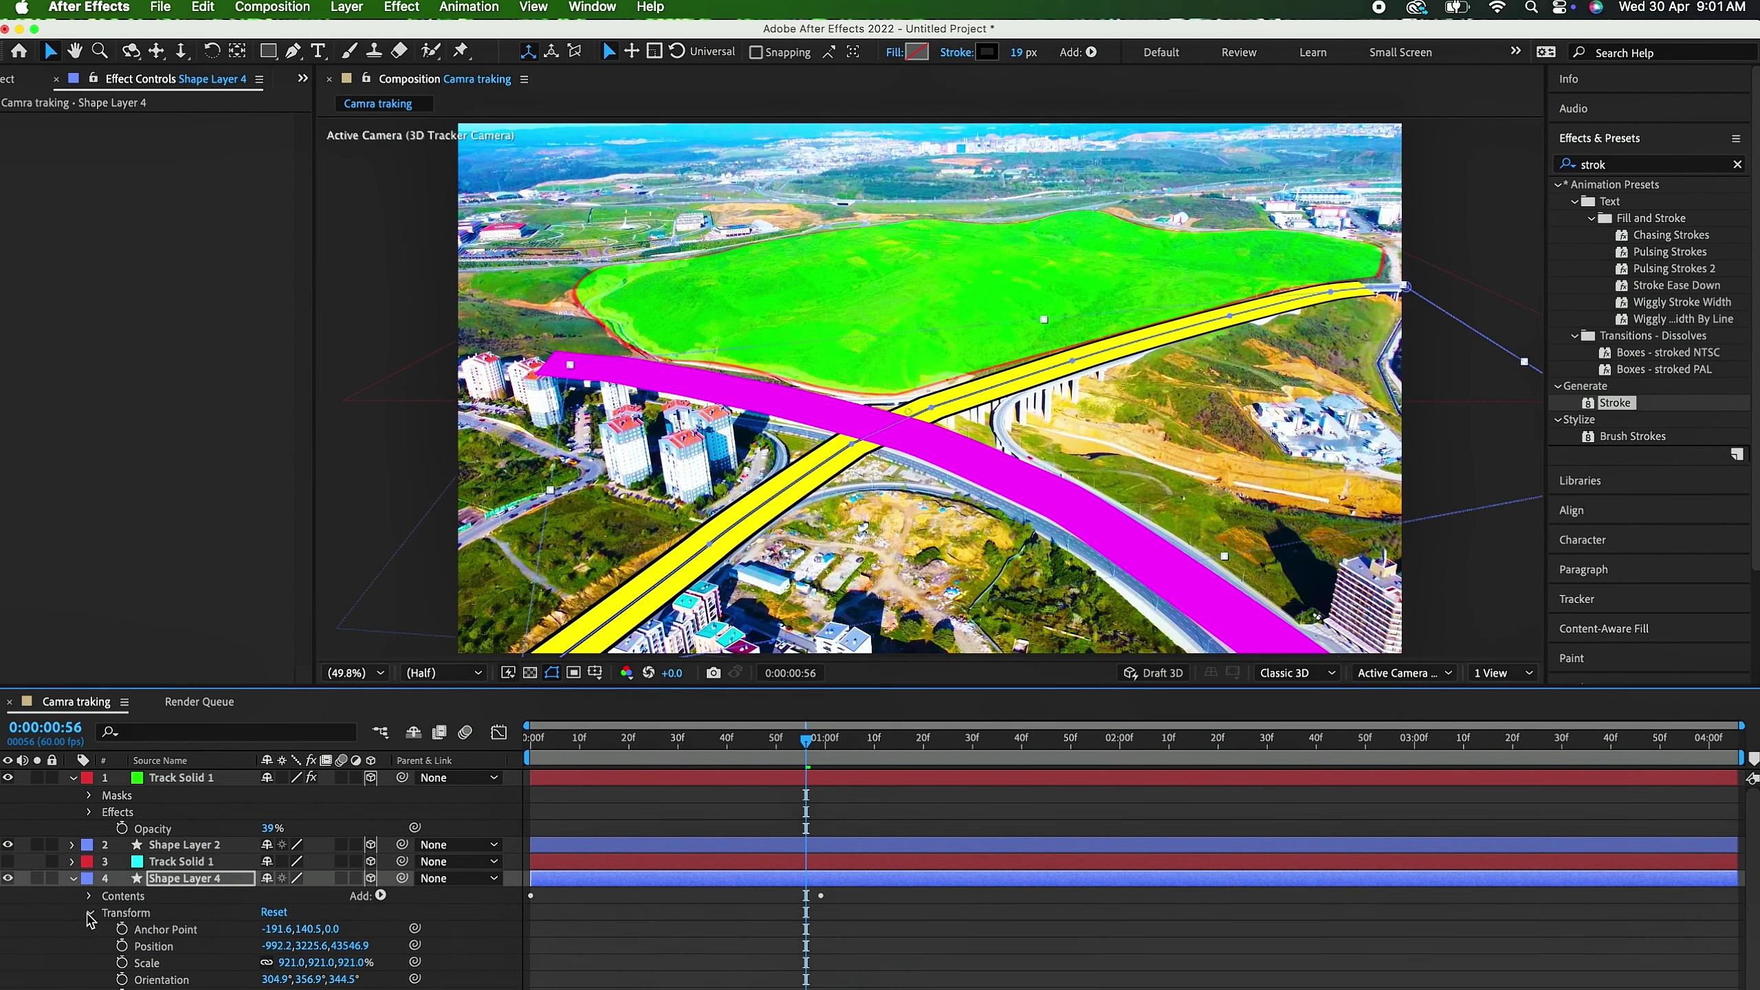
drag(303, 685, 303, 492)
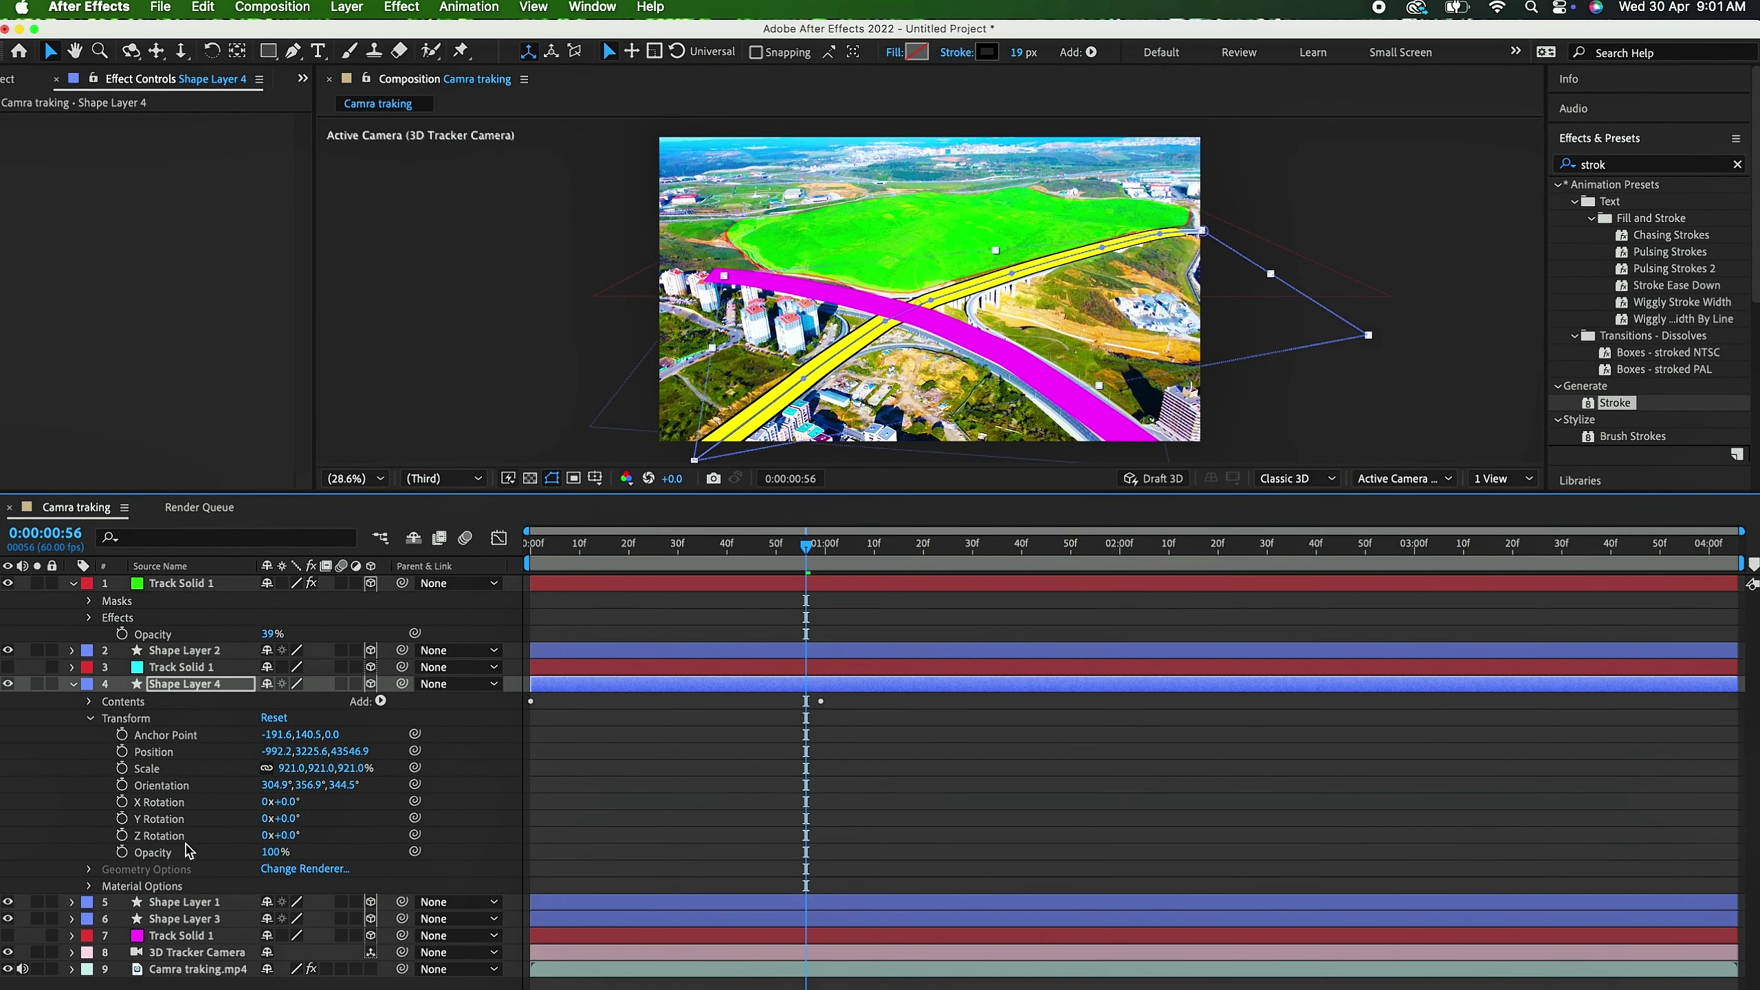
click(380, 703)
click(429, 786)
click(90, 718)
click(89, 702)
click(106, 720)
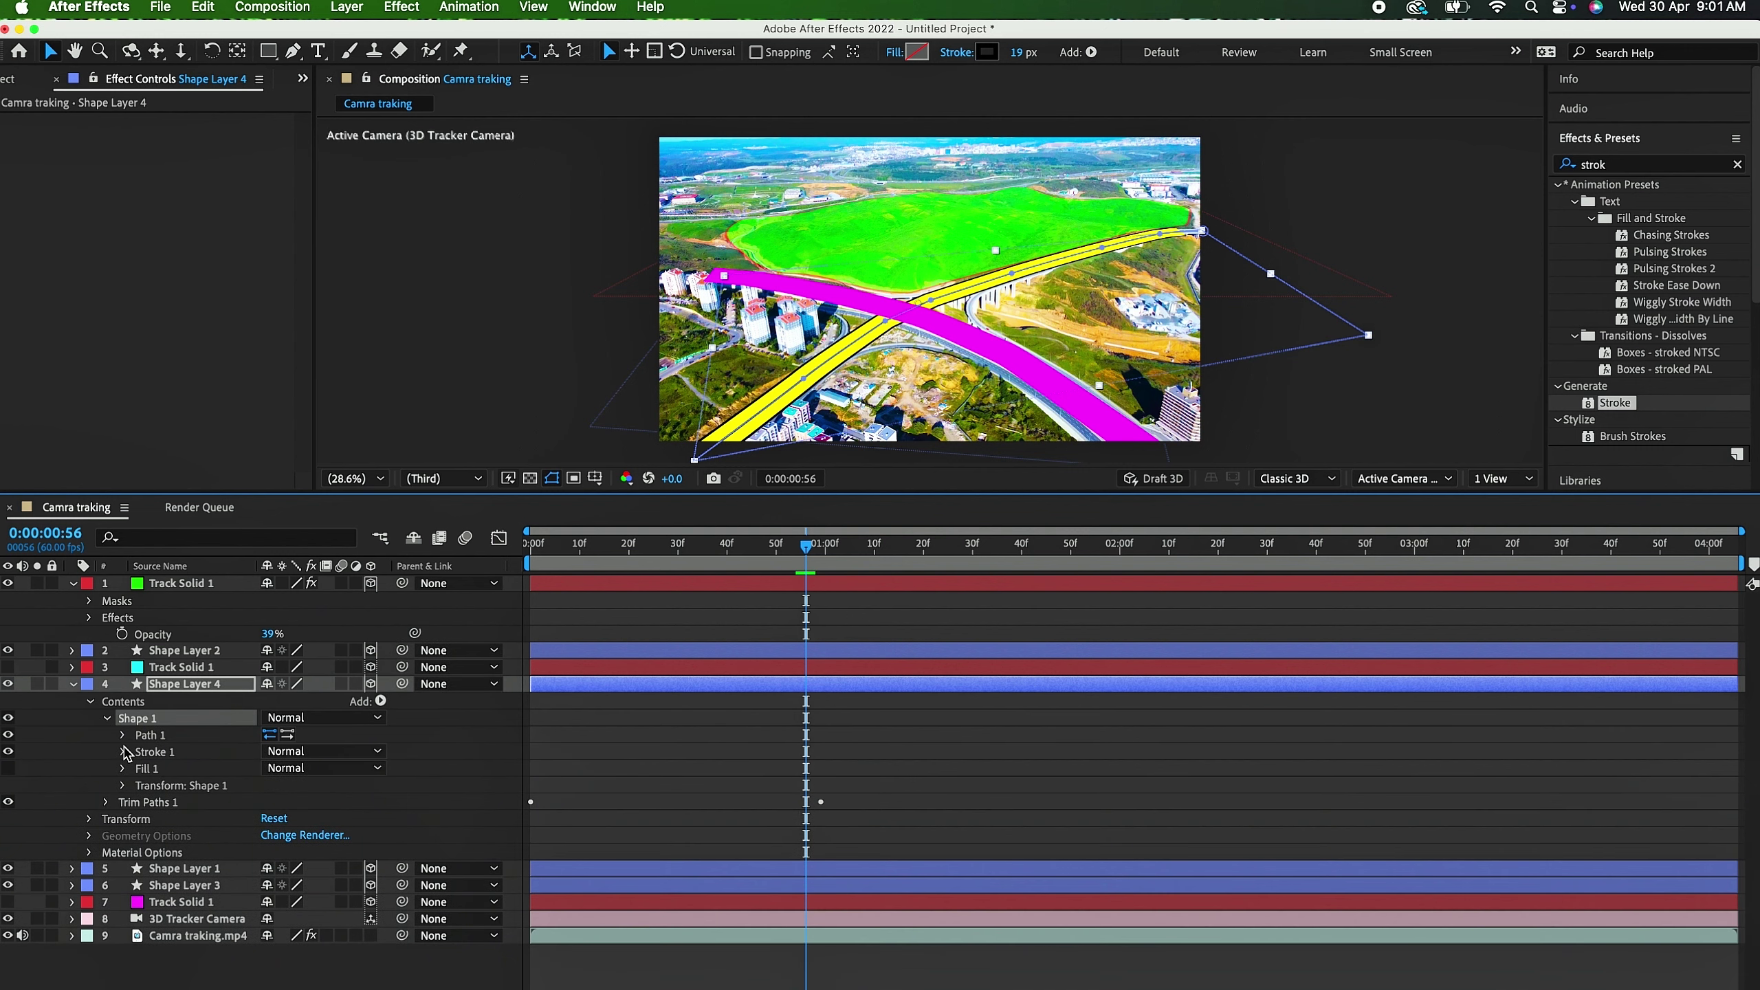
click(124, 753)
click(268, 887)
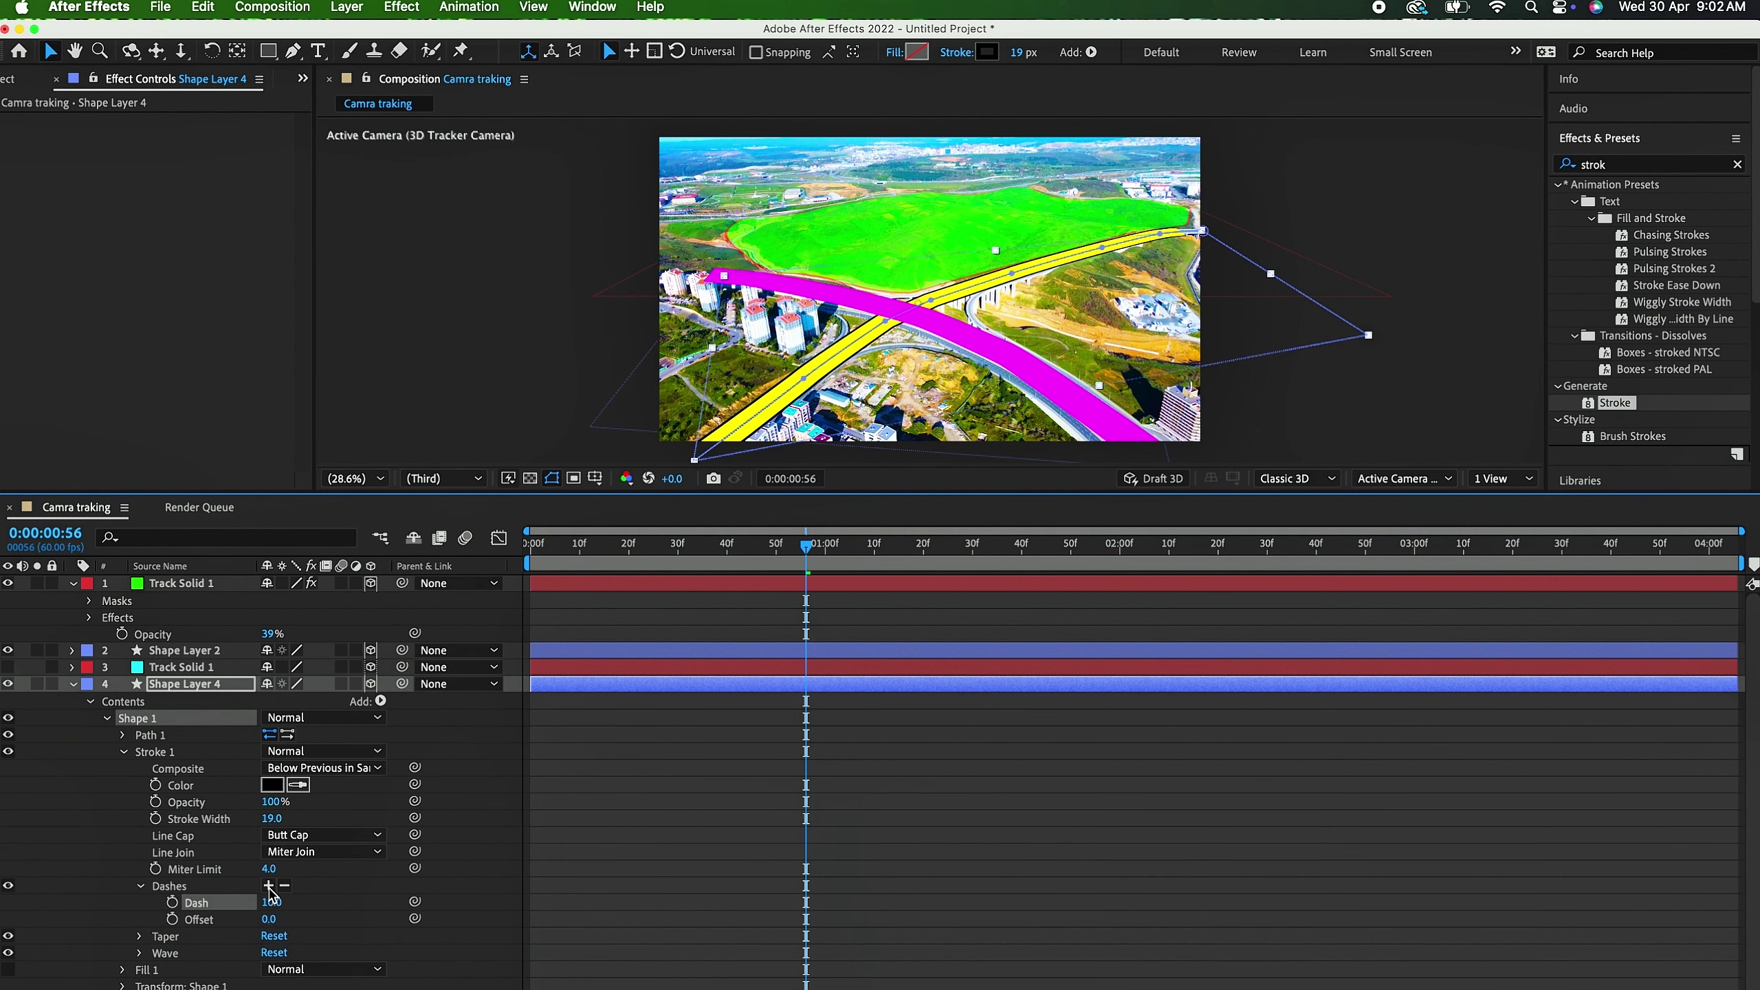
mouse_move(274, 903)
mouse_down()
mouse_move(383, 894)
mouse_move(307, 902)
mouse_up()
mouse_move(184, 936)
mouse_down()
mouse_move(167, 951)
mouse_move(208, 952)
mouse_up()
Step: Preview the road animation from the first frame and collapse Shape Layer 4's properties
drag(812, 555, 532, 548)
key(space)
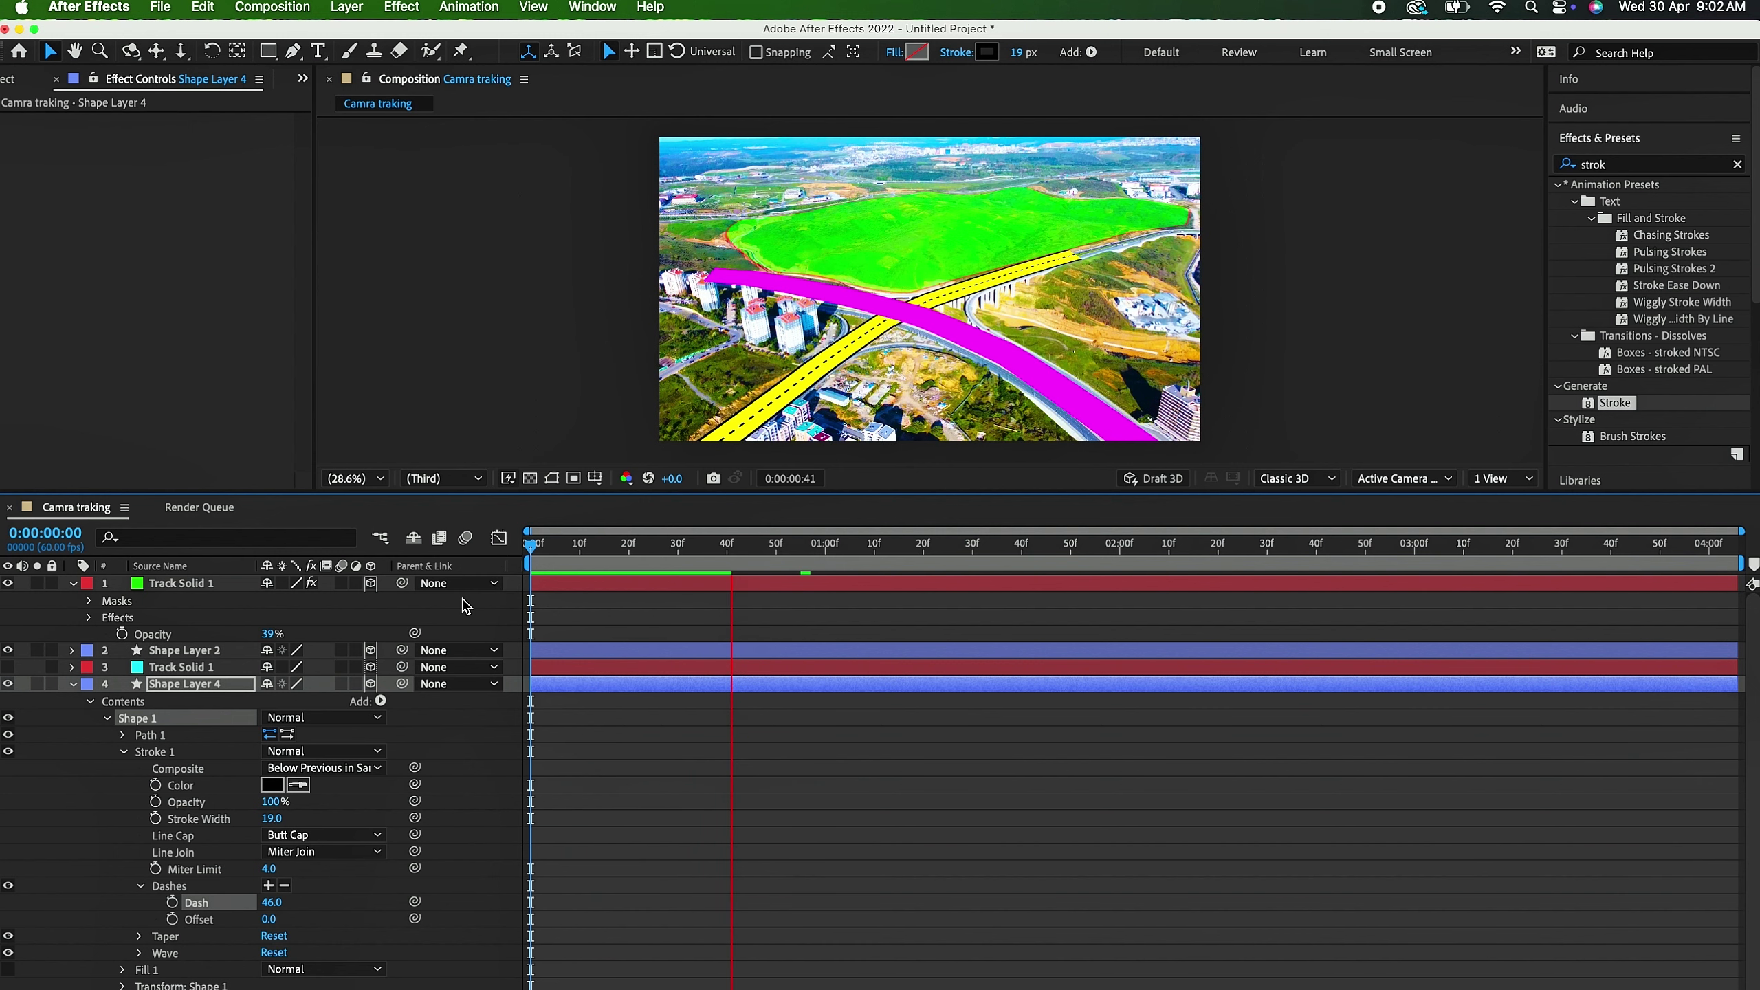
key(space)
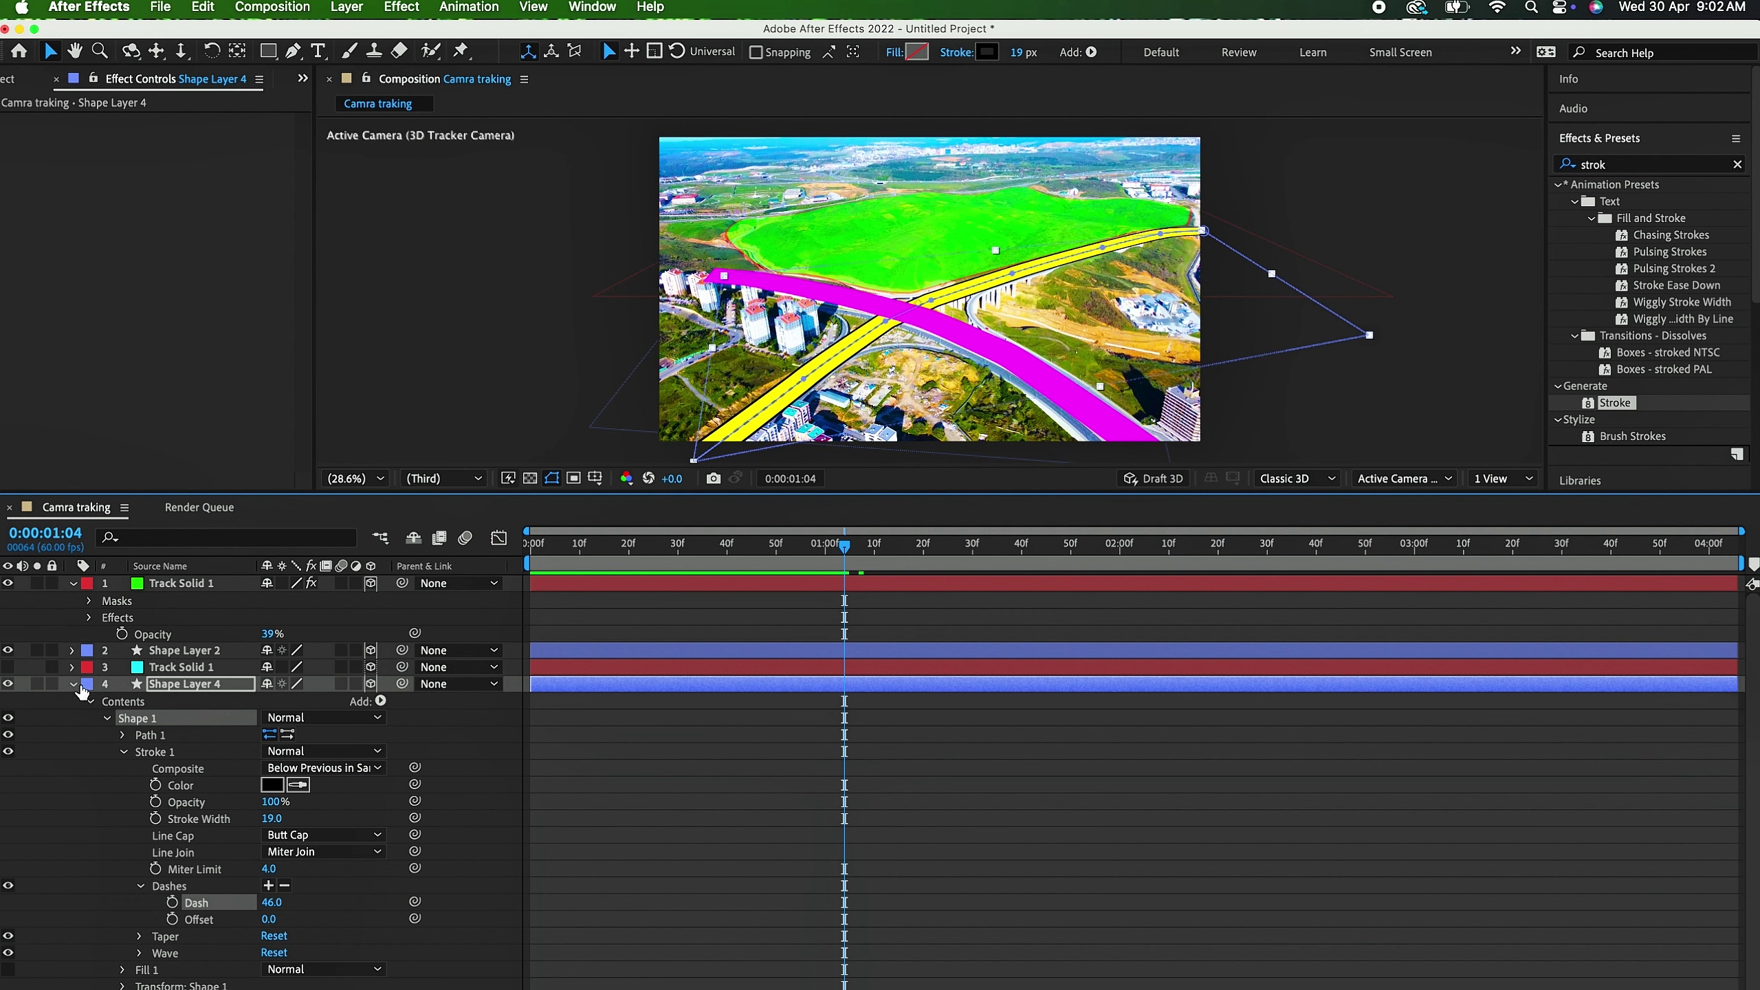
click(141, 887)
click(73, 684)
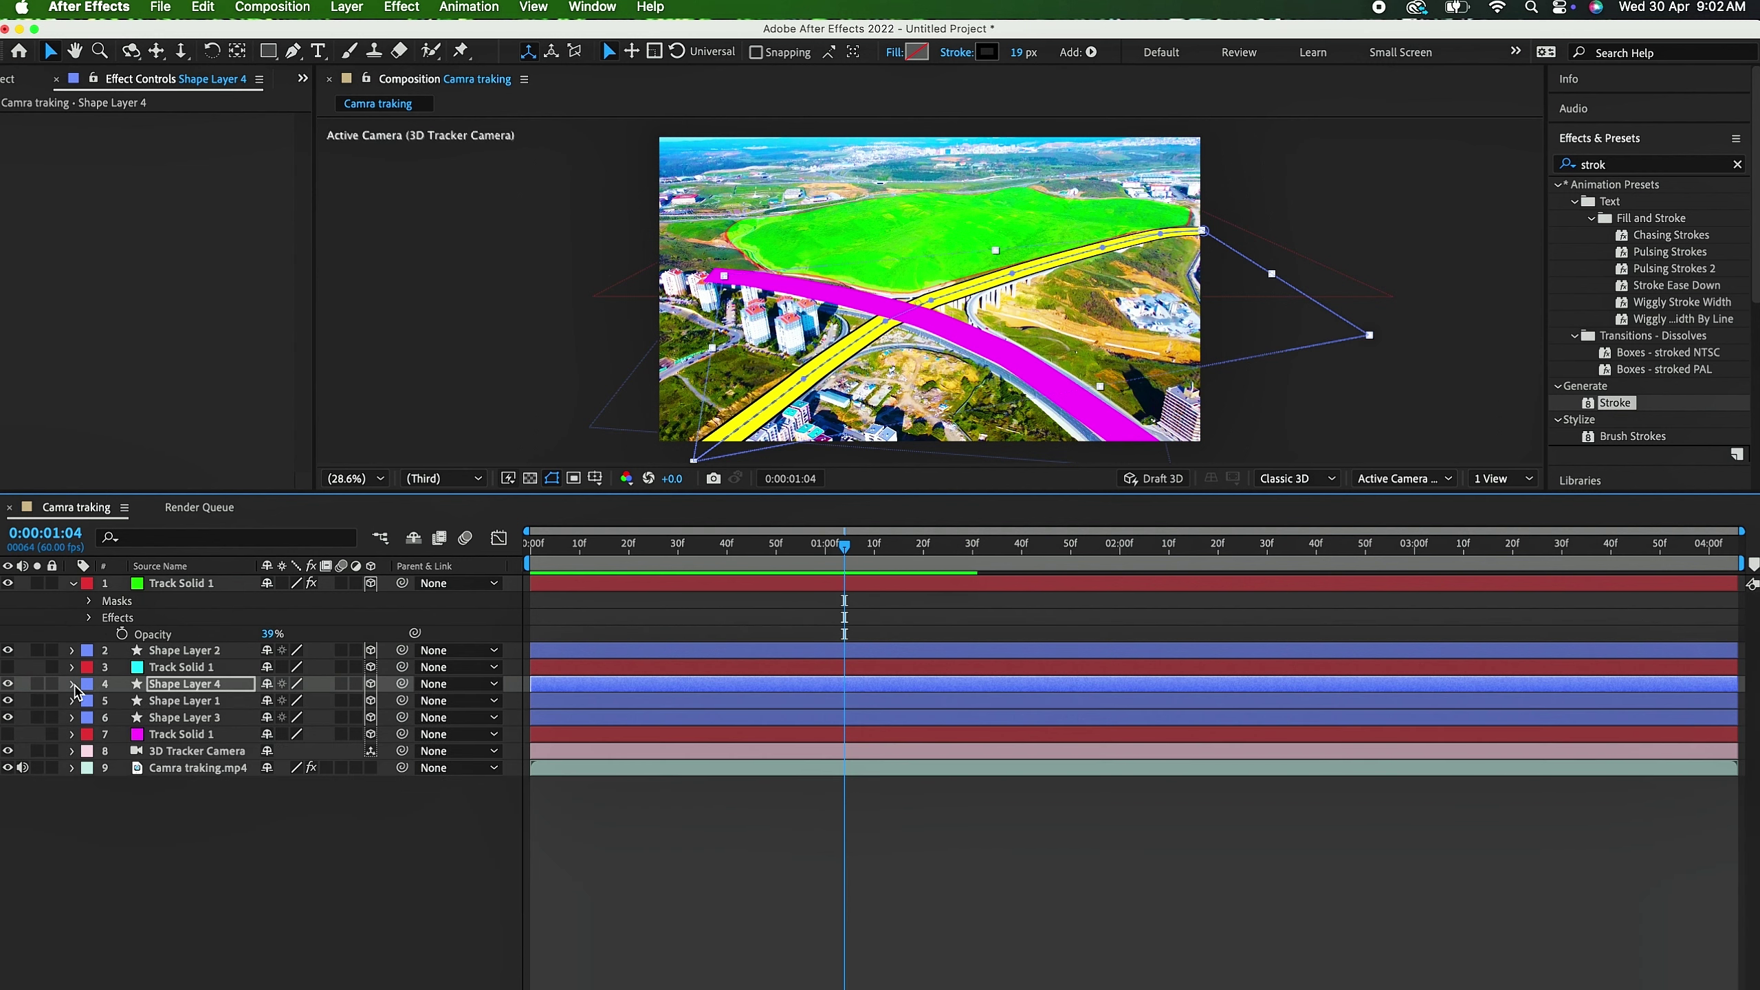
key(Home)
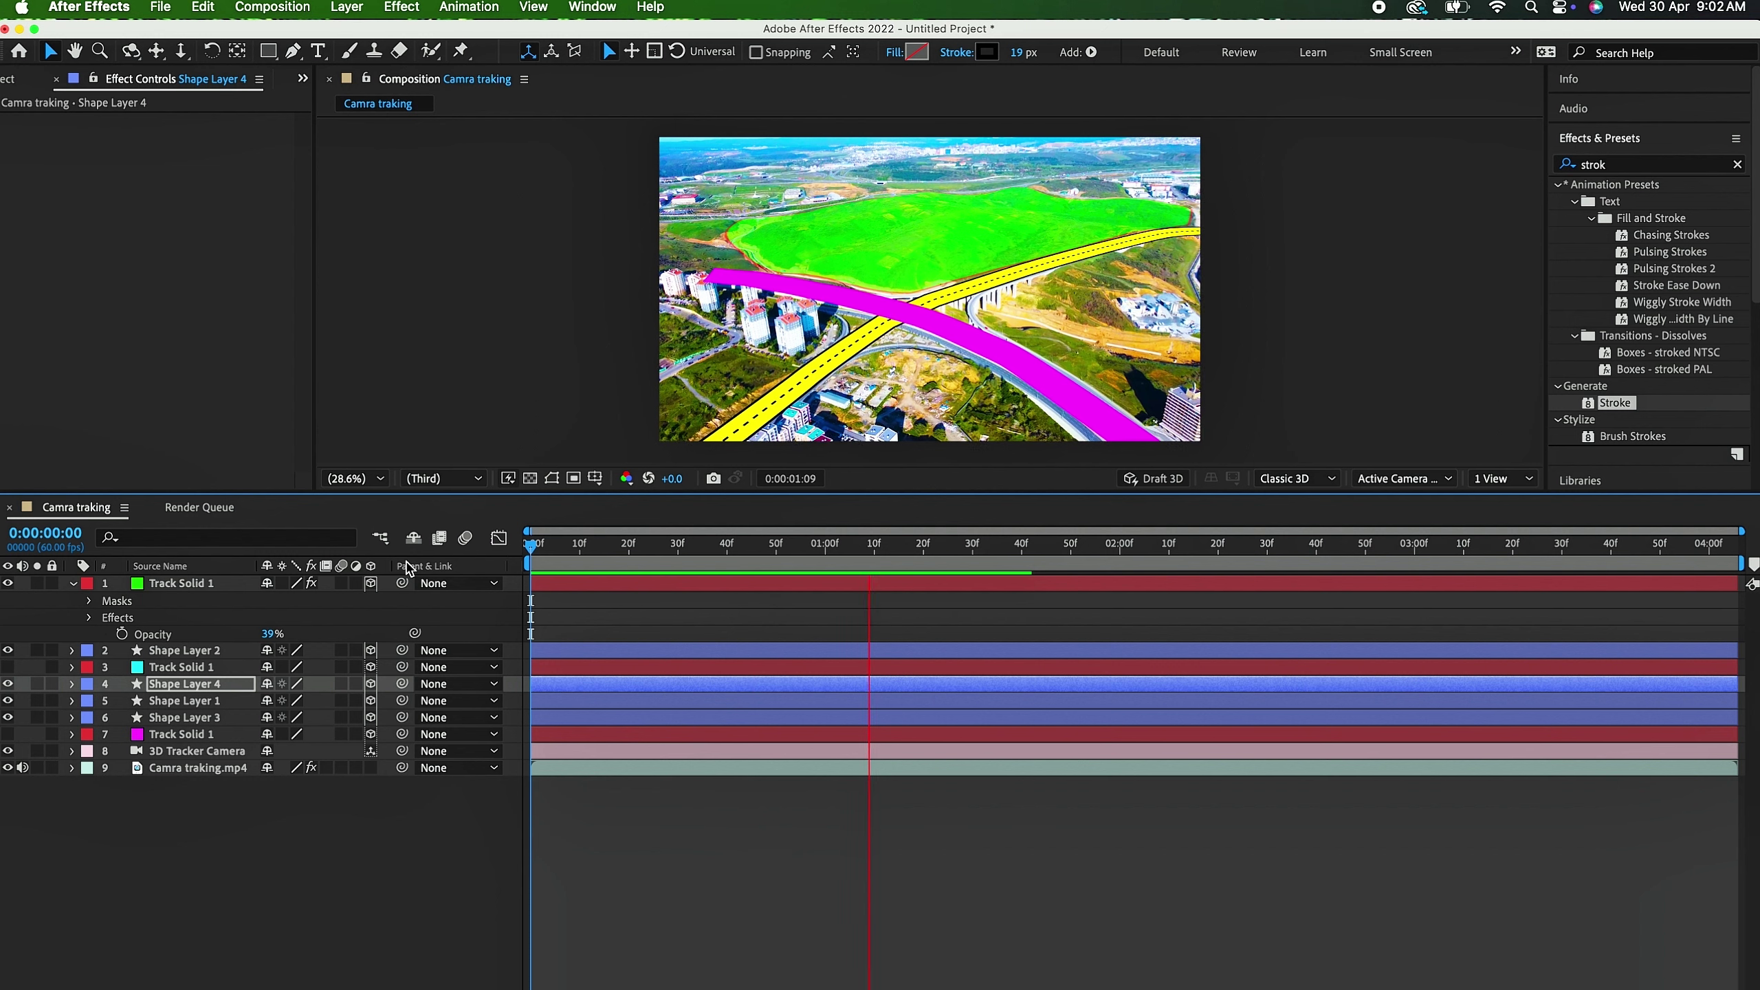
key(space)
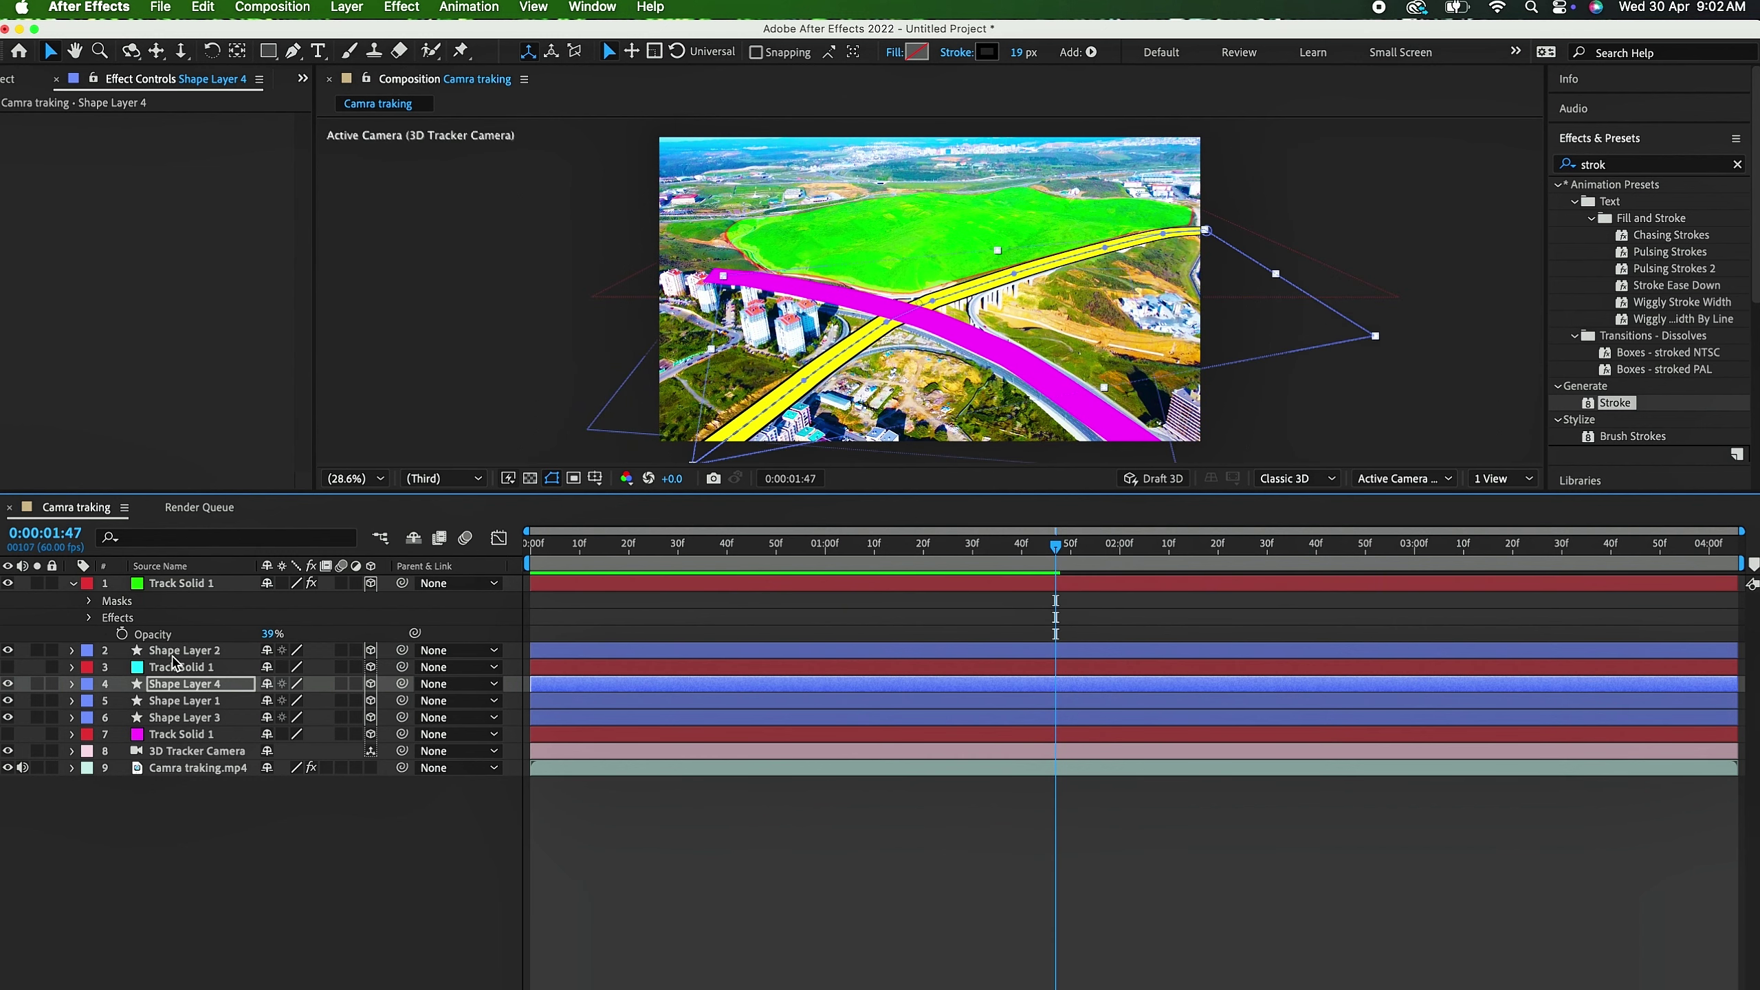
Step: Save the project on the Desktop as Camra traking.aep in the Adobe After Effects Project format
key(super+s)
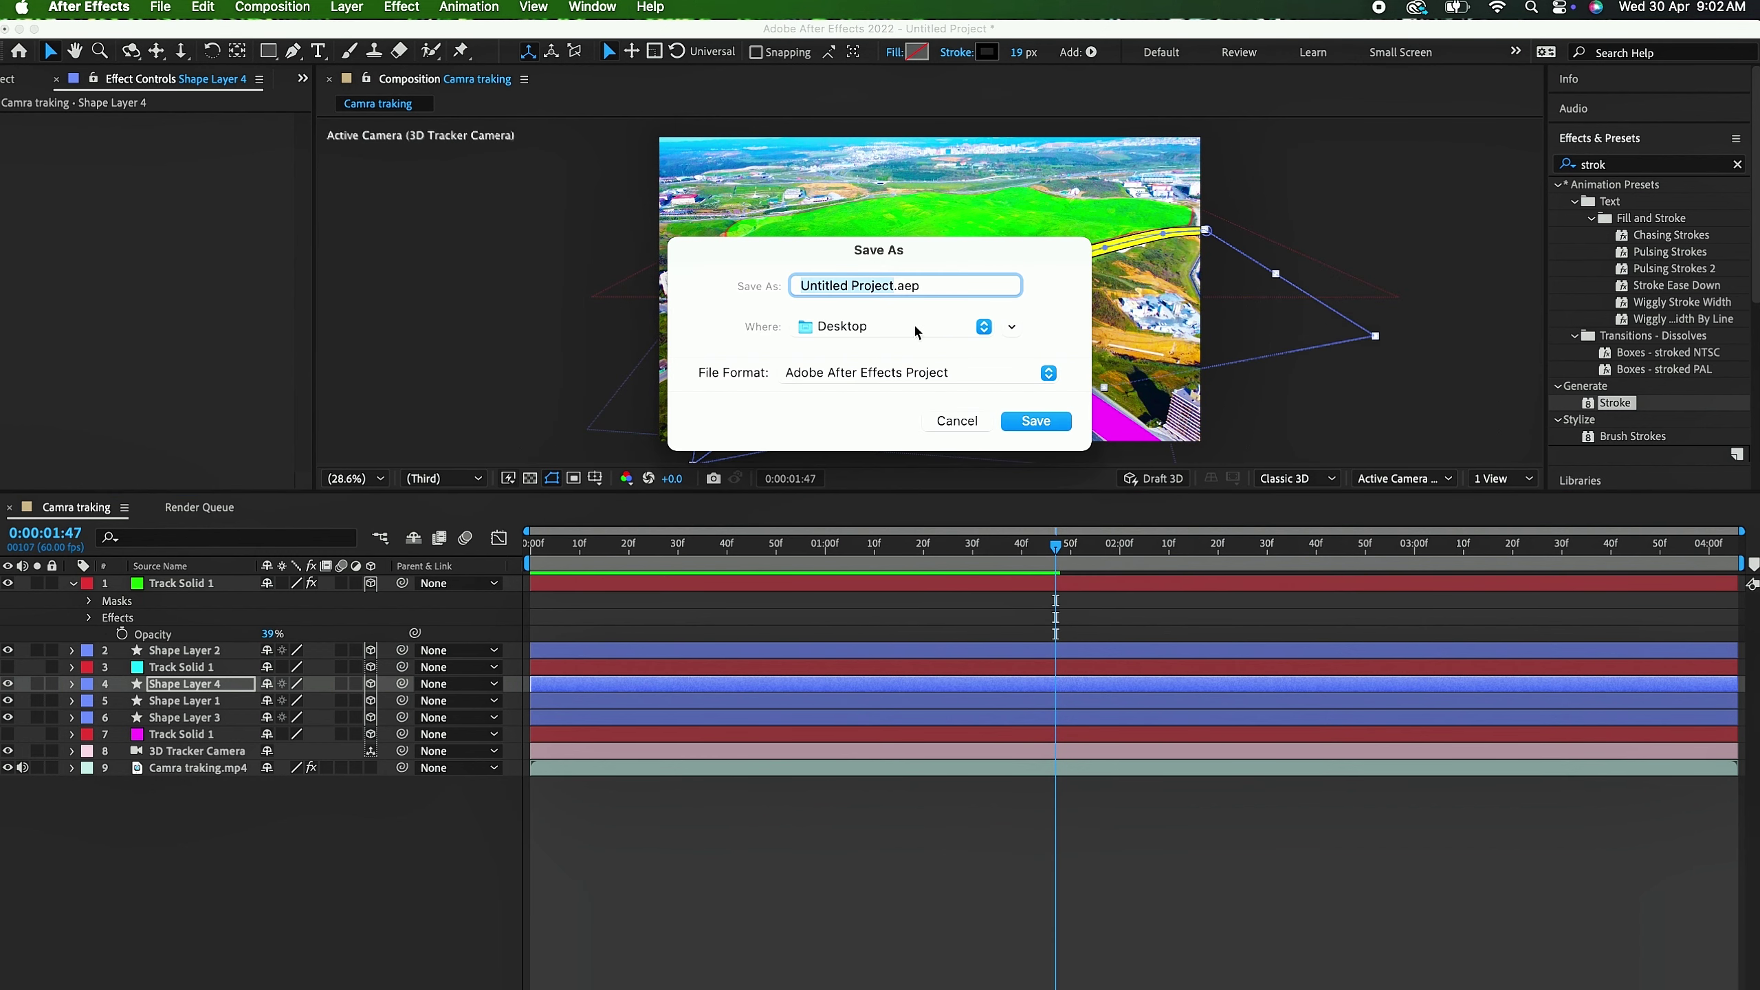
text(Ca)
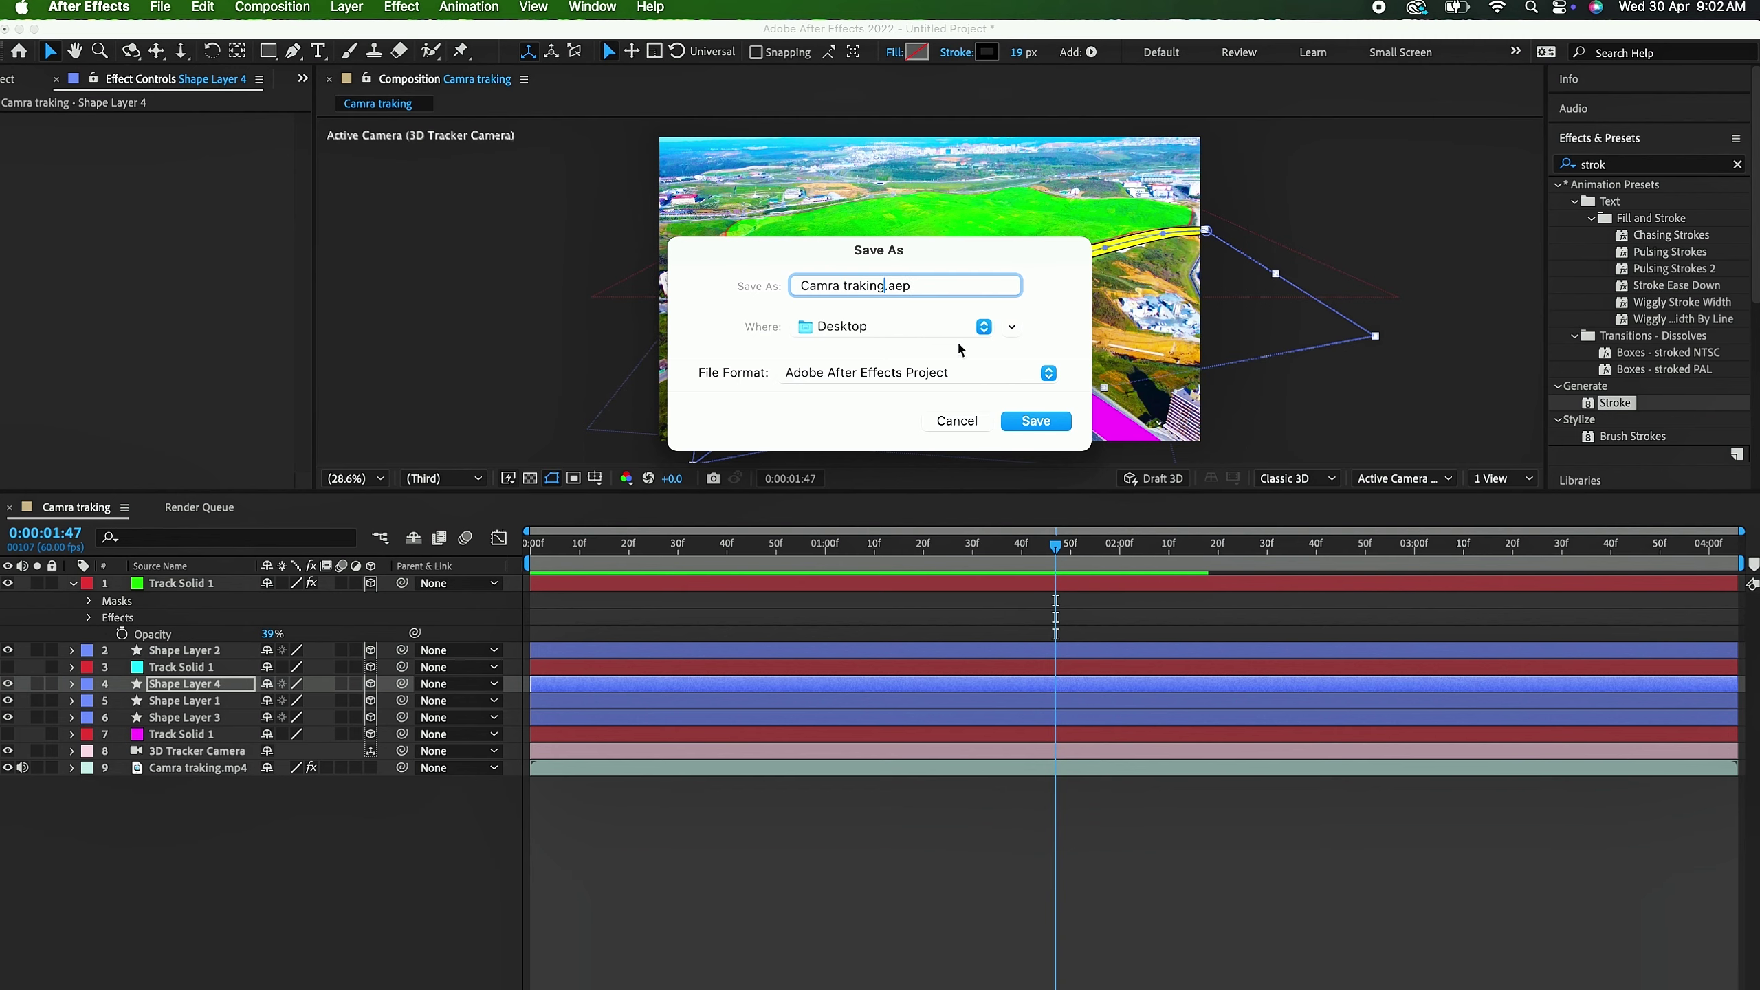
text(mra traking)
click(1035, 421)
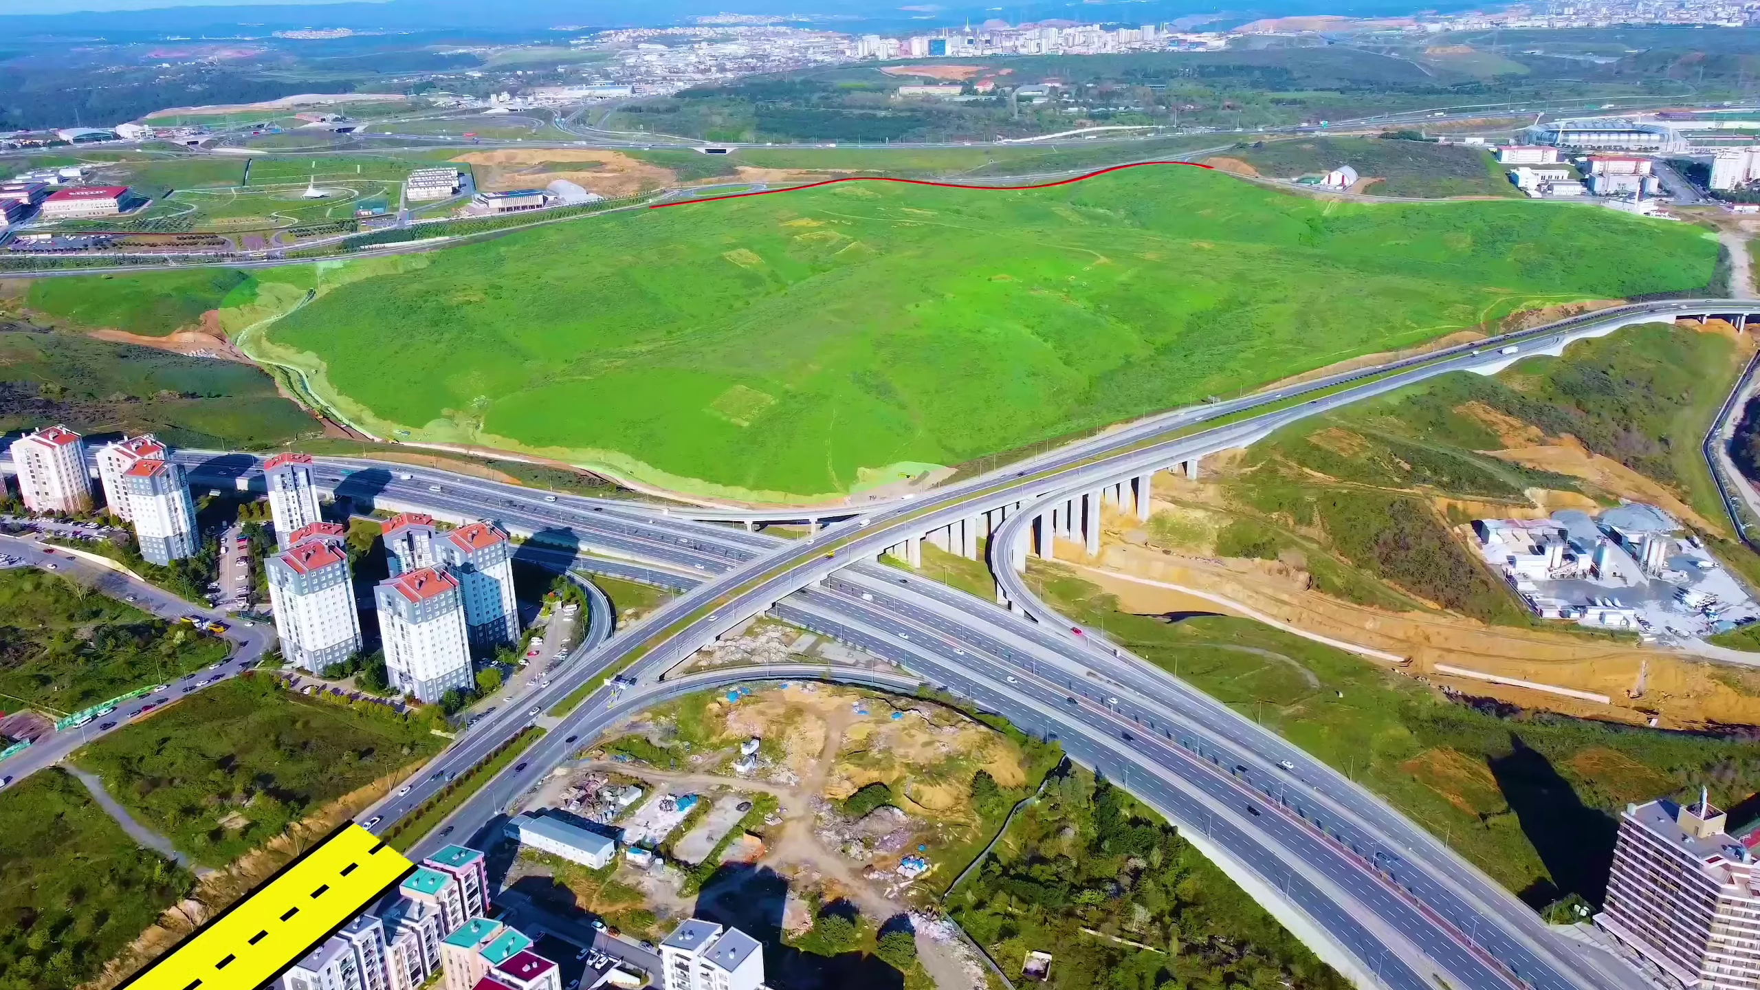